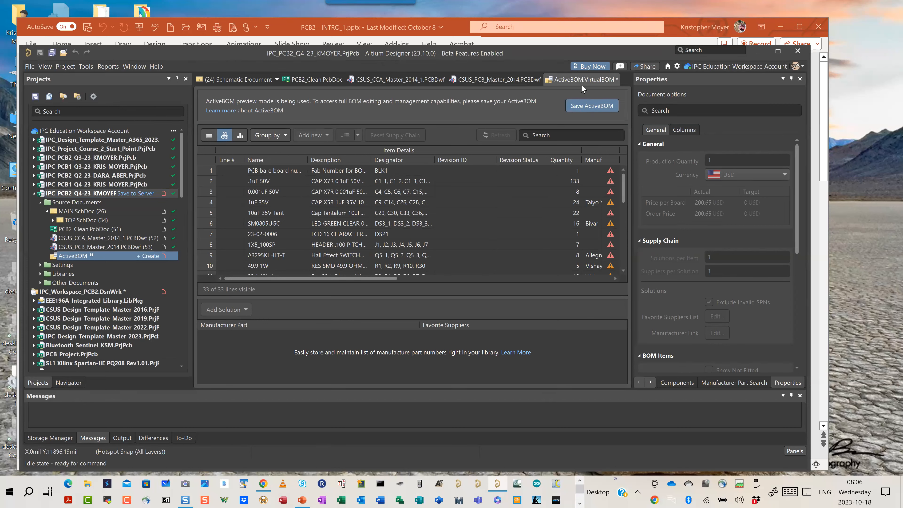
# - Close the ActiveBOM document of the current project without saving its changes
pyautogui.rightClick(86, 254)
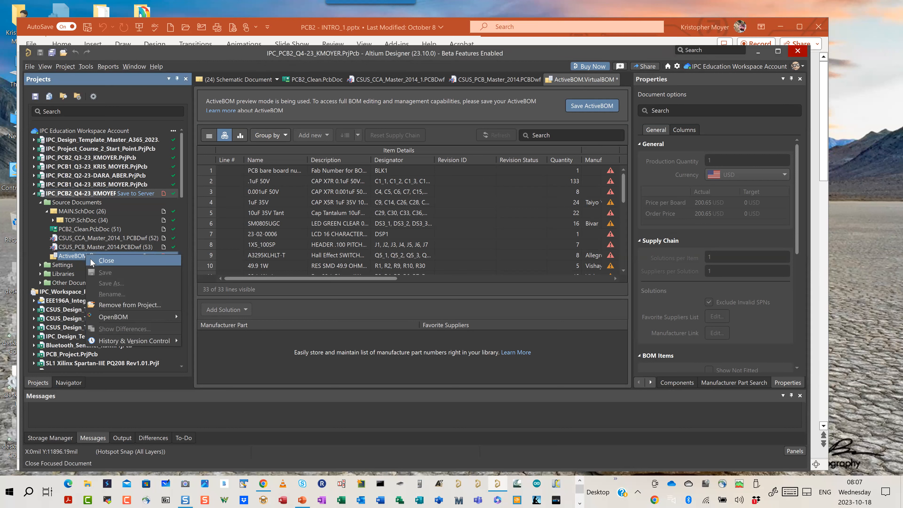
pyautogui.click(111, 261)
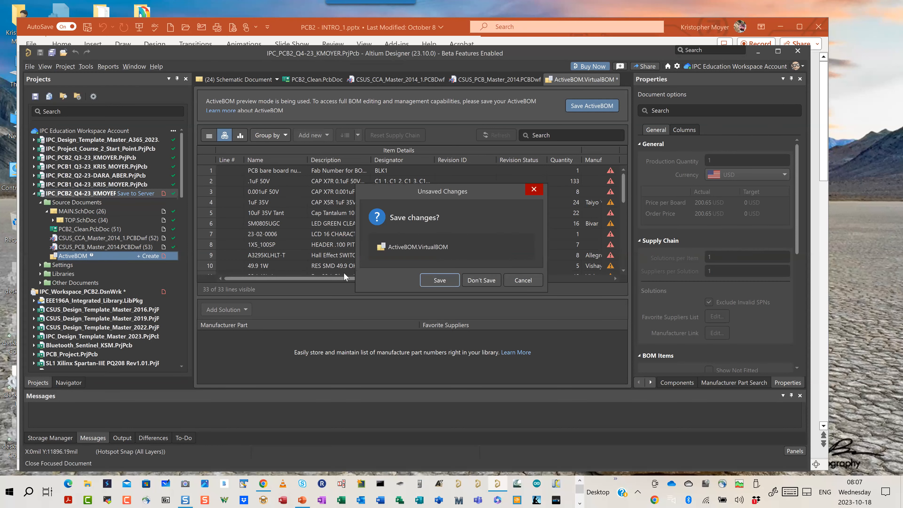
pyautogui.click(479, 281)
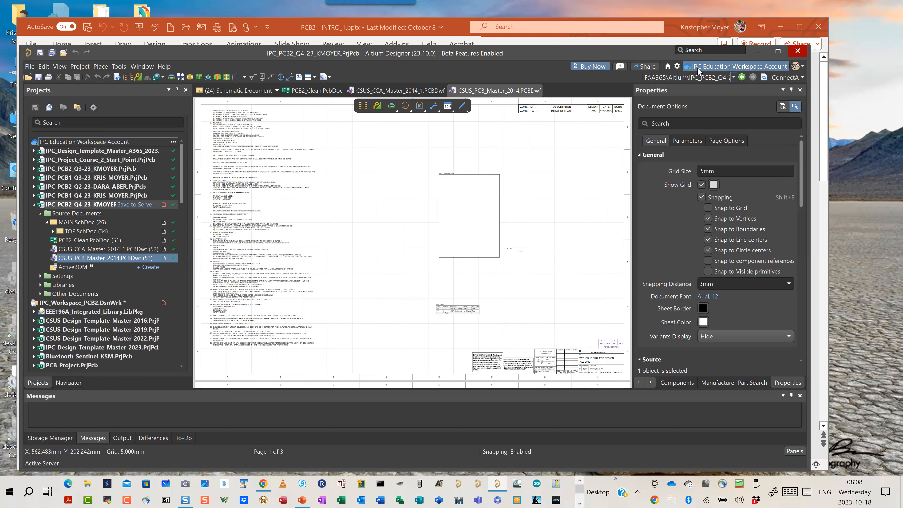
# - Open the IPC Education Workspace Account in the web browser from the list of shared workspaces
pyautogui.click(766, 66)
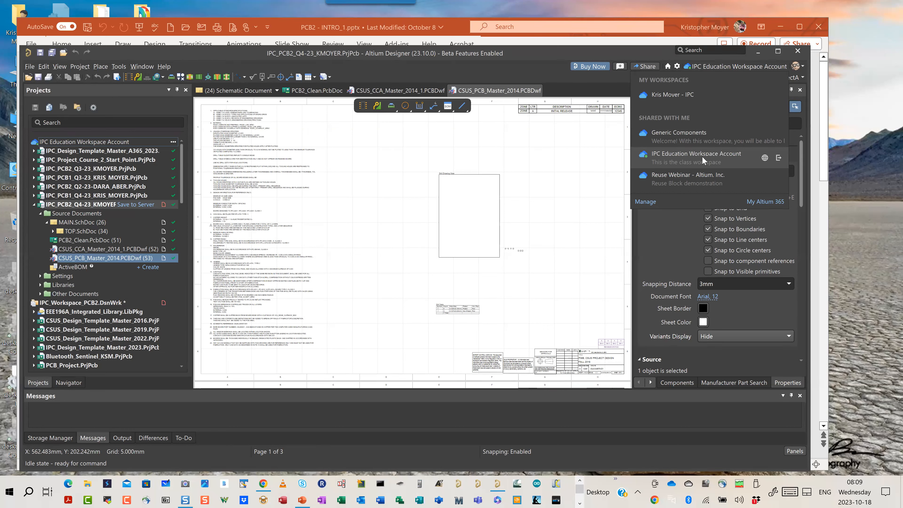
pyautogui.click(702, 157)
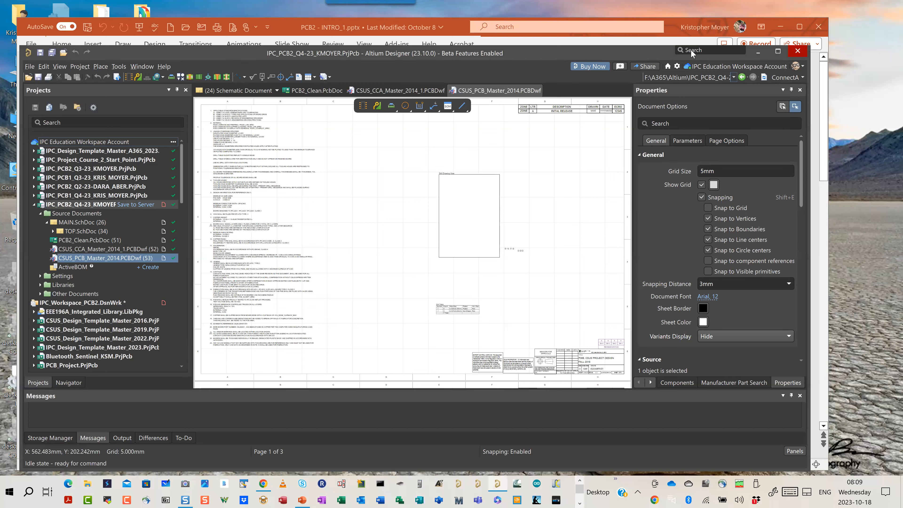
pyautogui.click(762, 71)
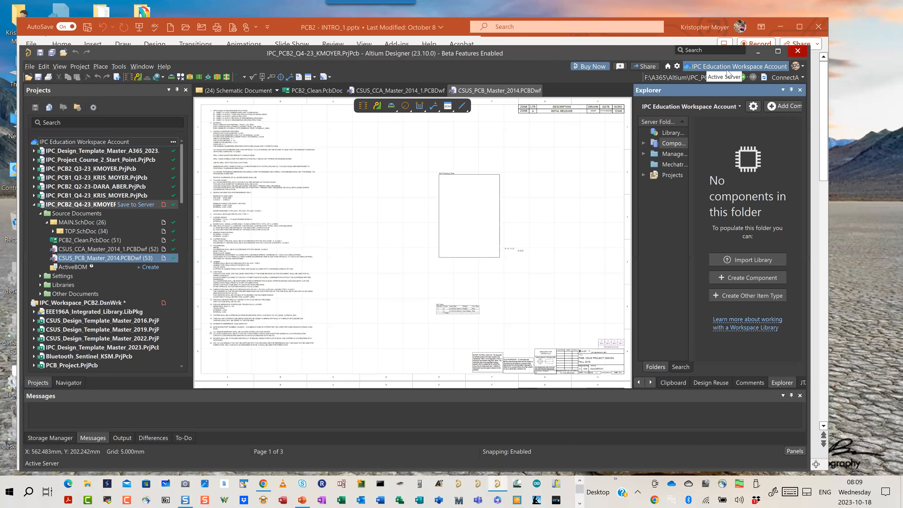
pyautogui.click(751, 68)
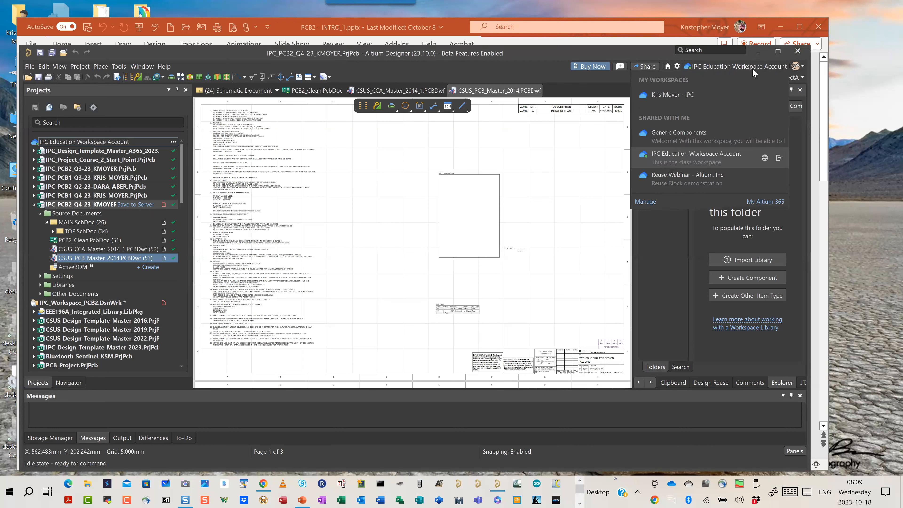
pyautogui.click(765, 158)
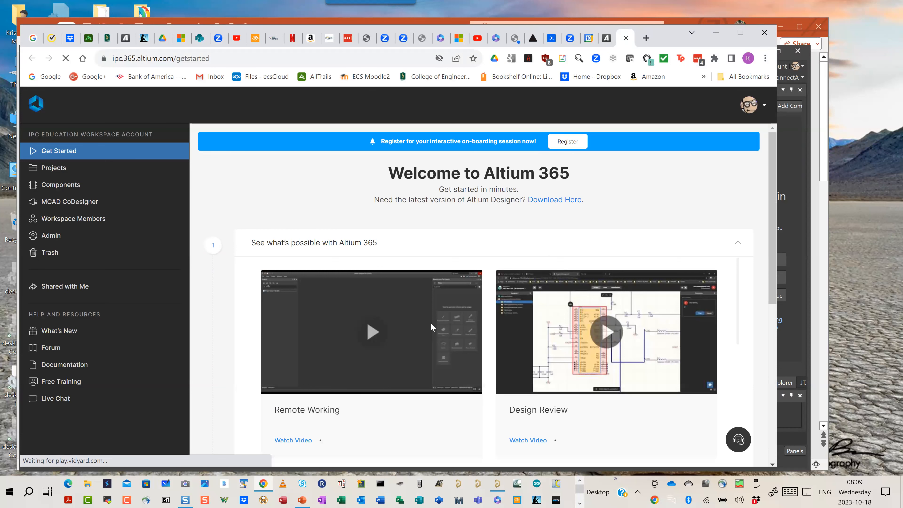
# - Find IPC_Project_Course_2_Start_Point among the workspace's projects and start cloning it
pyautogui.scroll(-5, 431, 328)
pyautogui.scroll(-6, 432, 328)
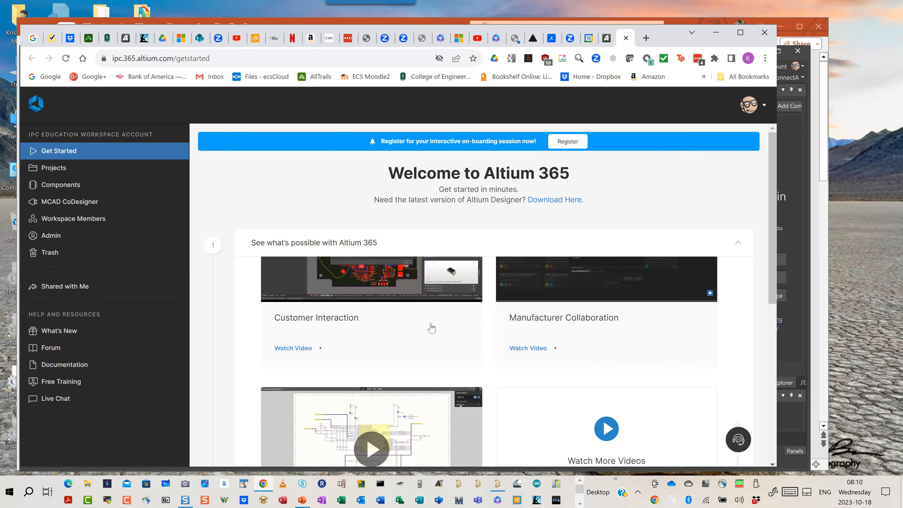
pyautogui.scroll(-2, 431, 328)
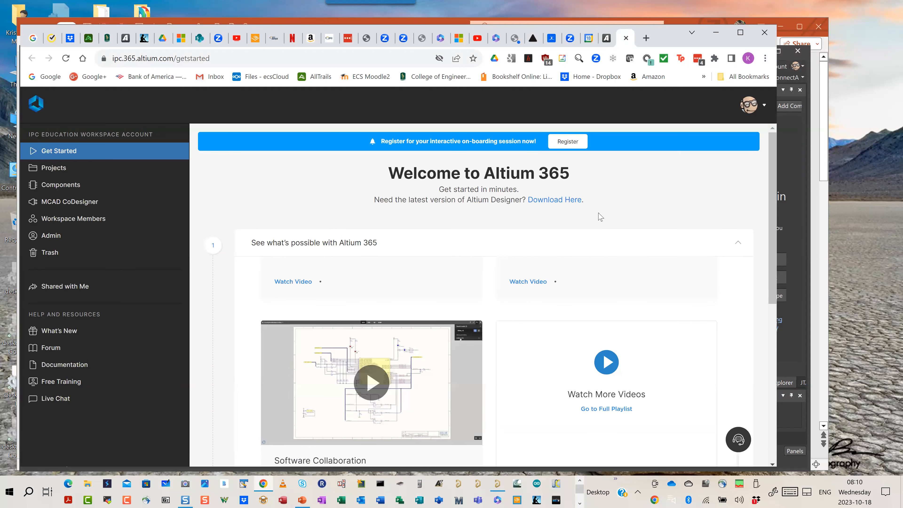
pyautogui.click(62, 172)
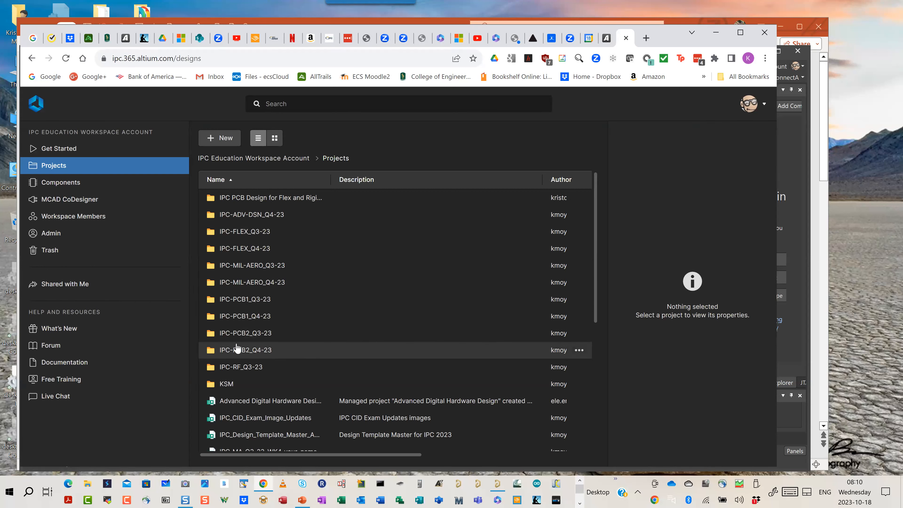
pyautogui.scroll(-6, 347, 359)
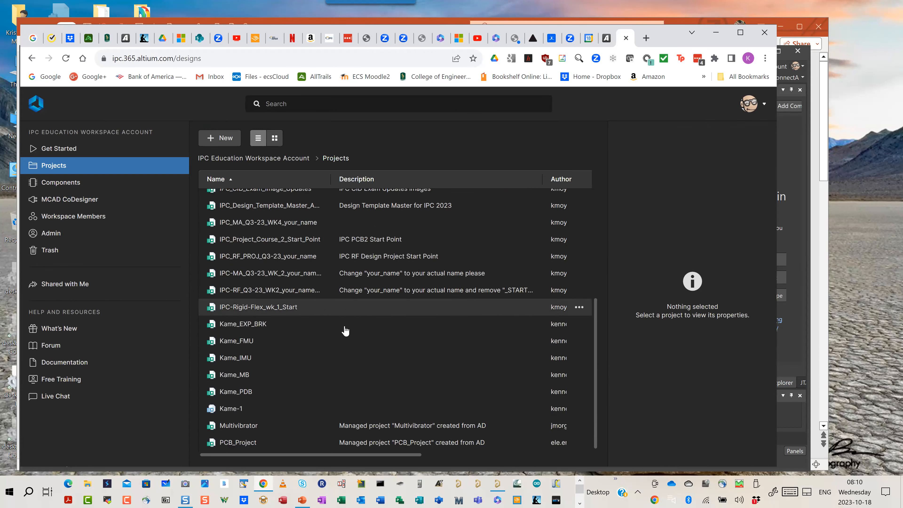
pyautogui.scroll(3, 226, 267)
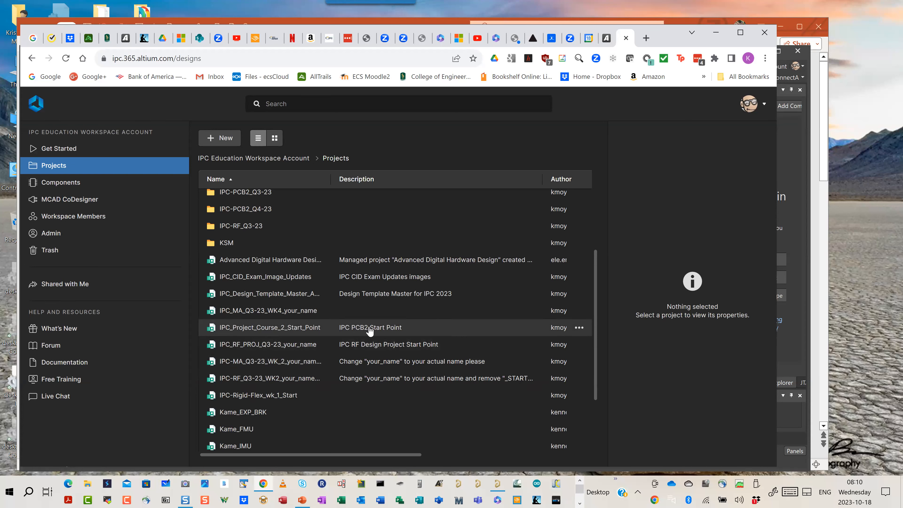
pyautogui.click(578, 329)
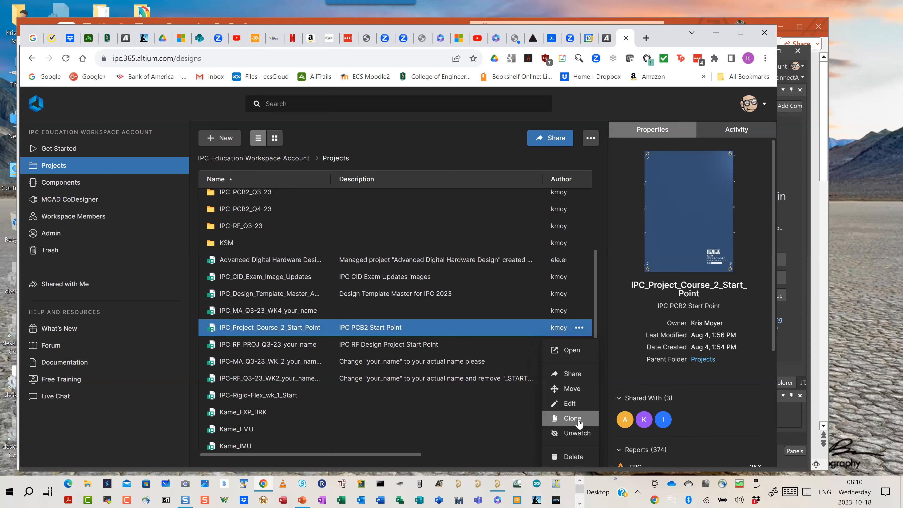
pyautogui.click(572, 418)
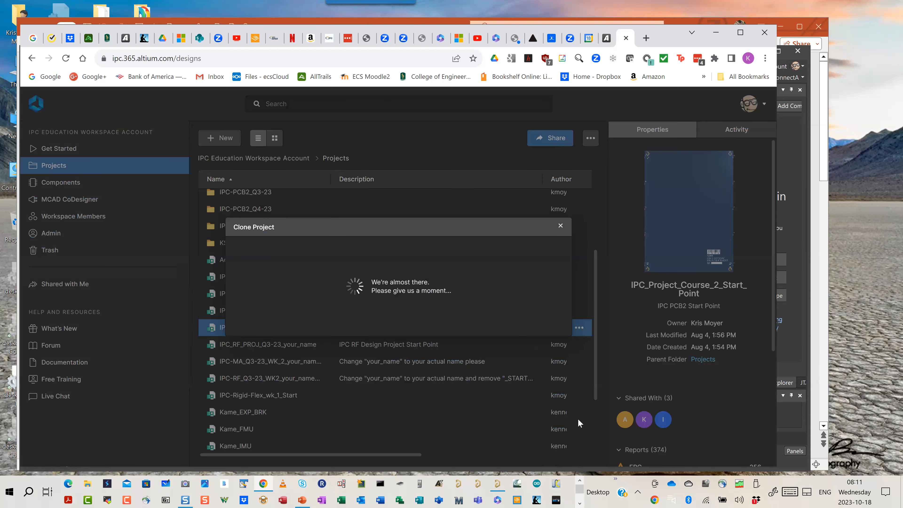
# - Name the cloned project IPC_PCB2_Q4-23_ followed by the owner's first name and surname joined by an underscore
pyautogui.click(366, 248)
pyautogui.moveTo(366, 248); pyautogui.dragTo(256, 249)
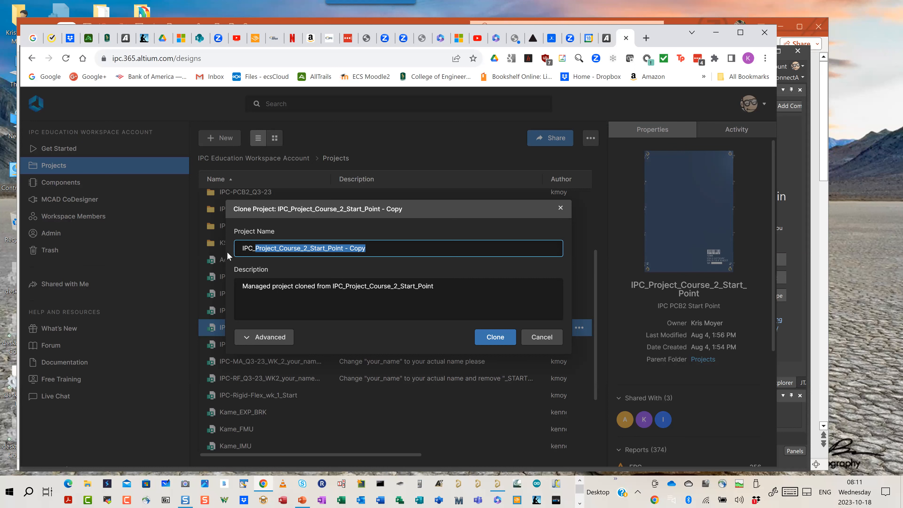
pyautogui.write('PCB2')
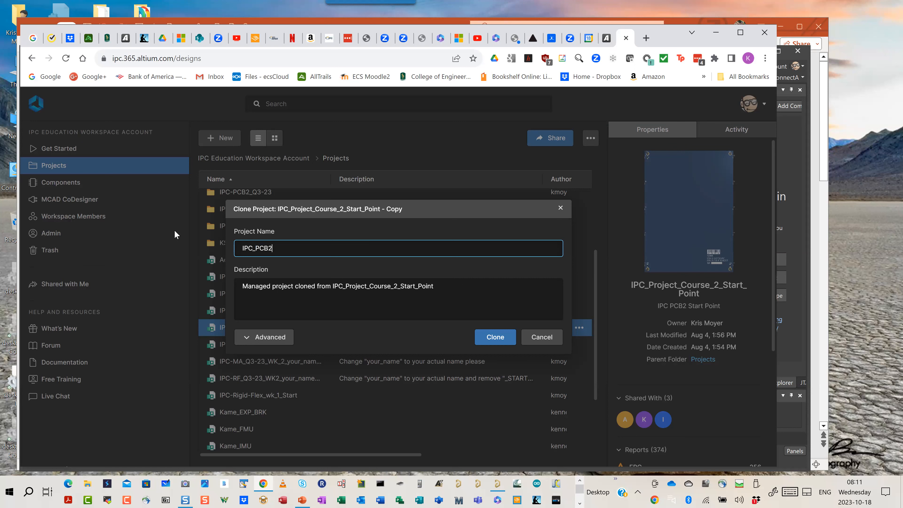
pyautogui.write('_Q4-23')
pyautogui.write('_KRIS_MOYER')
# - Set the clone's parent folder to IPC-PCB2_Q4-23 inside Projects and try to create the clone
pyautogui.click(263, 337)
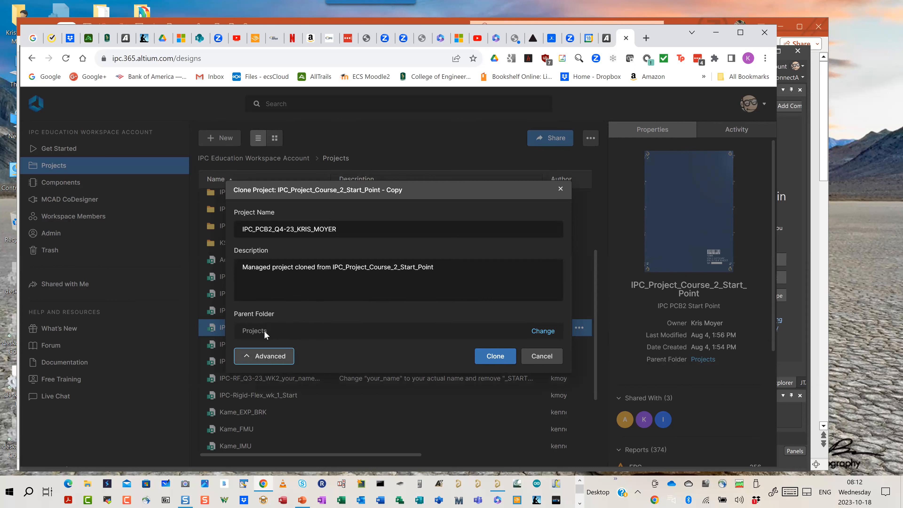
pyautogui.click(539, 329)
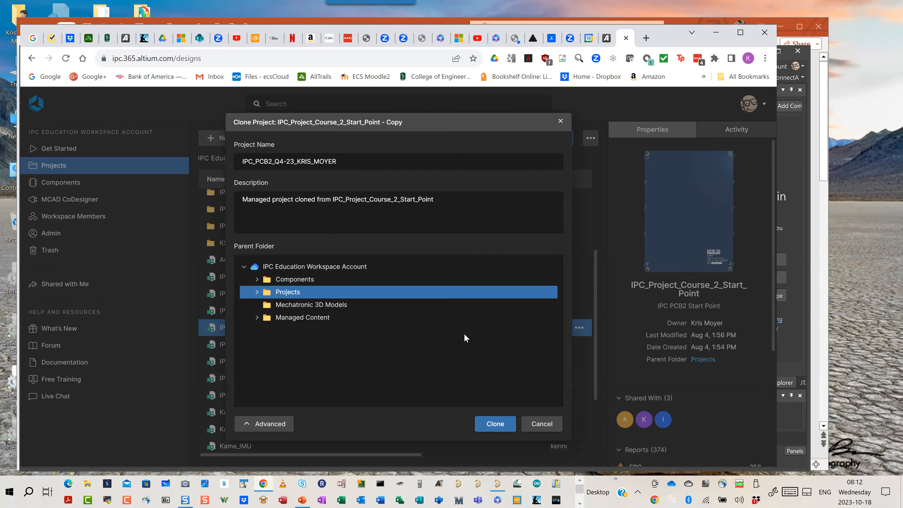
pyautogui.click(256, 292)
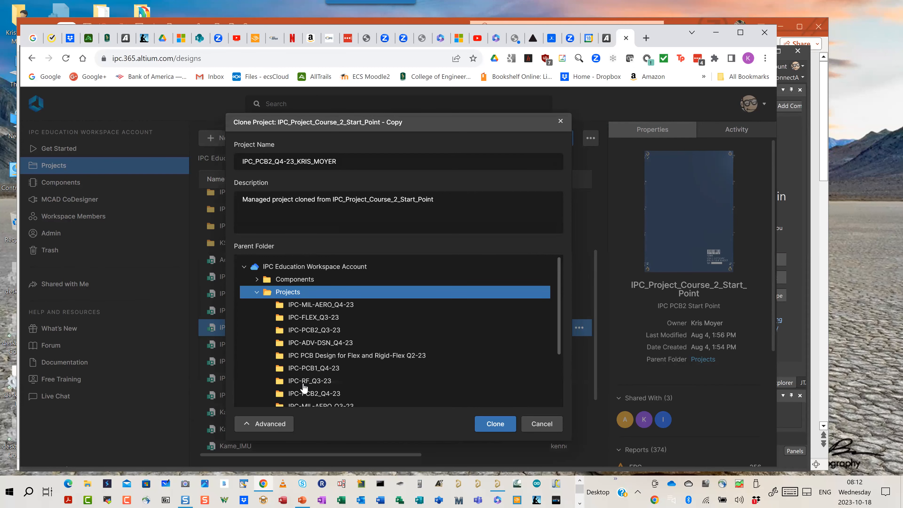
pyautogui.scroll(-1, 384, 382)
pyautogui.scroll(-3, 384, 383)
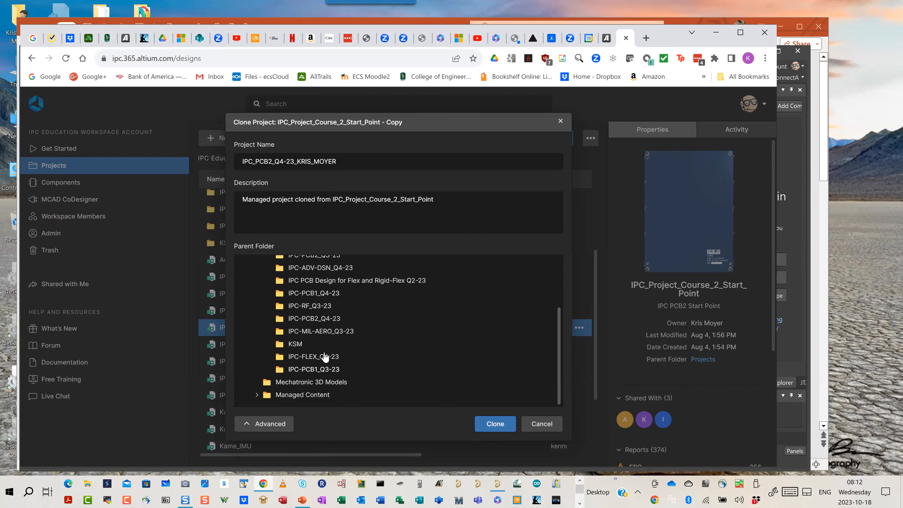
pyautogui.click(313, 319)
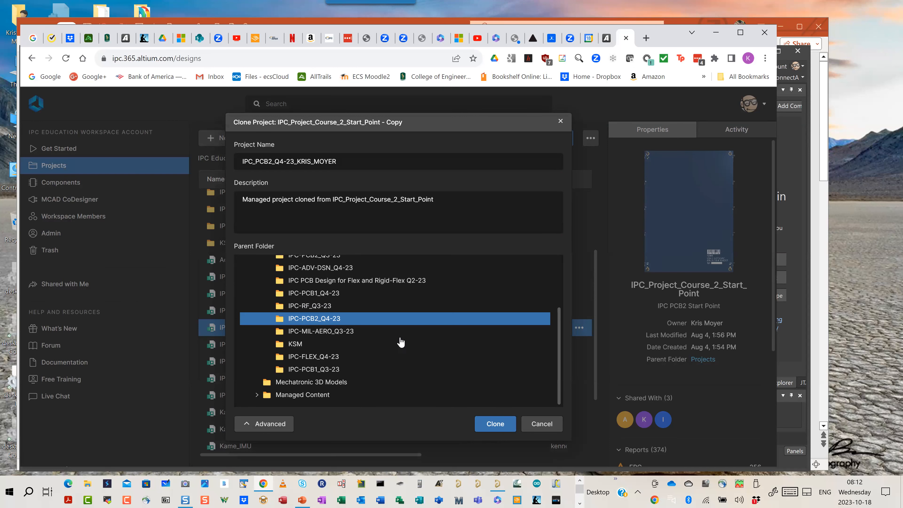
pyautogui.click(494, 424)
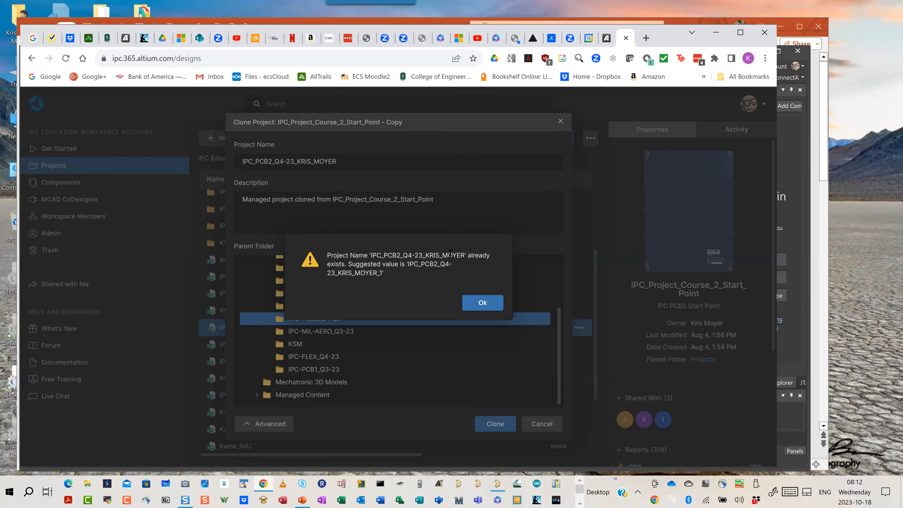
# - Shorten the name ending in the clone's project name to first initial, hyphen and surname, and create the clone
pyautogui.click(483, 303)
pyautogui.click(348, 159)
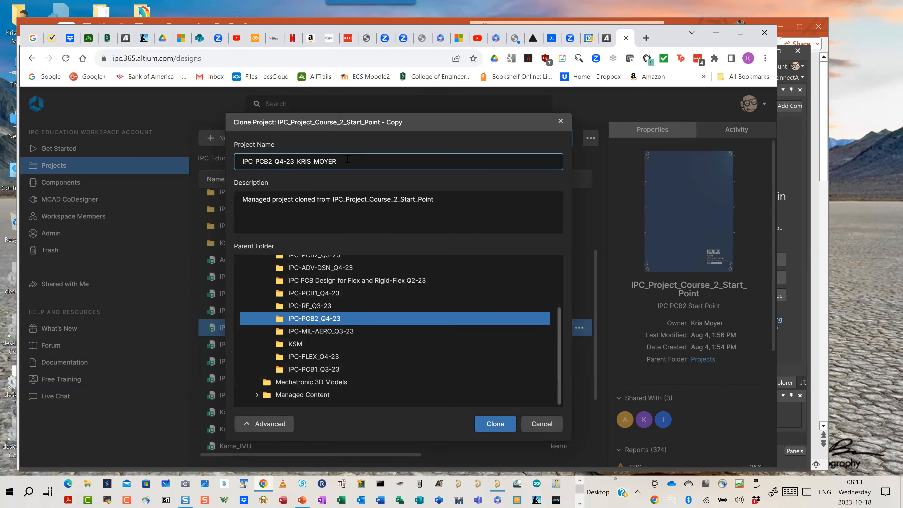
pyautogui.press('BackSpace')
pyautogui.press('BackSpace')
pyautogui.press('BackSpace')
pyautogui.press('BackSpace')
pyautogui.press('BackSpace')
pyautogui.press('BackSpace')
pyautogui.press('BackSpace')
pyautogui.press('BackSpace')
pyautogui.write('-MOYER')
pyautogui.click(497, 423)
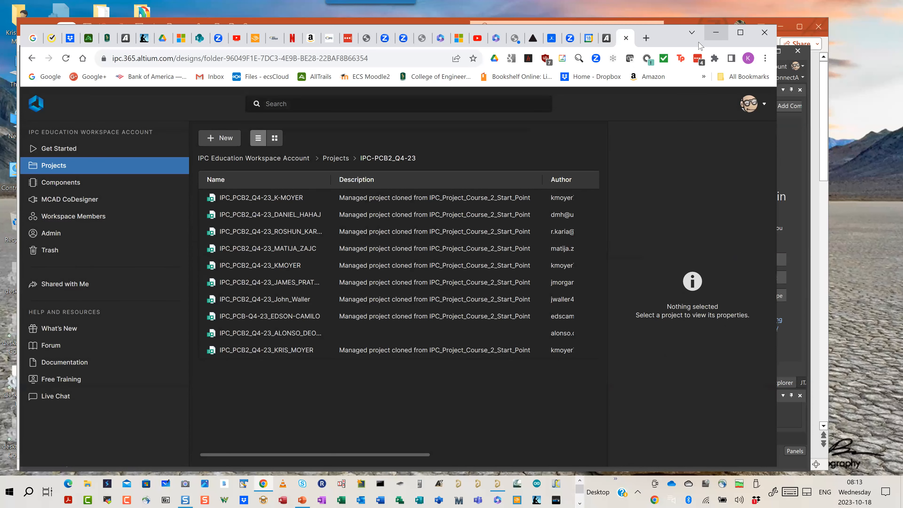
# - Switch back to Altium Designer and open the newly cloned IPC_PCB2_Q4-23 project from the IPC Education workspace
pyautogui.click(714, 34)
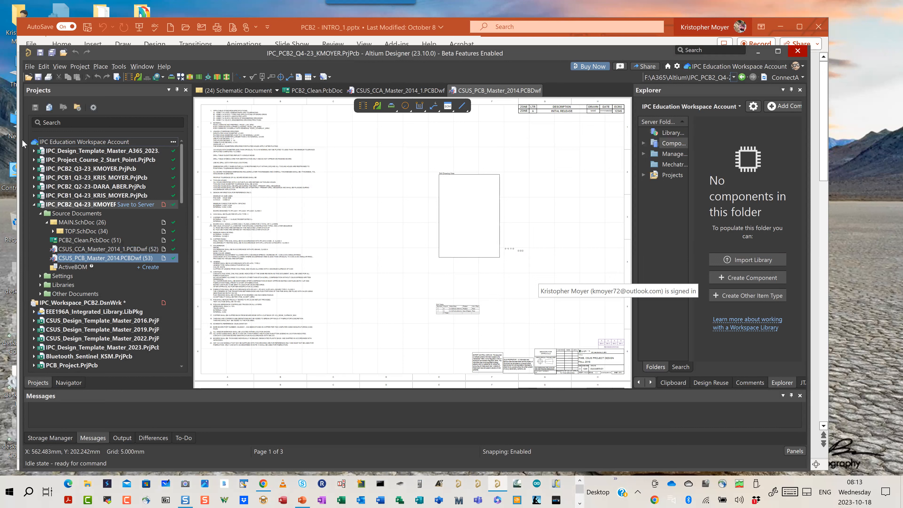
pyautogui.click(30, 67)
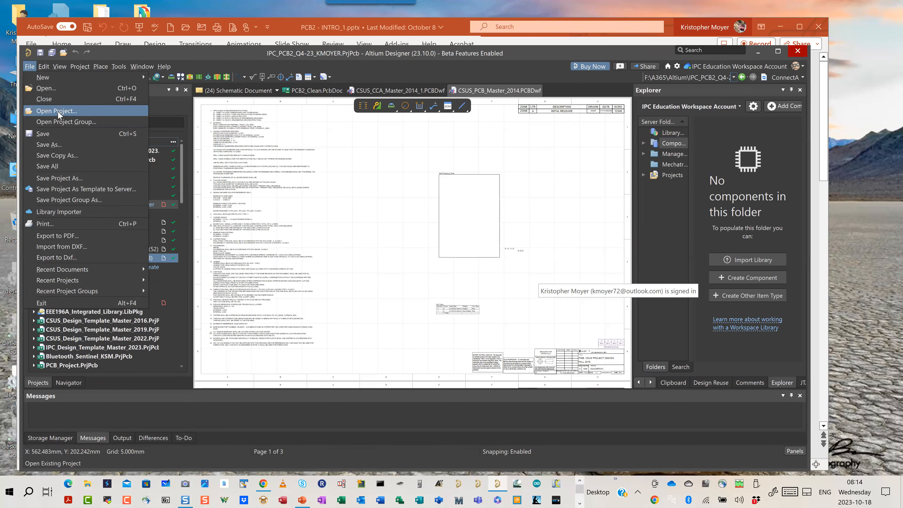
pyautogui.click(58, 111)
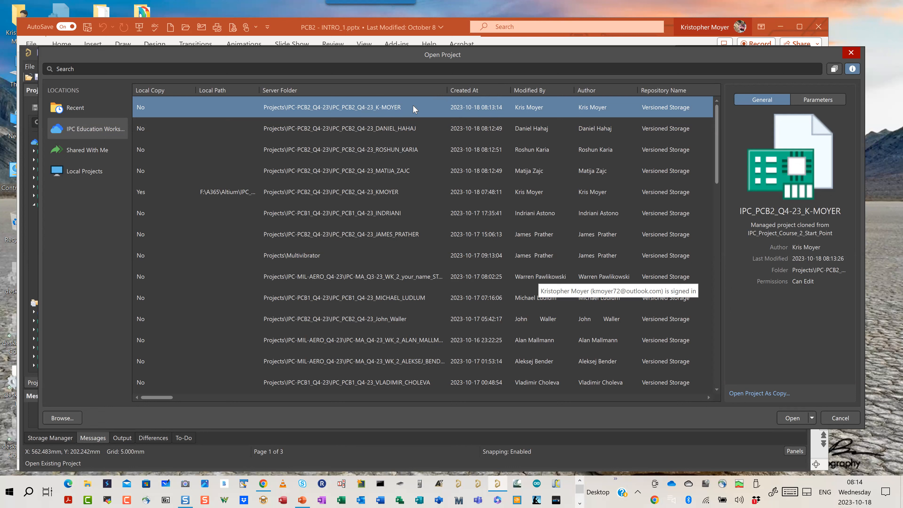
pyautogui.click(792, 418)
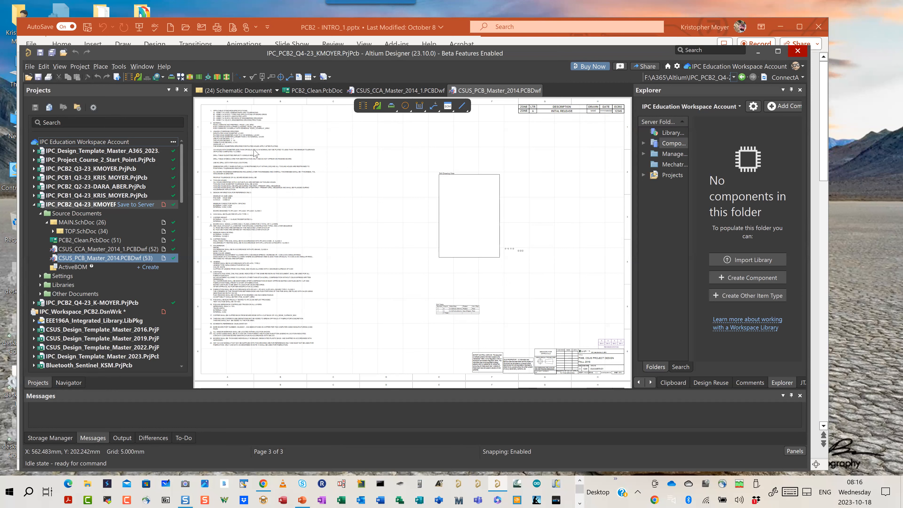
# - Close all open Altium Draftsman documents at once
pyautogui.rightClick(488, 93)
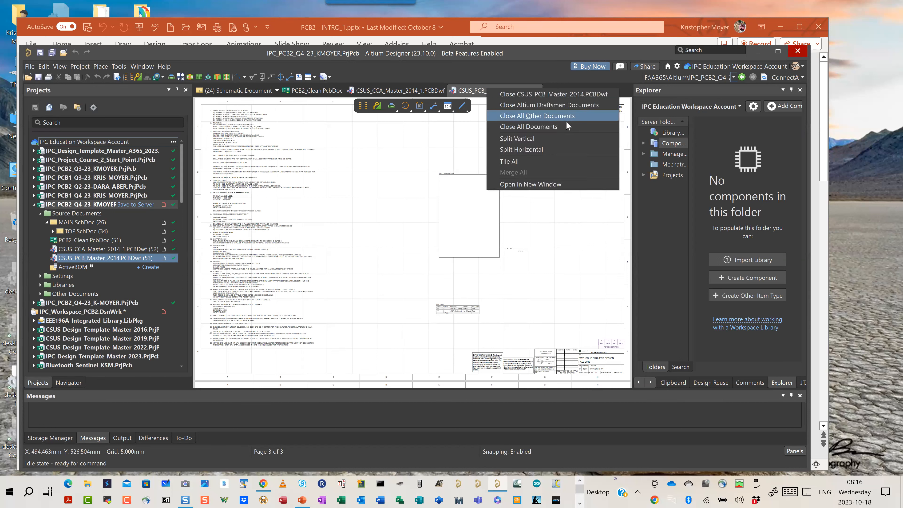
pyautogui.click(572, 107)
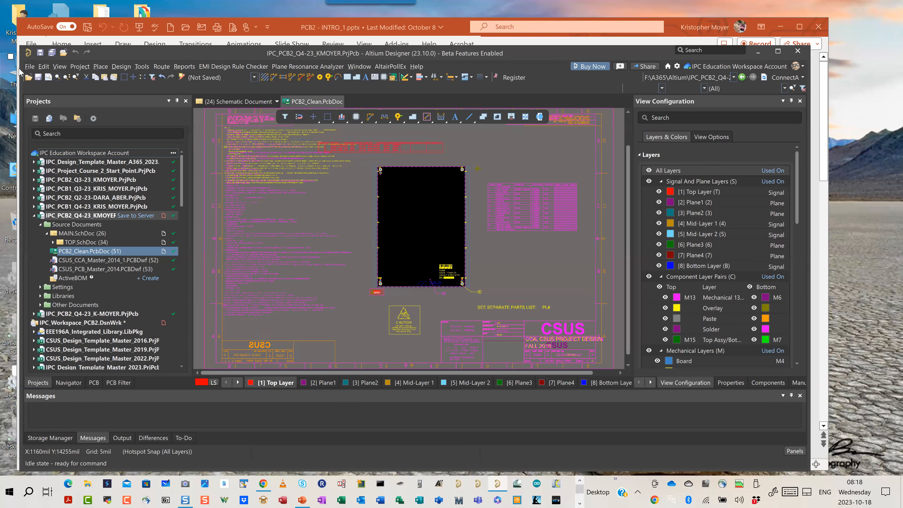
# - Select everything outside a rectangular area enclosing the black board shape in PCB2_Clean.PcbDoc
pyautogui.click(45, 69)
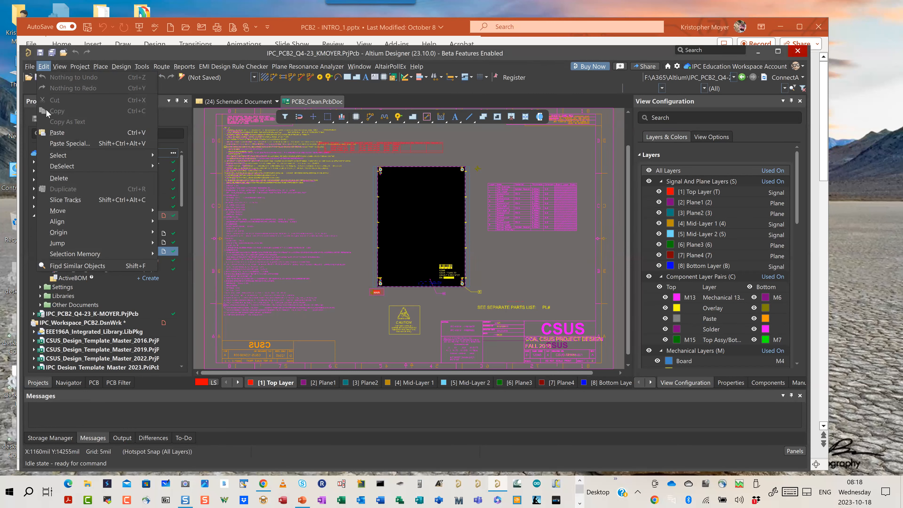
pyautogui.click(52, 155)
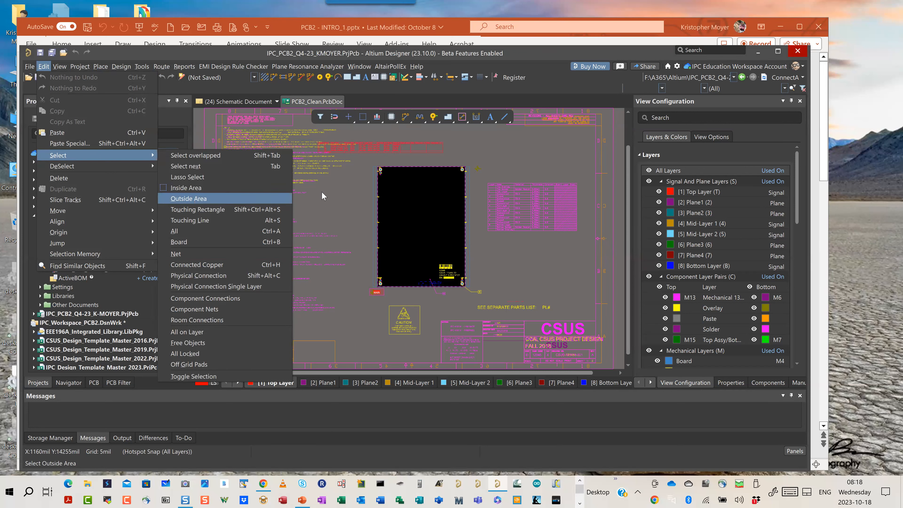
pyautogui.click(367, 158)
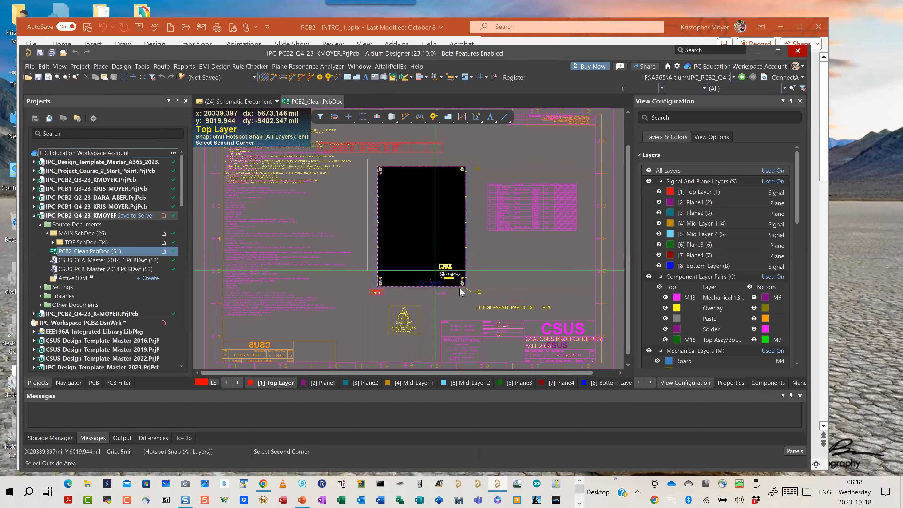
pyautogui.click(477, 298)
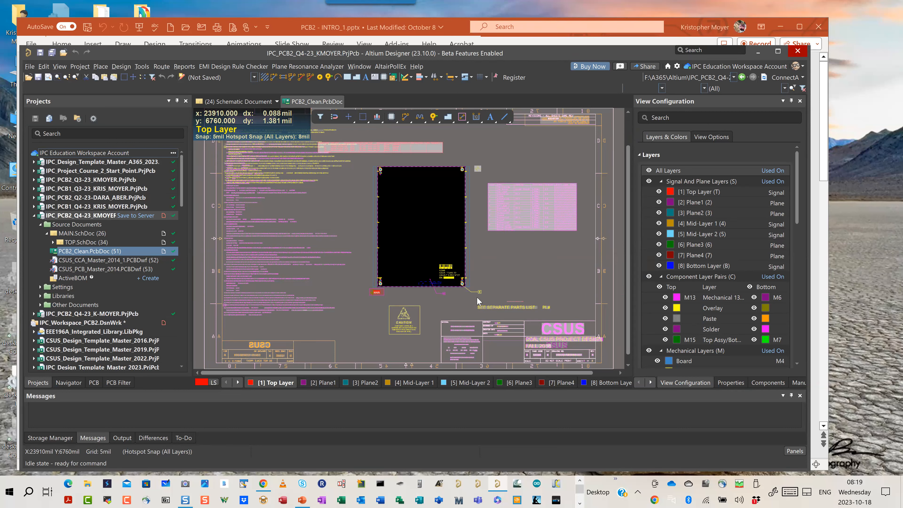
# - Delete the selected drawing content outside the board and the leftover items just below the board's lower edge
pyautogui.press('Delete')
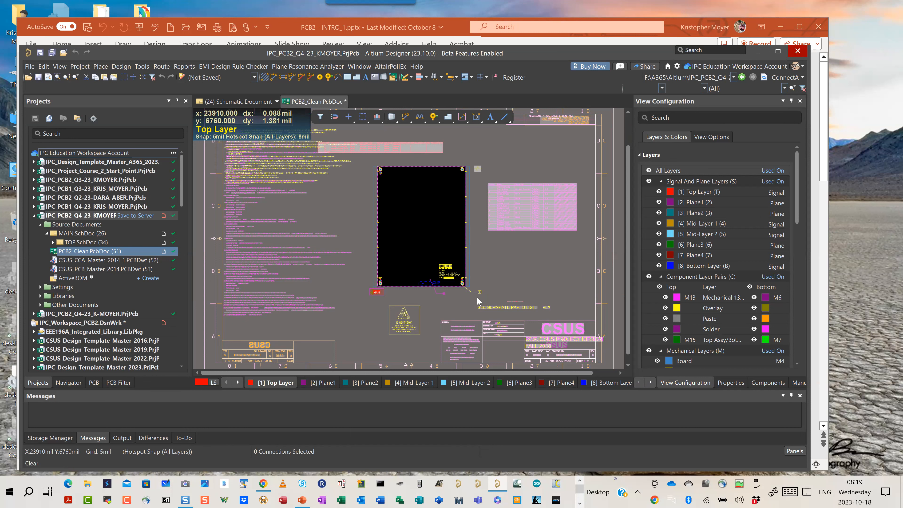
pyautogui.press('Delete')
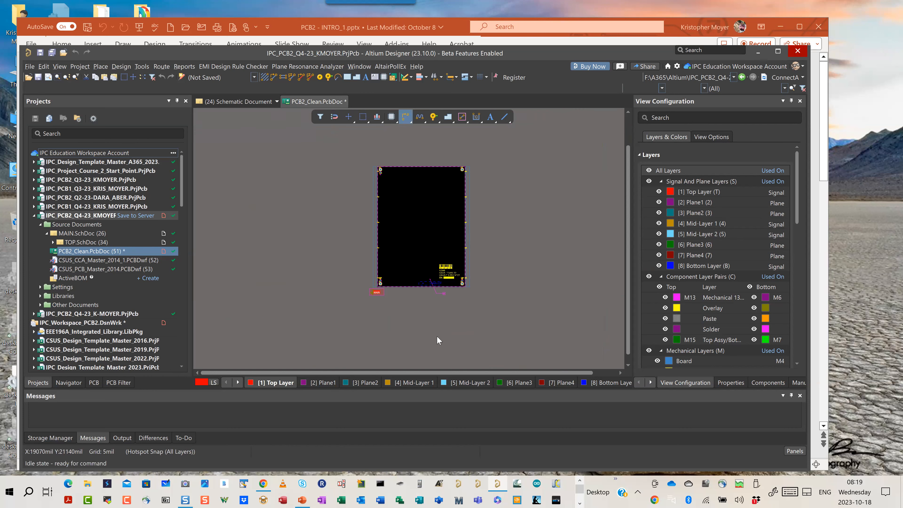
pyautogui.moveTo(454, 304); pyautogui.dragTo(431, 290)
pyautogui.press('Delete')
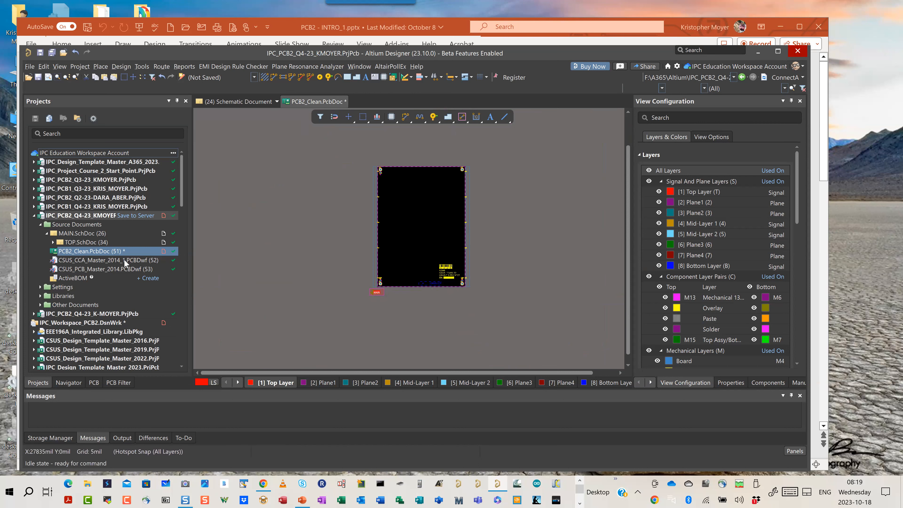
# - Open the MAIN.SchDoc schematic, switch to Chrome and log in to IPC EDGE with the prefilled e-mail and password
pyautogui.doubleClick(67, 233)
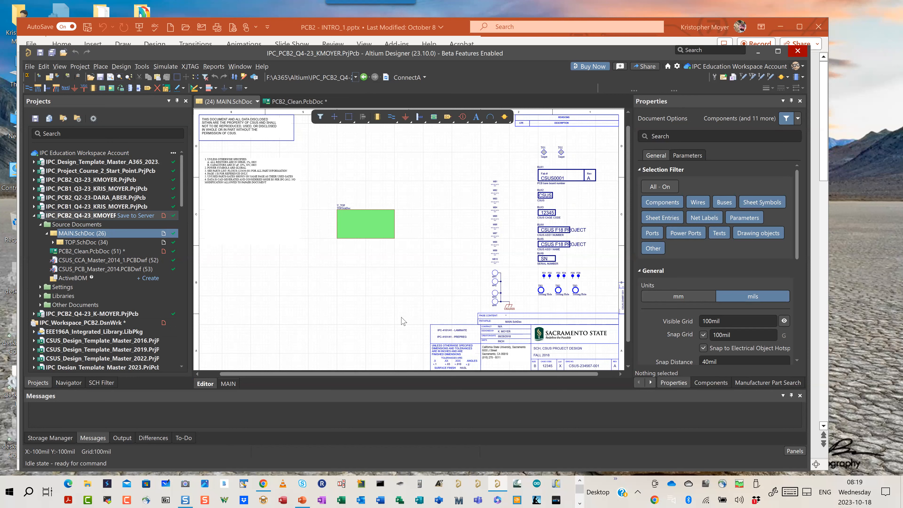
pyautogui.click(263, 483)
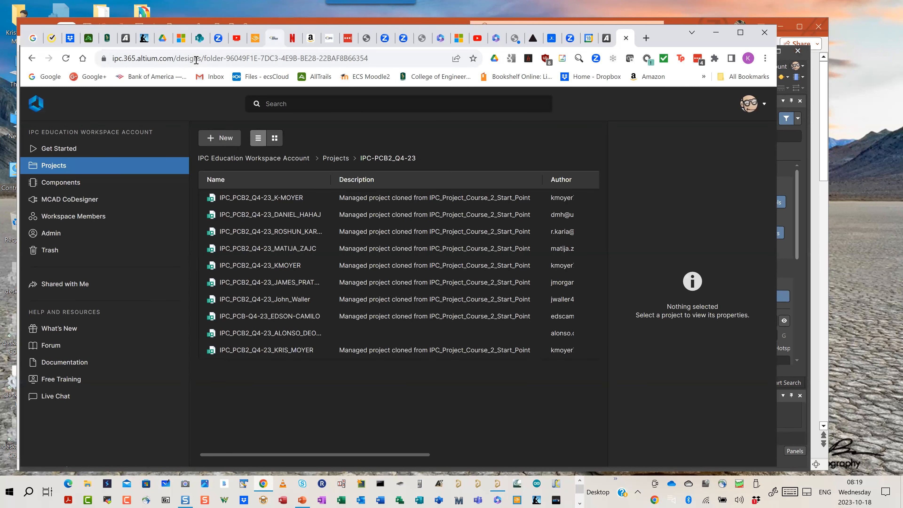
pyautogui.click(273, 38)
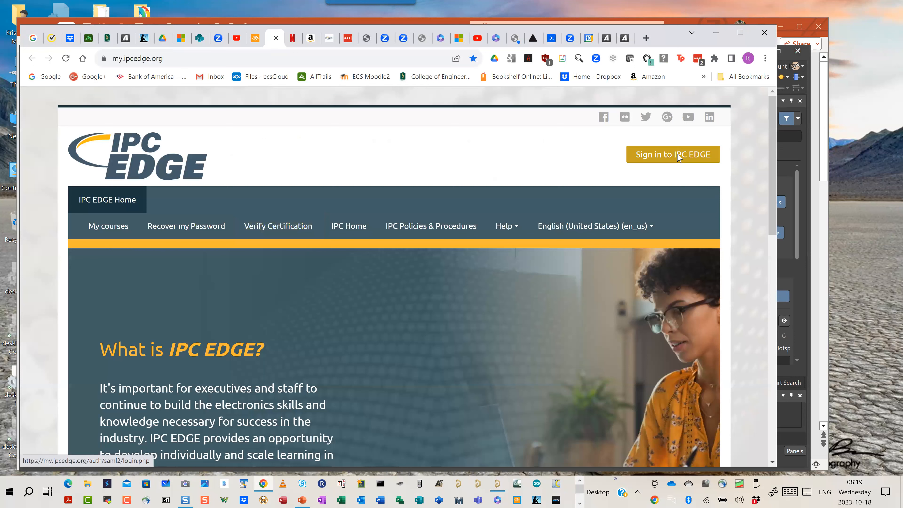
pyautogui.click(678, 156)
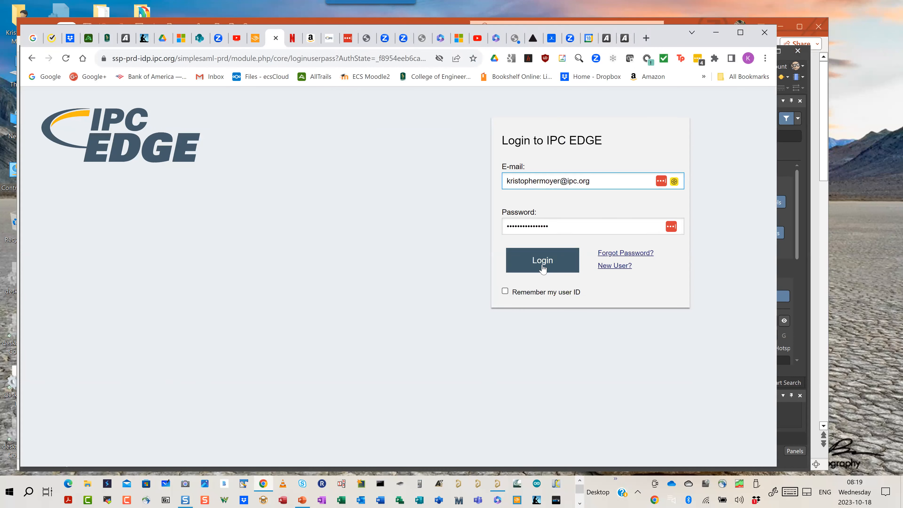
pyautogui.click(543, 261)
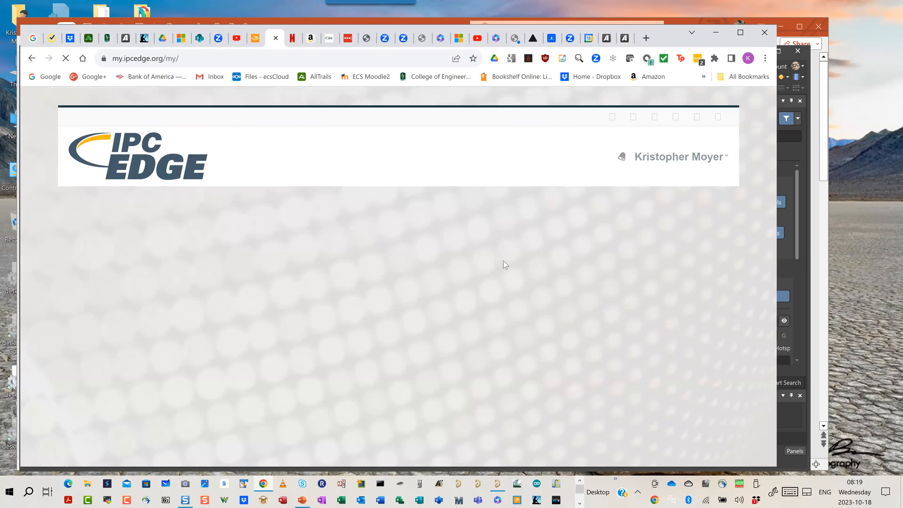
# - Find the PCB Design 2 (Q4 2023) course in the IPC EDGE course overview and open it
pyautogui.scroll(-7, 502, 261)
pyautogui.scroll(-7, 503, 260)
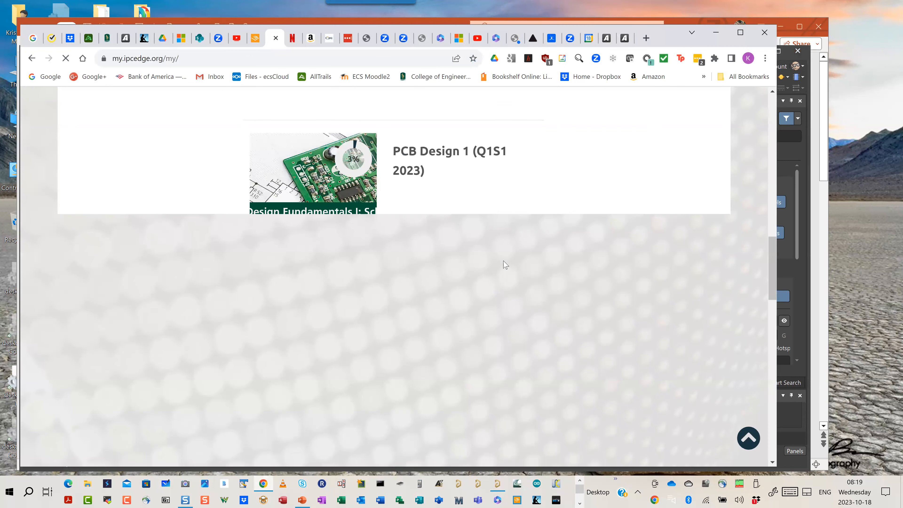
pyautogui.scroll(-15, 504, 263)
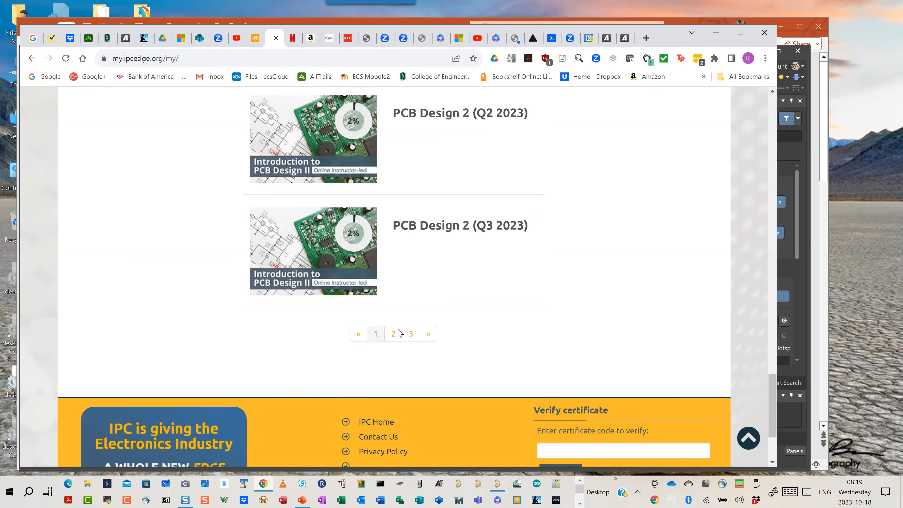
pyautogui.click(399, 333)
pyautogui.scroll(20, 399, 332)
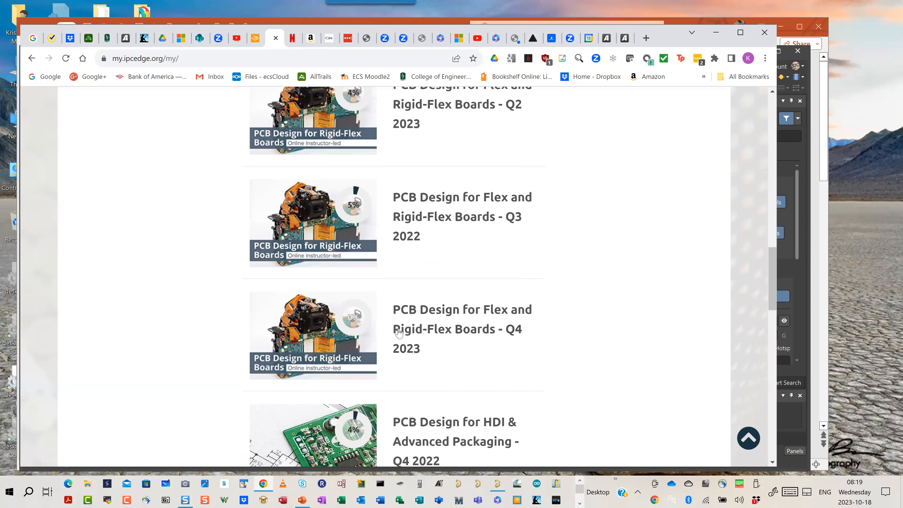
pyautogui.scroll(10, 398, 333)
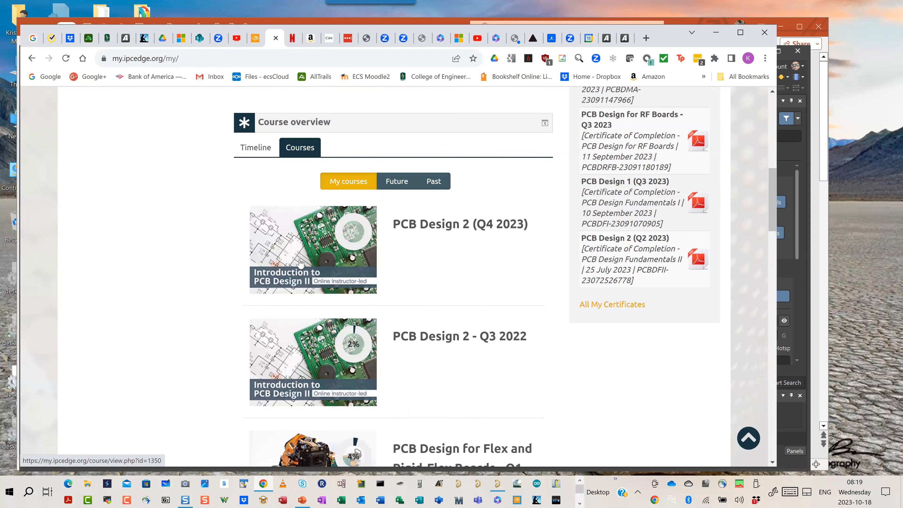
pyautogui.click(300, 262)
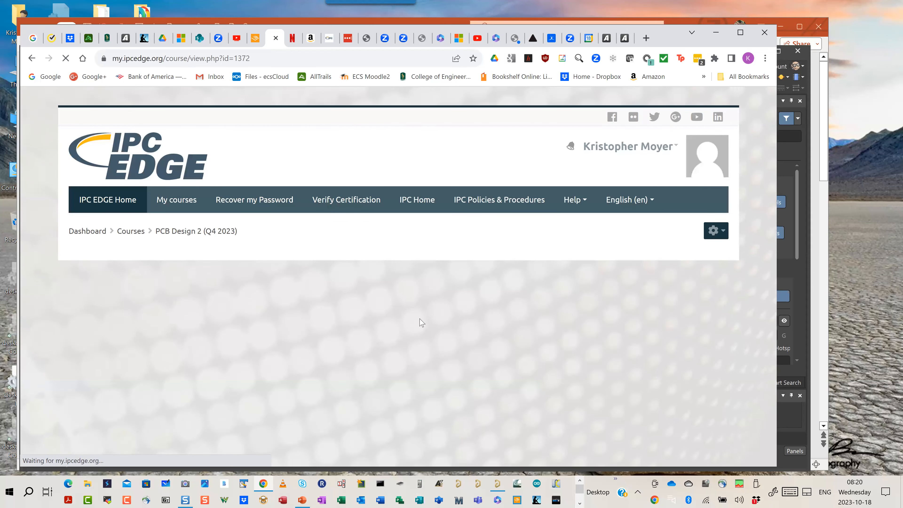
# - Open the Week 2 Assignment and review its net class, stackup, DRC rule and placement requirements
pyautogui.scroll(-10, 419, 319)
pyautogui.scroll(-20, 420, 322)
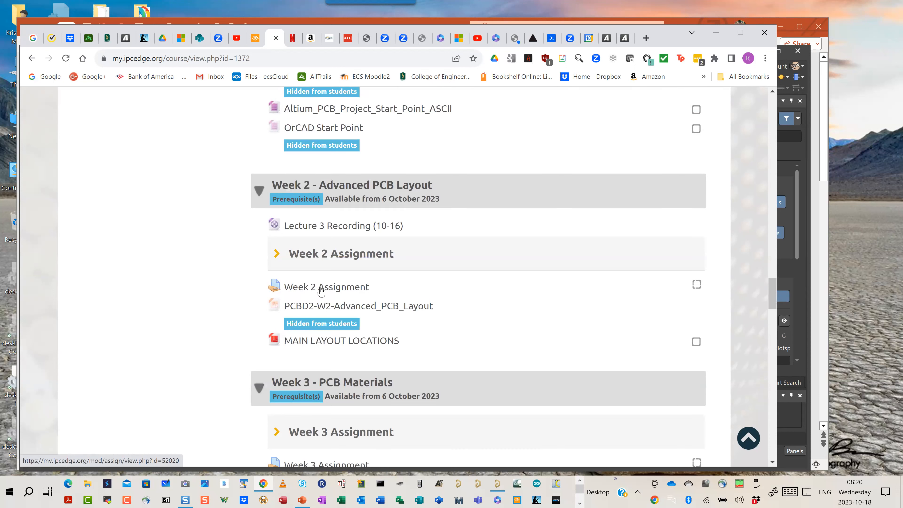
pyautogui.click(304, 289)
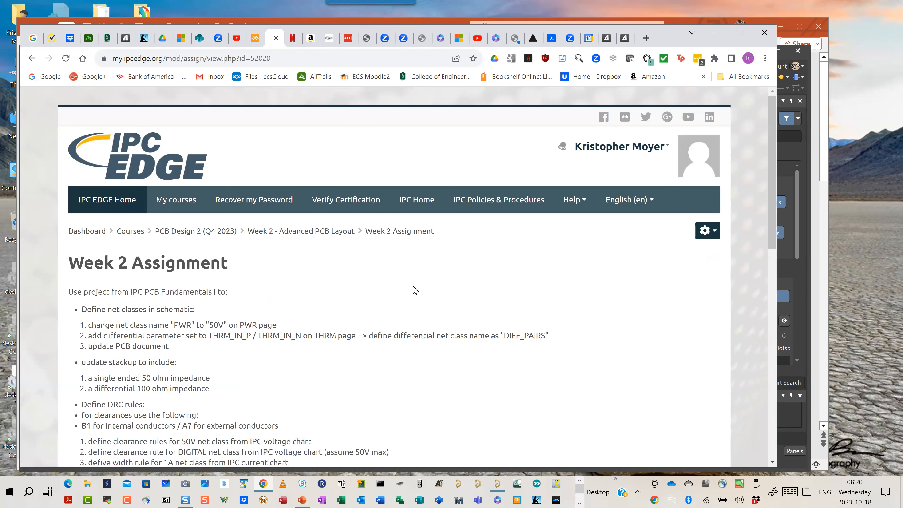
pyautogui.scroll(-2, 314, 370)
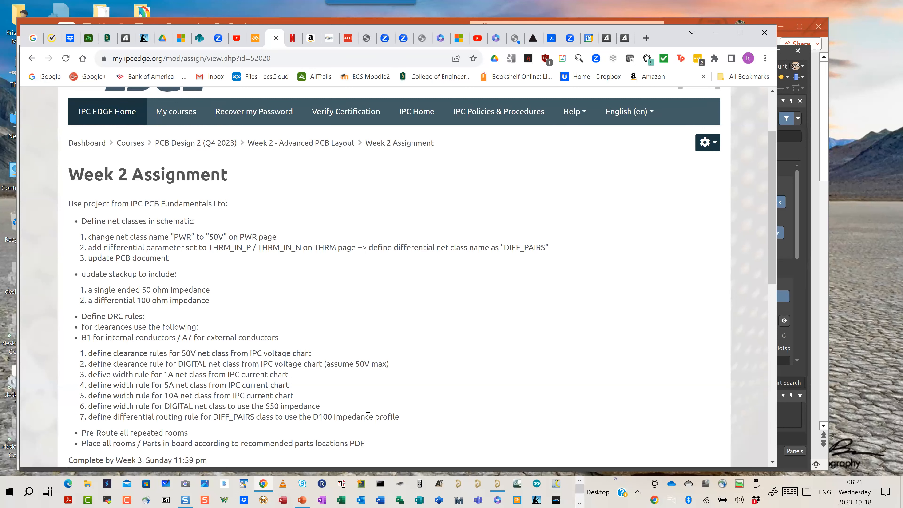
pyautogui.scroll(-2, 368, 416)
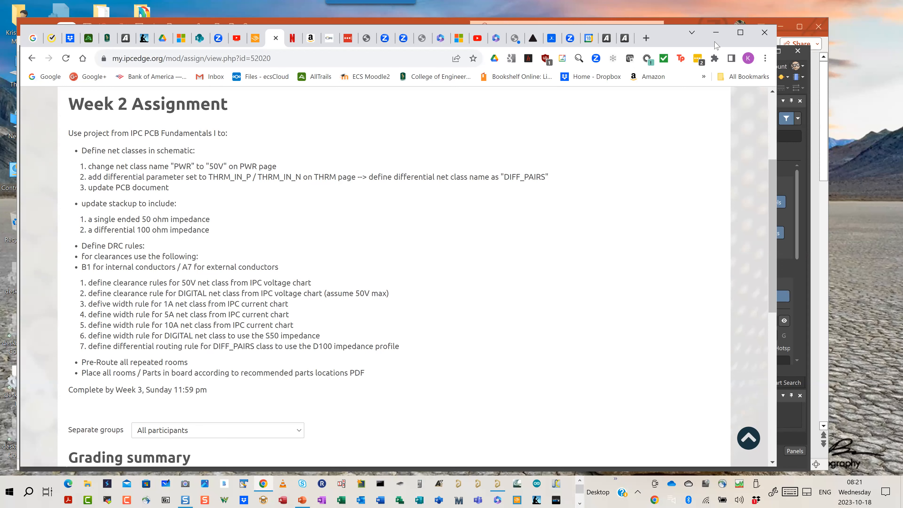
# - Return to Altium Designer and open the PWR.SchDoc sheet under TOP.SchDoc
pyautogui.click(715, 35)
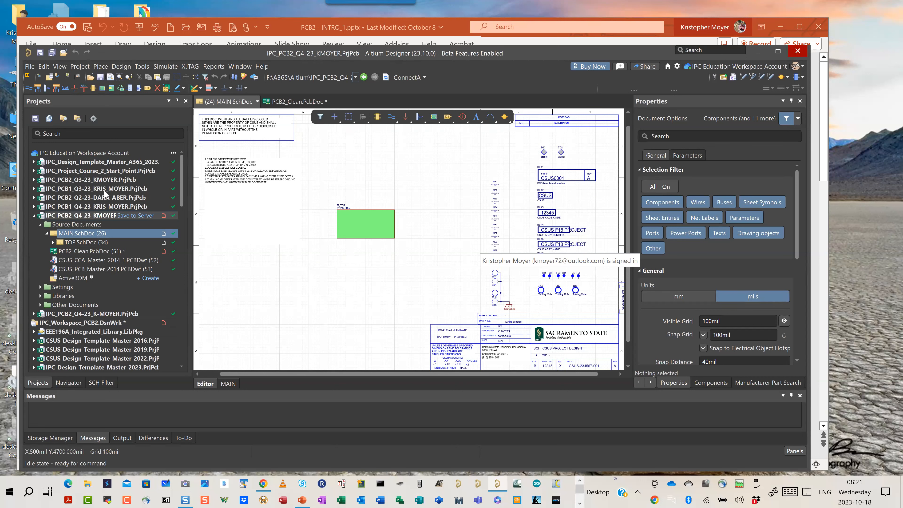
pyautogui.click(54, 246)
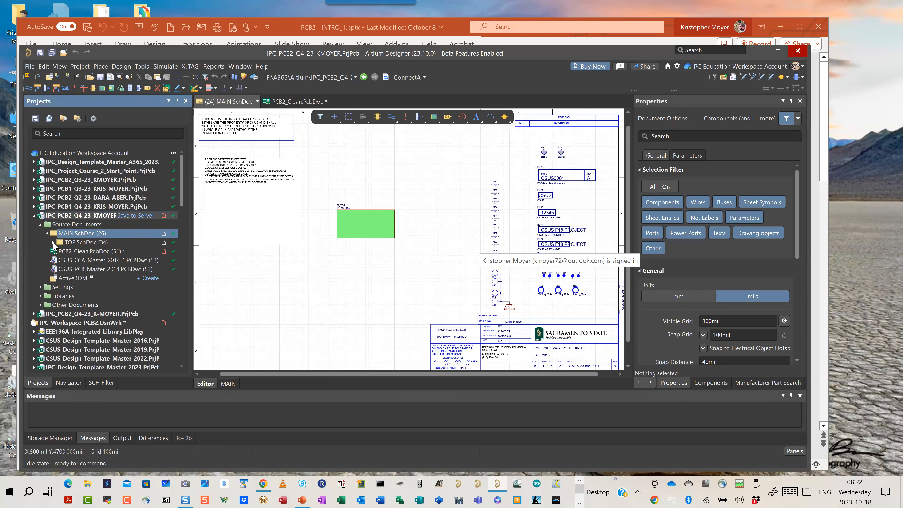
pyautogui.click(53, 242)
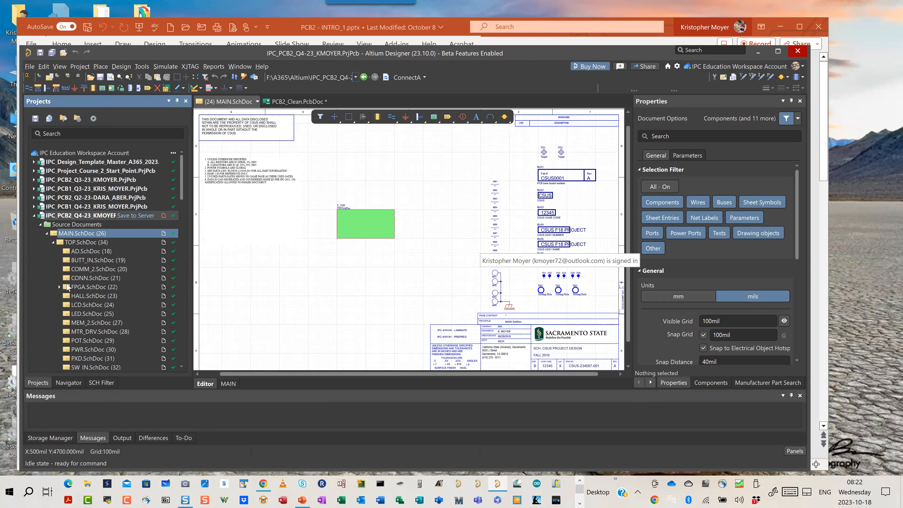
pyautogui.scroll(-1, 86, 337)
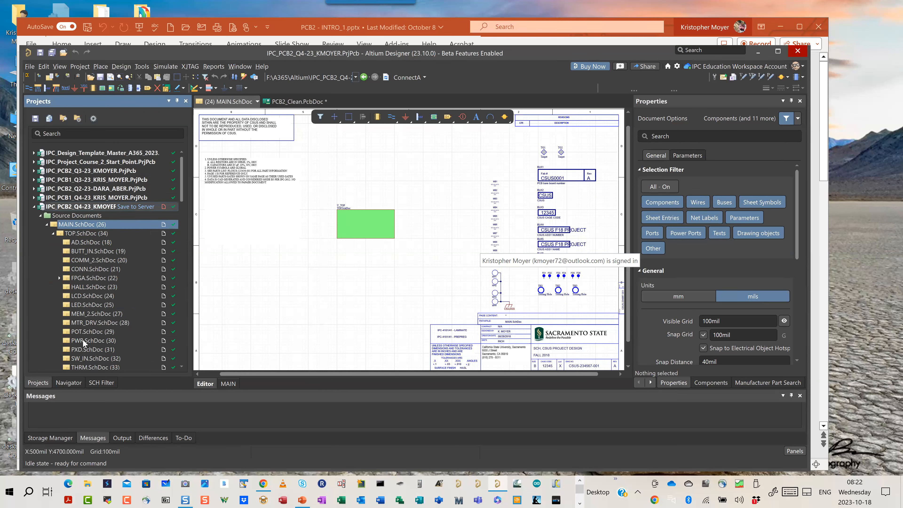
pyautogui.doubleClick(83, 340)
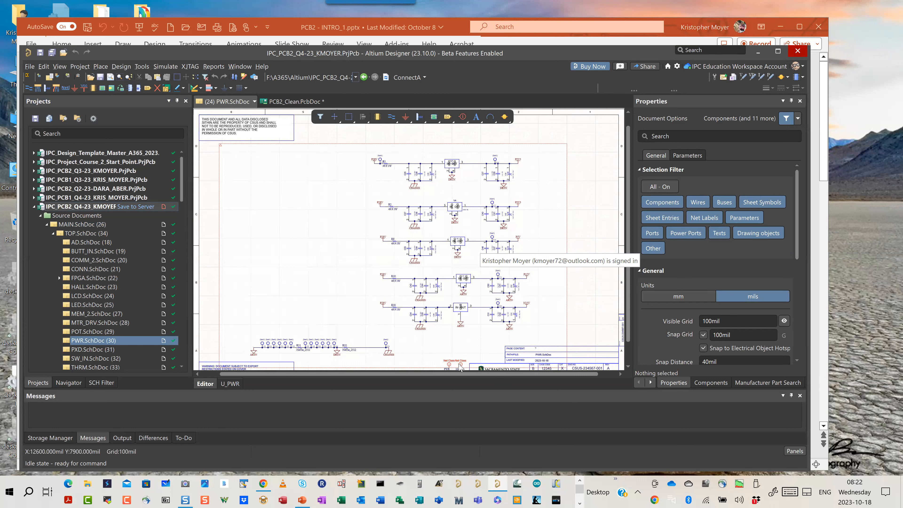
# - Change the net class name of the PWR Net Class directive beside the title block to 50V
pyautogui.scroll(-2, 560, 268)
pyautogui.scroll(-2, 560, 268)
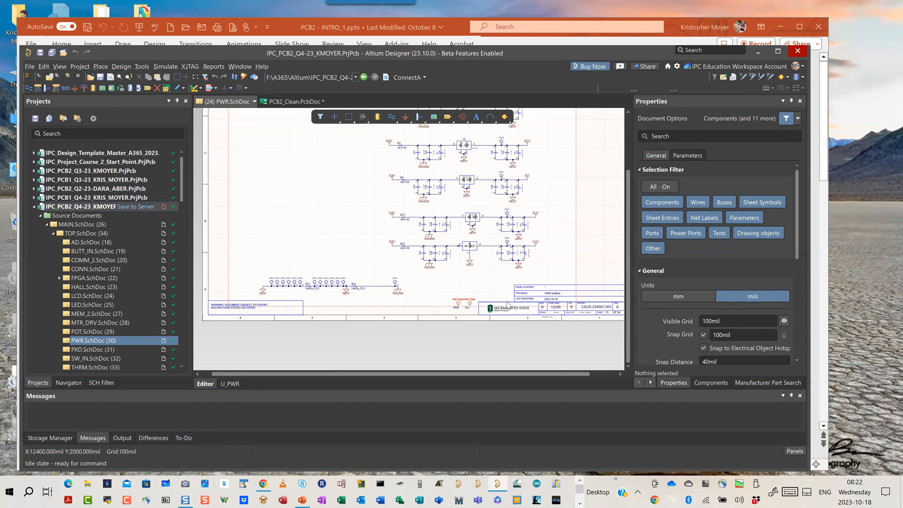
pyautogui.keyDown('ctrl'); pyautogui.scroll(2, 466, 308); pyautogui.keyUp('ctrl')
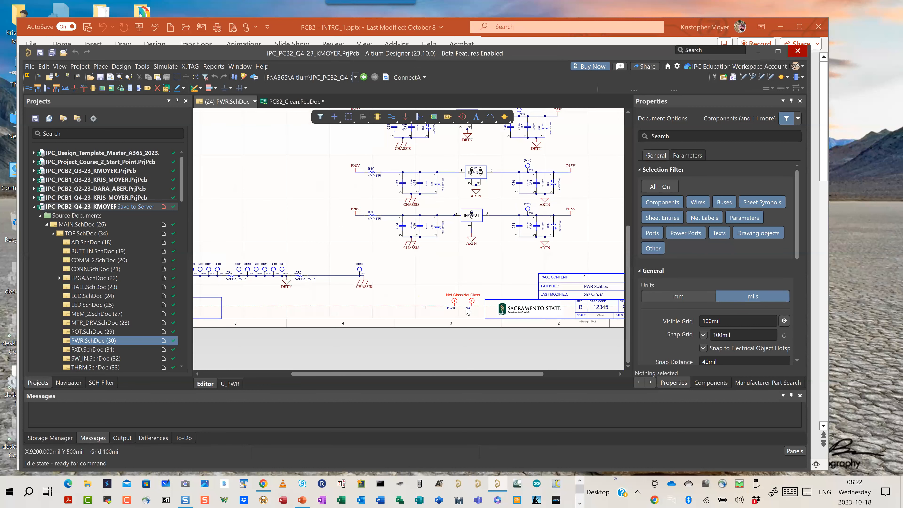
pyautogui.keyDown('ctrl'); pyautogui.scroll(2, 461, 307); pyautogui.keyUp('ctrl')
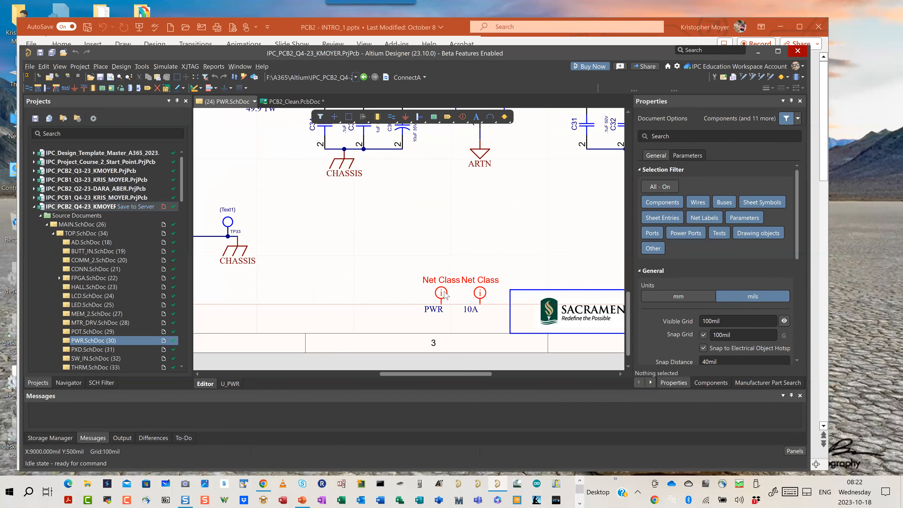
pyautogui.click(445, 294)
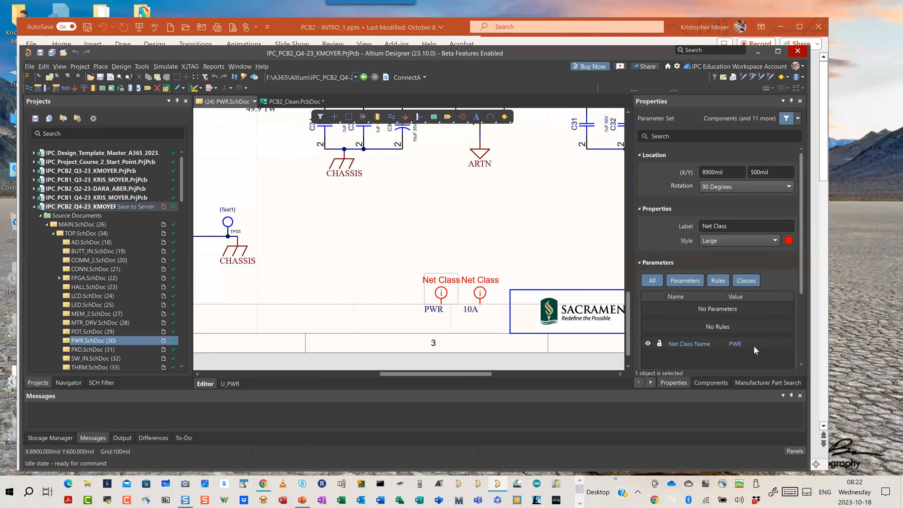
pyautogui.doubleClick(744, 343)
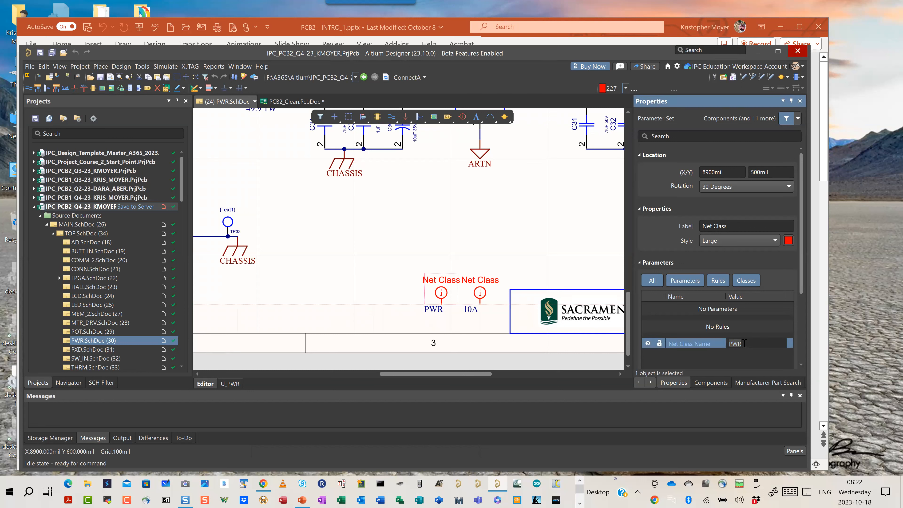
pyautogui.write('50V')
pyautogui.press('Return')
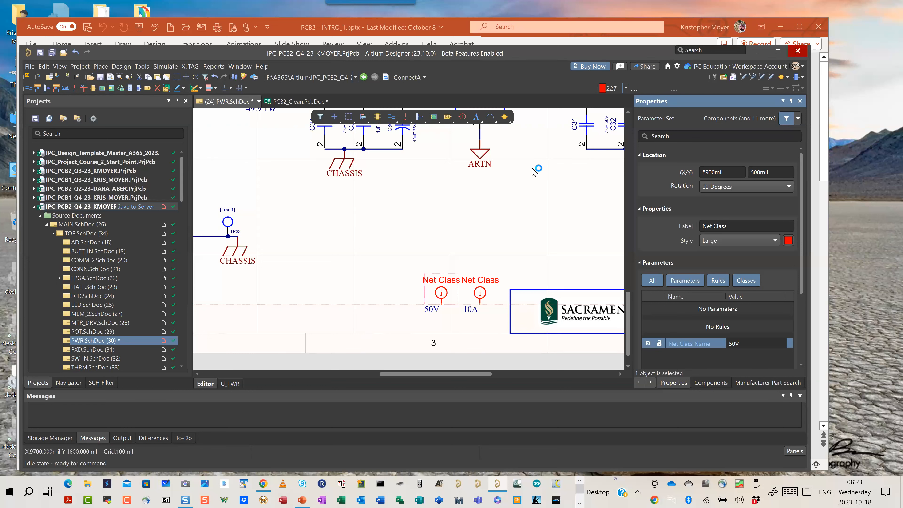
# - Open THRM.SchDoc and move the THRM_IN_P and THRM_IN_N ports outward to X 1200mil, away from their test points
pyautogui.moveTo(460, 253); pyautogui.dragTo(359, 374, button='right')
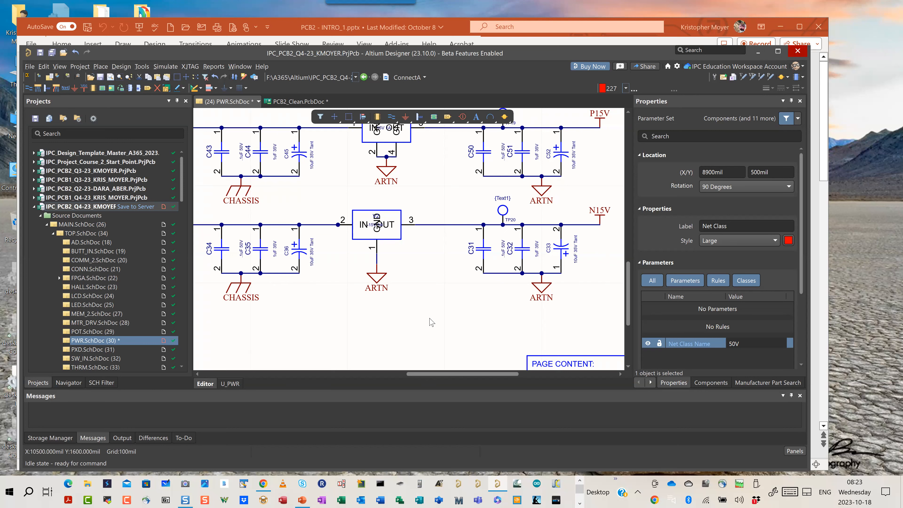
pyautogui.click(82, 366)
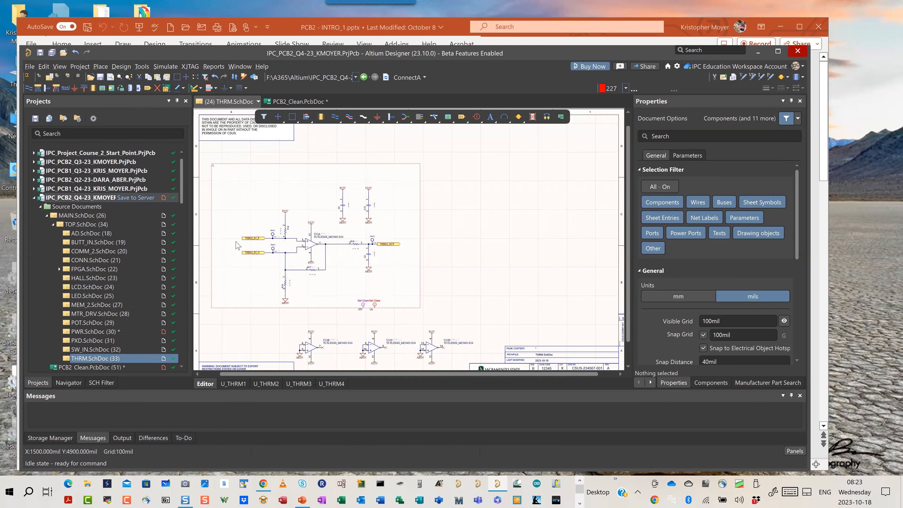
pyautogui.keyDown('ctrl'); pyautogui.scroll(2, 238, 246); pyautogui.keyUp('ctrl')
pyautogui.keyDown('ctrl'); pyautogui.scroll(2, 238, 245); pyautogui.keyUp('ctrl')
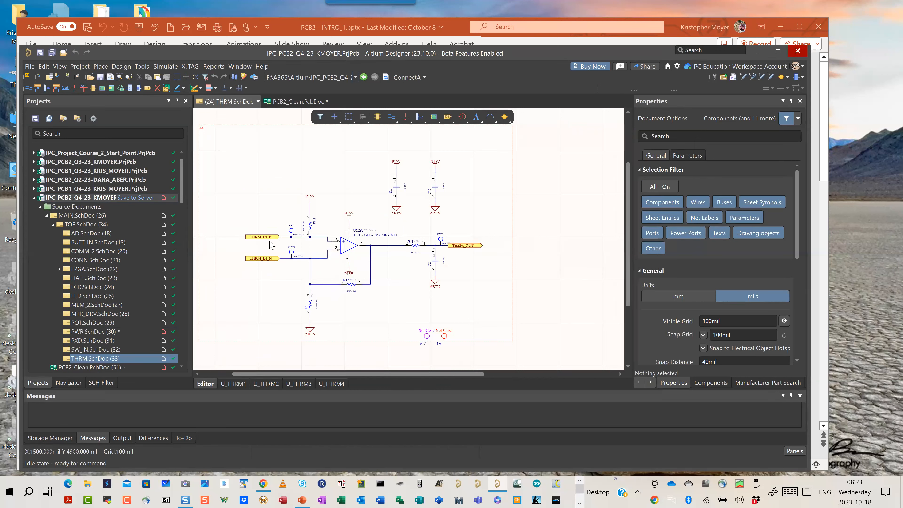
pyautogui.moveTo(276, 203); pyautogui.dragTo(224, 316)
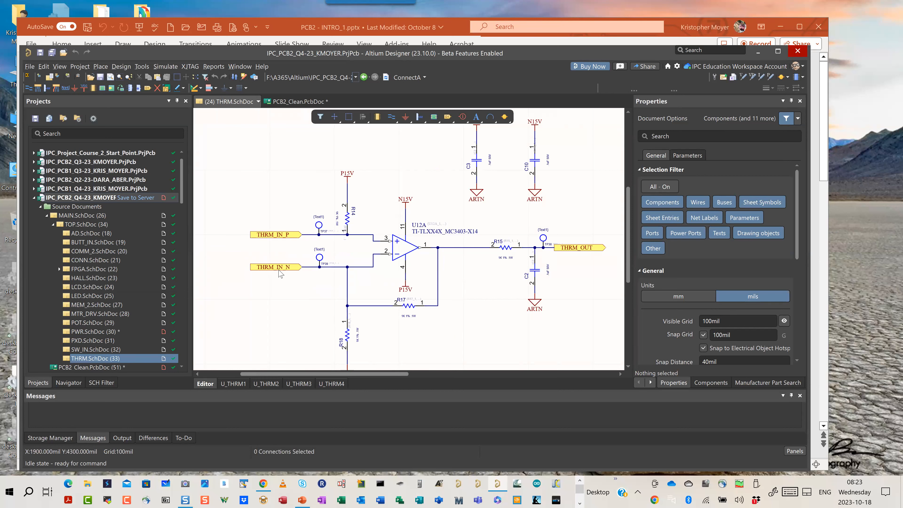
pyautogui.moveTo(277, 288); pyautogui.dragTo(216, 234)
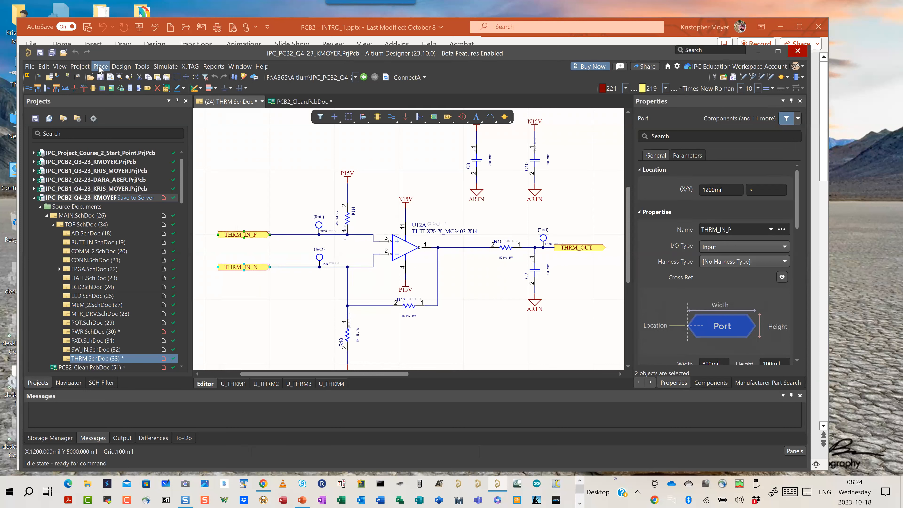
# - Start a Differential Pair directive in THRM.SchDoc and give it a differential pair net class named DIFF_PAIRS
pyautogui.click(100, 67)
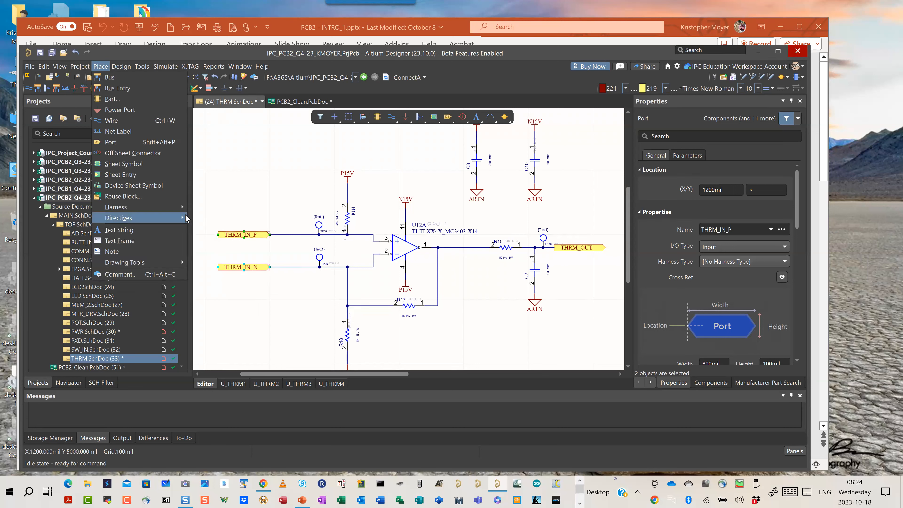
pyautogui.moveTo(187, 218)
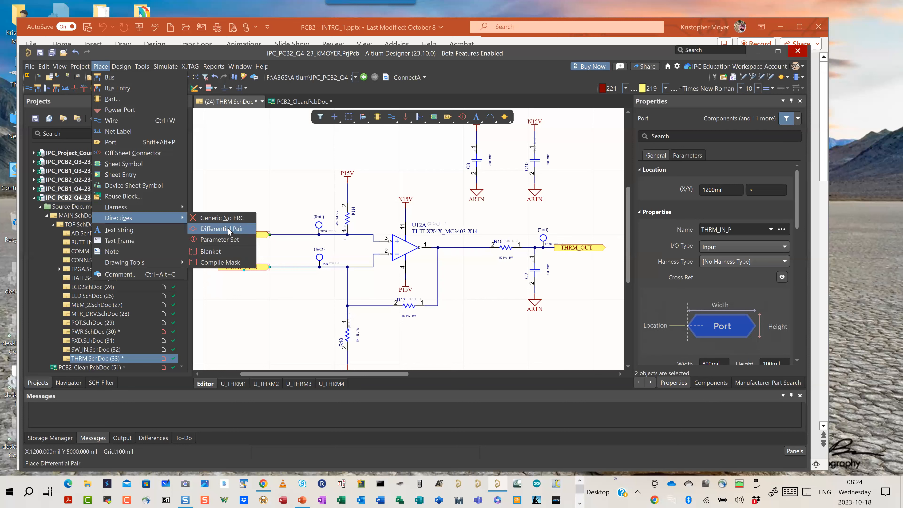
pyautogui.click(228, 229)
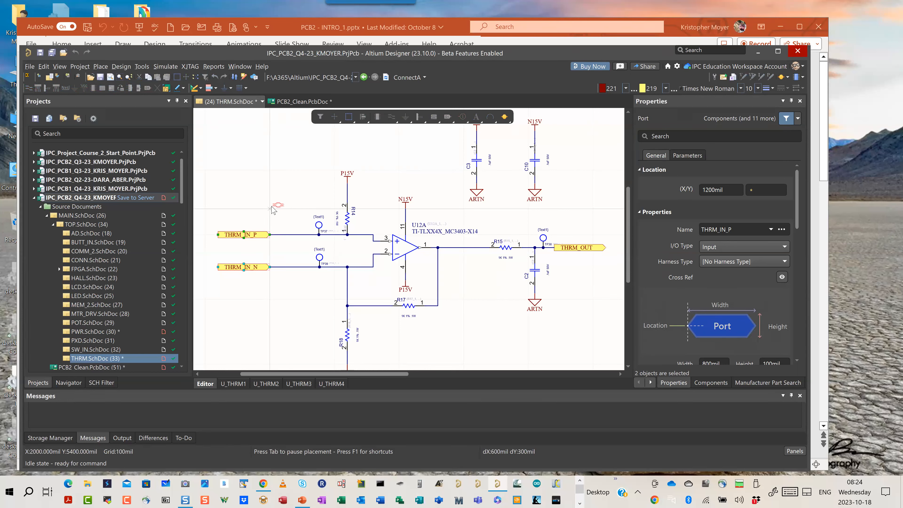
pyautogui.press('pagedown')
pyautogui.press('End')
pyautogui.press('Left')
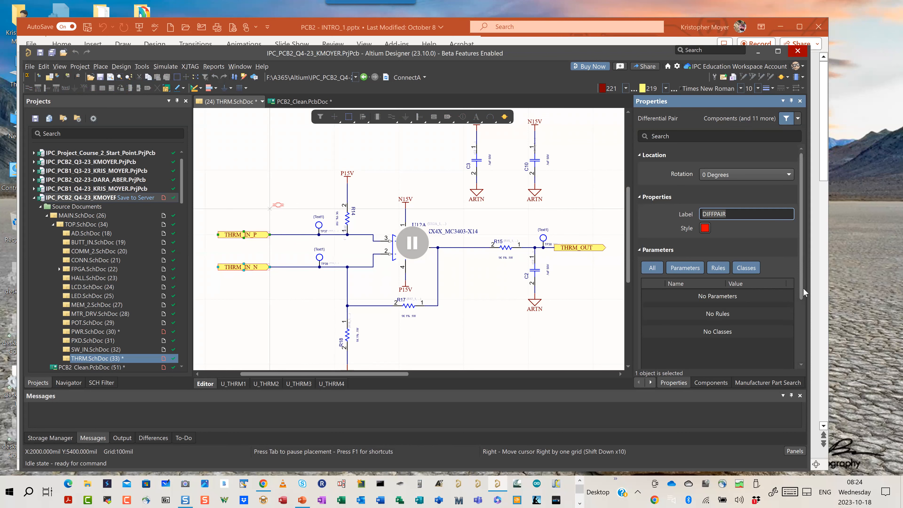
pyautogui.scroll(-3, 802, 288)
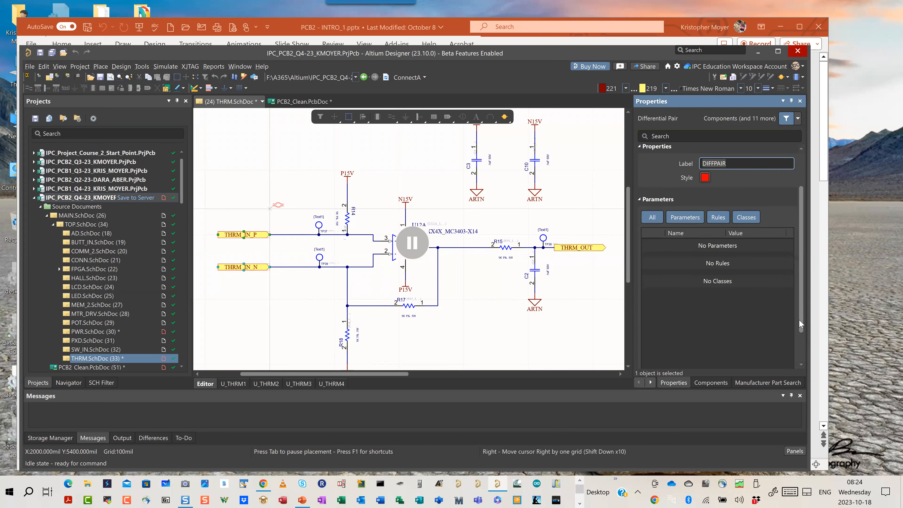
pyautogui.scroll(-1, 799, 319)
pyautogui.scroll(-2, 798, 333)
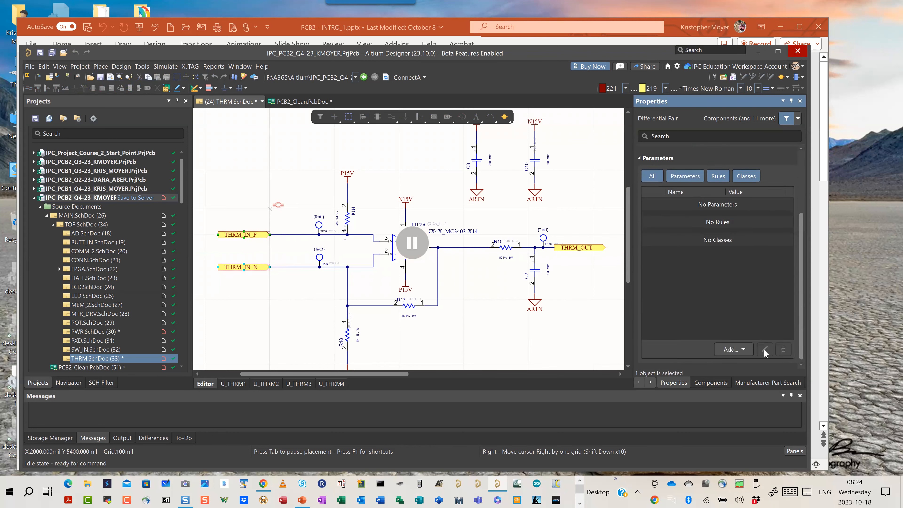
pyautogui.click(745, 350)
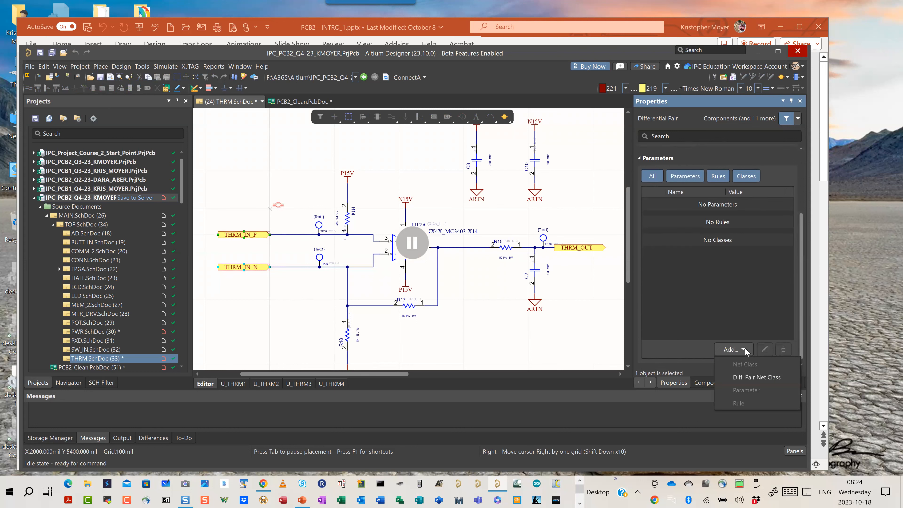
pyautogui.click(745, 377)
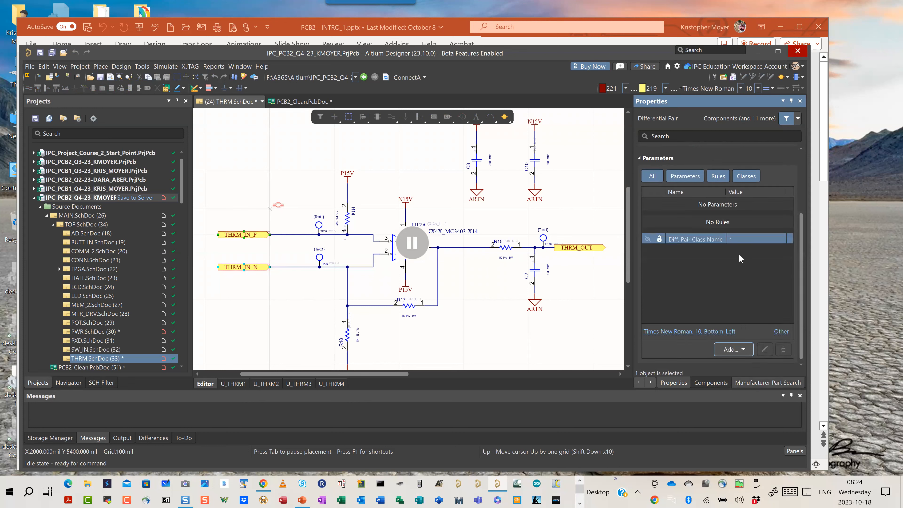
pyautogui.click(733, 239)
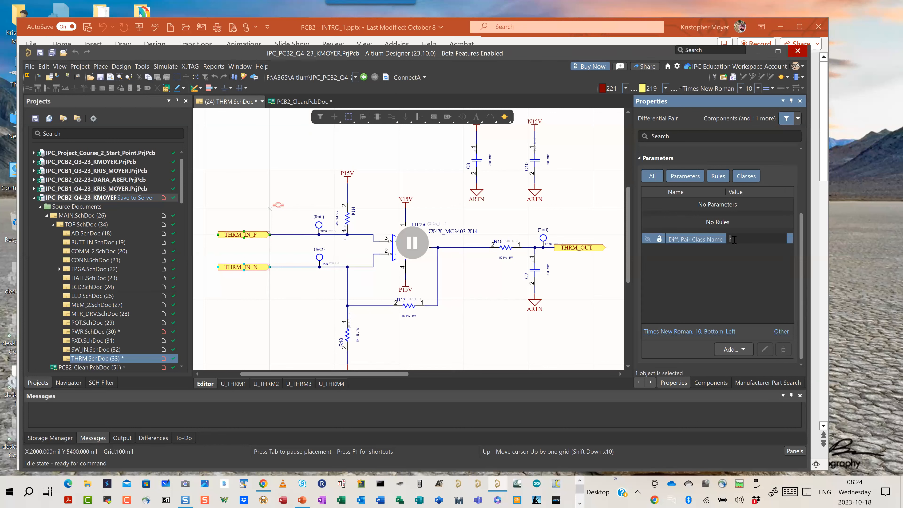
pyautogui.write('DIFF_PAIRS')
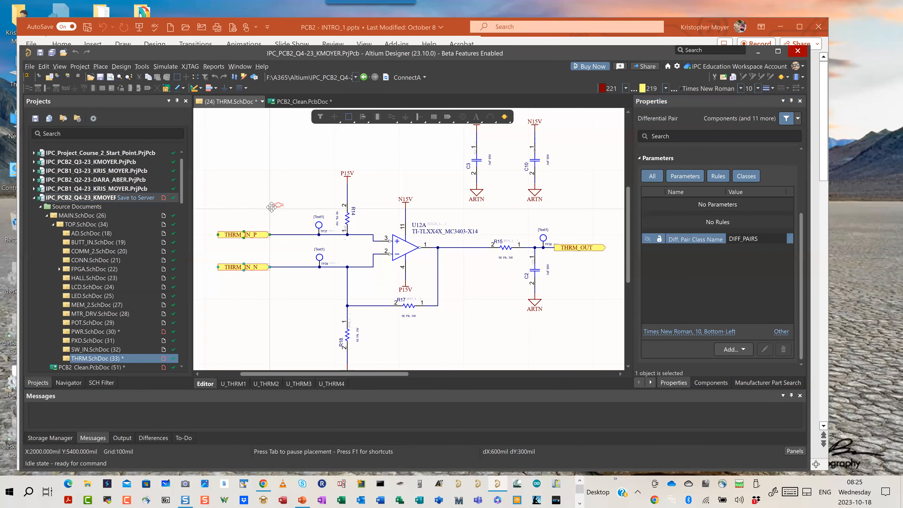
# - Place the differential pair directives on the THRM_IN_P and THRM_IN_N wires, between the ports and their test points
pyautogui.click(289, 235)
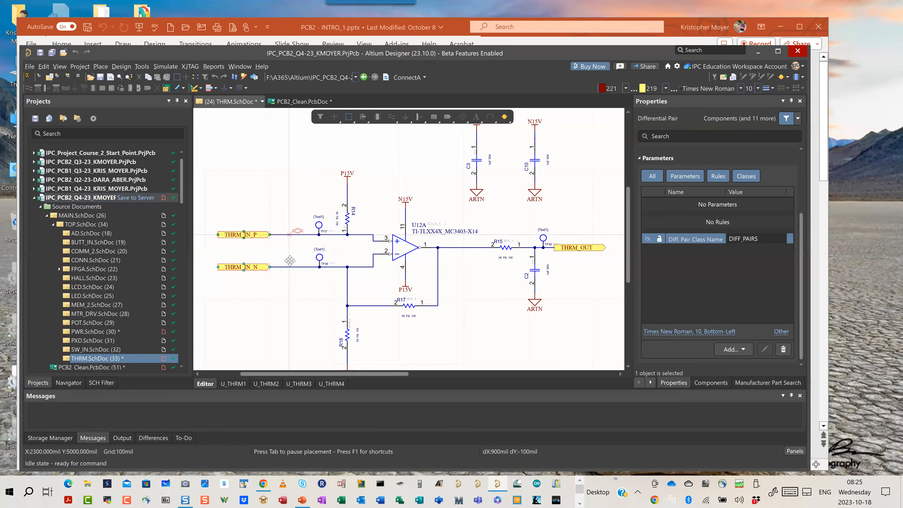
pyautogui.click(289, 267)
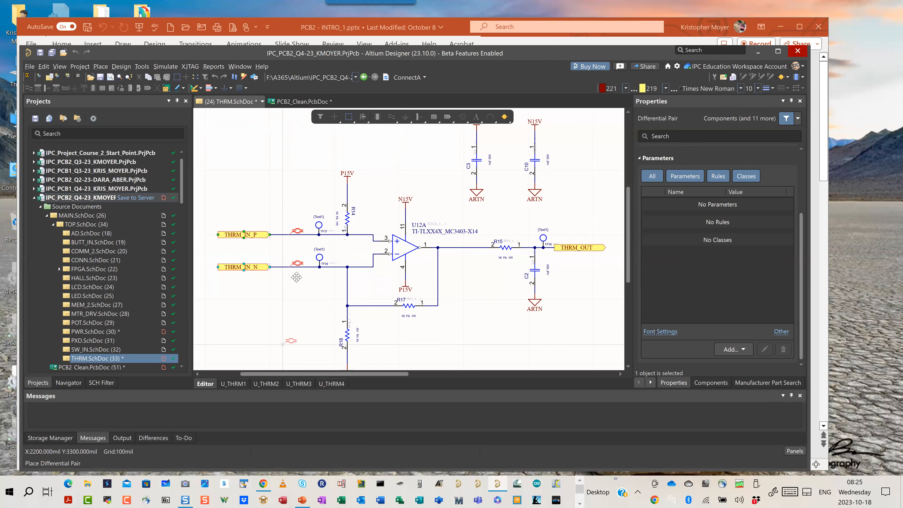
pyautogui.rightClick(283, 323)
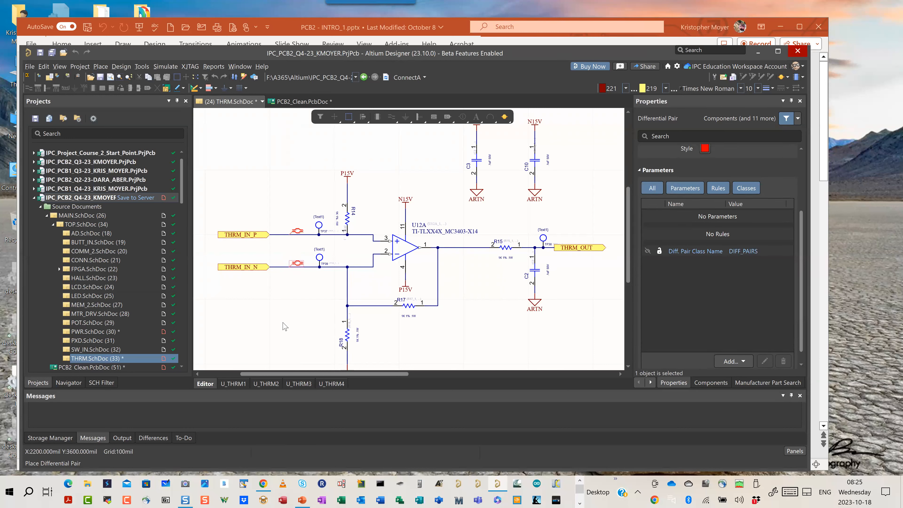
# - Open PXD.SchDoc and move the PXD_SIG_N and PXD_SIG_P ports outward together, away from their test points
pyautogui.doubleClick(87, 340)
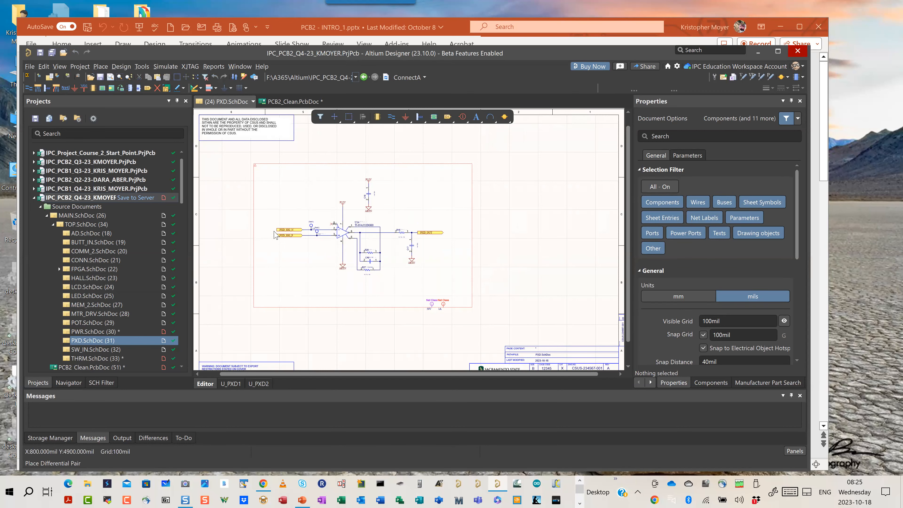
pyautogui.keyDown('ctrl'); pyautogui.scroll(2, 292, 236); pyautogui.keyUp('ctrl')
pyautogui.keyDown('ctrl'); pyautogui.scroll(2, 312, 224); pyautogui.keyUp('ctrl')
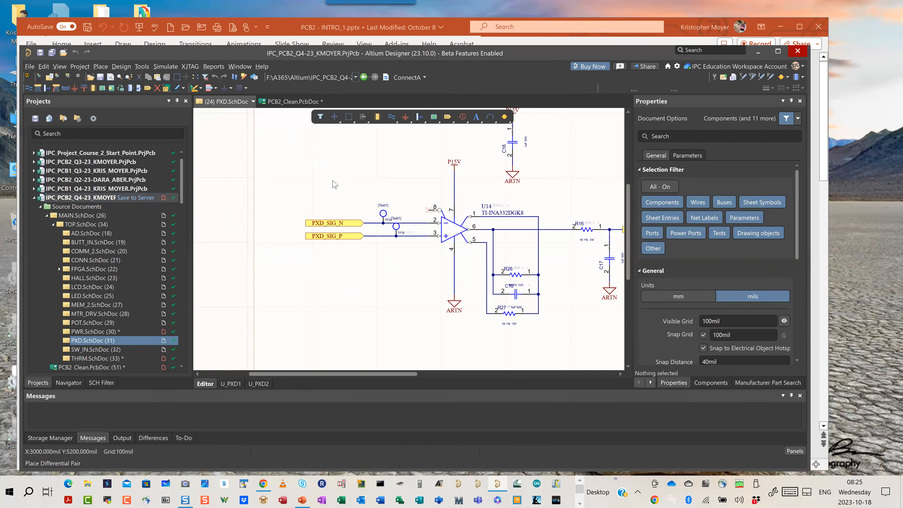
pyautogui.moveTo(305, 263); pyautogui.dragTo(287, 286)
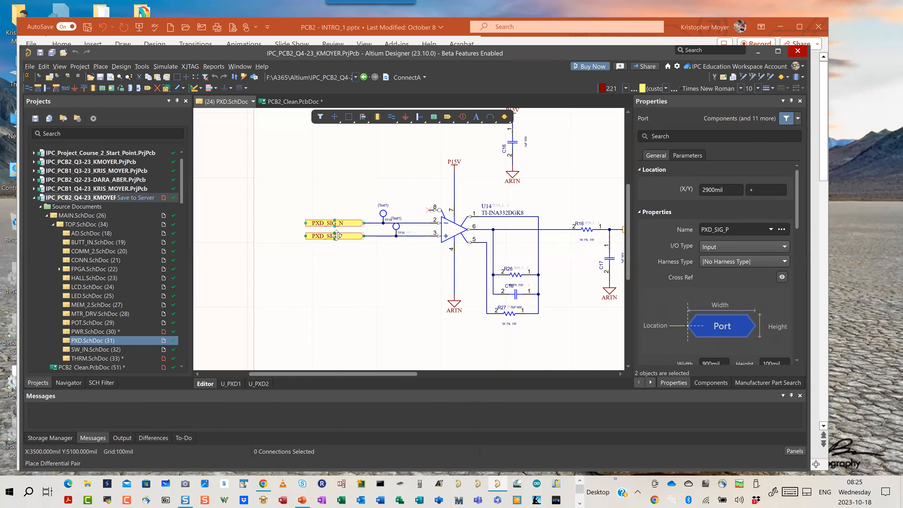
pyautogui.moveTo(308, 238); pyautogui.dragTo(269, 235)
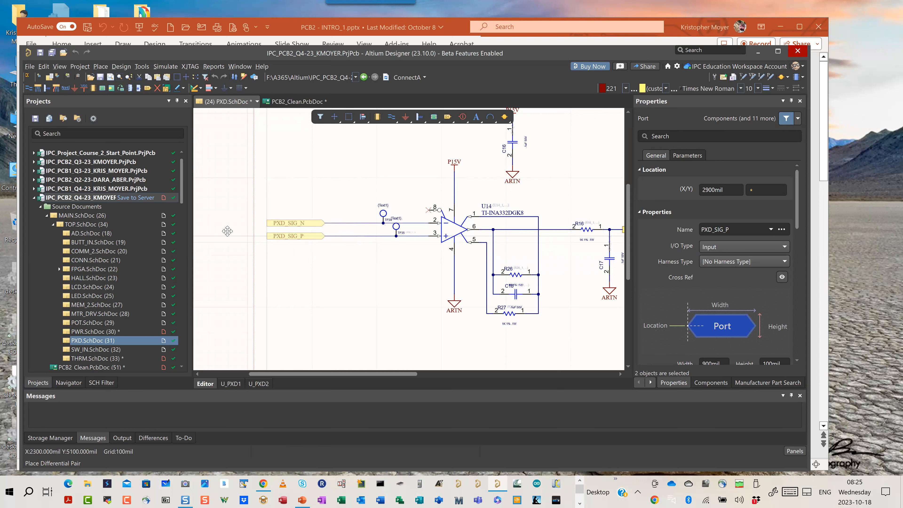
# - Start a Differential Pair directive in PXD.SchDoc and assign it the differential pair net class DIFF_PAIRS
pyautogui.click(100, 66)
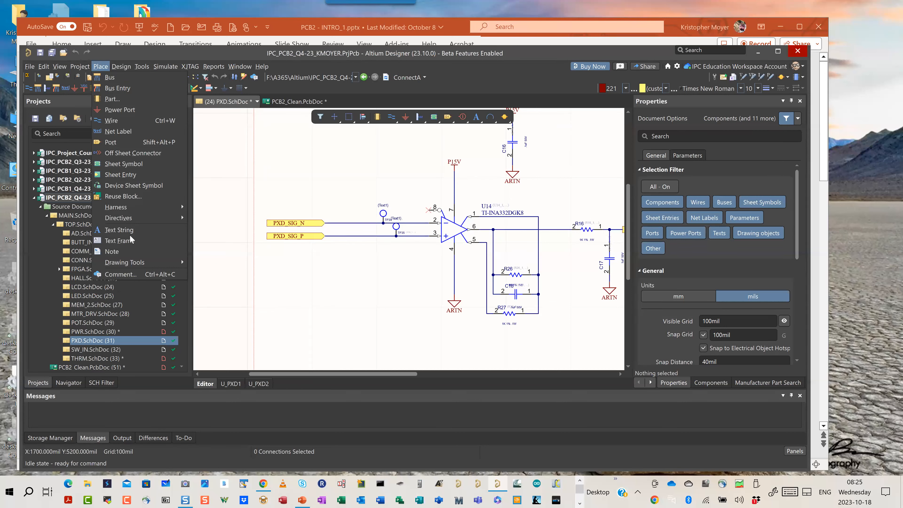
pyautogui.moveTo(168, 216)
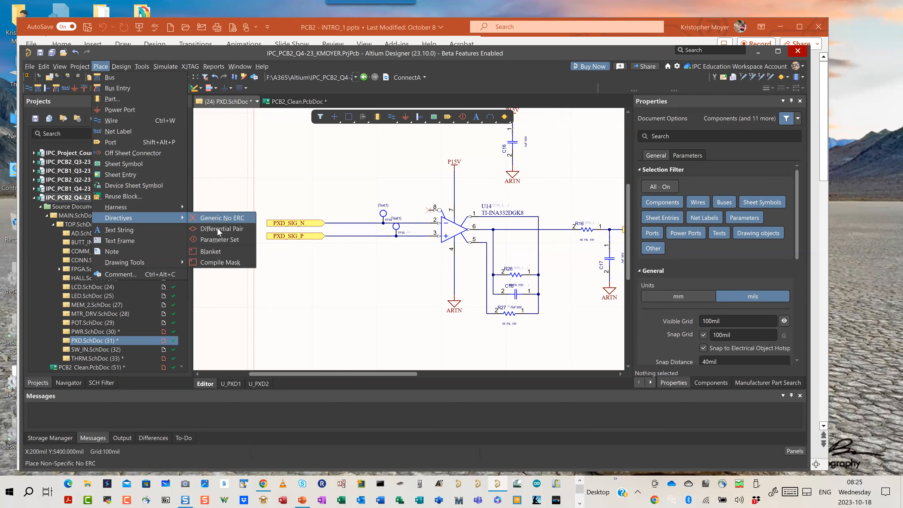
pyautogui.click(217, 229)
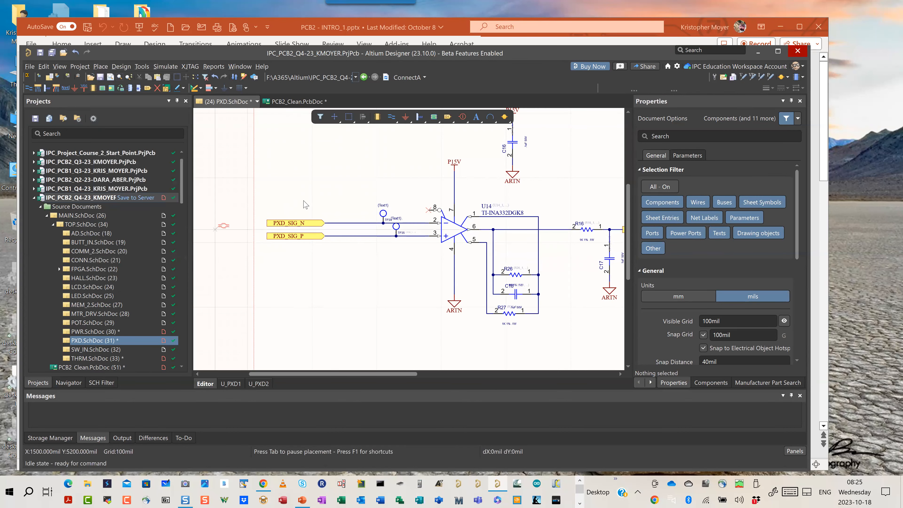
pyautogui.press('Tab')
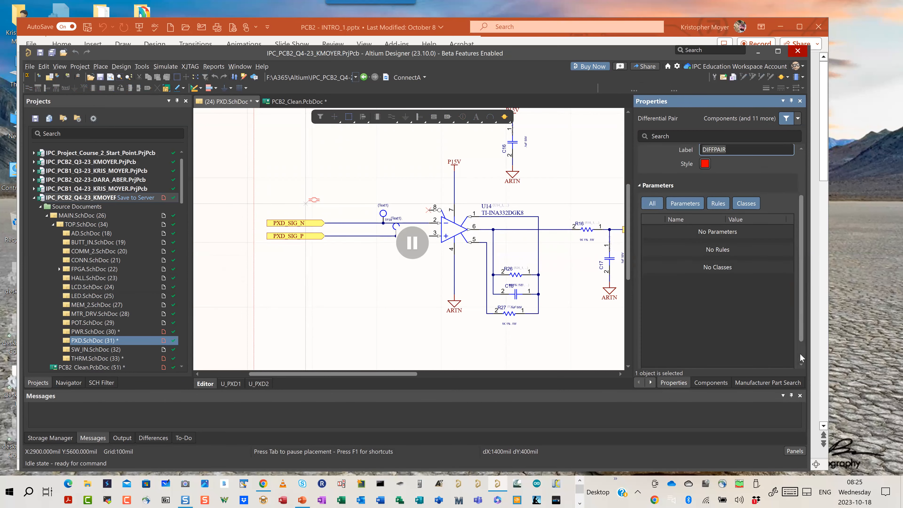
pyautogui.scroll(-2, 800, 357)
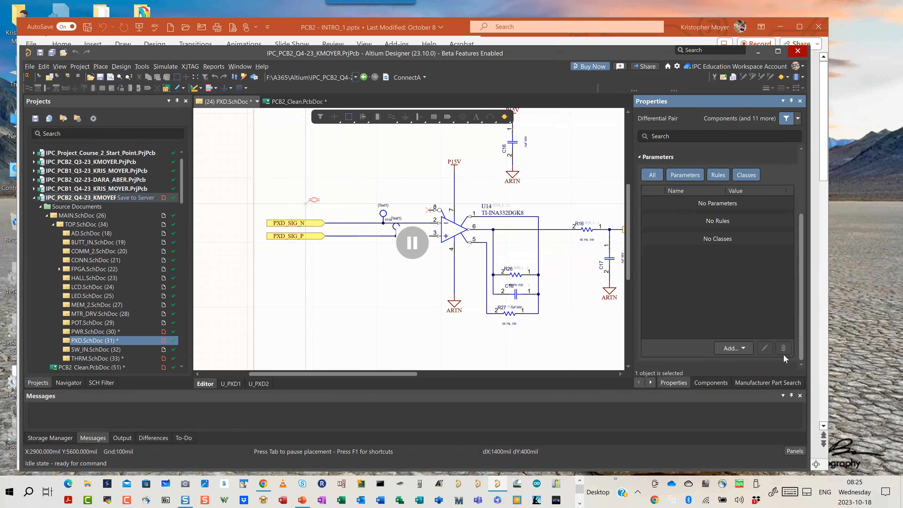
pyautogui.click(743, 348)
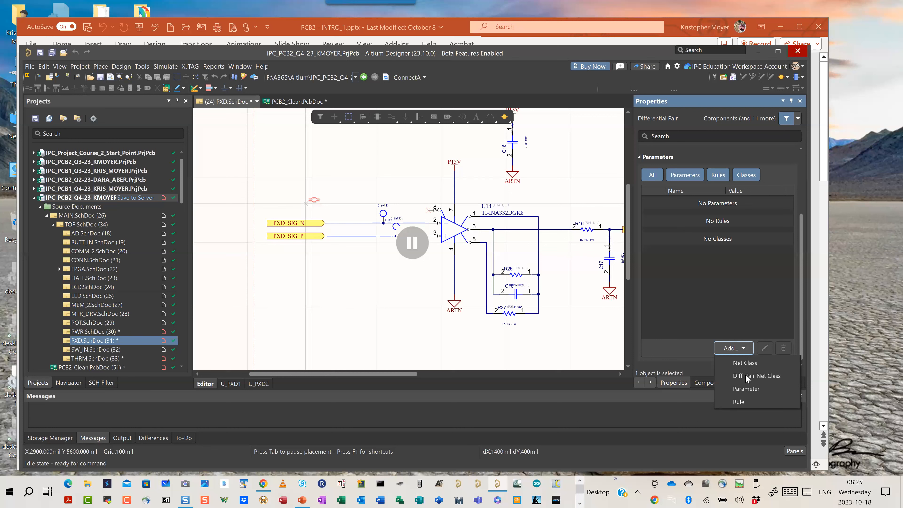
pyautogui.click(745, 374)
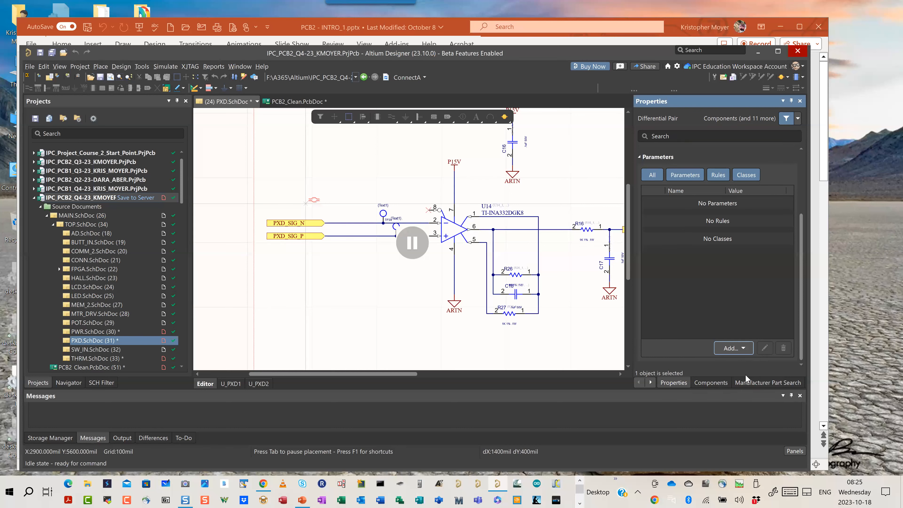
pyautogui.click(742, 348)
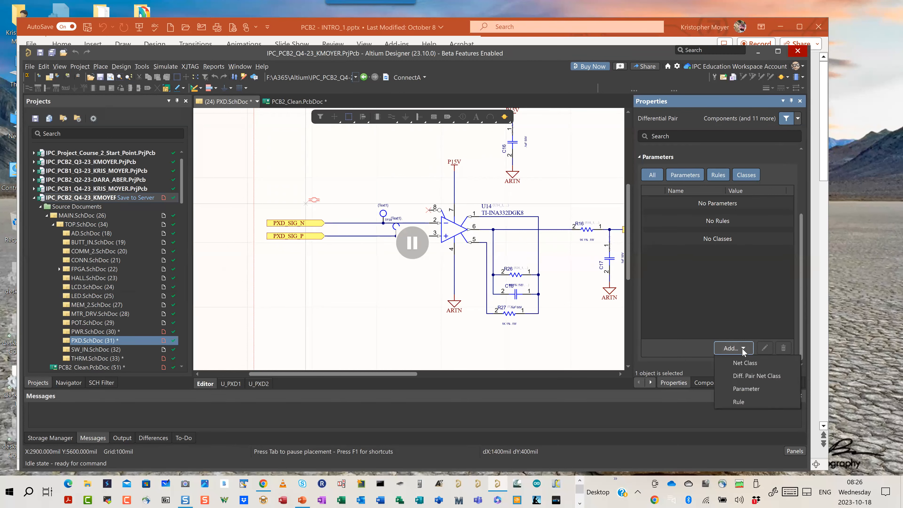
pyautogui.click(748, 376)
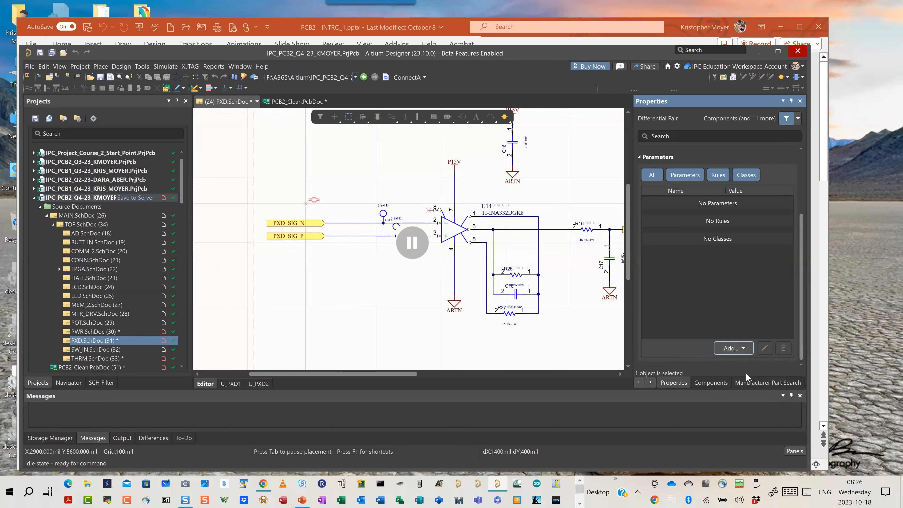
pyautogui.click(744, 348)
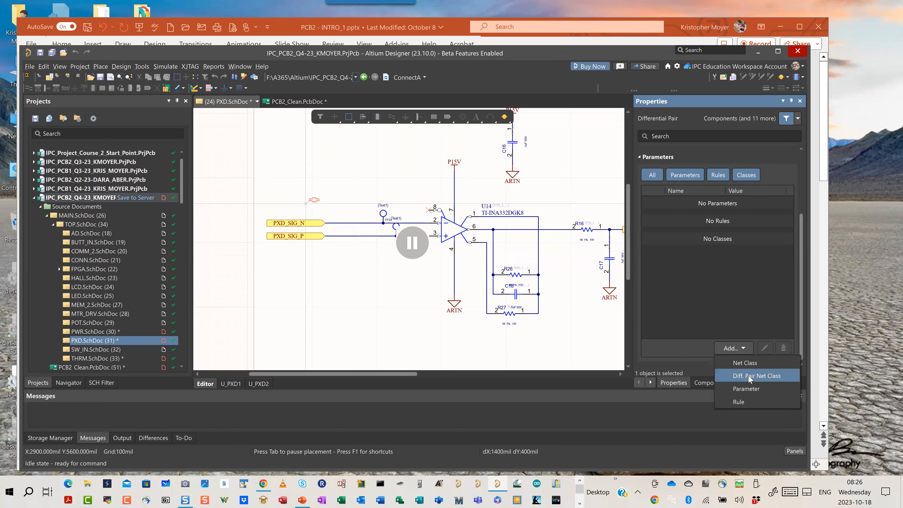
pyautogui.click(747, 375)
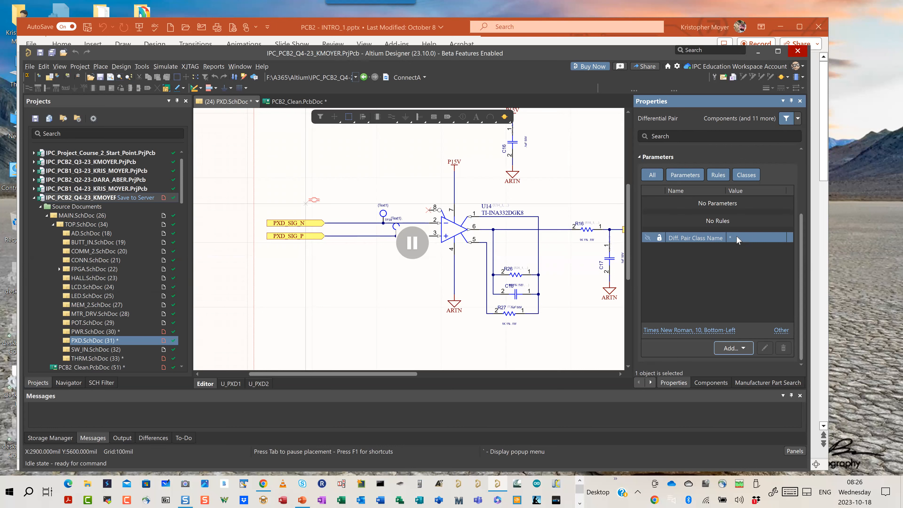
pyautogui.click(737, 237)
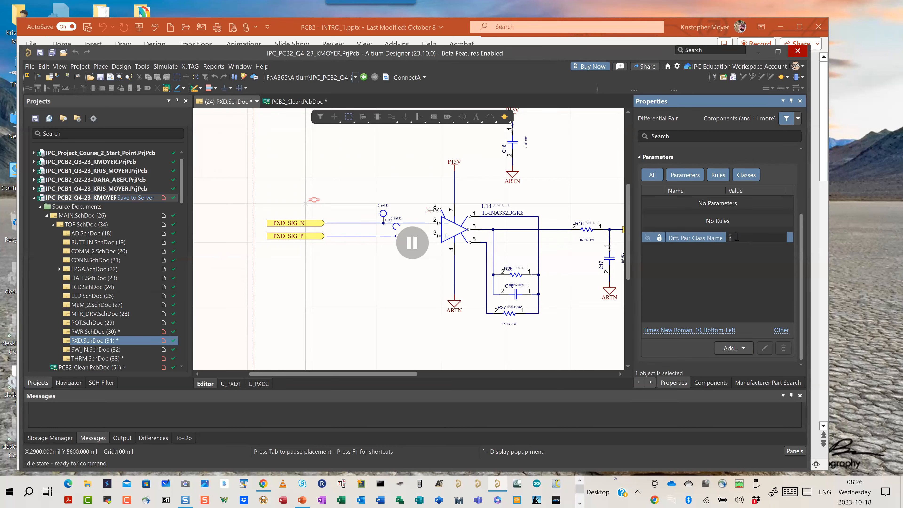
pyautogui.write('DIFF_PAIRS')
pyautogui.press('Return')
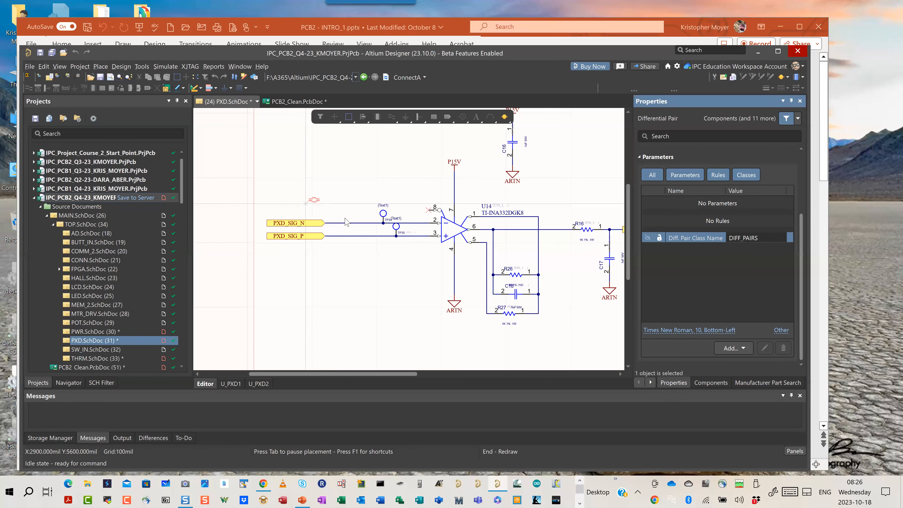
# - Place the differential pair directives on the PXD_SIG_N and PXD_SIG_P wires beside their ports
pyautogui.click(348, 224)
pyautogui.click(344, 235)
pyautogui.rightClick(358, 313)
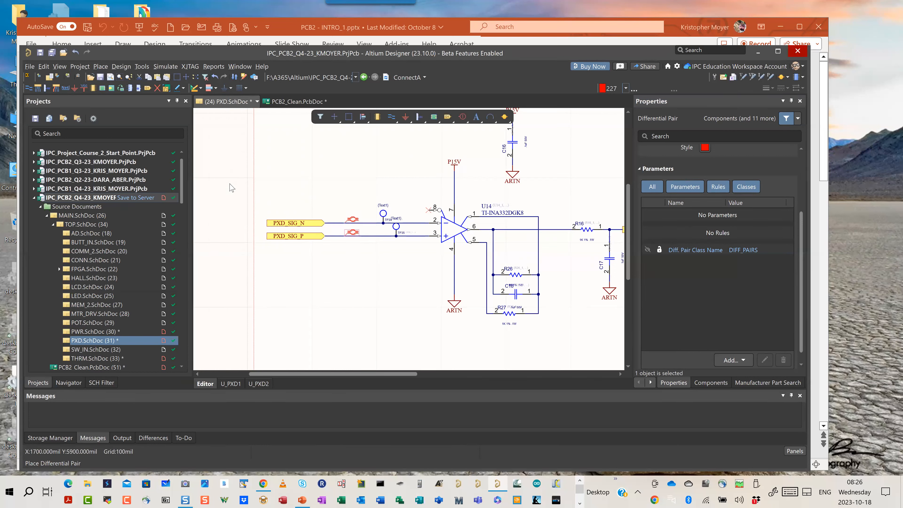
# - Examine the net class directives on the MEM_2.SchDoc sheet and open POT.SchDoc to check its directives
pyautogui.keyDown('ctrl'); pyautogui.scroll(-2, 232, 188); pyautogui.keyUp('ctrl')
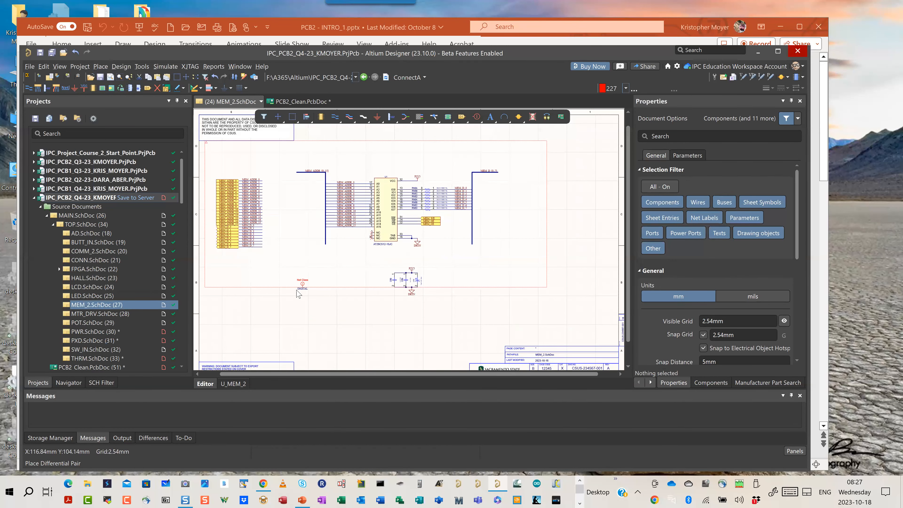
pyautogui.keyDown('ctrl'); pyautogui.scroll(2, 327, 292); pyautogui.keyUp('ctrl')
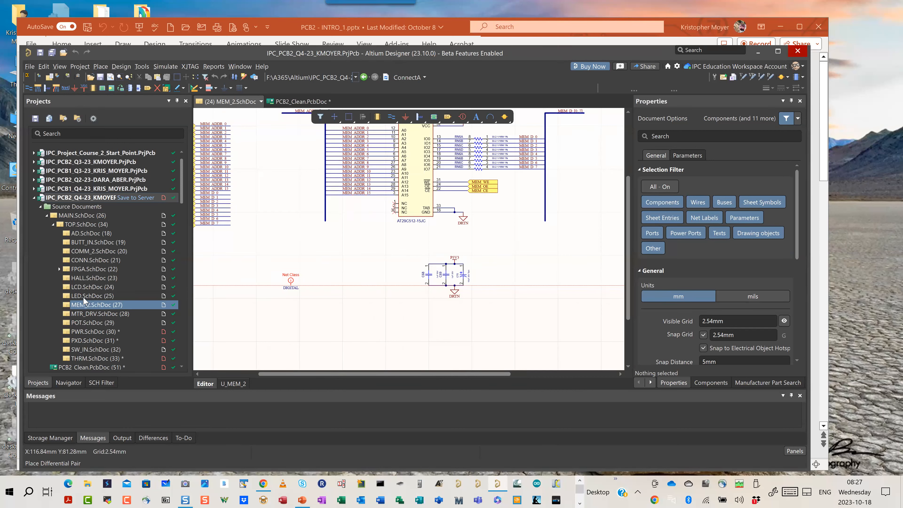
pyautogui.click(86, 322)
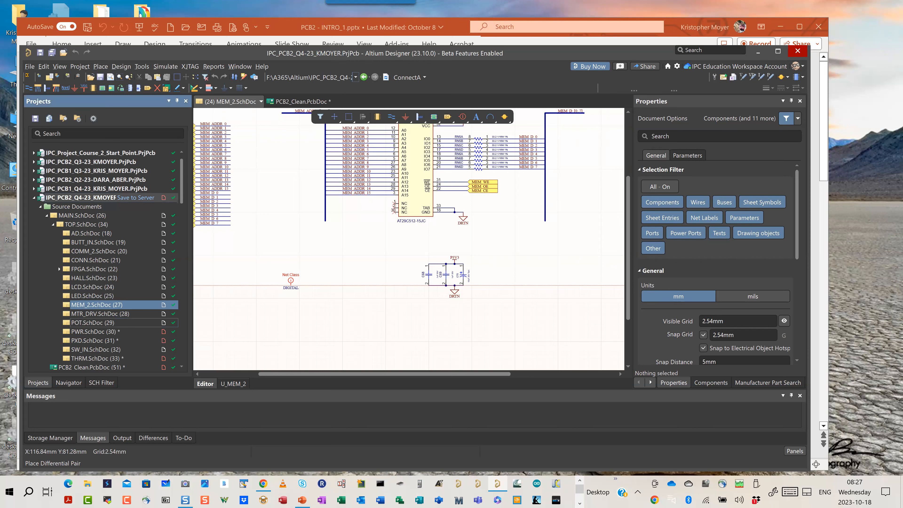
pyautogui.click(85, 319)
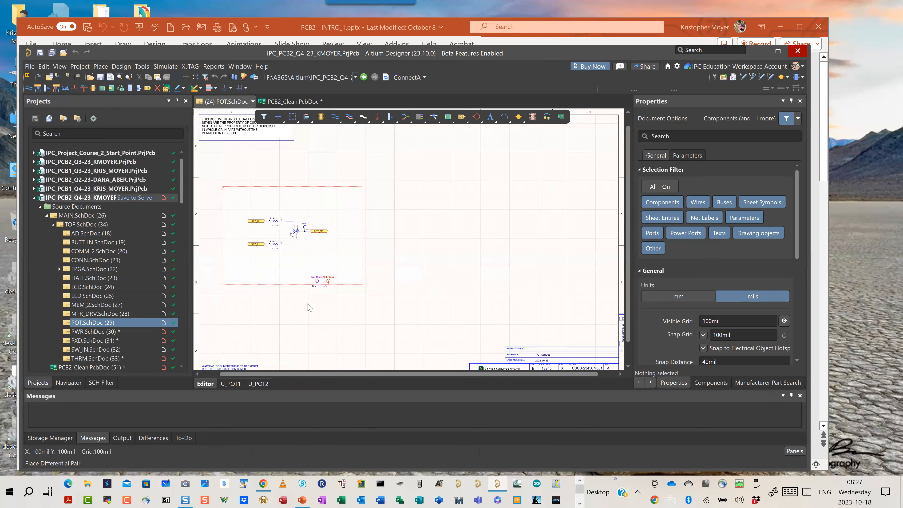
# - Examine the 50V and 1A net class directives on POT.SchDoc and the differential pair directives on PXD.SchDoc and THRM.SchDoc
pyautogui.keyDown('ctrl'); pyautogui.scroll(3, 311, 302); pyautogui.keyUp('ctrl')
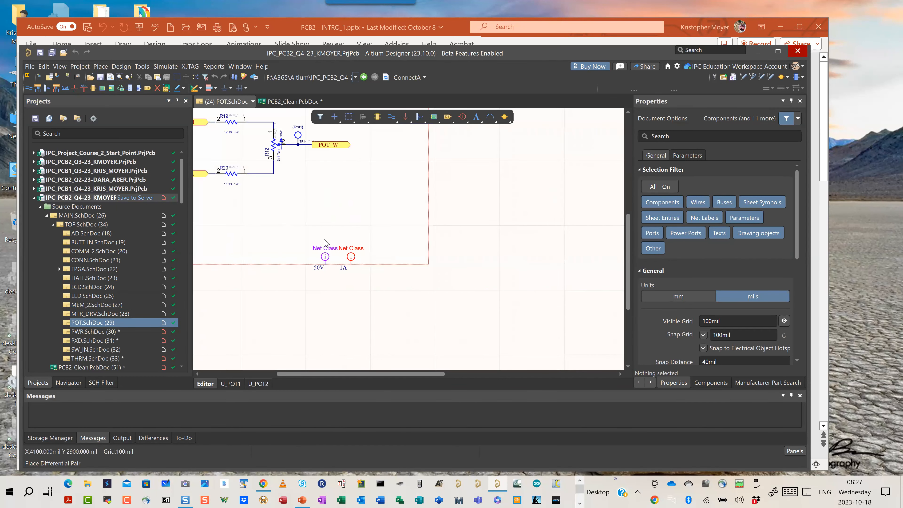
pyautogui.keyDown('ctrl'); pyautogui.scroll(1, 318, 312); pyautogui.keyUp('ctrl')
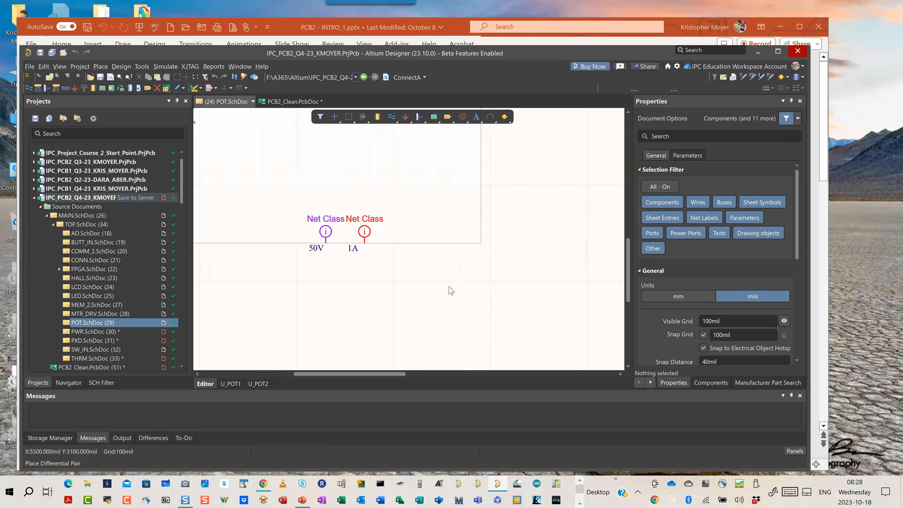
pyautogui.keyDown('ctrl'); pyautogui.scroll(-2, 451, 290); pyautogui.keyUp('ctrl')
pyautogui.keyDown('ctrl'); pyautogui.scroll(-1, 450, 289); pyautogui.keyUp('ctrl')
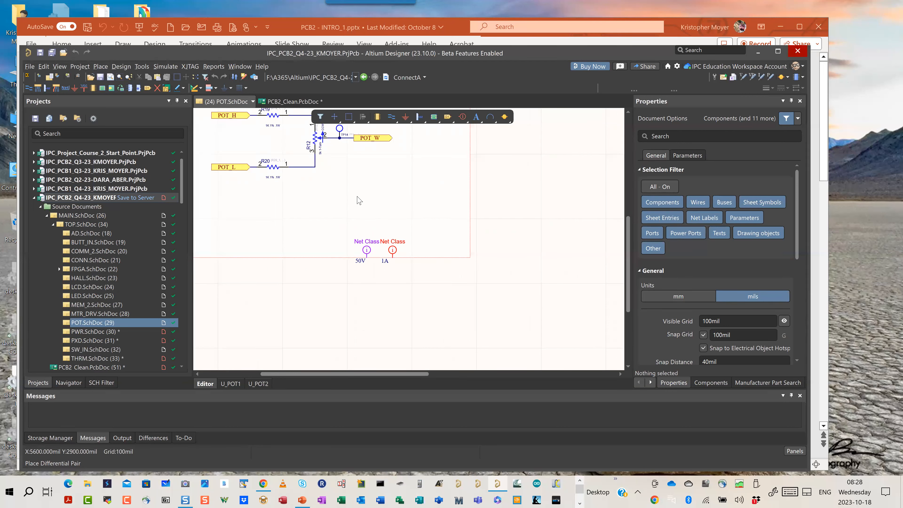
pyautogui.click(89, 338)
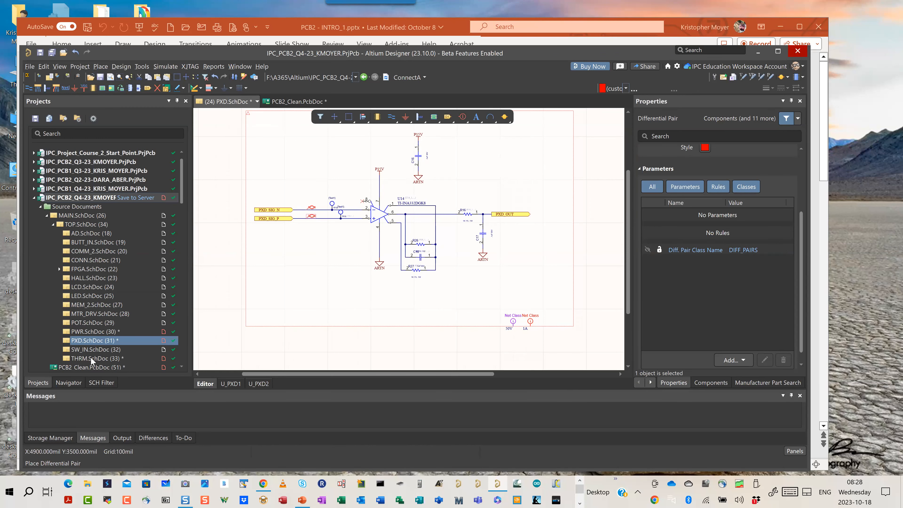
pyautogui.hotkey('ctrl', 'Tab')
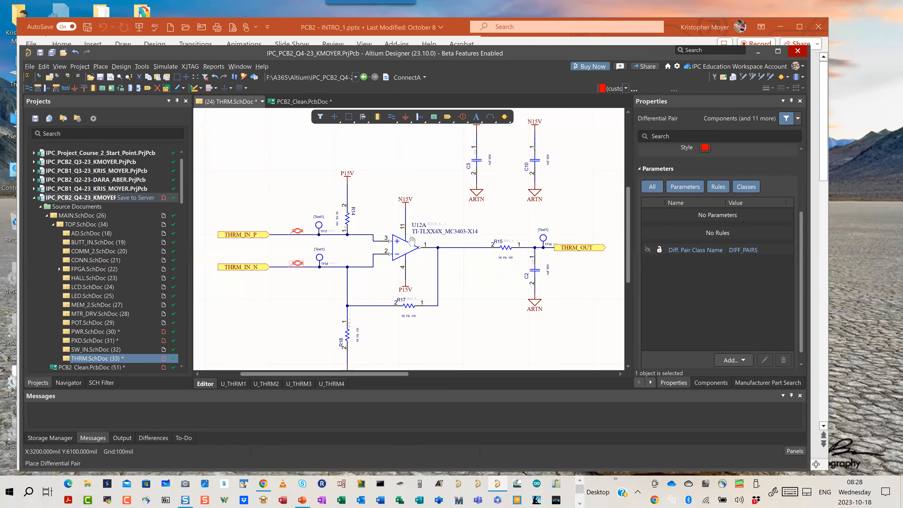
pyautogui.moveTo(411, 242); pyautogui.dragTo(429, 212, button='right')
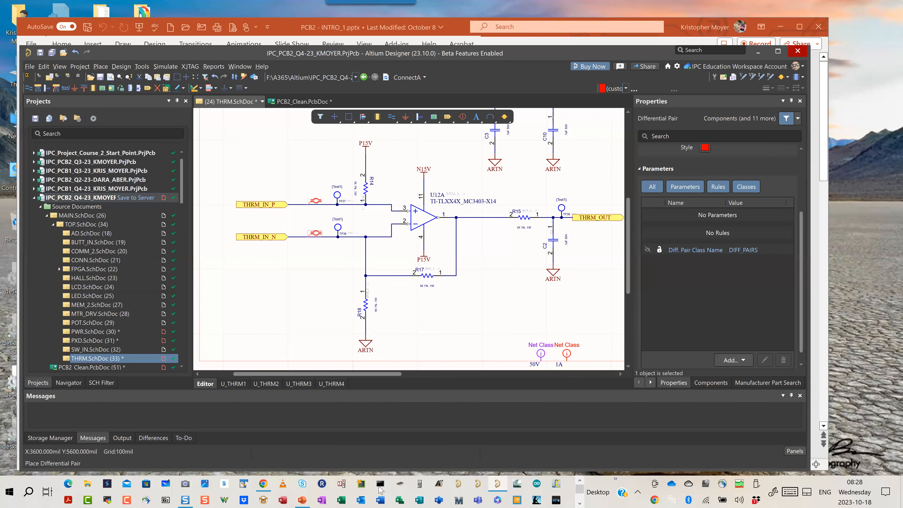
# - Switch to Adobe Acrobat, open the IPC-2221B(L) standard and go to section 6 Electrical Properties
pyautogui.click(67, 498)
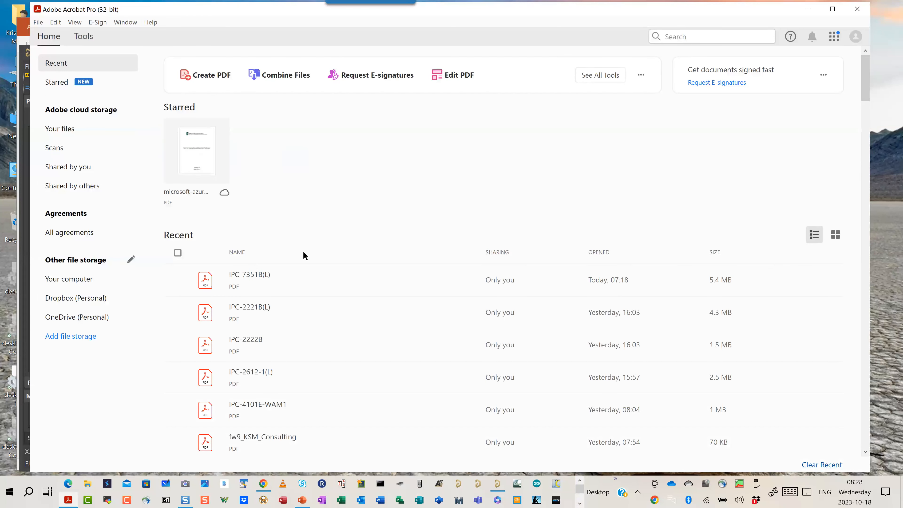
pyautogui.click(245, 312)
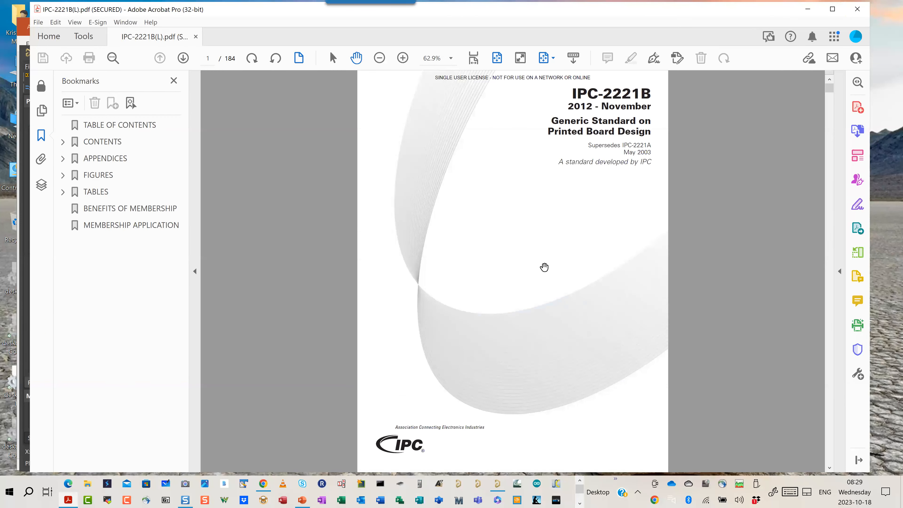
pyautogui.scroll(-1, 544, 267)
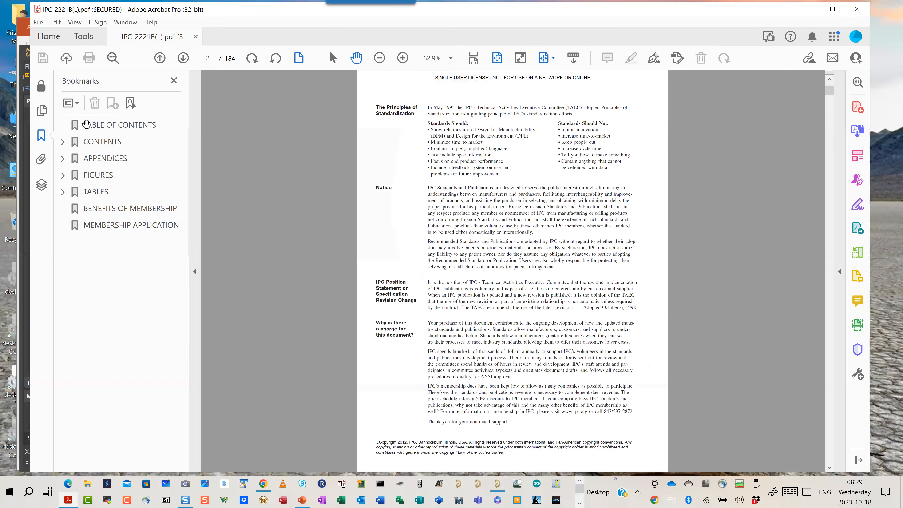
pyautogui.click(63, 142)
pyautogui.click(114, 278)
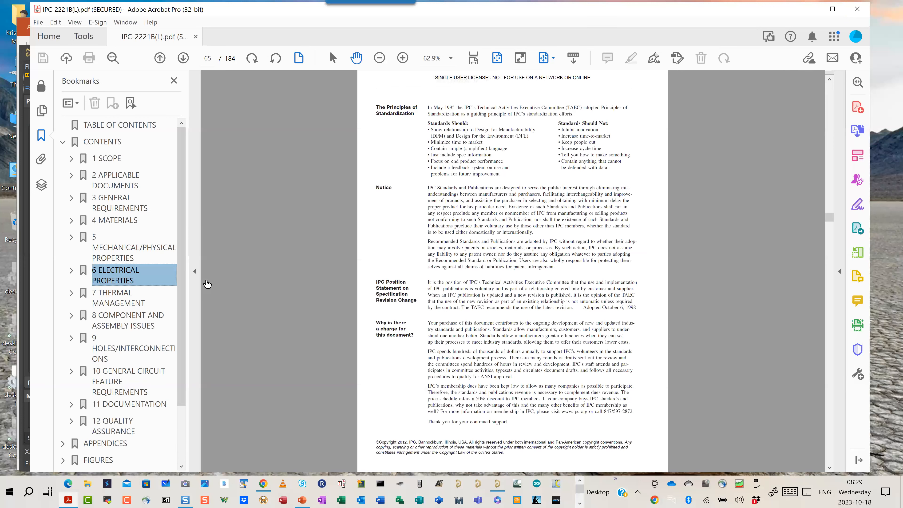
# - Find Table 6-1 Electrical Conductor Spacing and fit the page to the window width to read its minimum spacings
pyautogui.scroll(-3, 675, 345)
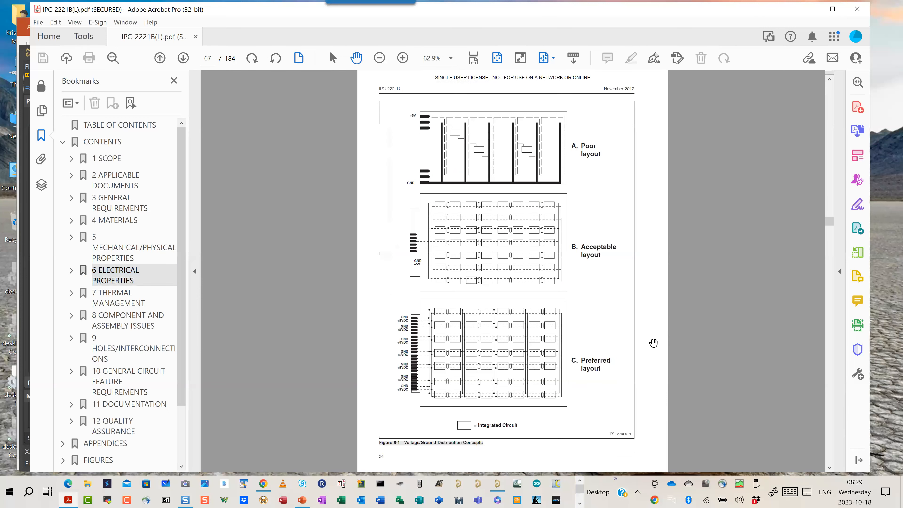
pyautogui.scroll(-1, 653, 342)
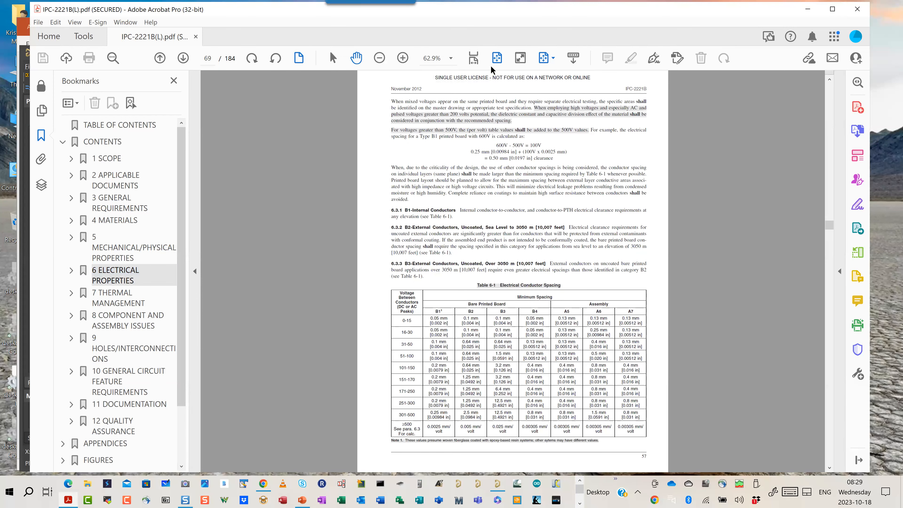
pyautogui.click(473, 57)
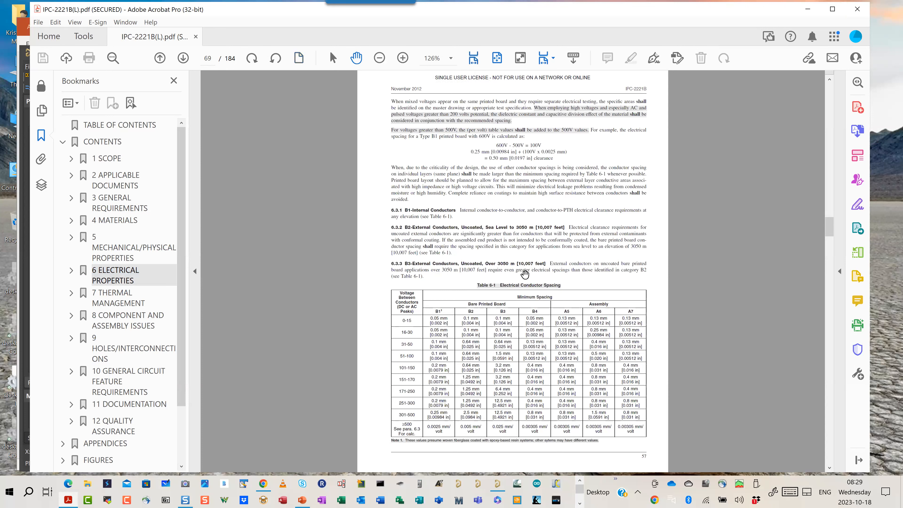
pyautogui.scroll(-5, 525, 274)
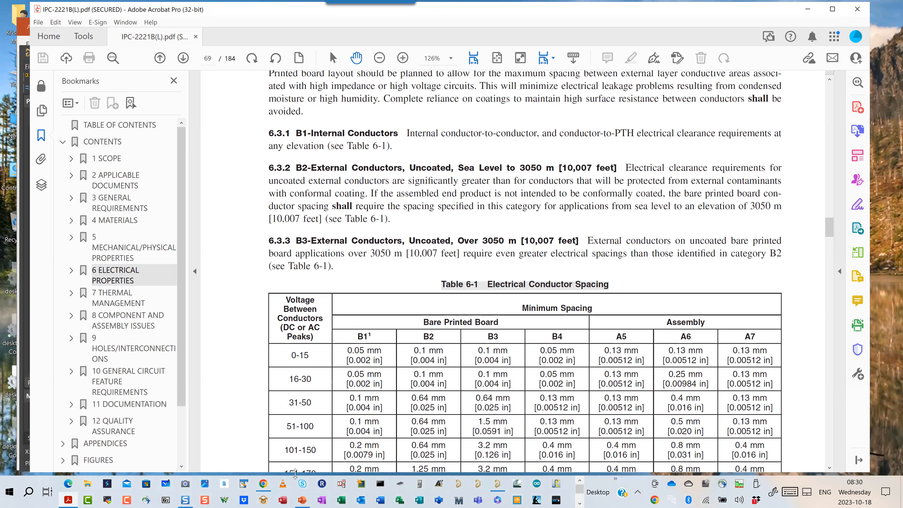
# - Switch to Chrome and search Google for "isola laminate" in a new browser tab
pyautogui.click(265, 483)
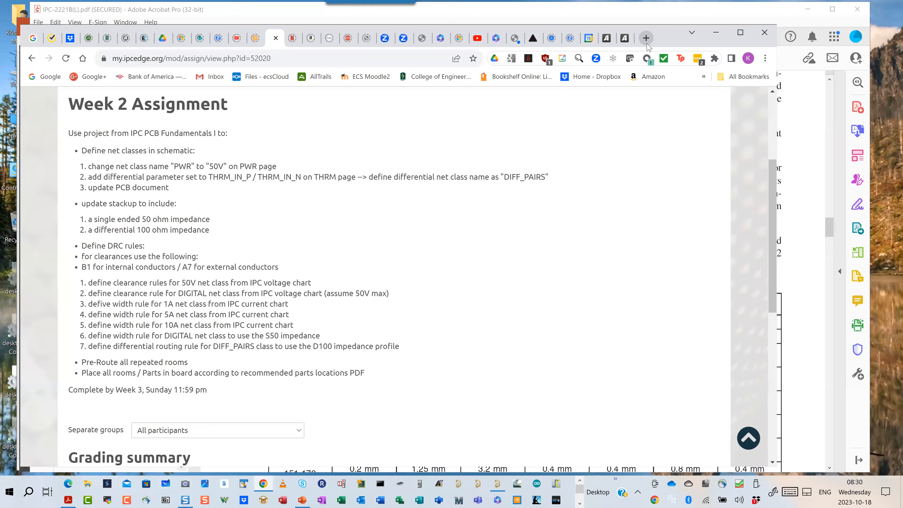
pyautogui.click(648, 44)
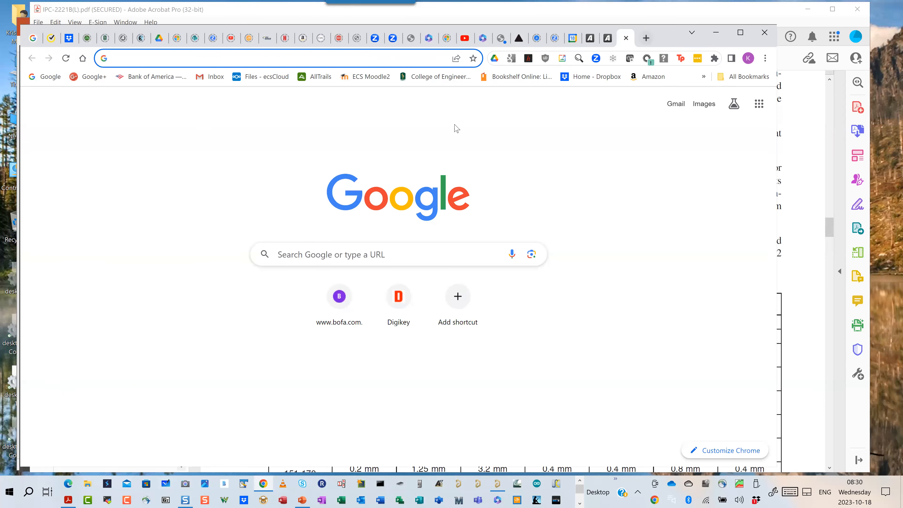
pyautogui.click(318, 245)
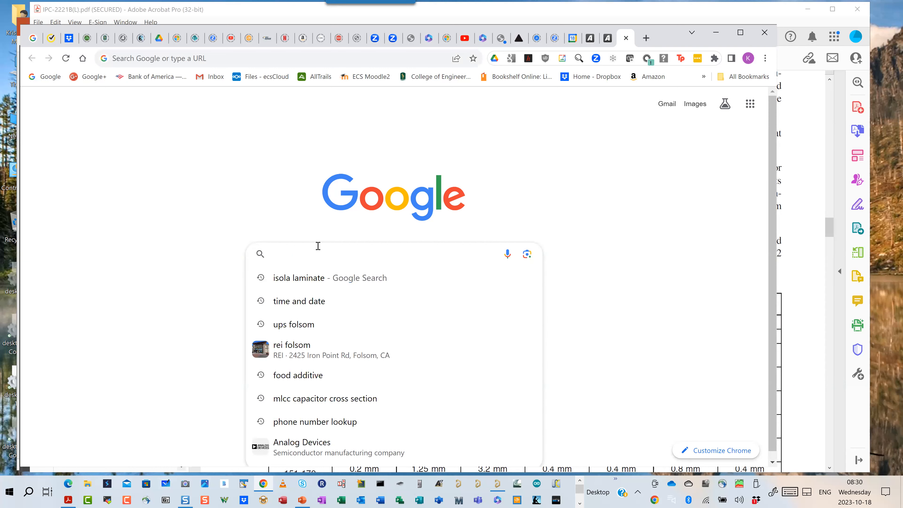
pyautogui.write('ISOLA')
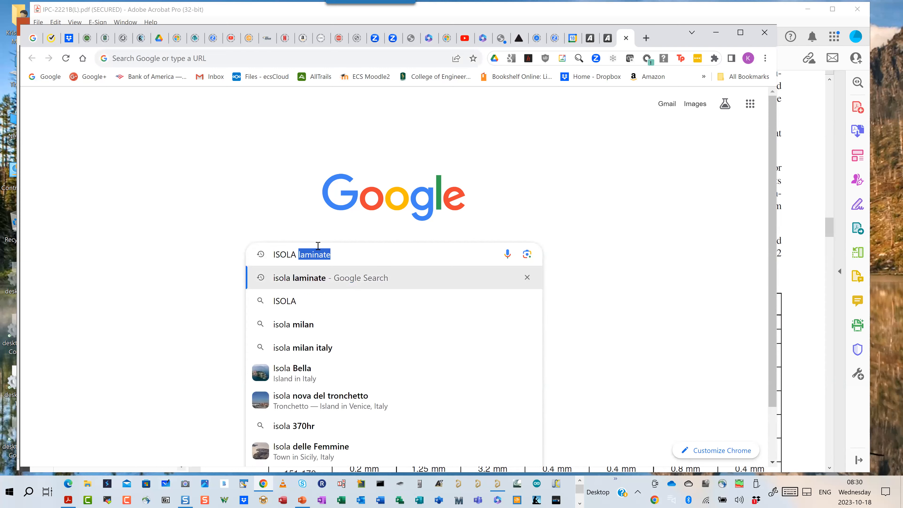
pyautogui.press('Return')
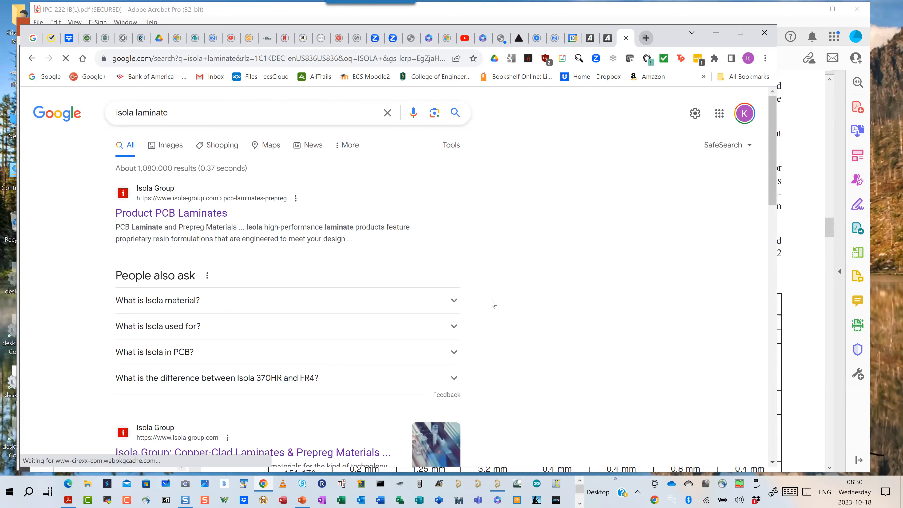
# - Search for "summit interconnect" in another new tab, open the company's website and look through its home page
pyautogui.hotkey('ctrl', 't')
pyautogui.click(396, 263)
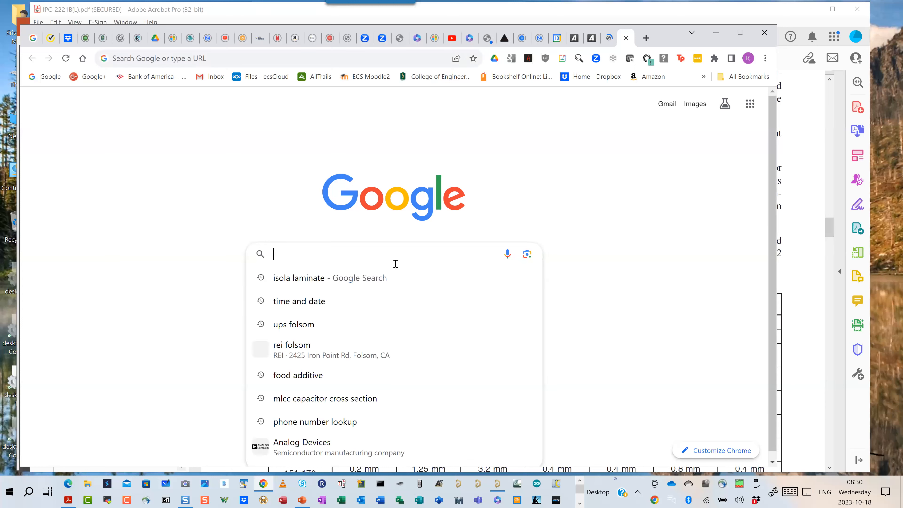
pyautogui.write('SUMMIT')
pyautogui.press('Down')
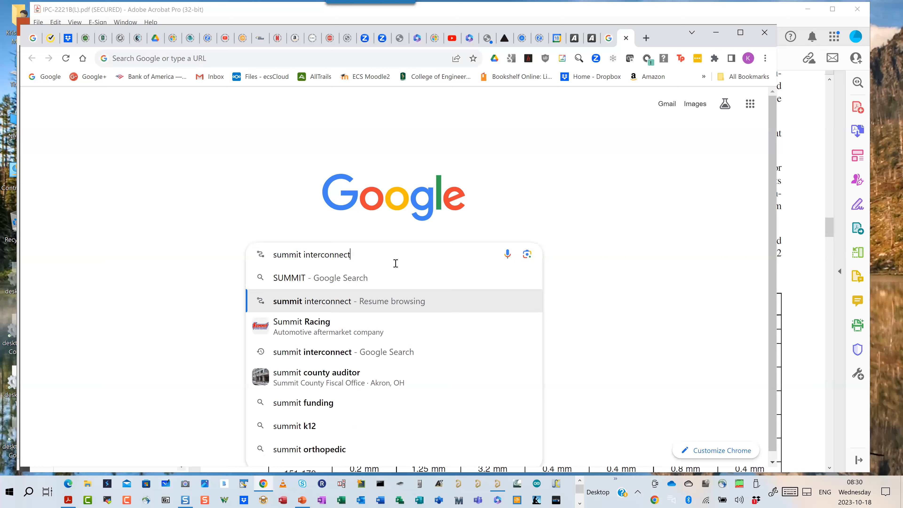
pyautogui.press('Return')
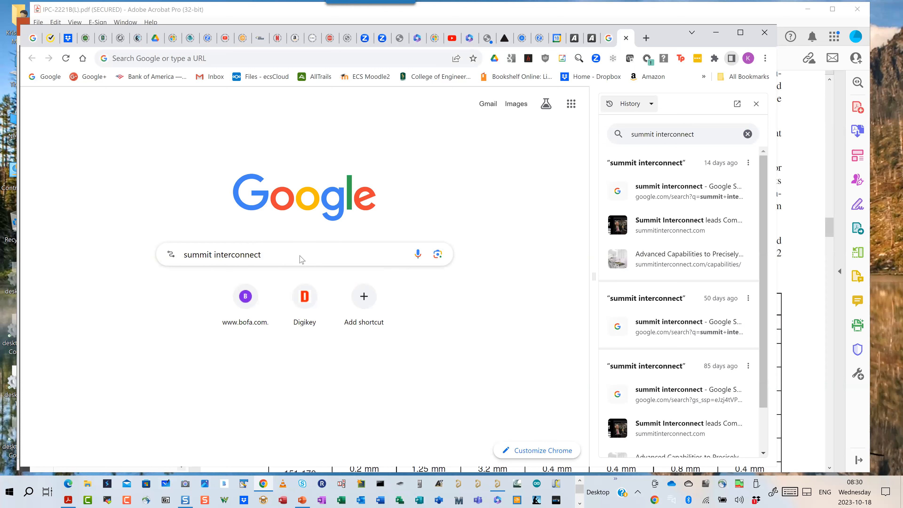
pyautogui.press('BackSpace')
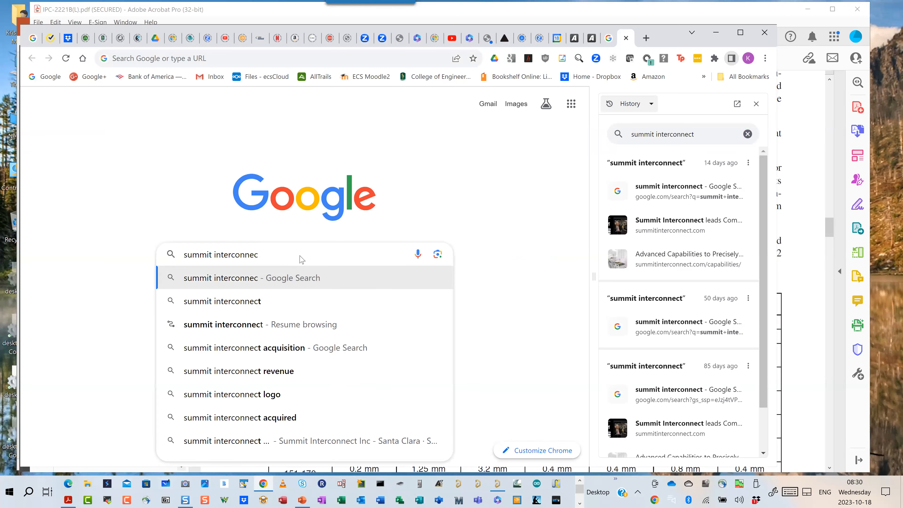
pyautogui.click(244, 301)
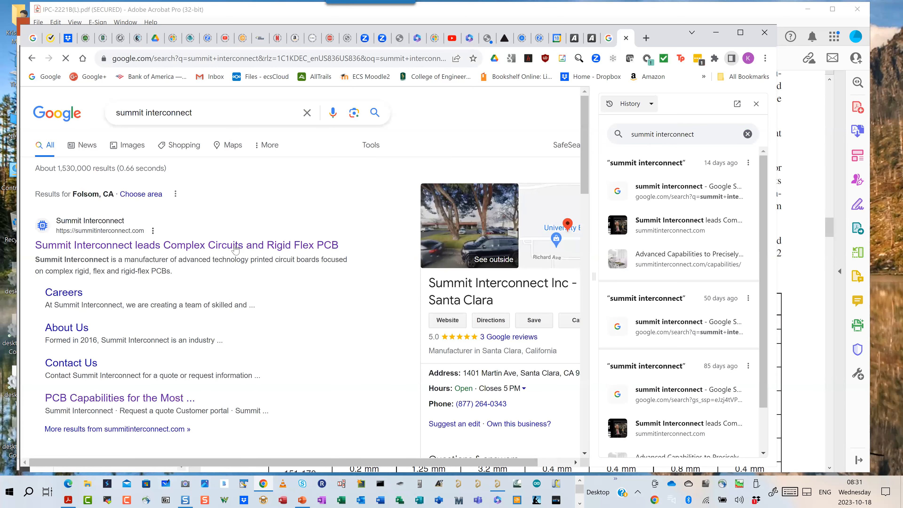
pyautogui.click(755, 103)
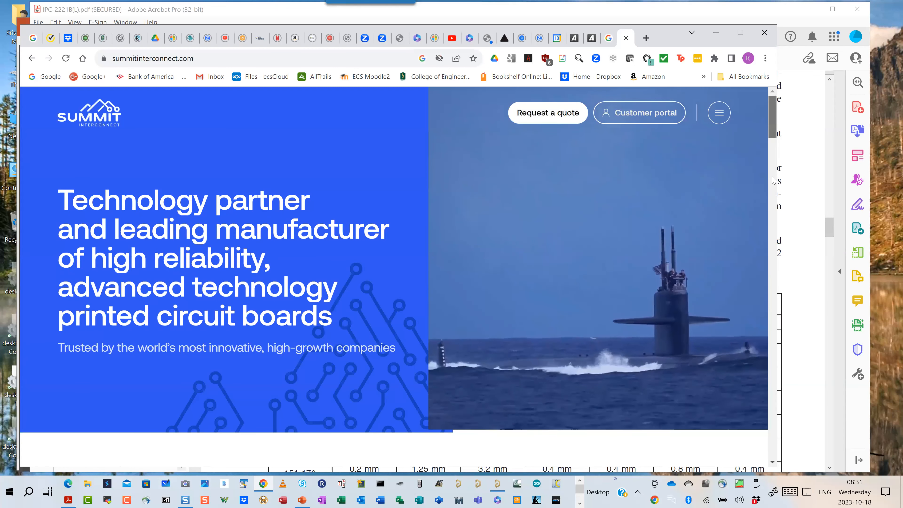
pyautogui.scroll(-20, 607, 384)
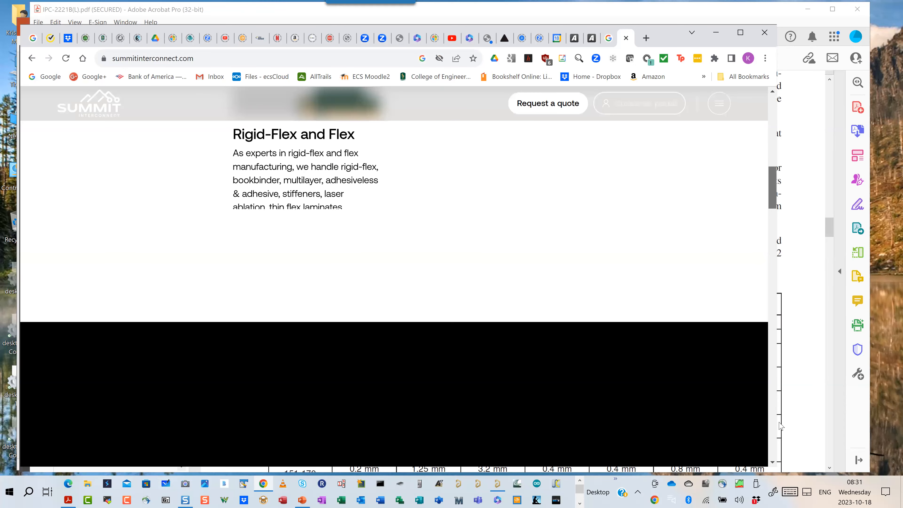
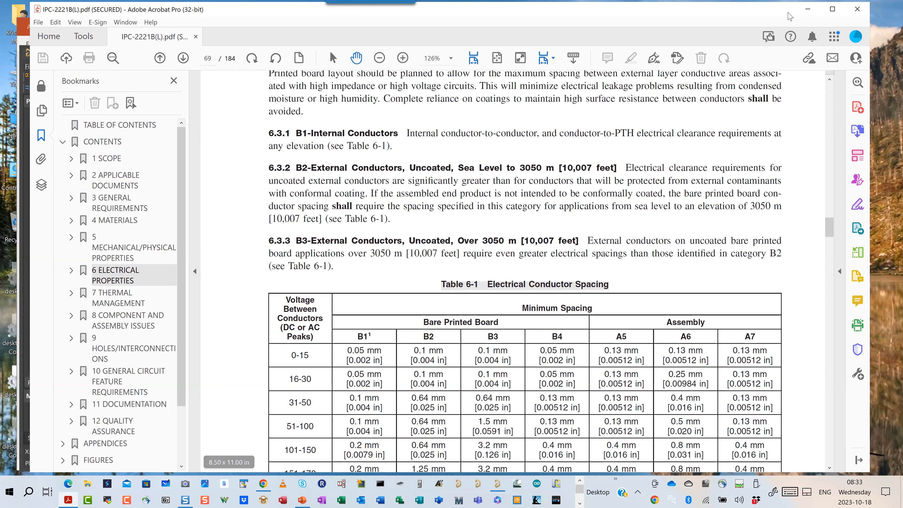
# - Put the IPC-2221B document away and open the UltraCAD PCB Trace Calculator past its license form
pyautogui.click(808, 10)
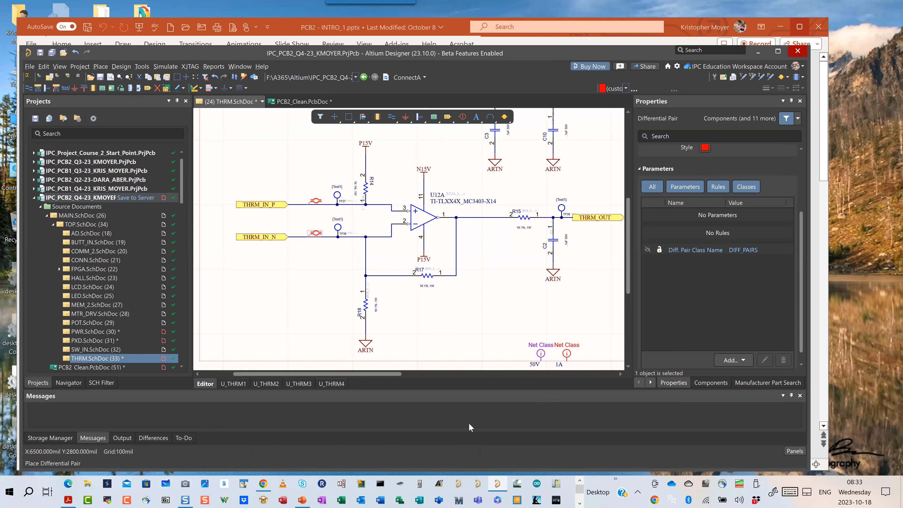
pyautogui.click(401, 484)
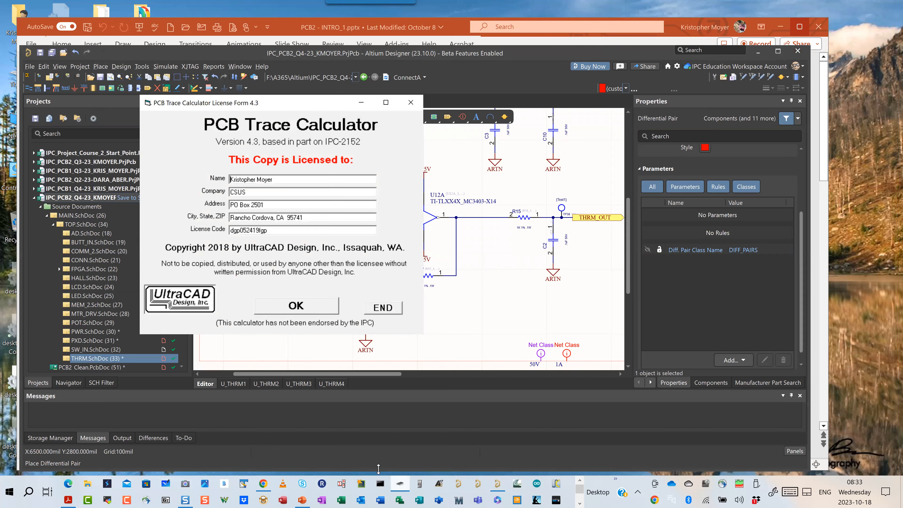
pyautogui.click(305, 304)
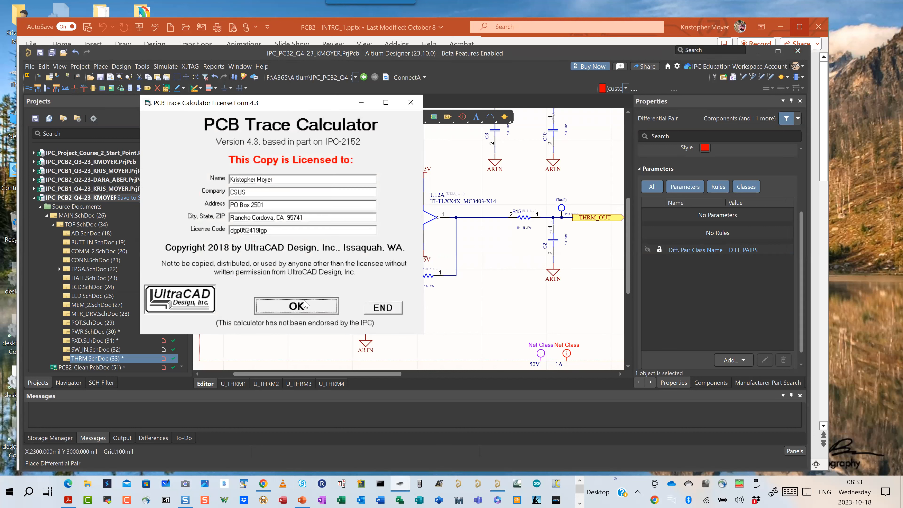
pyautogui.click(204, 263)
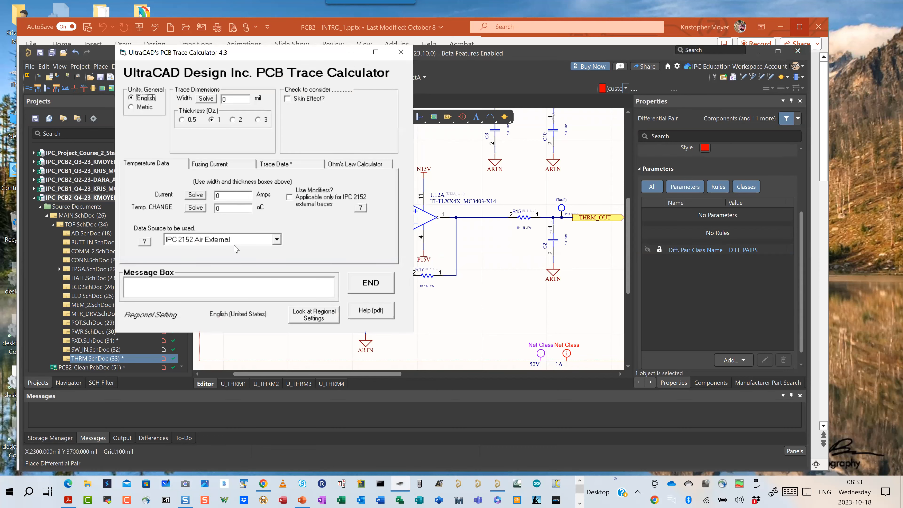
# - Calculate the 1 oz external trace width for a current of 1 A and a temperature change of 10 °C
pyautogui.click(227, 195)
pyautogui.write('1')
pyautogui.press('Tab')
pyautogui.write('10')
pyautogui.click(209, 101)
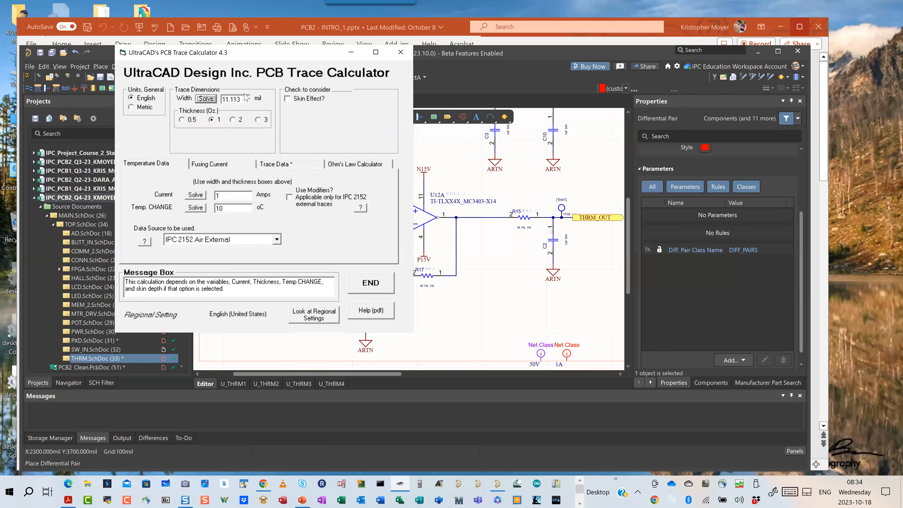
# - Set the trace width to 5 mil with IPC 2152 Air Internal as data source and solve for the current
pyautogui.press('Tab')
pyautogui.write('5')
pyautogui.click(244, 242)
pyautogui.click(236, 257)
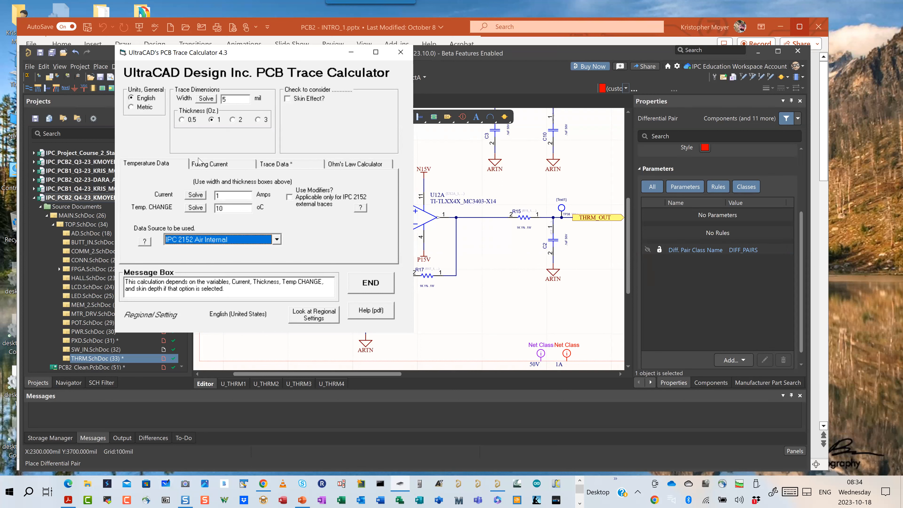
pyautogui.click(200, 195)
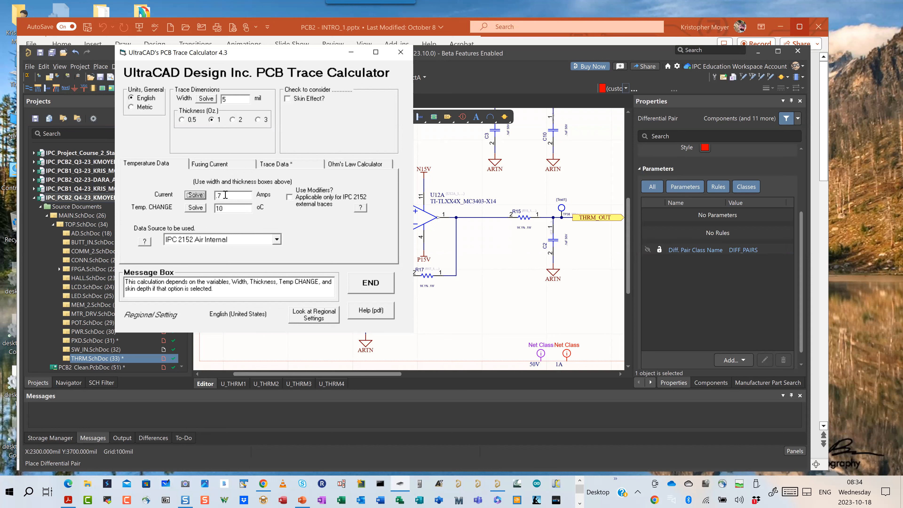
# - Set the current to 1 A and solve for the temperature change of the 5 mil internal trace
pyautogui.moveTo(235, 198); pyautogui.dragTo(195, 197)
pyautogui.write('1')
pyautogui.click(195, 207)
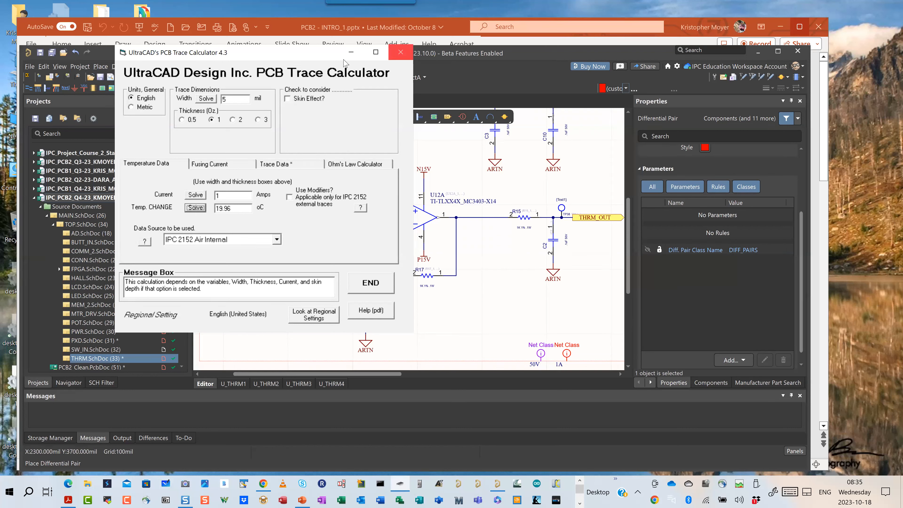
# - Put the trace calculator away, switch to the Week 2 Assignment page in the browser and open its settings for editing
pyautogui.click(350, 53)
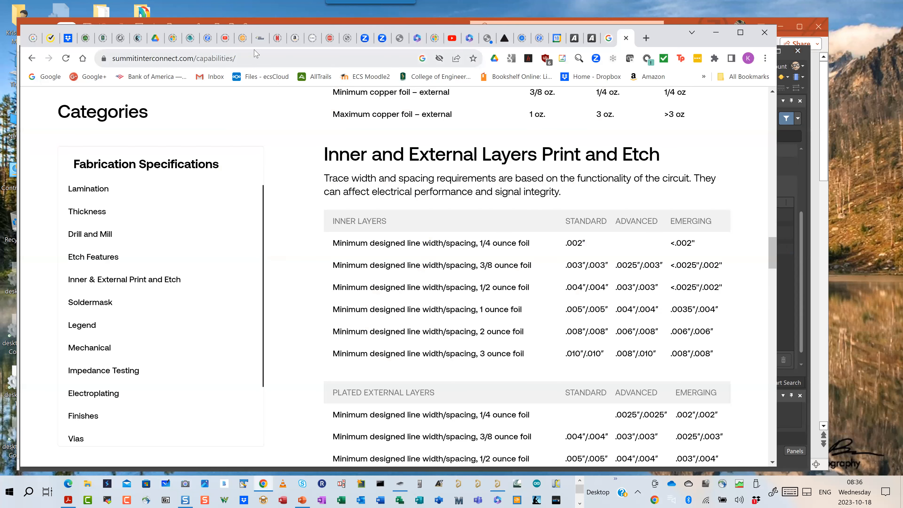
pyautogui.click(258, 52)
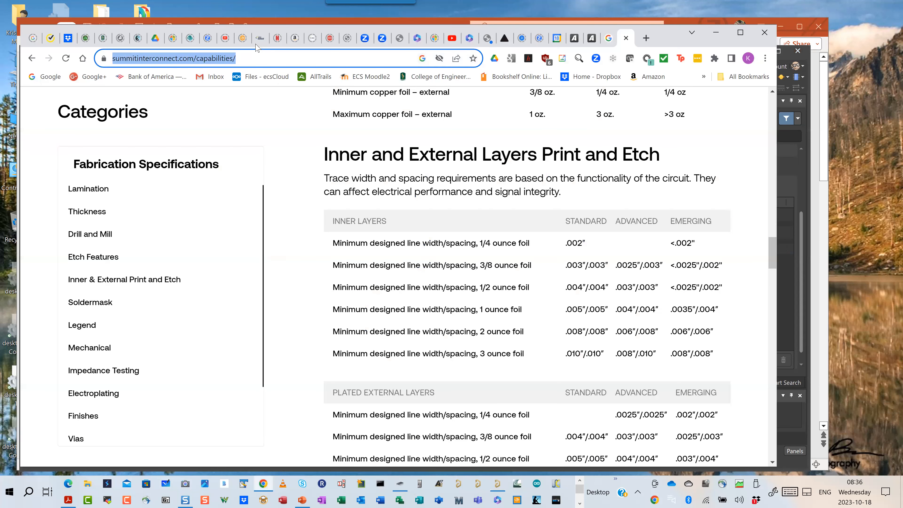
pyautogui.click(261, 38)
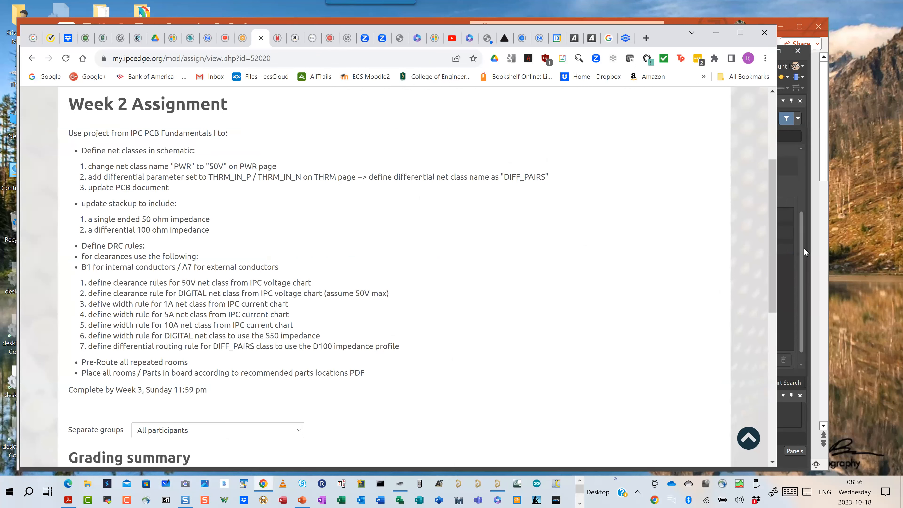
pyautogui.scroll(1, 763, 147)
pyautogui.scroll(4, 763, 148)
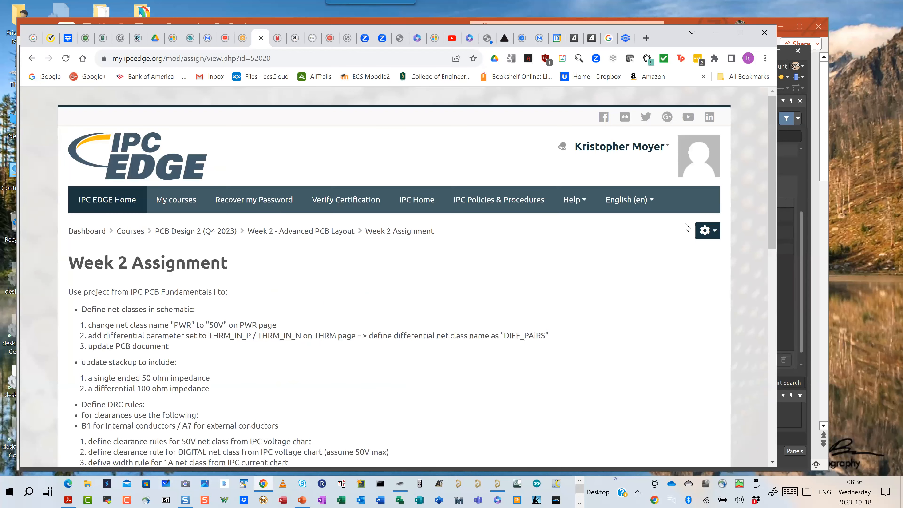
pyautogui.click(704, 231)
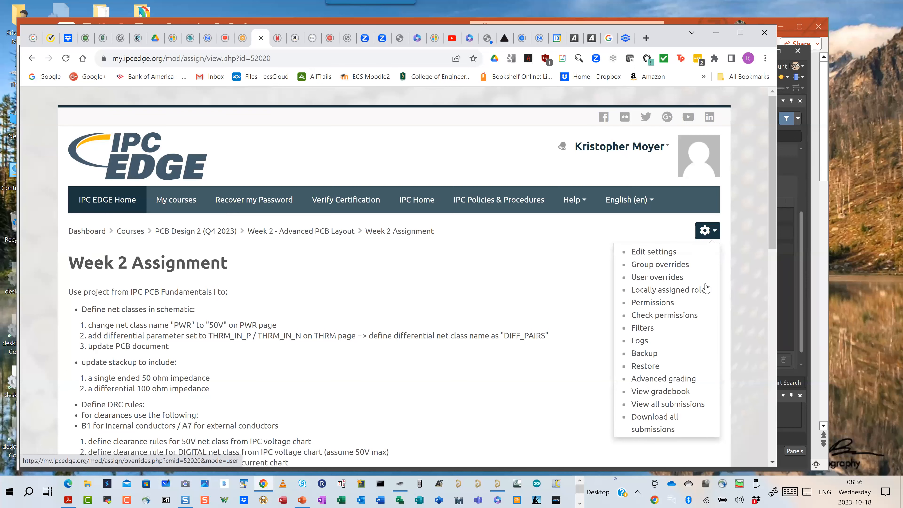
pyautogui.click(662, 253)
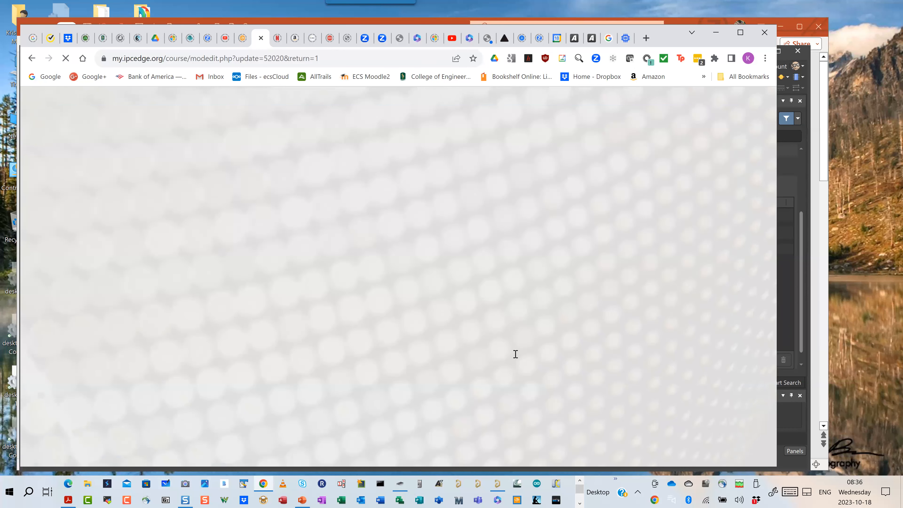
# - Add the bullet "ASSUME 1OZ COPPER FOR ALL LAYERS" below "update stackup to include:" in the assignment description
pyautogui.scroll(-1, 515, 359)
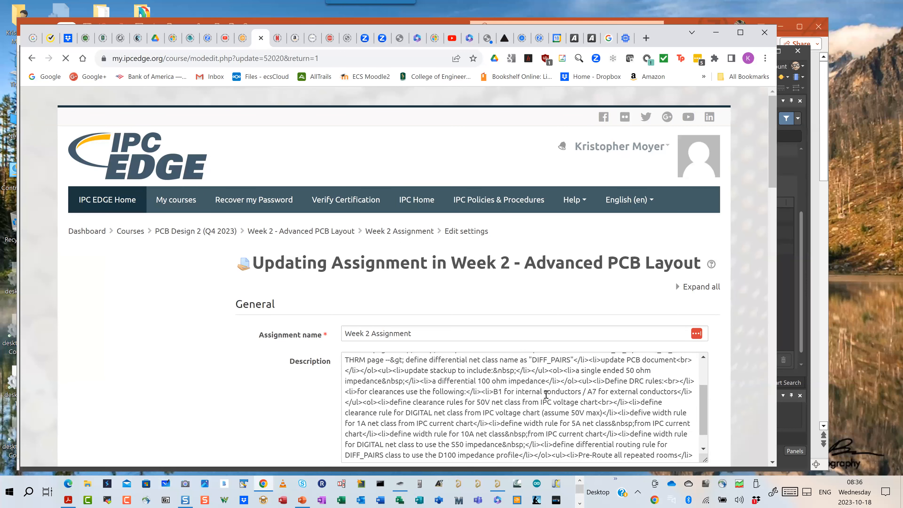
pyautogui.scroll(-3, 568, 397)
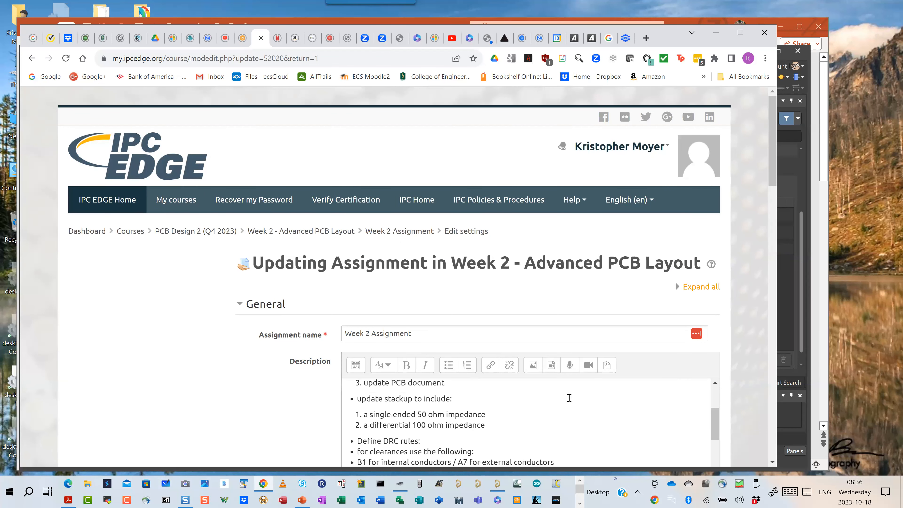
pyautogui.scroll(-6, 569, 397)
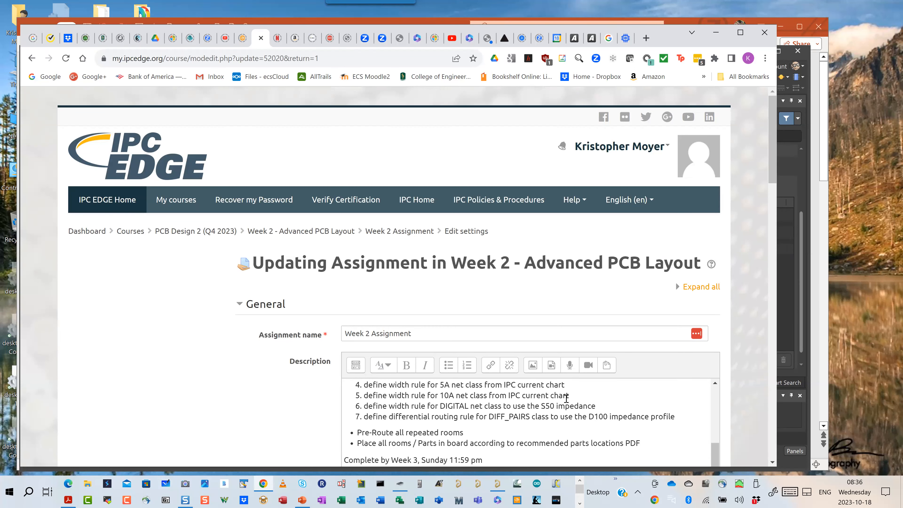
pyautogui.scroll(6, 552, 404)
pyautogui.scroll(2, 553, 405)
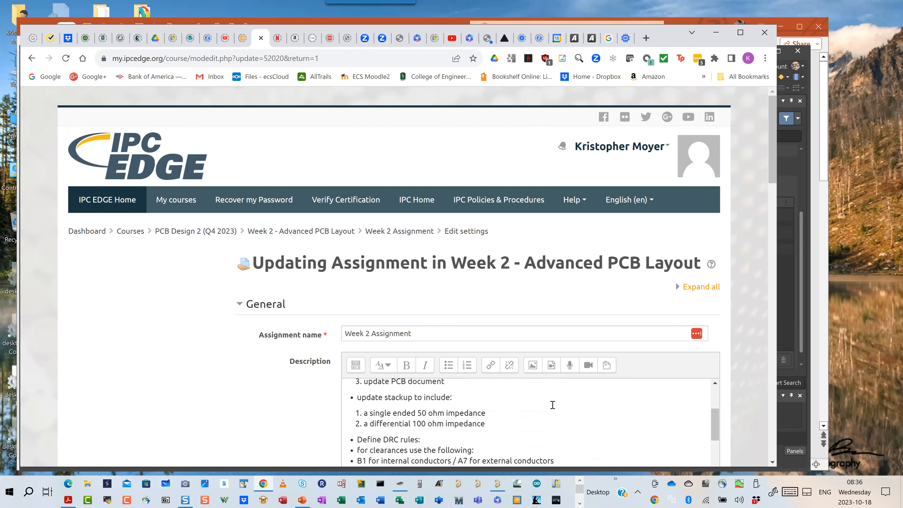
pyautogui.click(487, 421)
pyautogui.press('Return')
pyautogui.write('ASSUME')
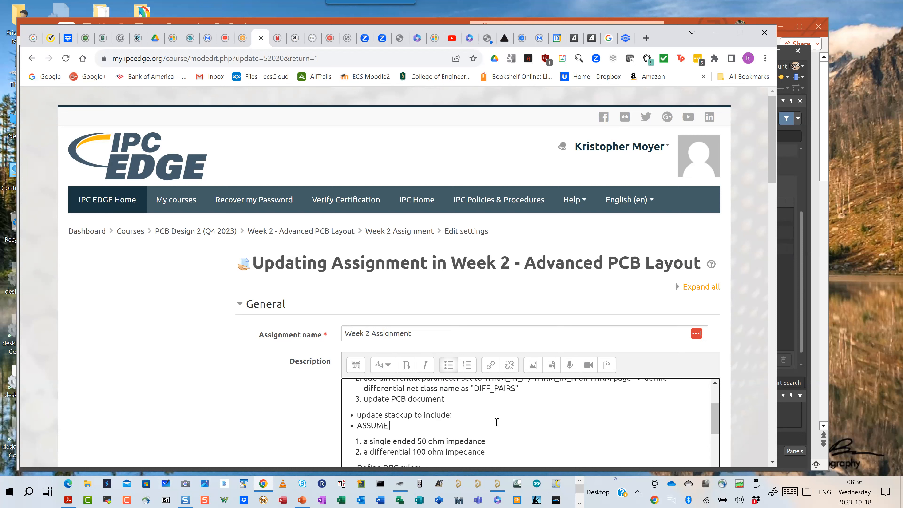
pyautogui.write(' 1OZ COPPER FOR ALL LAYERS')
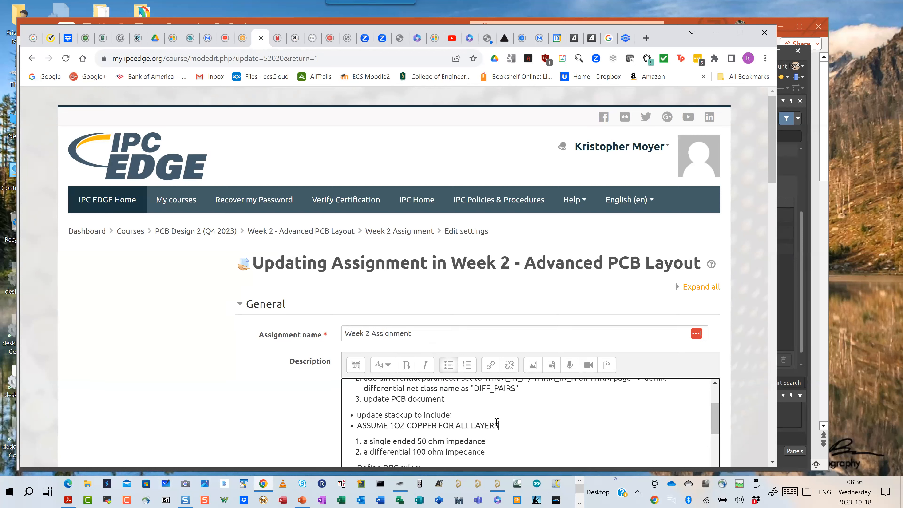
# - Add another bullet "ASSUME CLASS 3 PLATING FOR PTH AND EXTERNAL LAYERS" to the description and save the assignment, returning to its page
pyautogui.press('Return')
pyautogui.write('ASS')
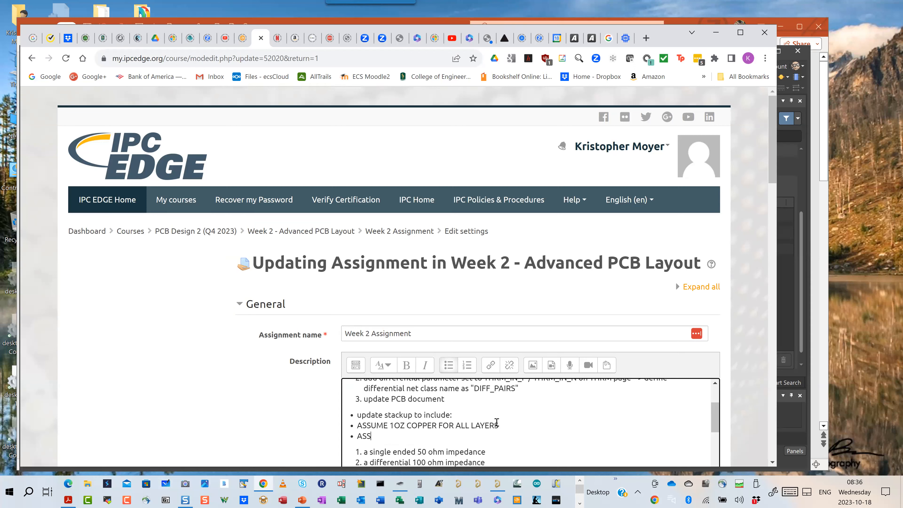
pyautogui.write('UME CLASS 3 PLATING FOR PTH AND EXTERNAL LAYERS')
pyautogui.scroll(-4, 745, 360)
pyautogui.scroll(-20, 745, 360)
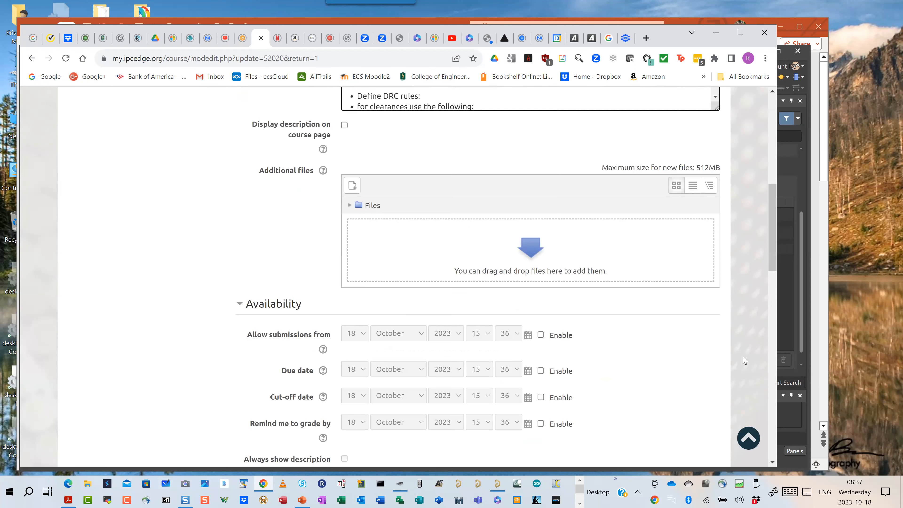
pyautogui.click(508, 284)
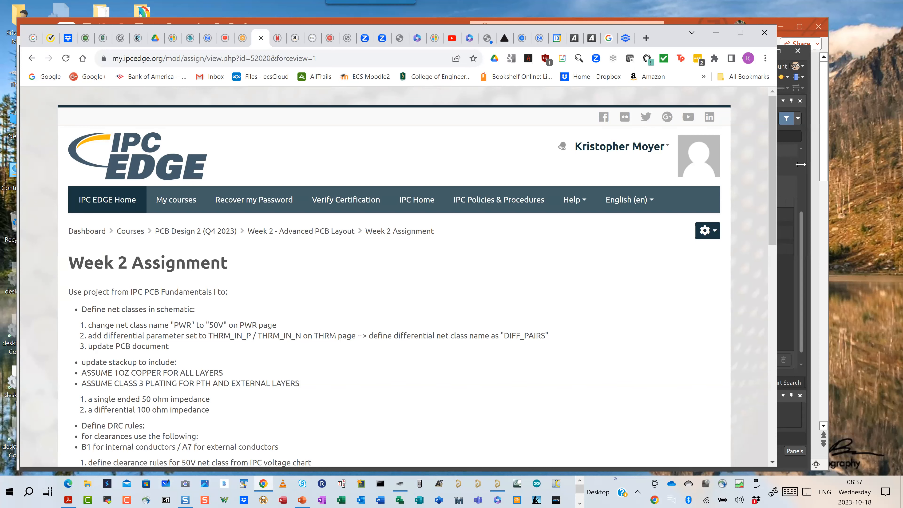
# - Switch back to Altium Designer and close the running Snagit window
pyautogui.click(783, 168)
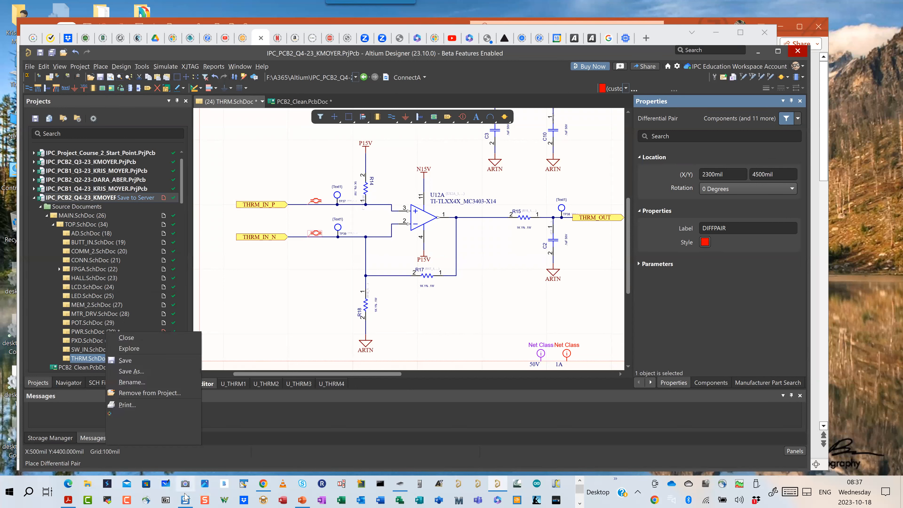
pyautogui.rightClick(105, 330)
pyautogui.press('Escape')
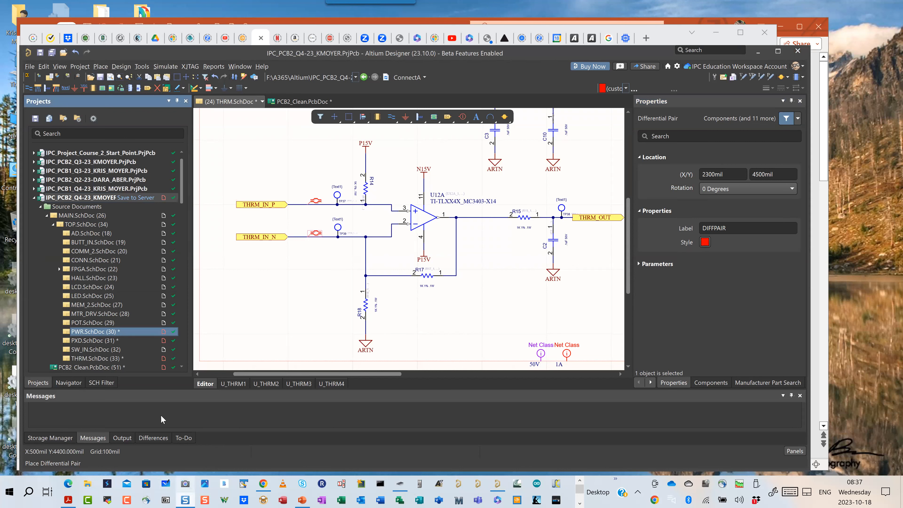
pyautogui.rightClick(184, 498)
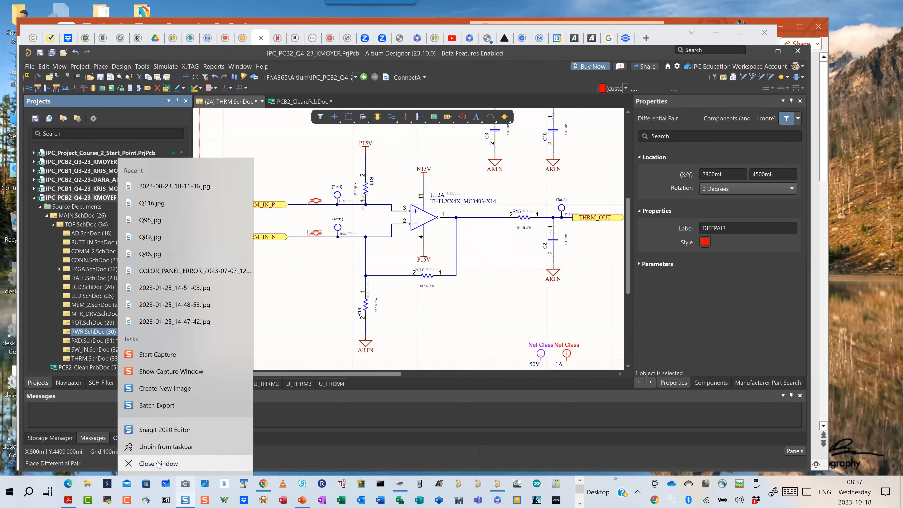
pyautogui.click(159, 462)
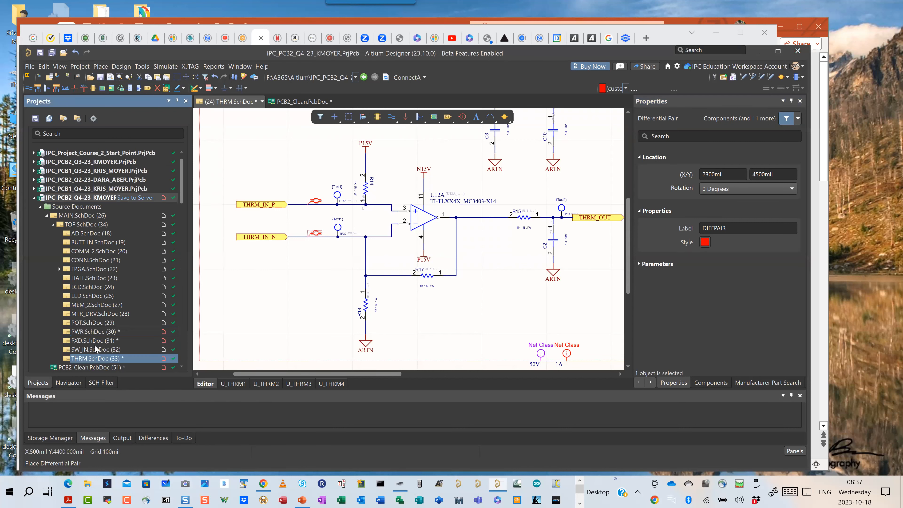
# - Save the modified schematic sheets PWR.SchDoc, PXD.SchDoc and THRM.SchDoc
pyautogui.rightClick(95, 330)
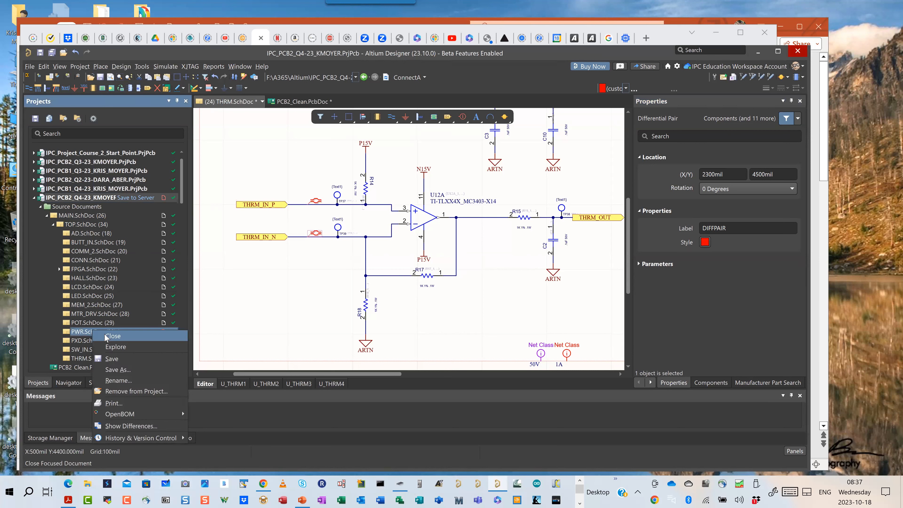
pyautogui.click(117, 357)
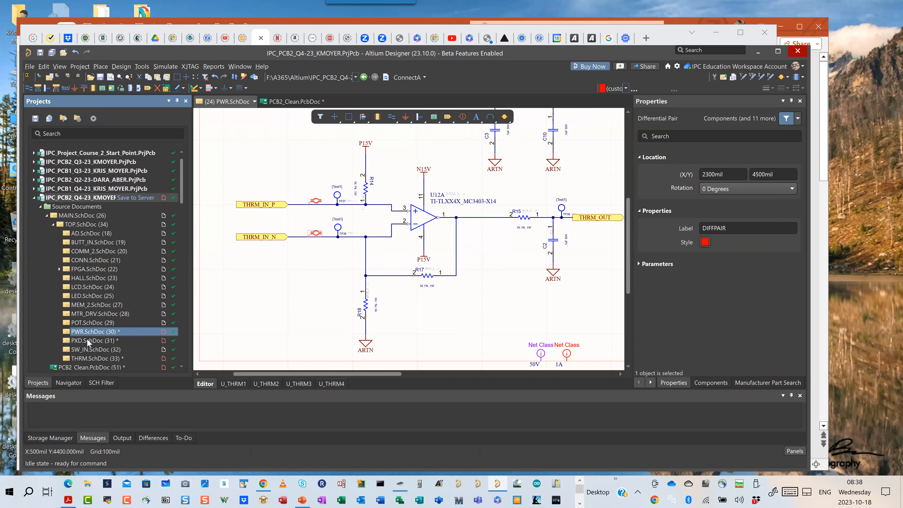
pyautogui.rightClick(87, 339)
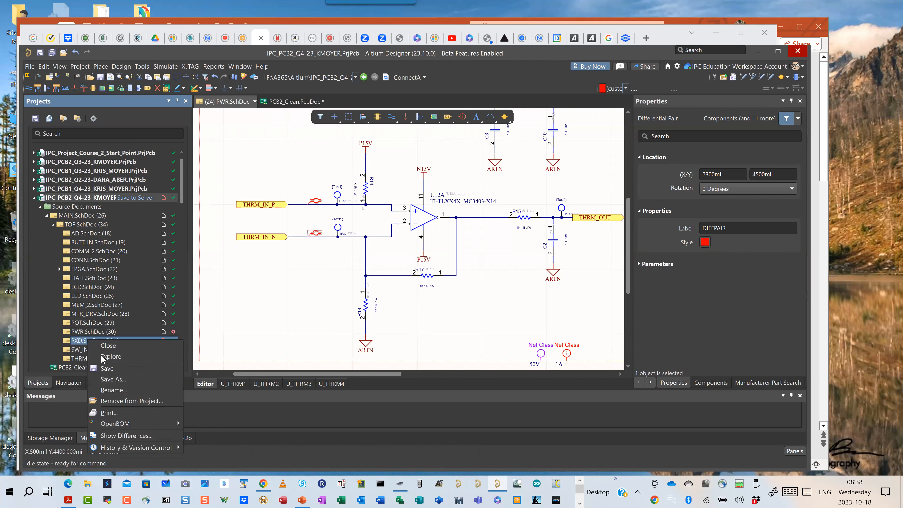
pyautogui.click(111, 367)
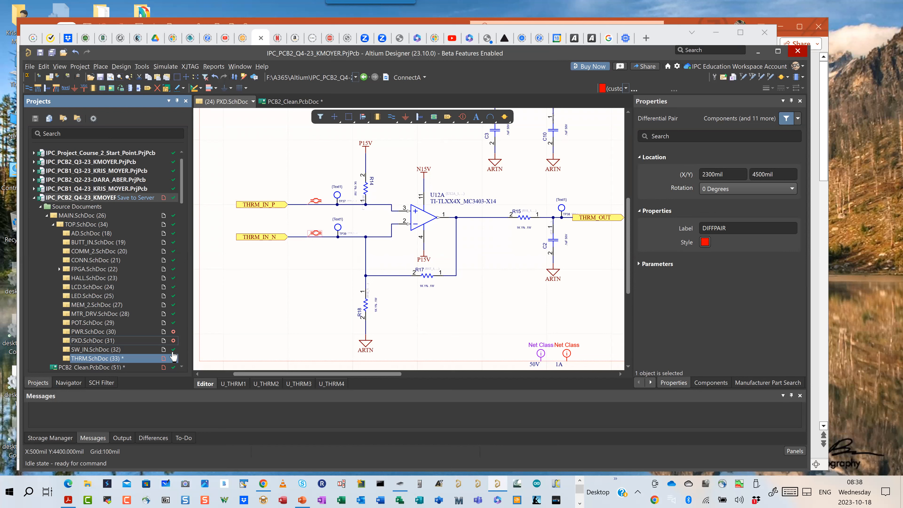
pyautogui.rightClick(131, 360)
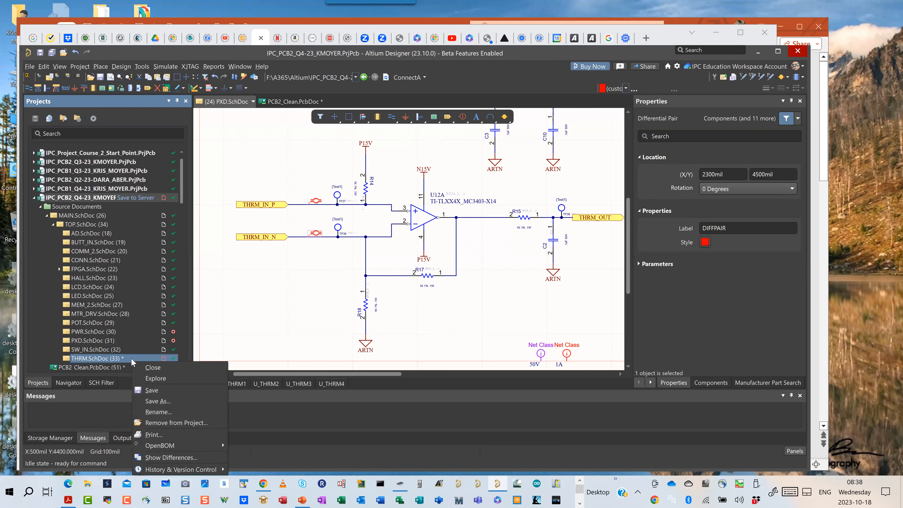
pyautogui.click(149, 390)
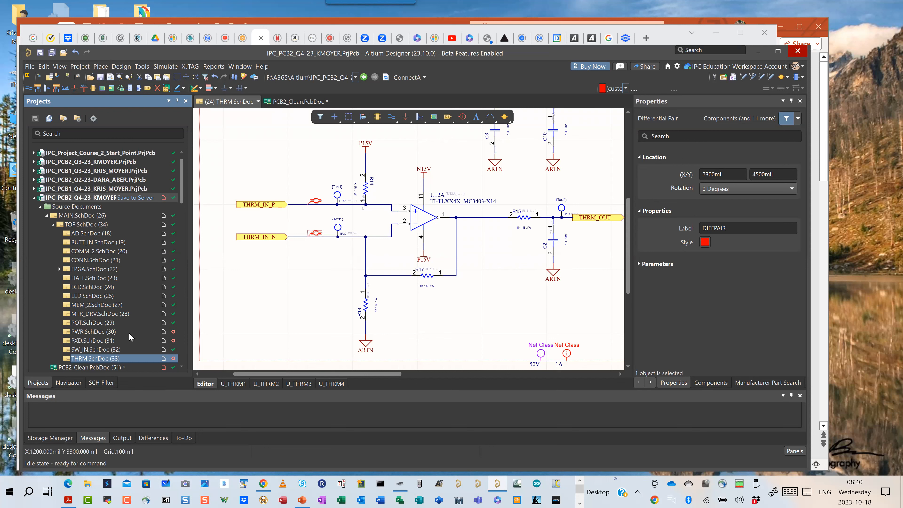
# - Update PCB2_Clean.PcbDoc from the schematics, leaving the unmatched nets and net classes unpaired, and execute the engineering change order
pyautogui.click(123, 66)
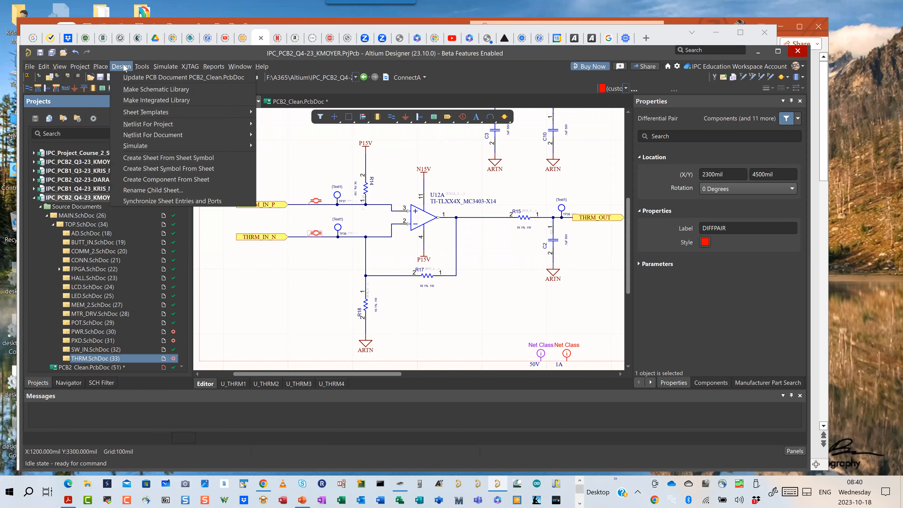
pyautogui.click(157, 78)
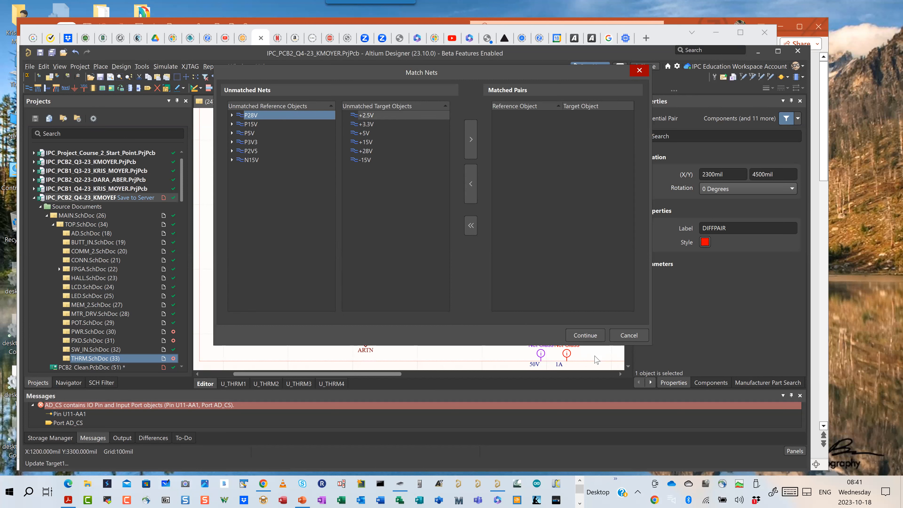
pyautogui.click(588, 336)
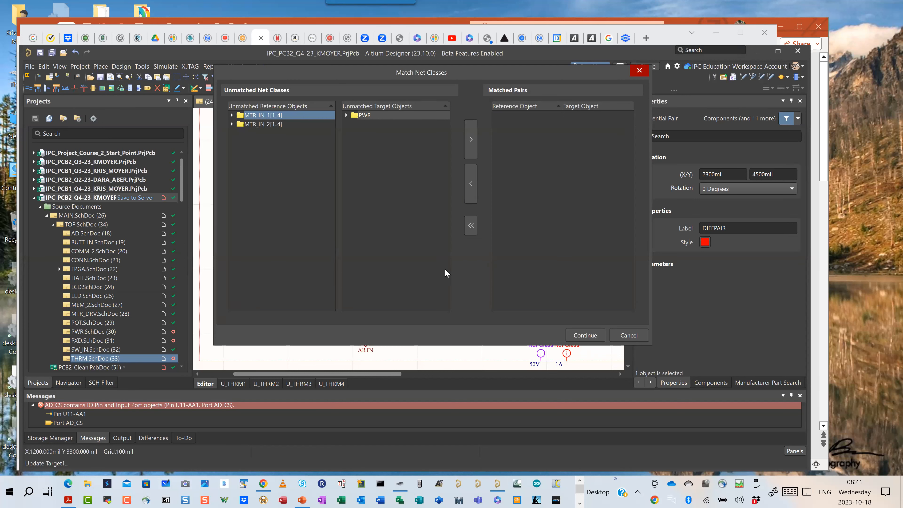
pyautogui.click(592, 335)
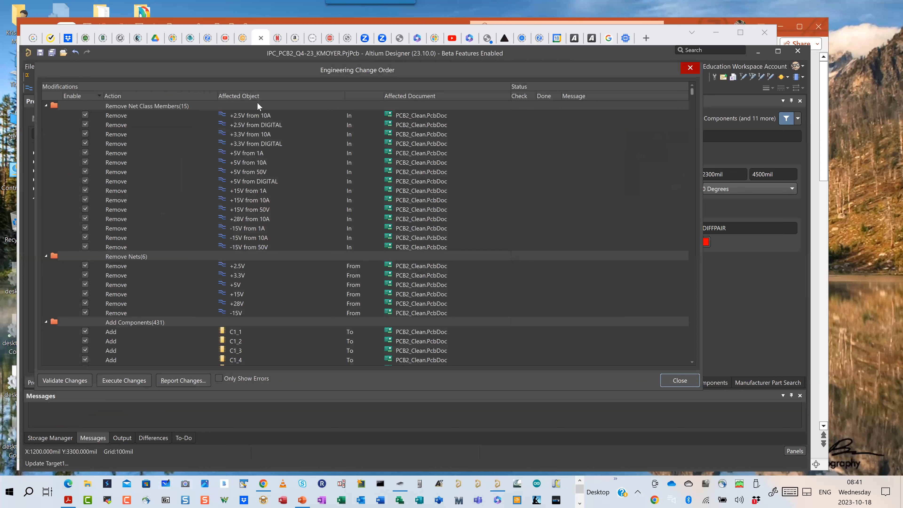
pyautogui.moveTo(690, 91); pyautogui.dragTo(718, 96)
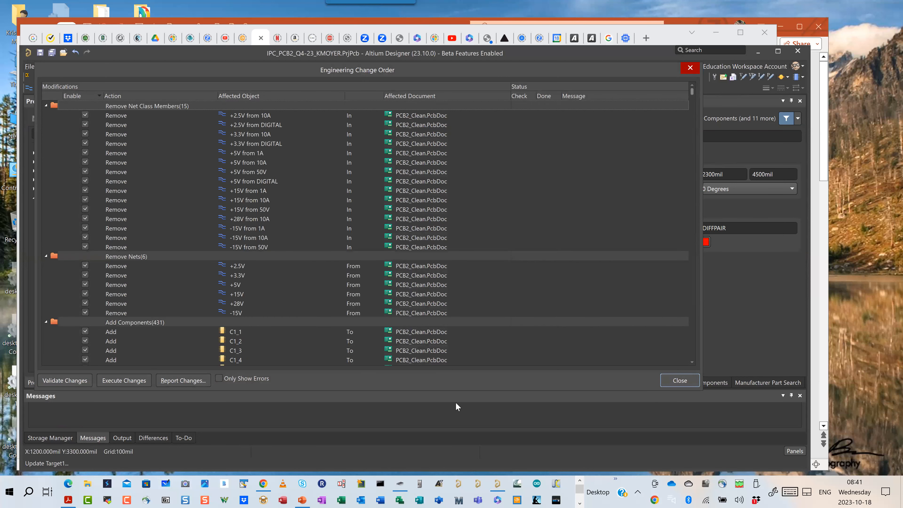
pyautogui.click(118, 378)
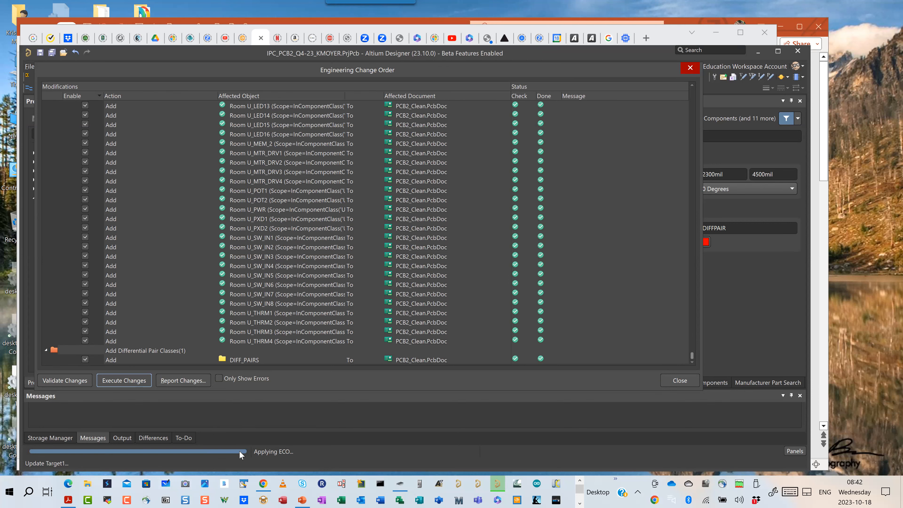
# - Switch to the browser, view the MAIN LAYOUT LOCATIONS PDF from the Week 2 course section and return to the course page
pyautogui.click(262, 484)
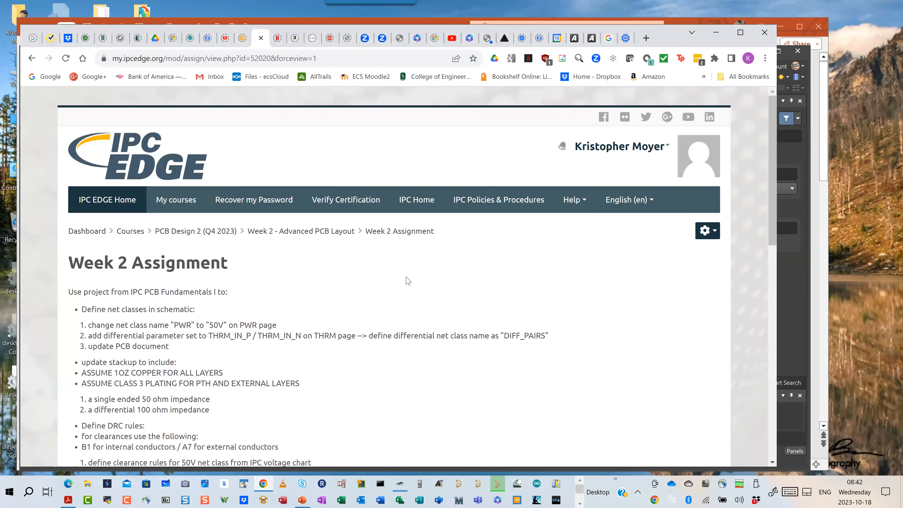
pyautogui.click(321, 232)
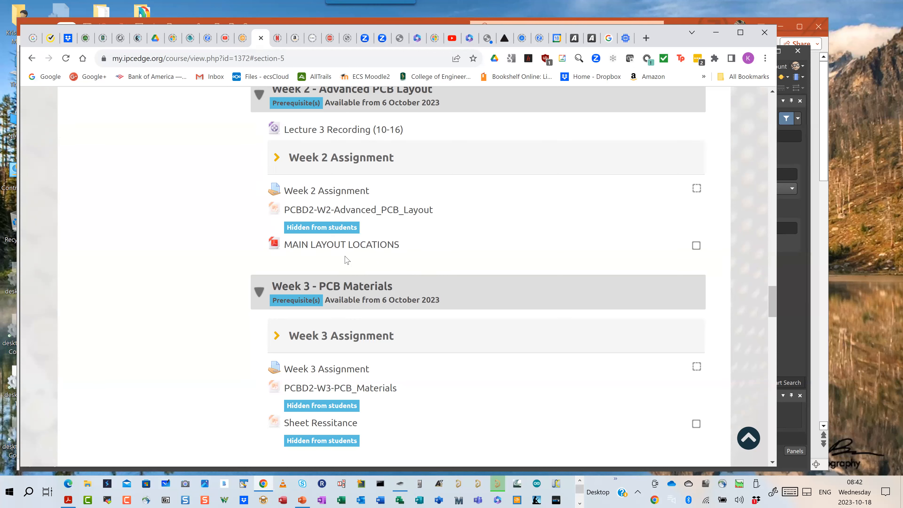
pyautogui.click(322, 248)
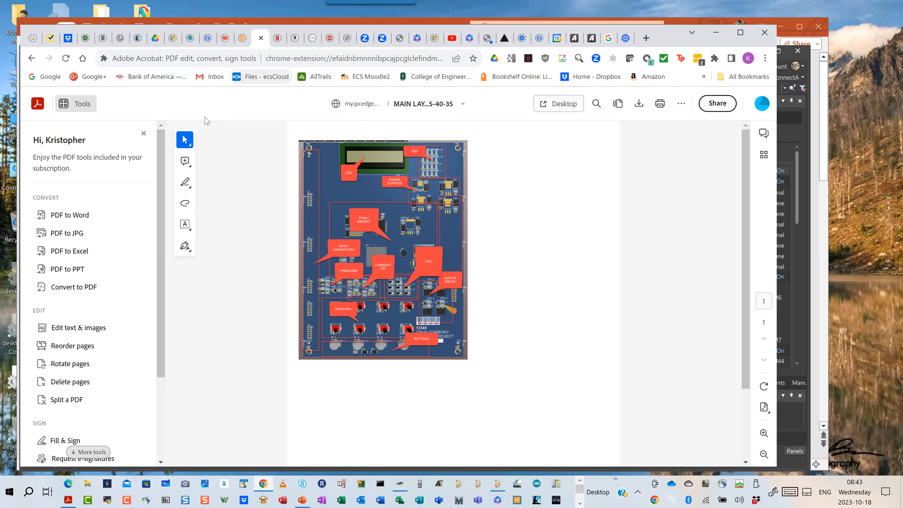
pyautogui.click(32, 58)
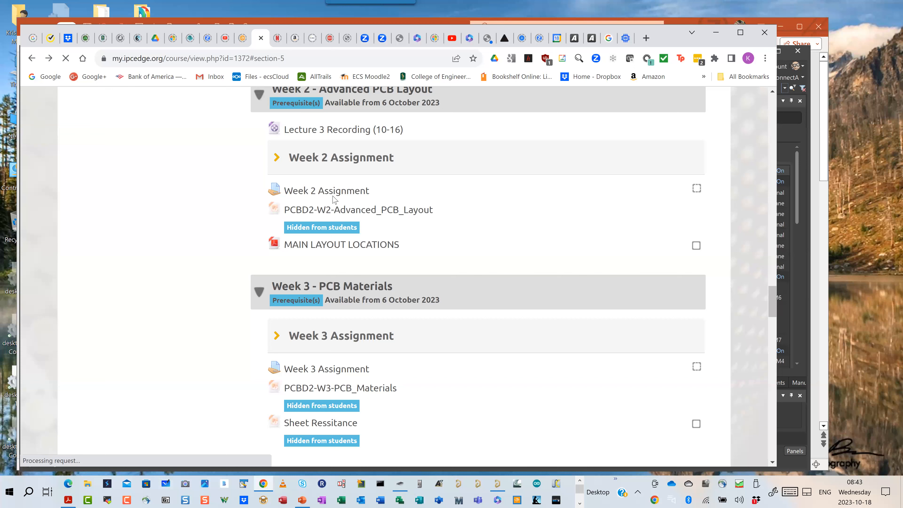
# - Check the Week 2 Assignment page in the browser, return to Altium Designer and close the executed engineering change order
pyautogui.click(330, 193)
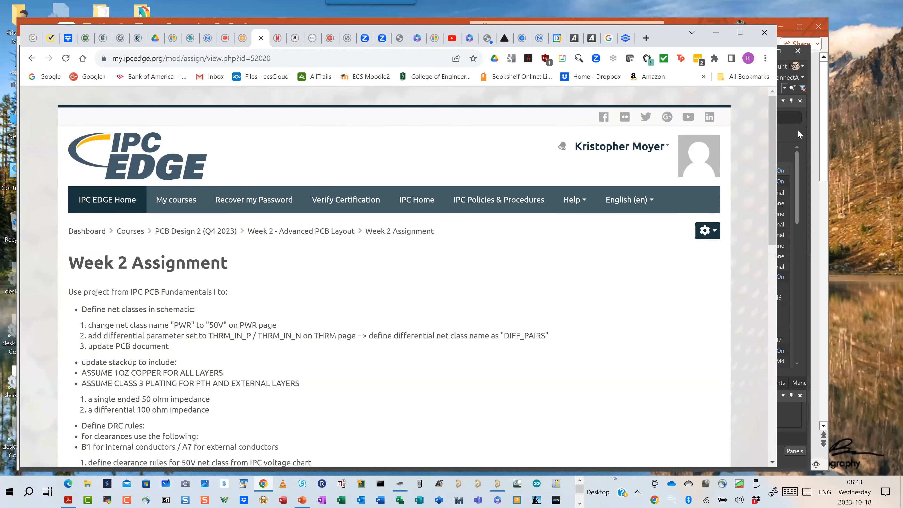
pyautogui.click(798, 131)
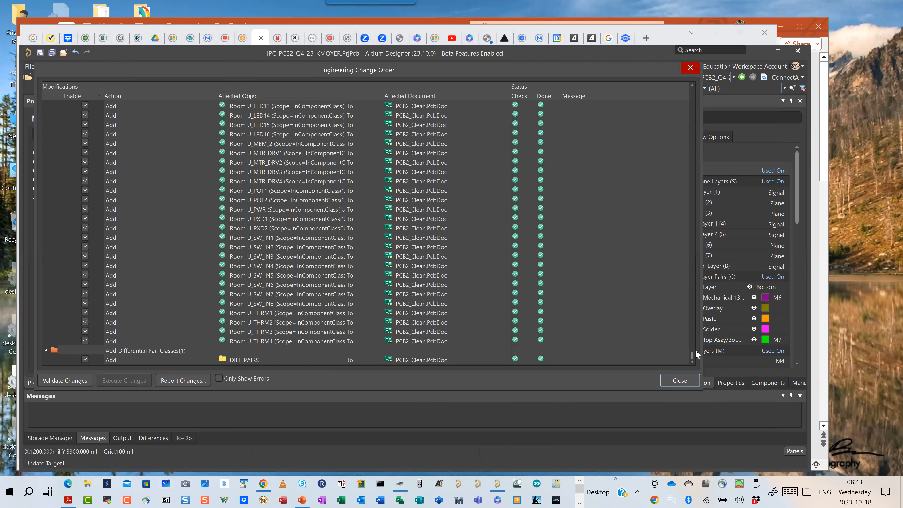
pyautogui.moveTo(692, 356)
pyautogui.mouseDown()
pyautogui.moveTo(704, 230)
pyautogui.moveTo(694, 86)
pyautogui.moveTo(698, 368)
pyautogui.mouseUp()
pyautogui.click(679, 379)
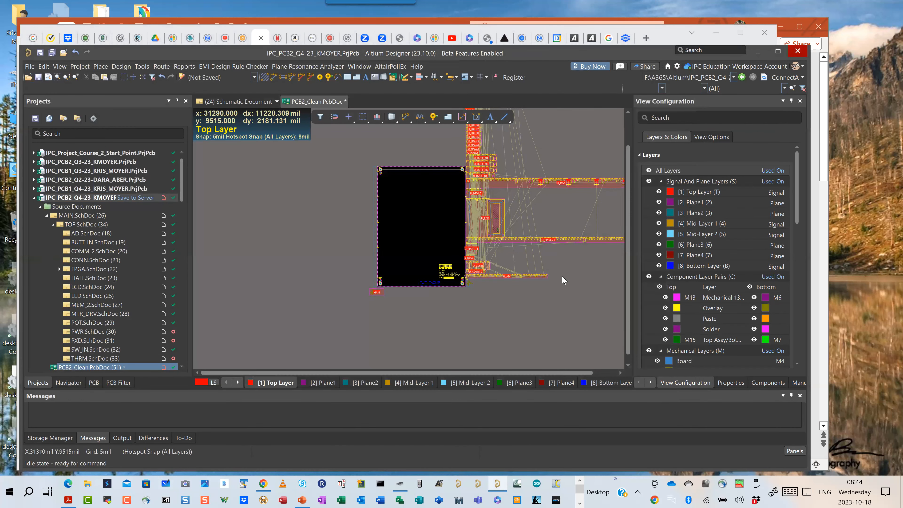
pyautogui.moveTo(487, 351); pyautogui.dragTo(394, 373, button='right')
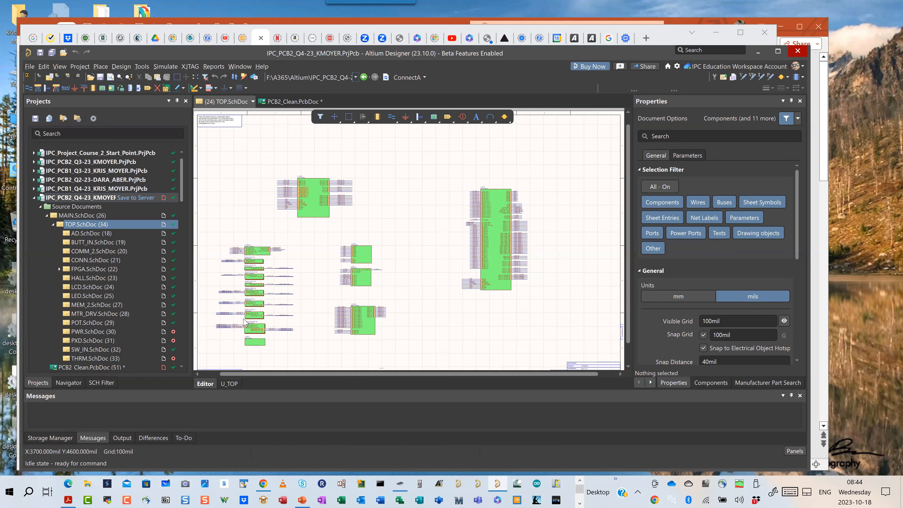
# - Examine the repeated THRM sheet symbol and its input and output nets in TOP.SchDoc
pyautogui.keyDown('ctrl'); pyautogui.scroll(2, 228, 305); pyautogui.keyUp('ctrl')
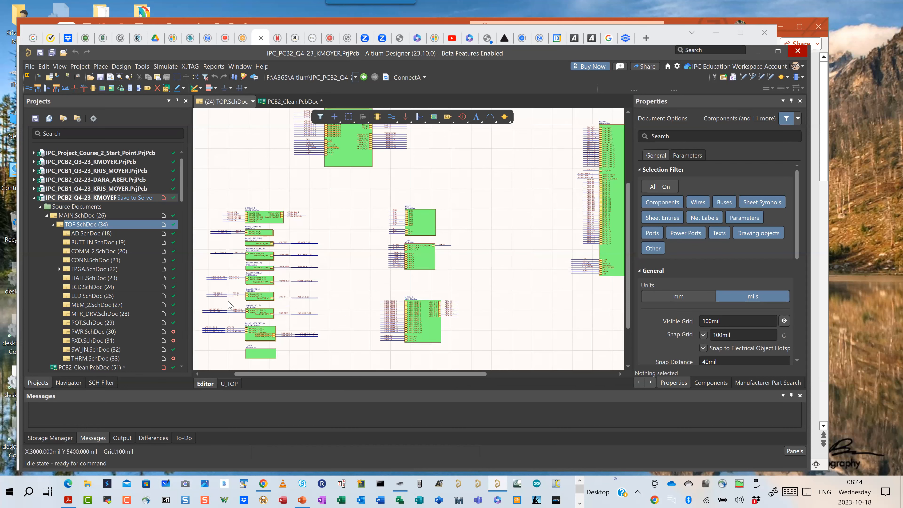
pyautogui.keyDown('ctrl'); pyautogui.scroll(1, 218, 263); pyautogui.keyUp('ctrl')
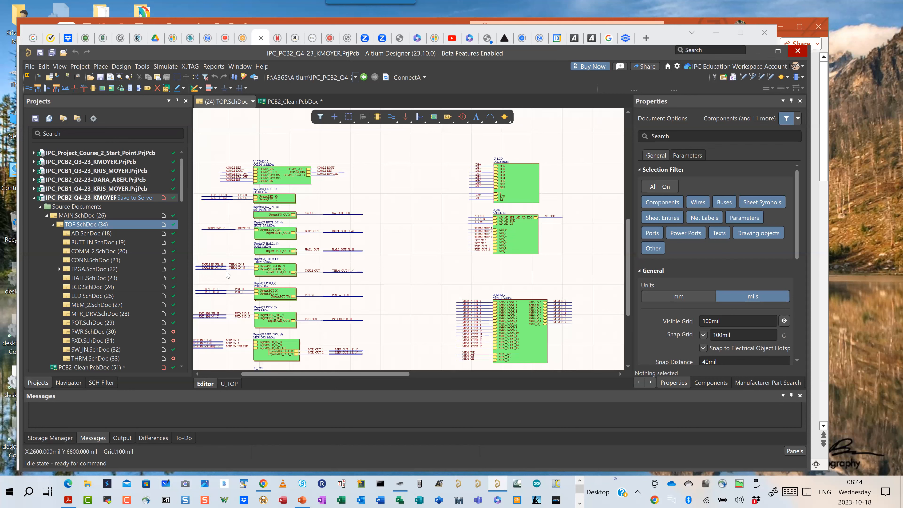
pyautogui.keyDown('ctrl'); pyautogui.scroll(1, 224, 284); pyautogui.keyUp('ctrl')
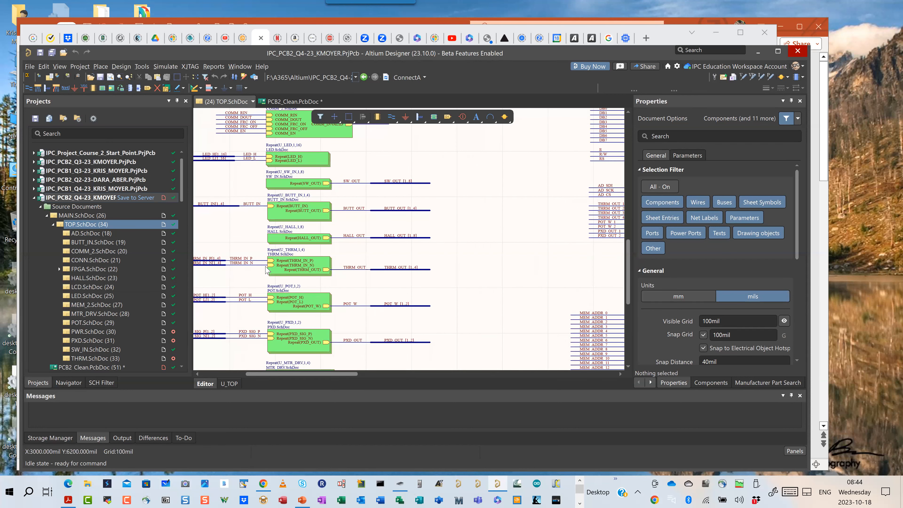
pyautogui.keyDown('ctrl'); pyautogui.scroll(1, 277, 267); pyautogui.keyUp('ctrl')
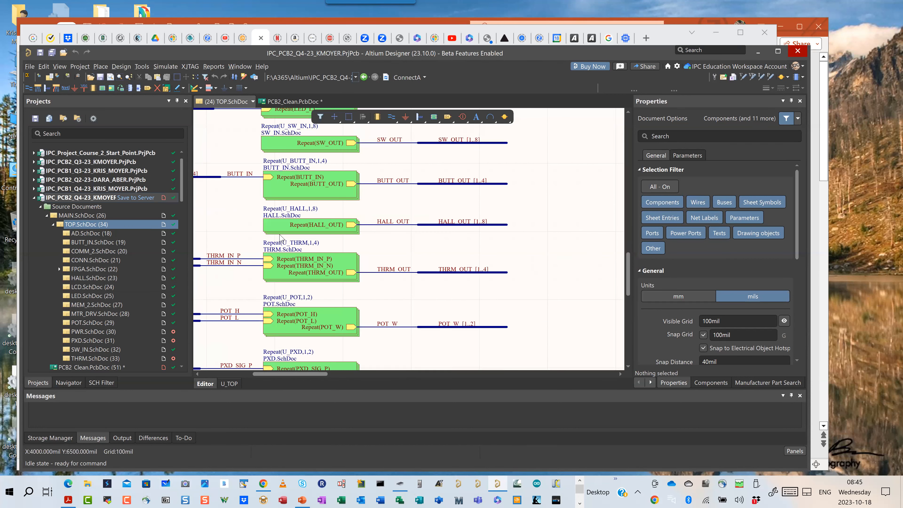
pyautogui.keyDown('ctrl'); pyautogui.scroll(1, 276, 264); pyautogui.keyUp('ctrl')
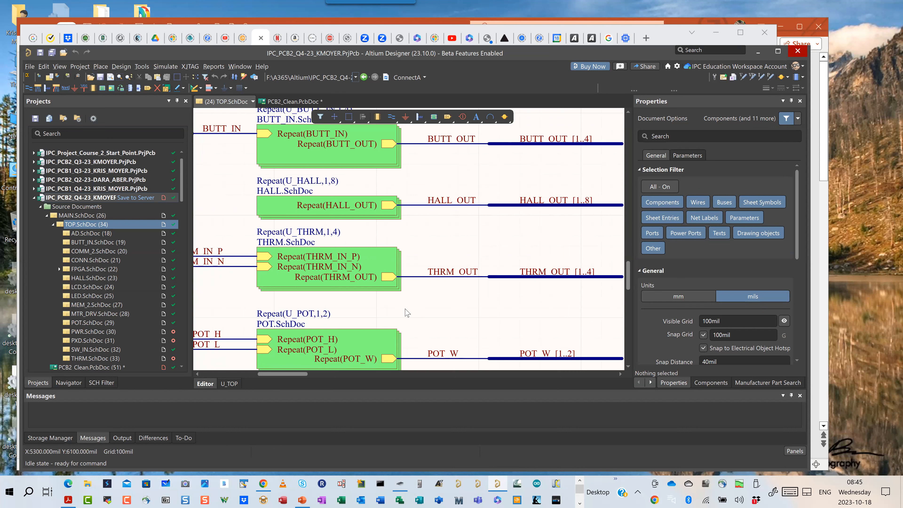
# - Return to PCB2_Clean.PcbDoc and open its layer stackup in the Layer Stack Manager
pyautogui.click(292, 98)
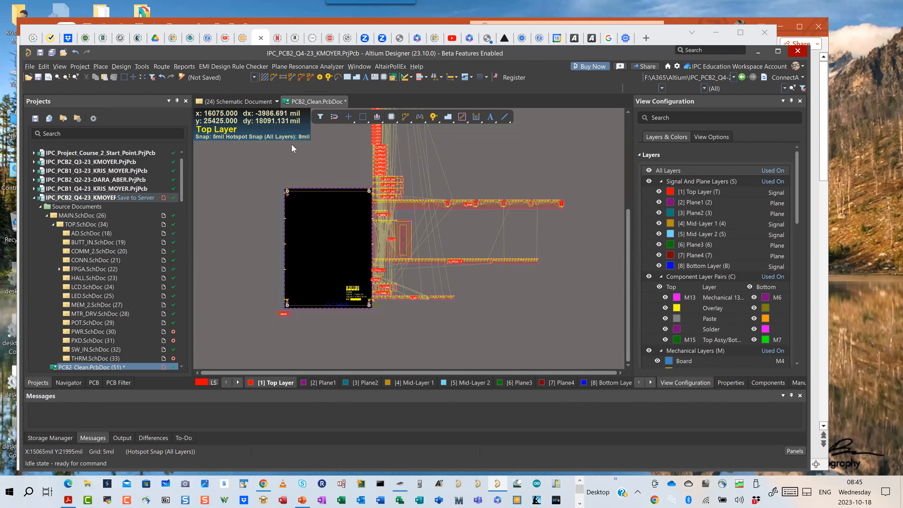
pyautogui.moveTo(401, 225); pyautogui.dragTo(426, 244, button='right')
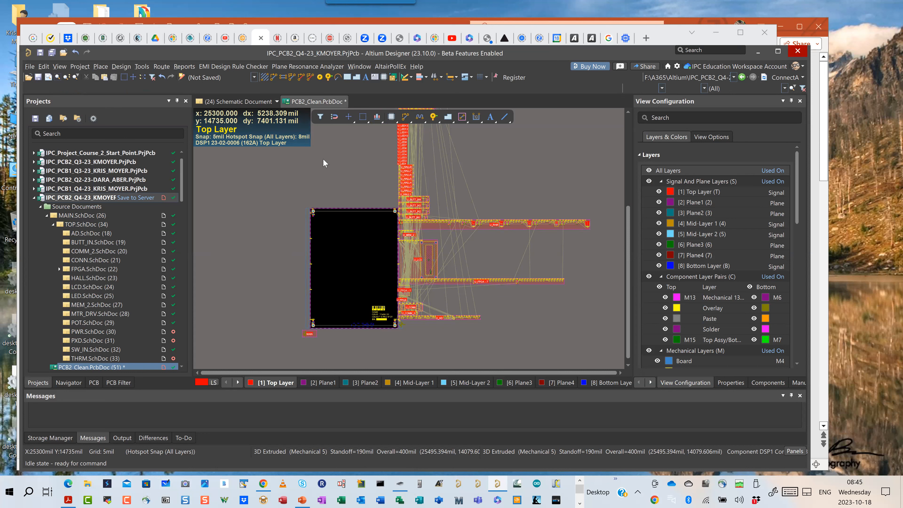
pyautogui.click(121, 67)
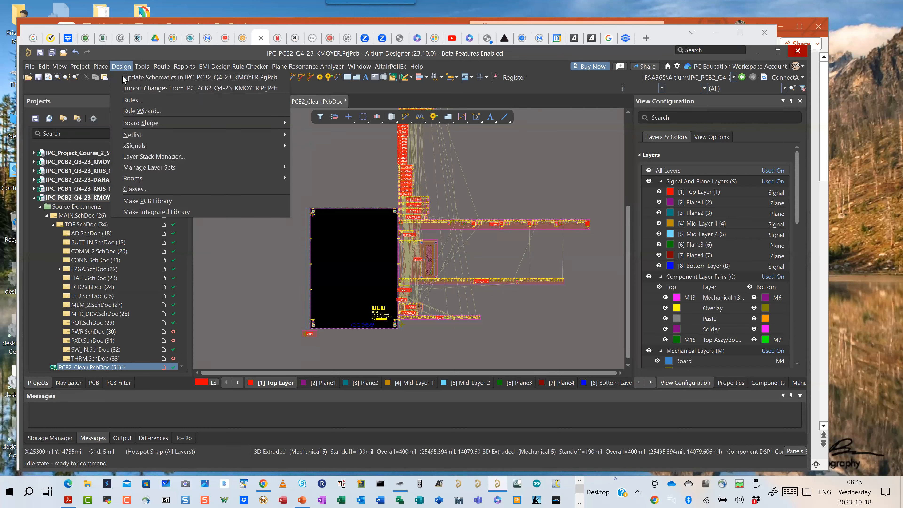
pyautogui.click(145, 157)
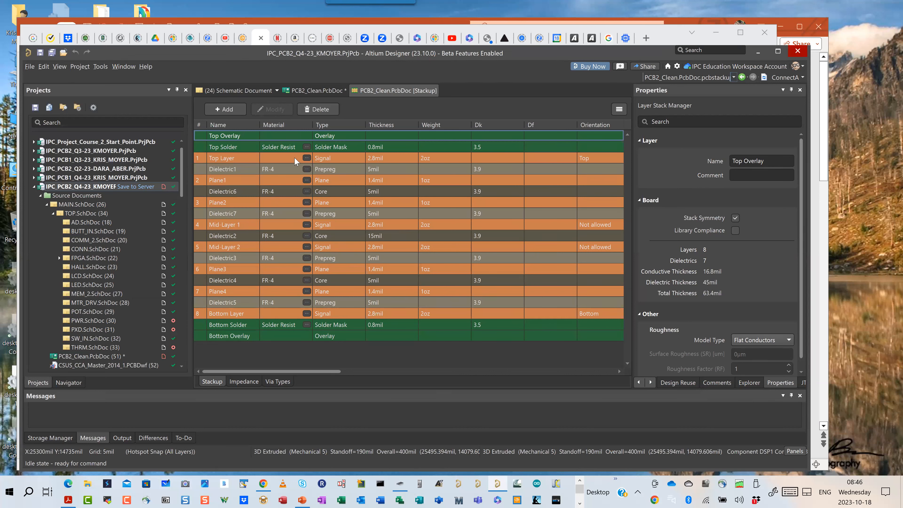
# - Assign the 1oz copper foil CF-004 as the material of the Top Layer
pyautogui.click(306, 161)
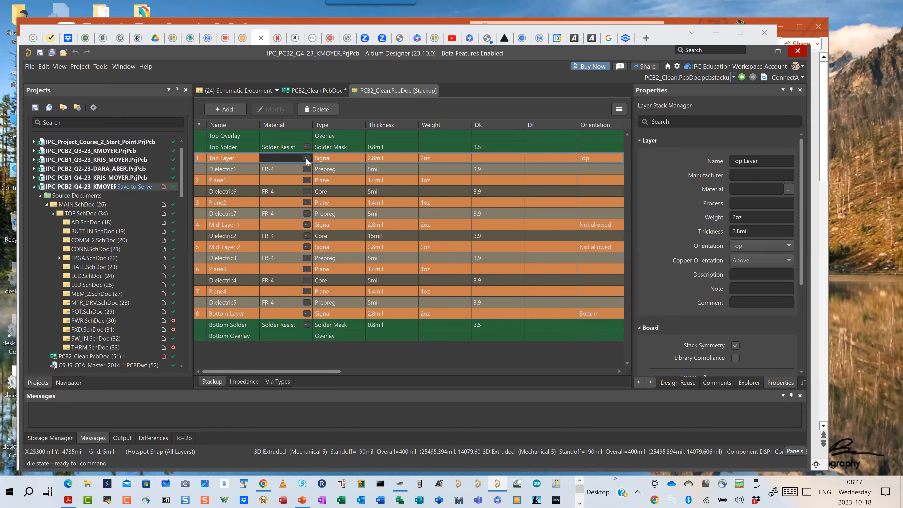
pyautogui.click(307, 158)
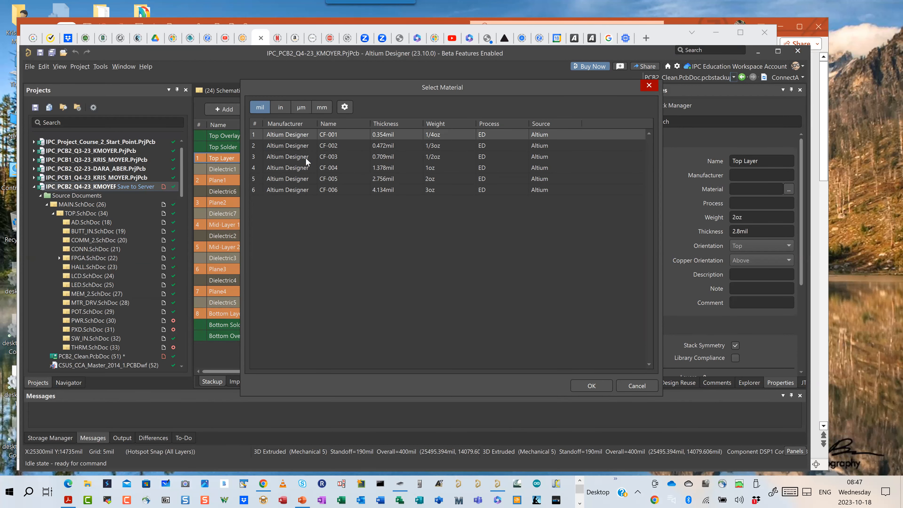
pyautogui.click(412, 168)
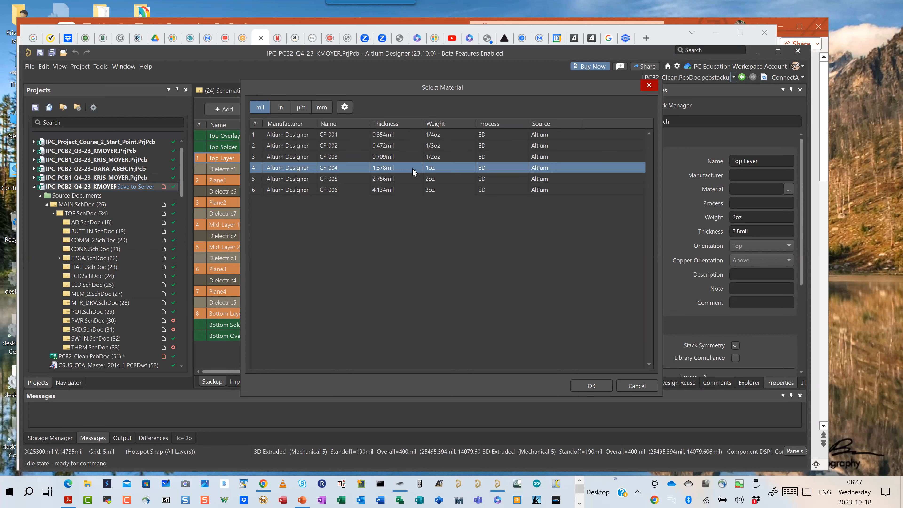
pyautogui.click(582, 383)
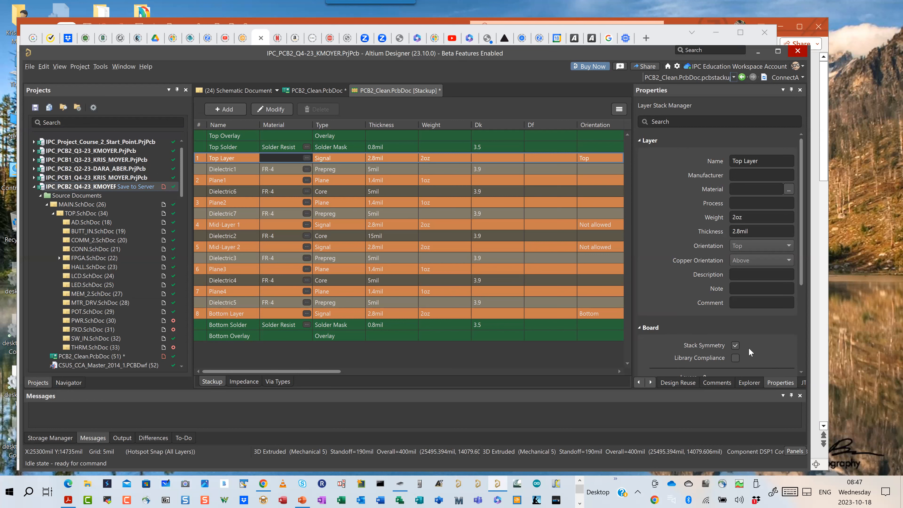
# - Set the Top Layer's material to the 2oz copper foil CF-005 with a thickness of 2.756mil
pyautogui.click(306, 158)
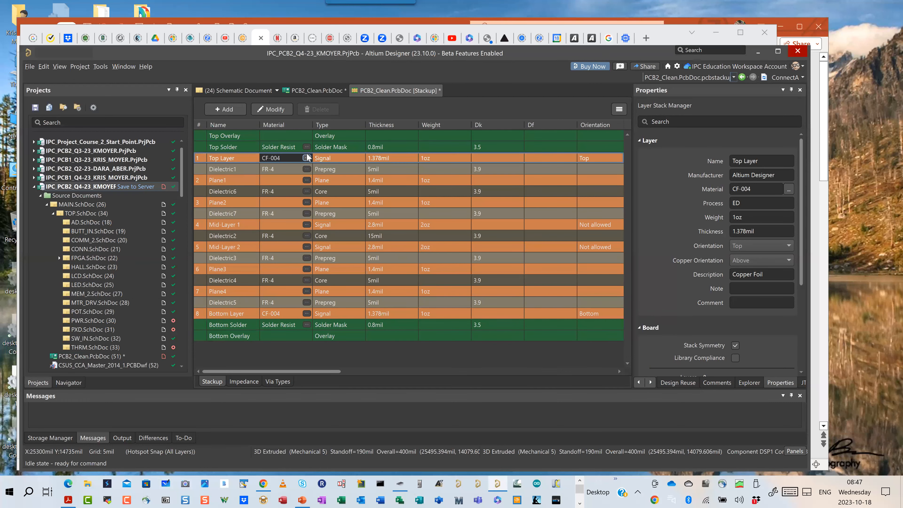
pyautogui.click(382, 178)
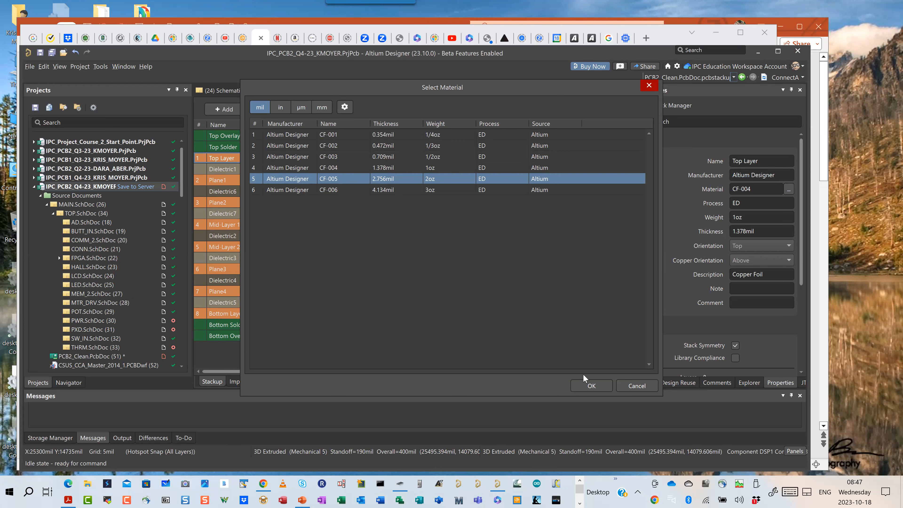
pyautogui.click(591, 386)
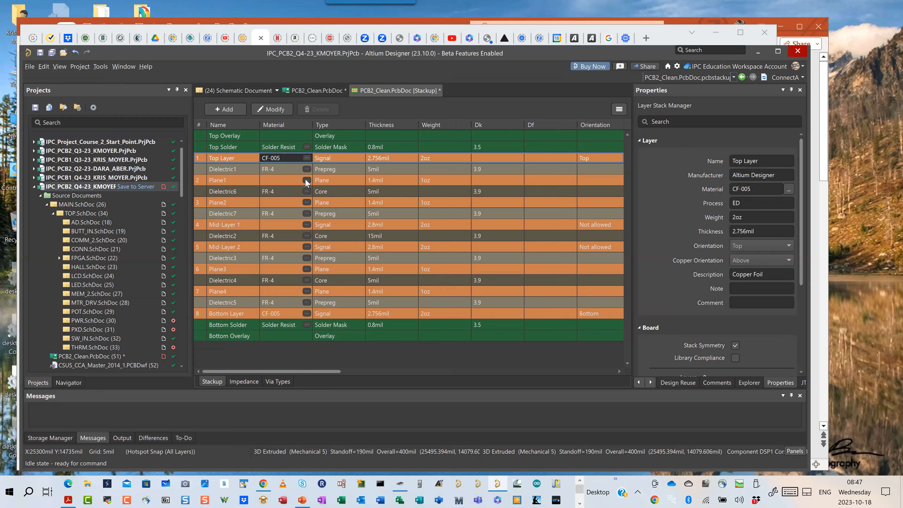
# - Assign the 1oz copper foil CF-004, 1.378mil thick, as the material of Plane1
pyautogui.click(304, 179)
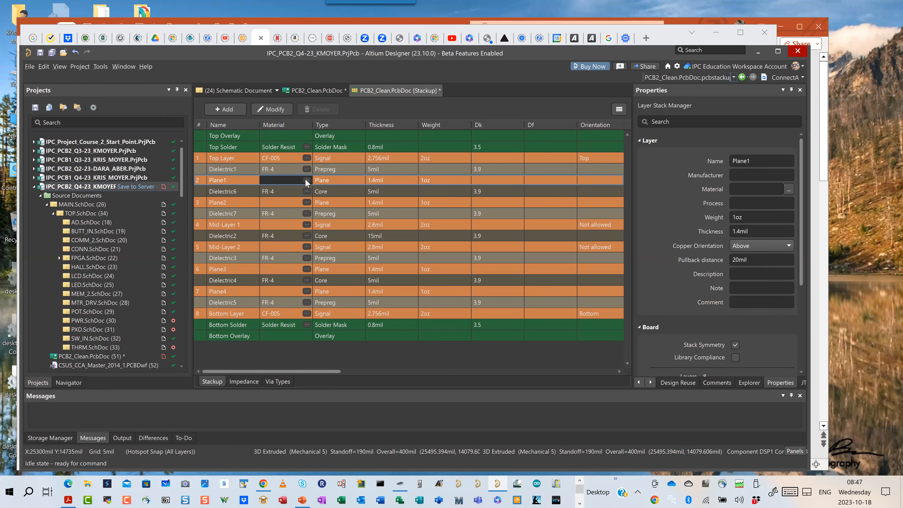
pyautogui.click(305, 180)
pyautogui.click(363, 178)
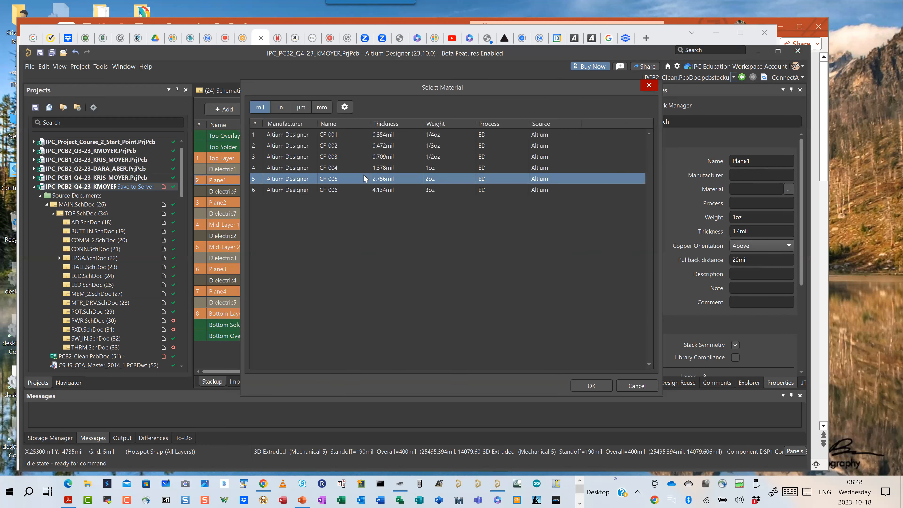
pyautogui.click(384, 168)
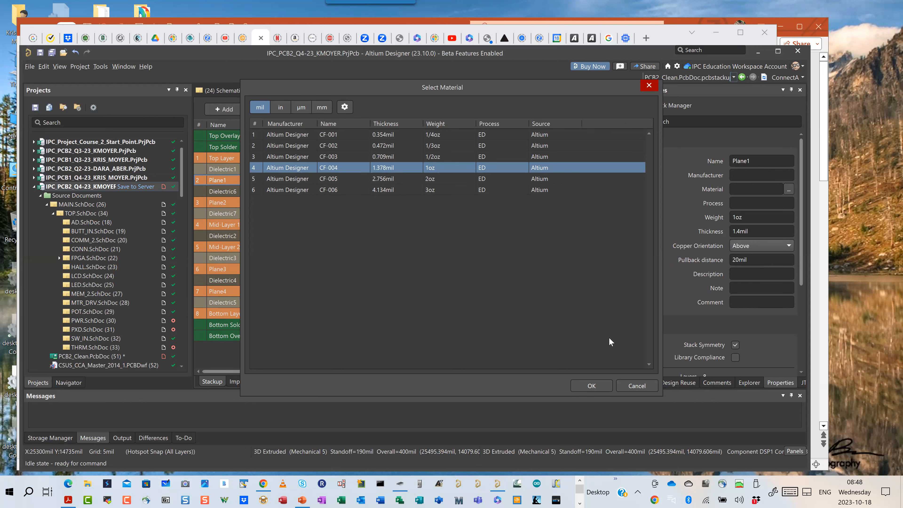
pyautogui.click(597, 387)
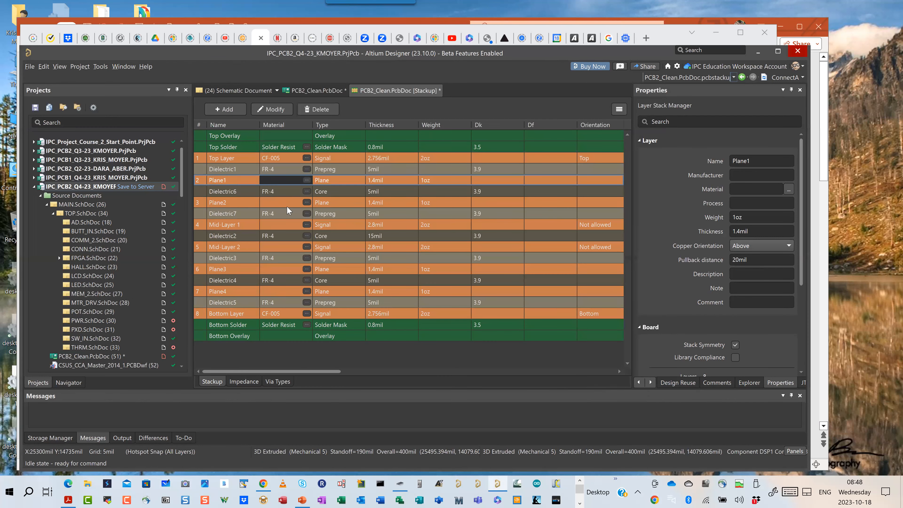
# - Assign the 1oz copper foil CF-004, 1.378mil thick, as the material of Plane2
pyautogui.click(308, 201)
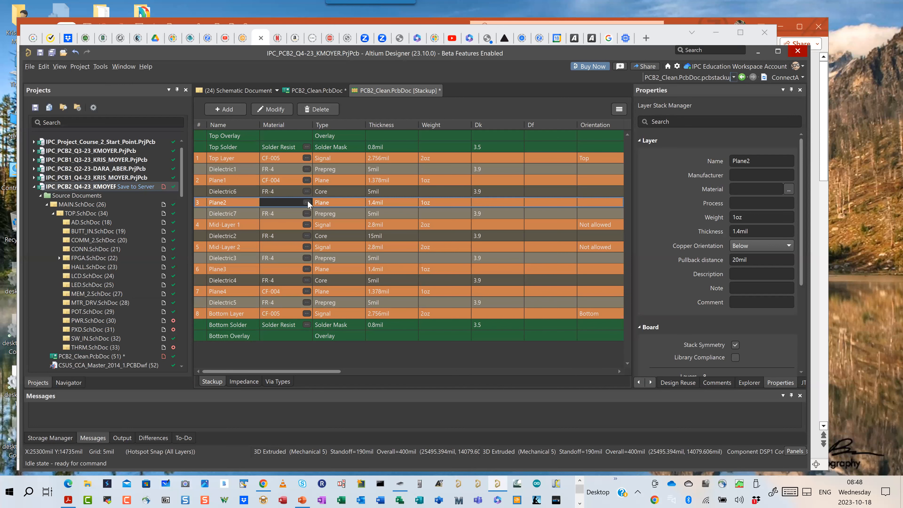
pyautogui.click(307, 202)
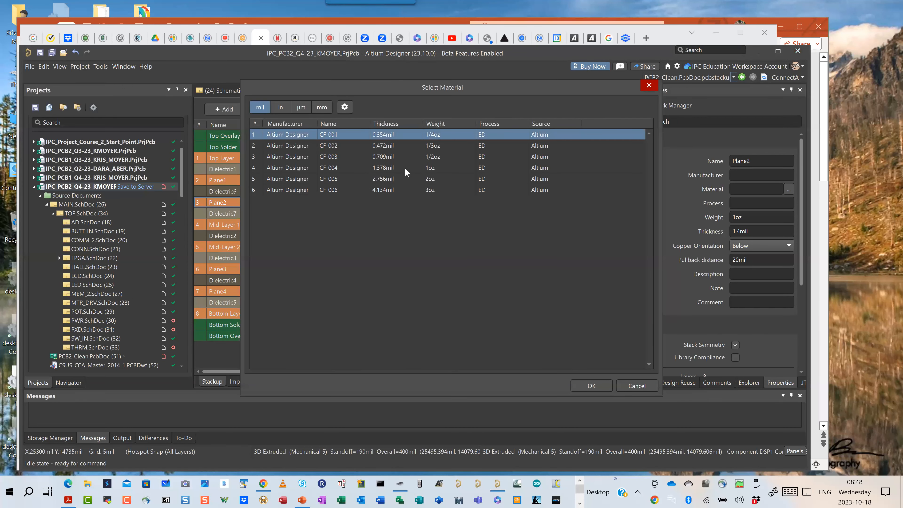
pyautogui.click(377, 168)
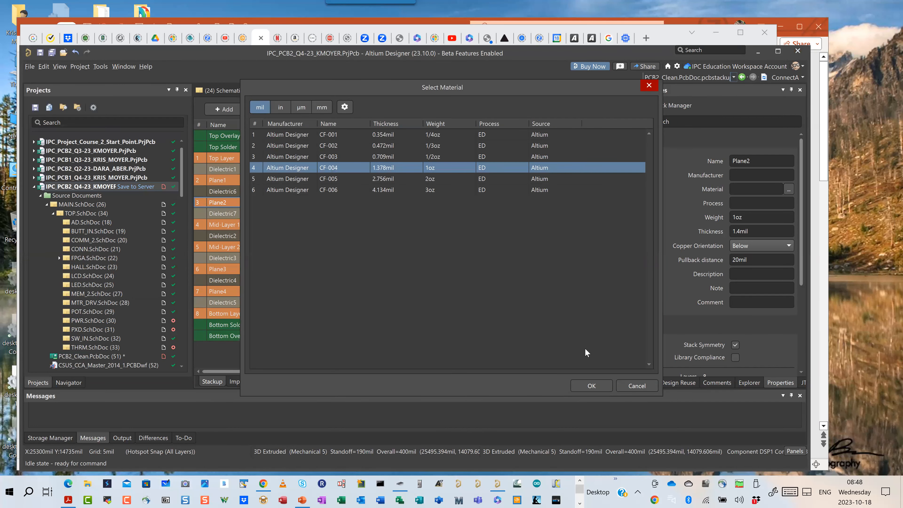
pyautogui.click(591, 383)
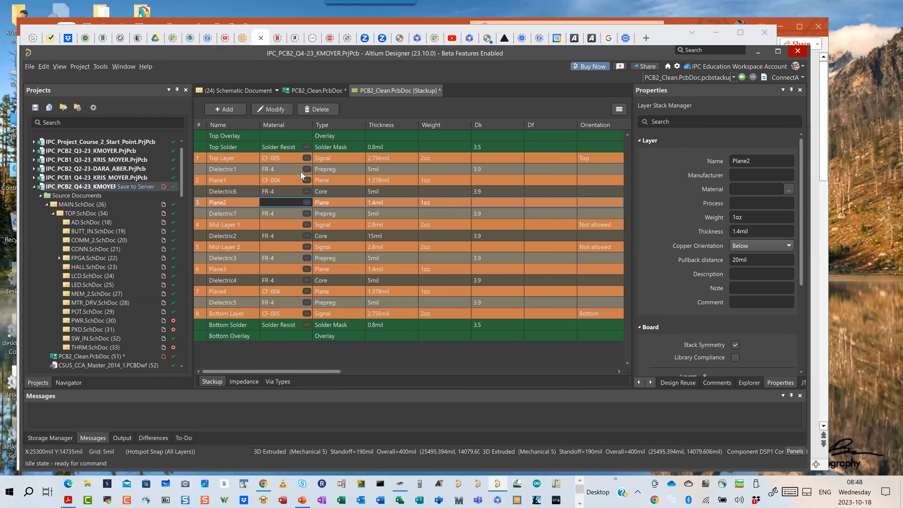
# - Set the material of the Mid-Layer 1 signal layer to the 1oz copper foil CF-004
pyautogui.click(306, 223)
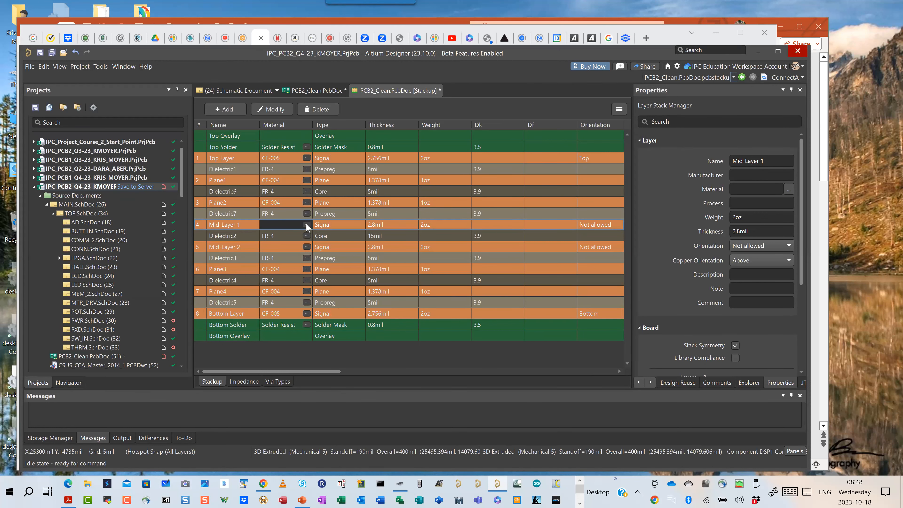
pyautogui.click(306, 224)
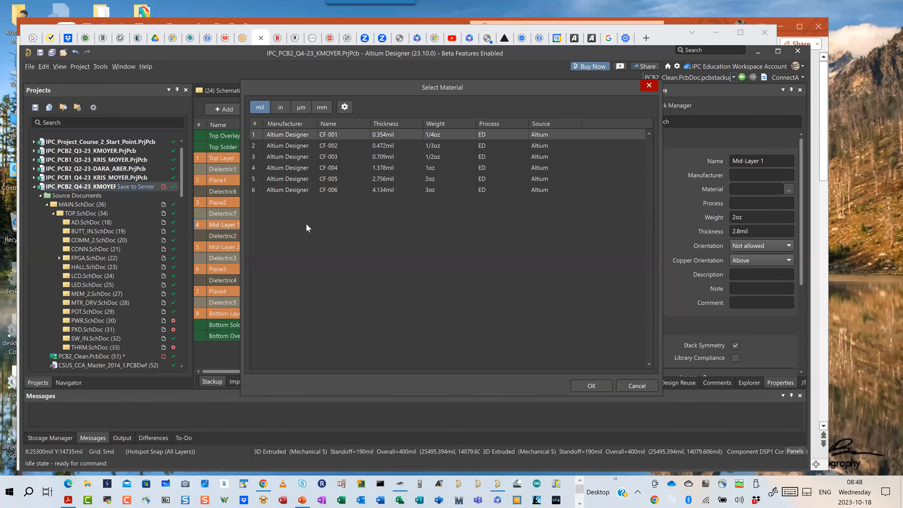
pyautogui.click(370, 167)
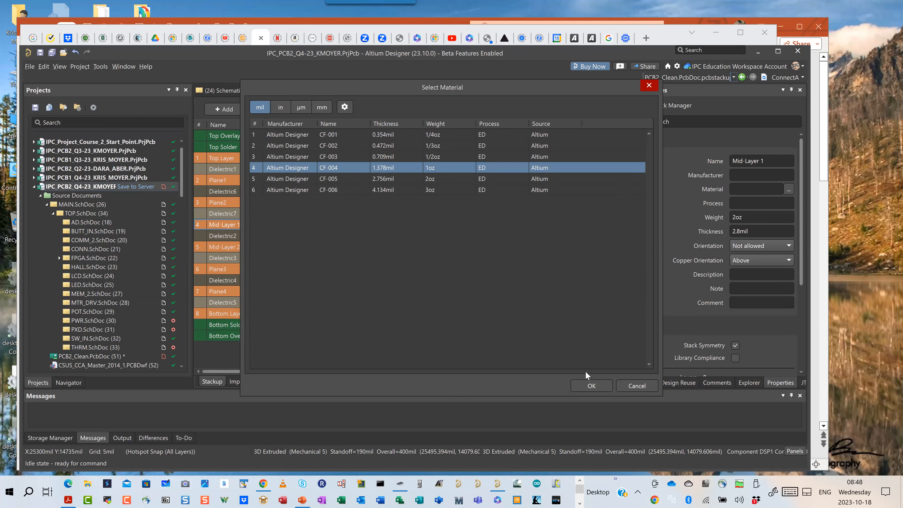
pyautogui.click(591, 385)
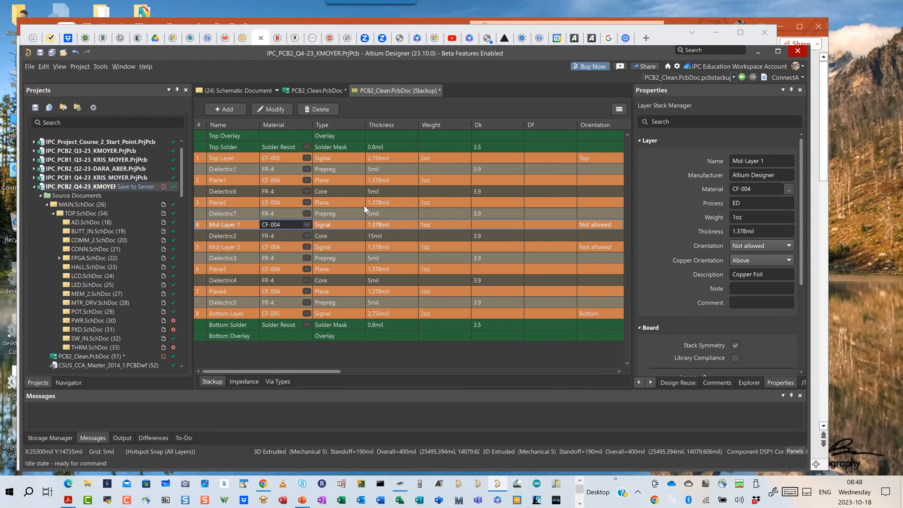
# - Assign the 5.1mil prepreg PP-017 as the material of Dielectric1 beneath the Top Layer
pyautogui.click(306, 169)
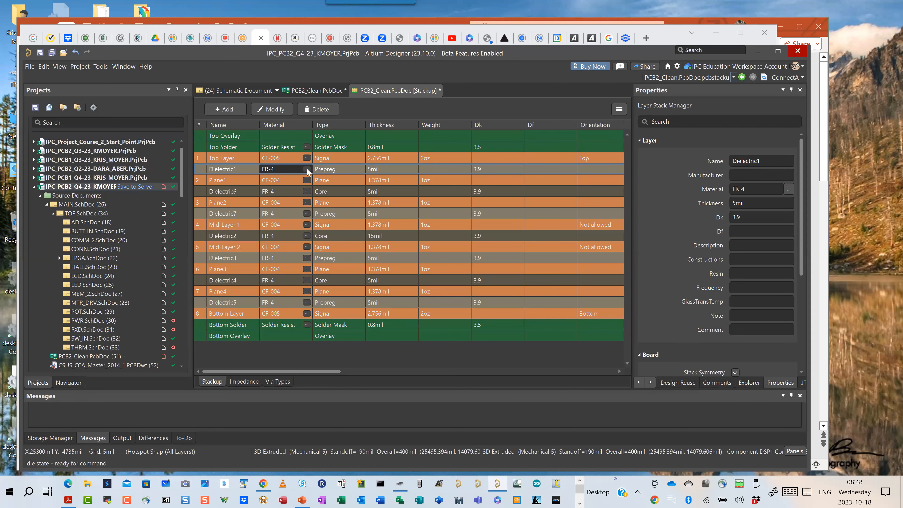
pyautogui.click(306, 169)
pyautogui.click(329, 170)
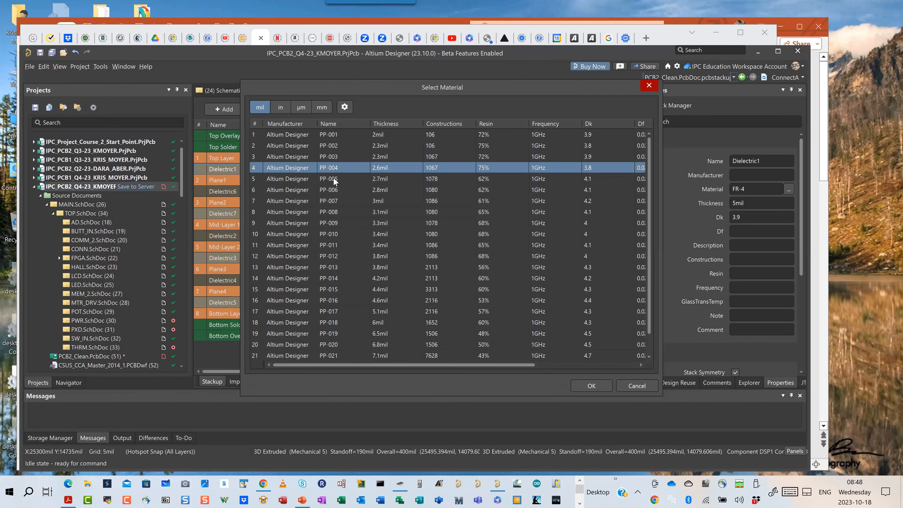
pyautogui.click(389, 313)
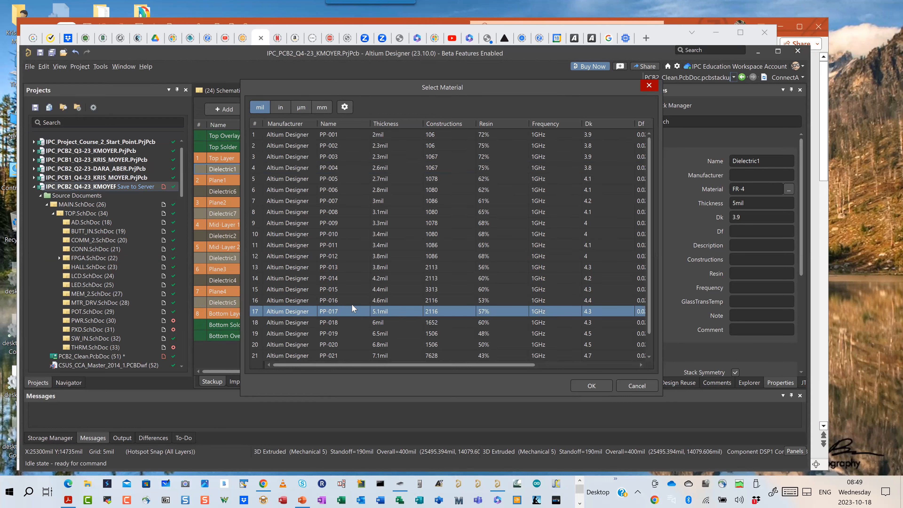
pyautogui.click(608, 386)
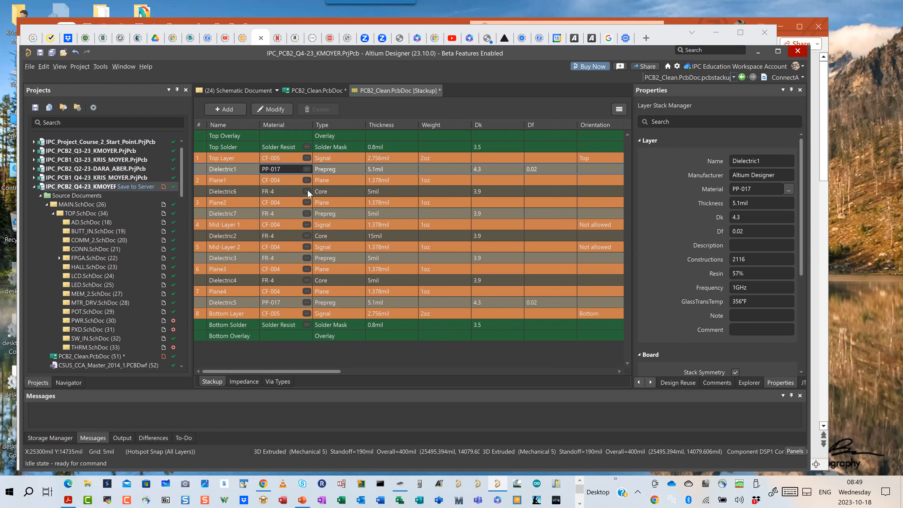
# - Assign the 5mil core material Core-016 to Dielectric6 between Plane1 and Plane2
pyautogui.click(307, 190)
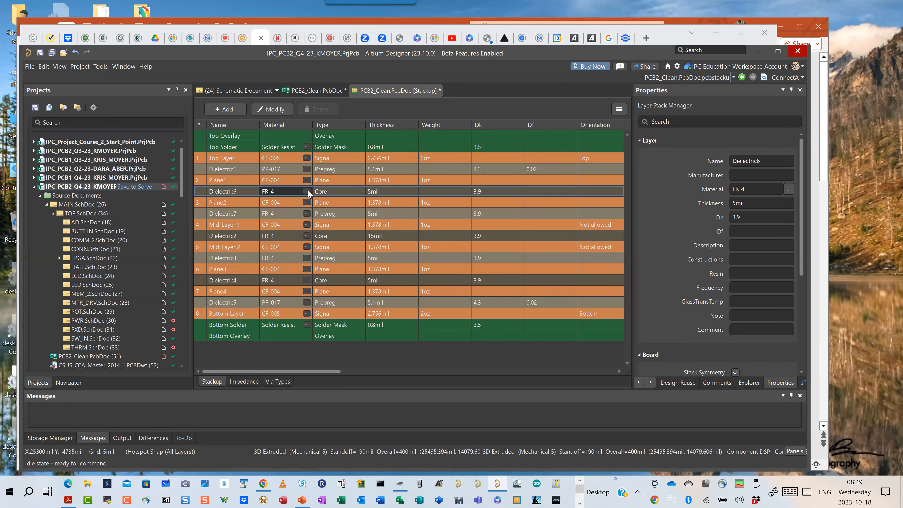
pyautogui.click(306, 191)
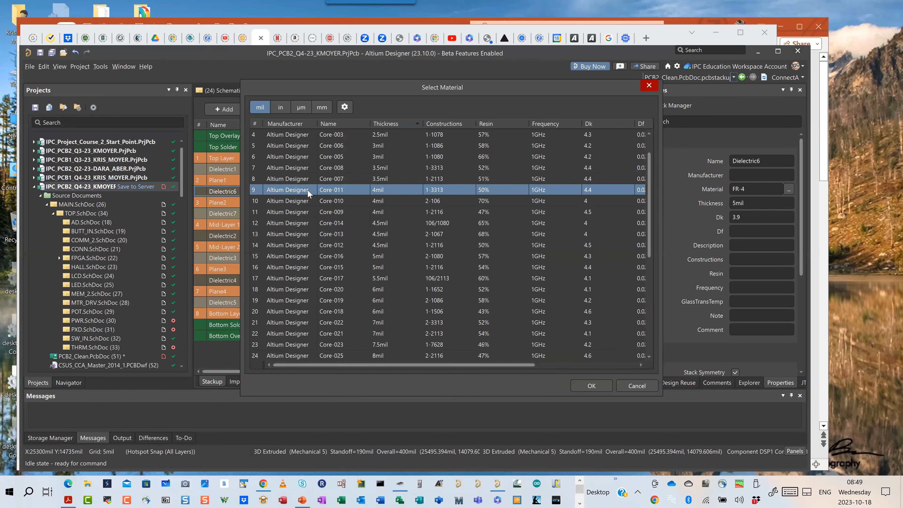
pyautogui.click(386, 259)
pyautogui.click(591, 385)
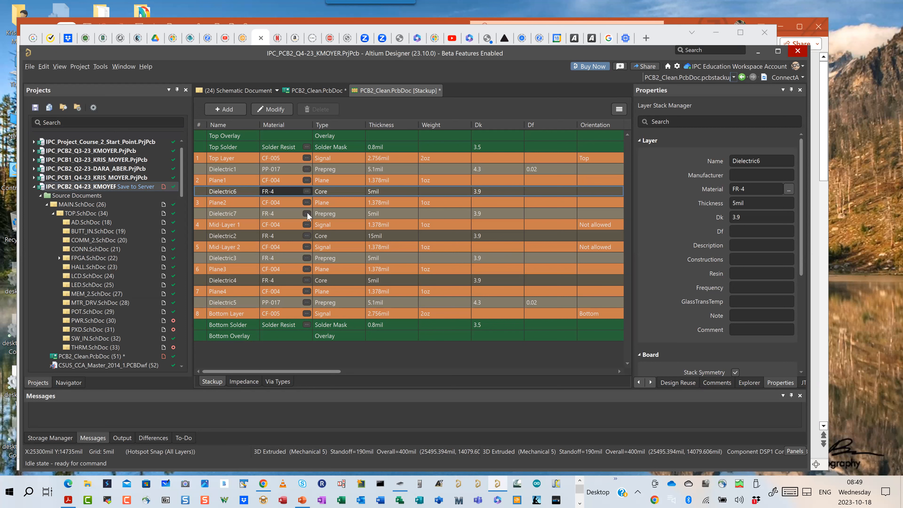
# - Set the material of the Dielectric7 prepreg below Plane2 to PP-017, 5.1mil thick
pyautogui.click(307, 212)
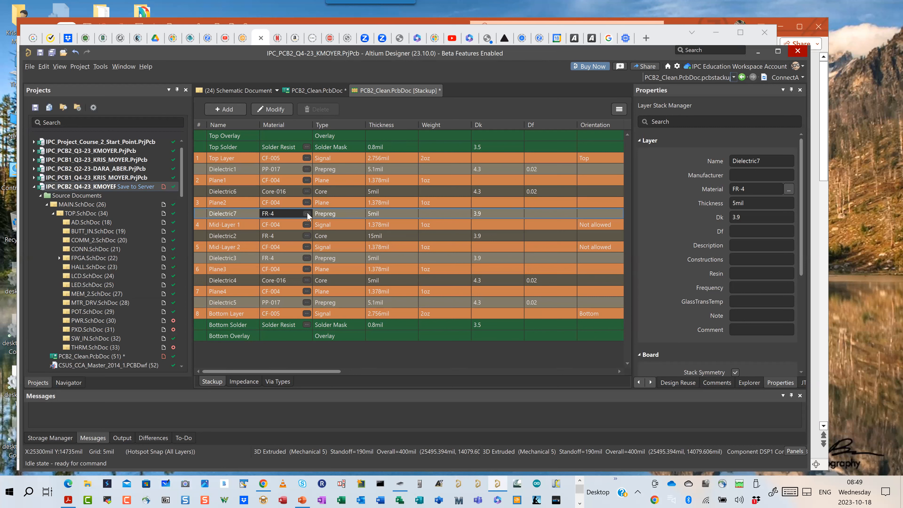
pyautogui.click(306, 213)
pyautogui.click(307, 211)
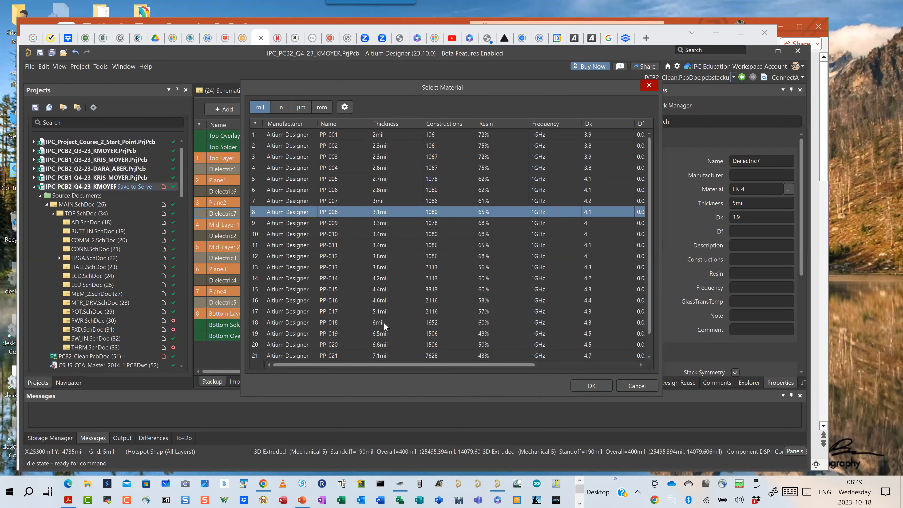
pyautogui.click(383, 310)
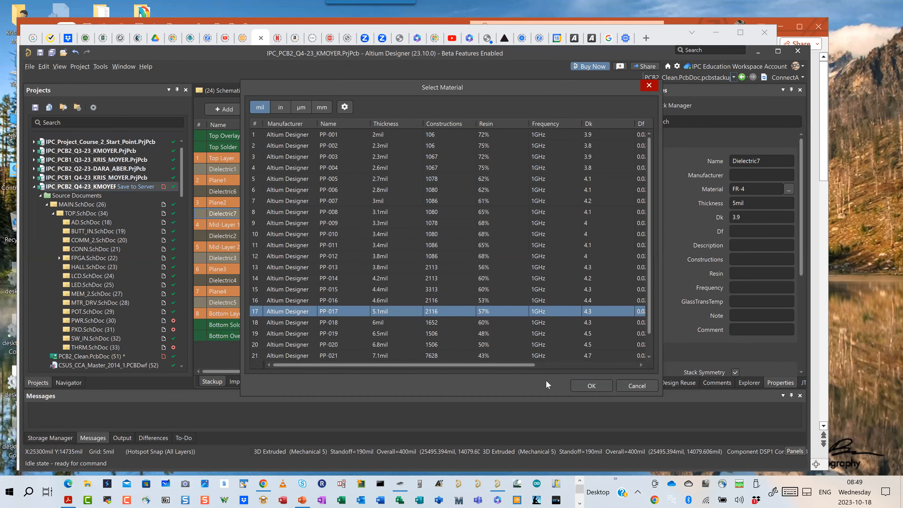
pyautogui.click(587, 382)
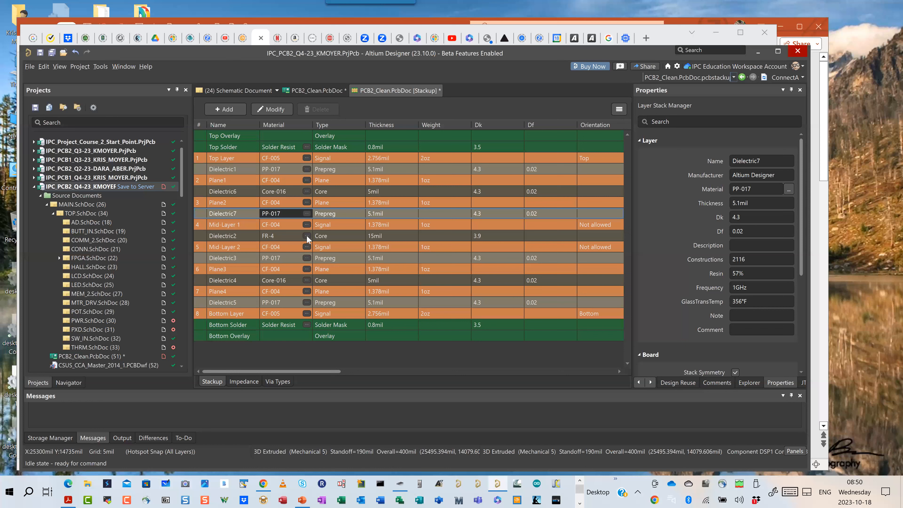
# - Assign the 15mil core material Core-033 to Dielectric2 between the two mid signal layers
pyautogui.click(306, 236)
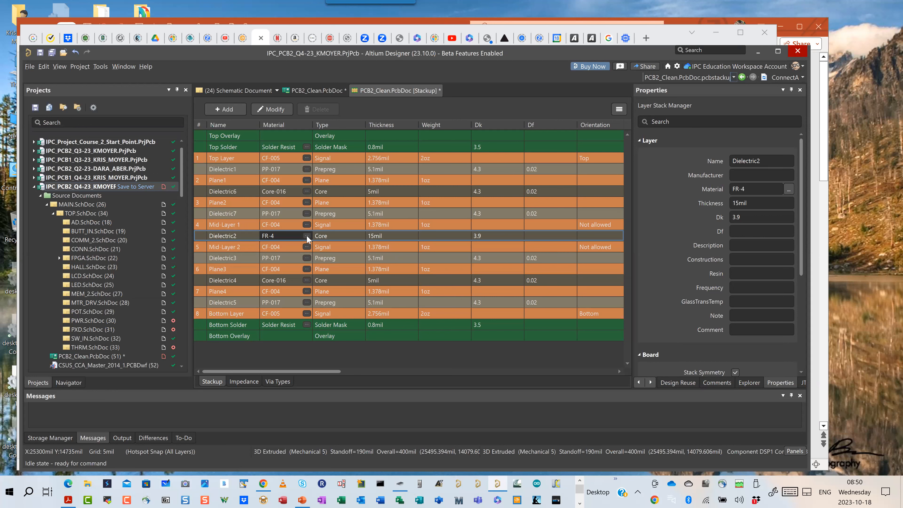
pyautogui.click(306, 235)
pyautogui.click(401, 234)
pyautogui.scroll(-4, 389, 315)
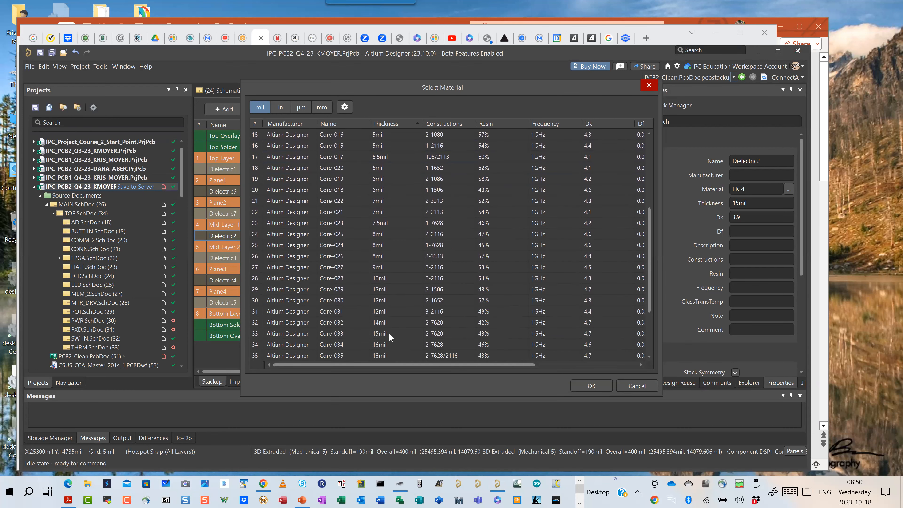
pyautogui.click(388, 334)
pyautogui.click(593, 385)
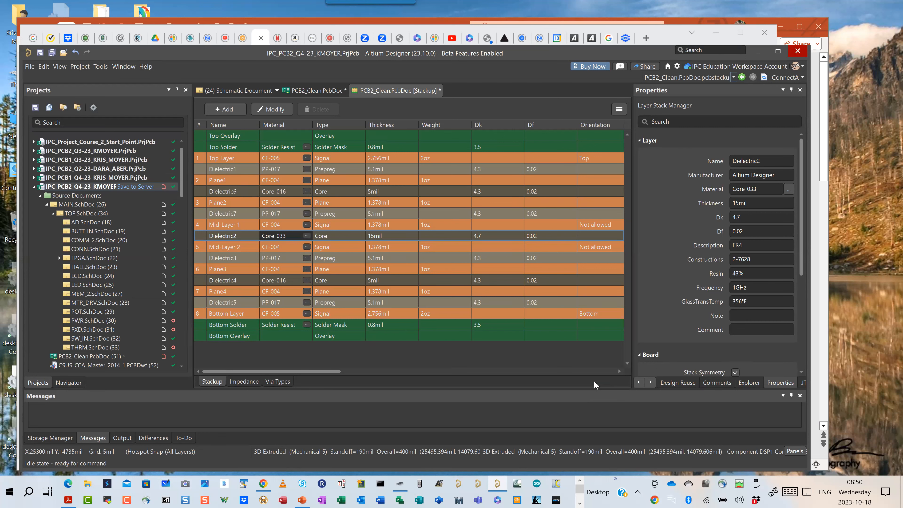
# - Insert a new signal layer below the Top Layer in the stackup
pyautogui.click(246, 156)
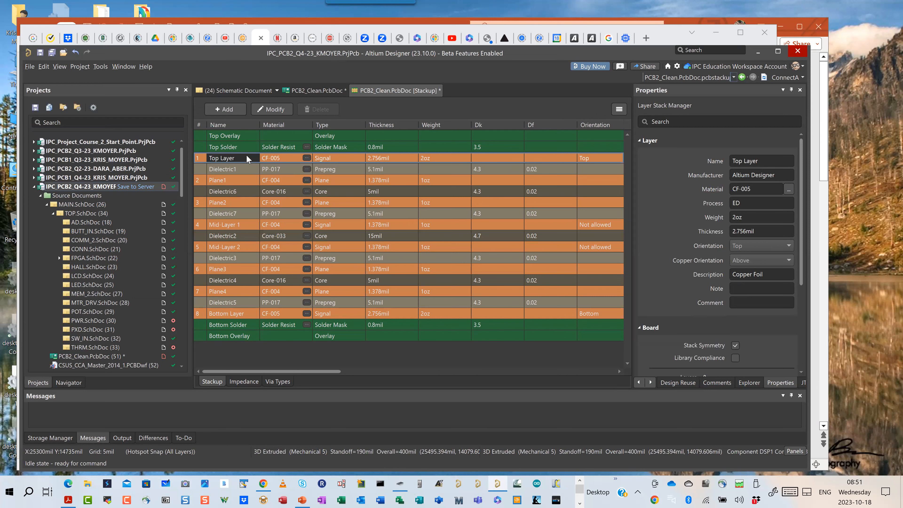
pyautogui.rightClick(247, 157)
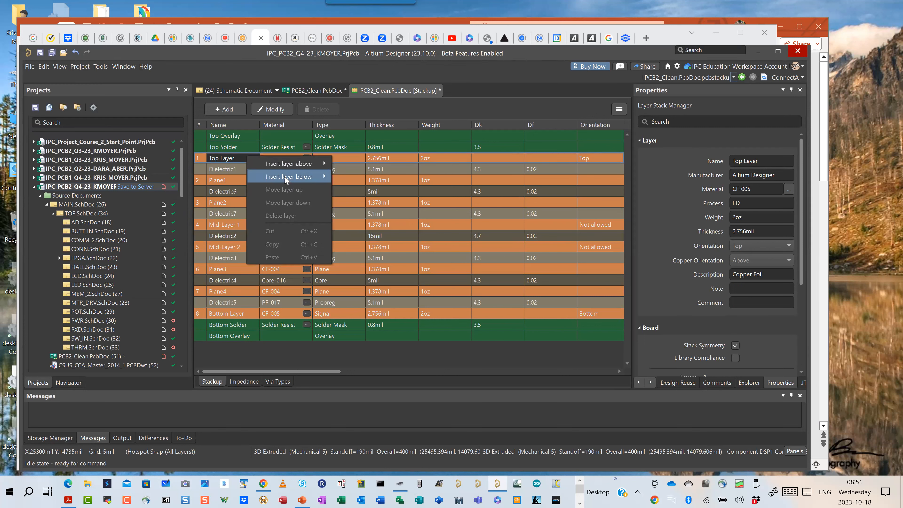
pyautogui.moveTo(311, 177)
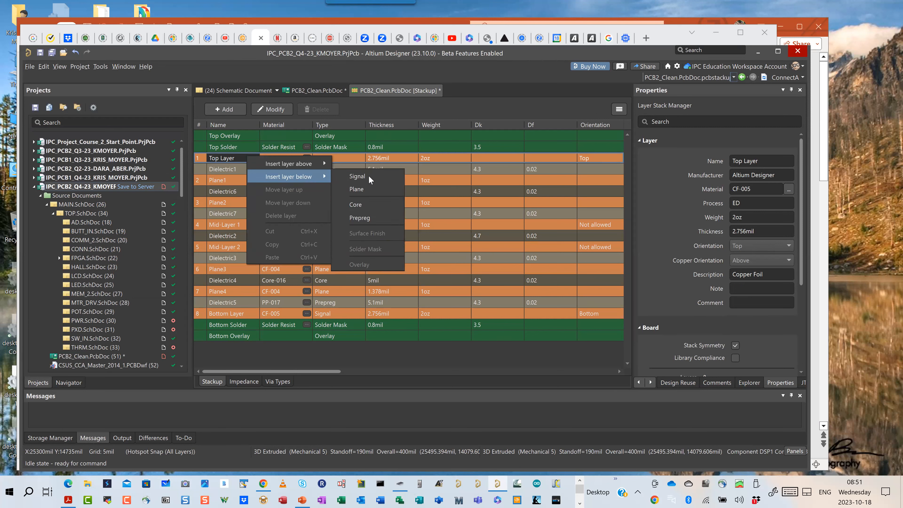
pyautogui.click(357, 175)
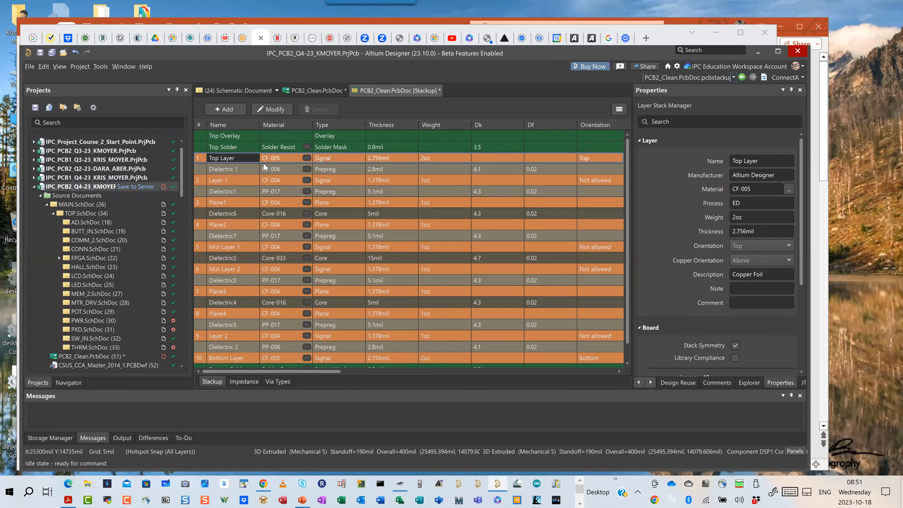
# - Set the new Dielectric 1 prepreg directly beneath the Top Layer to the 2mil material PP-001
pyautogui.click(306, 168)
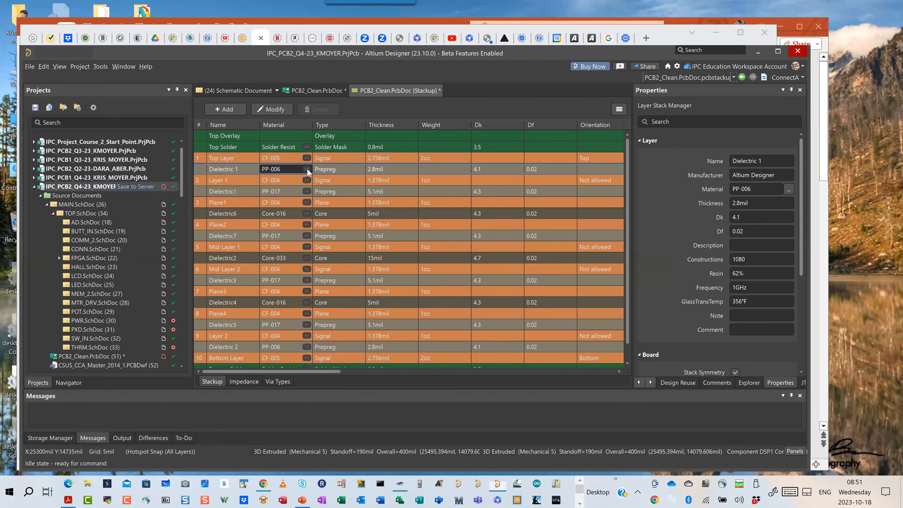
pyautogui.click(306, 169)
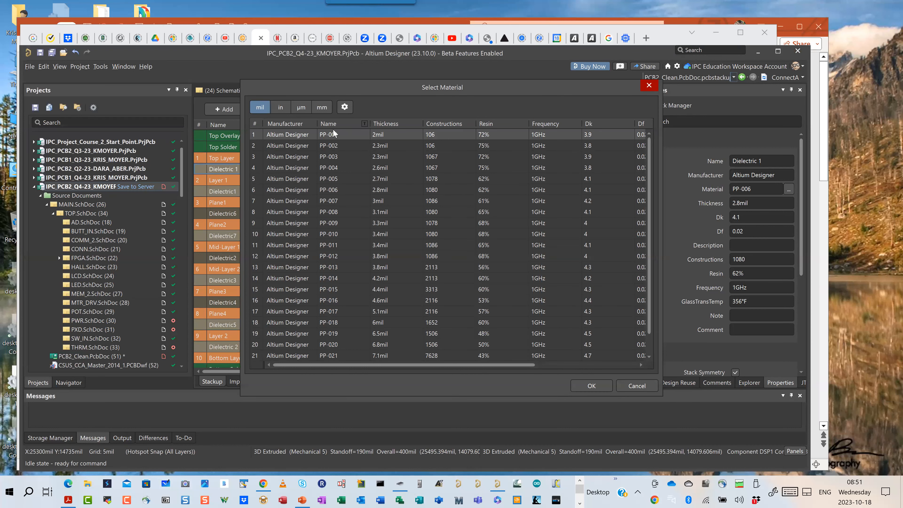
pyautogui.click(283, 135)
pyautogui.click(591, 386)
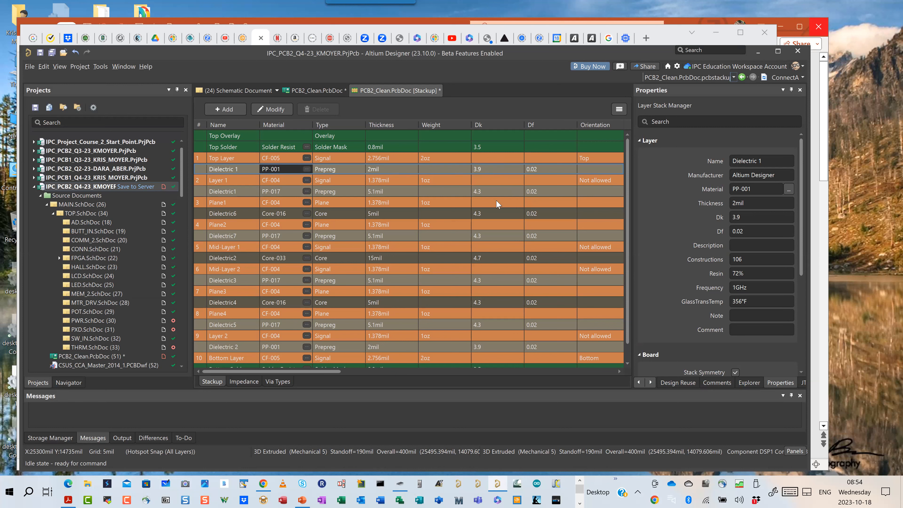
# - Set the Dk of Dielectric1, Dielectric6, Dielectric7 and Dielectric2 to 3.9
pyautogui.click(482, 191)
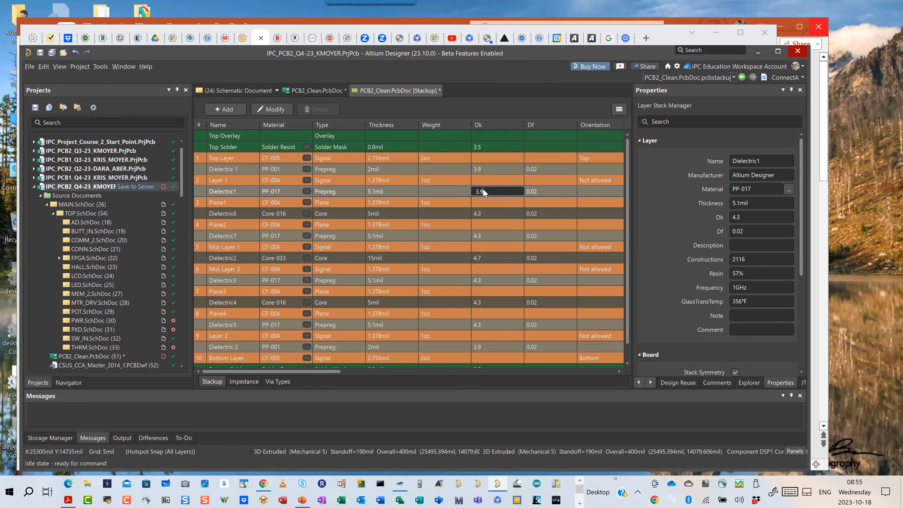
pyautogui.click(493, 217)
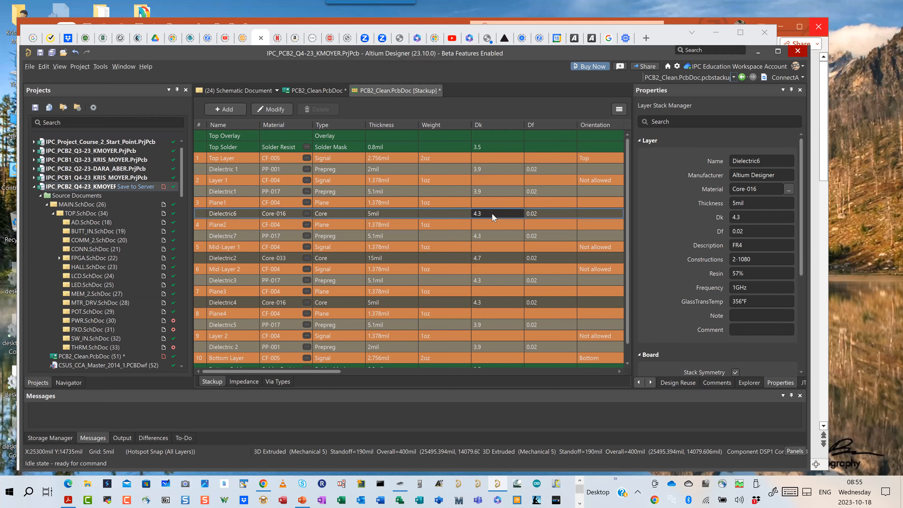
pyautogui.write('3.9')
pyautogui.click(483, 236)
pyautogui.write('3.9')
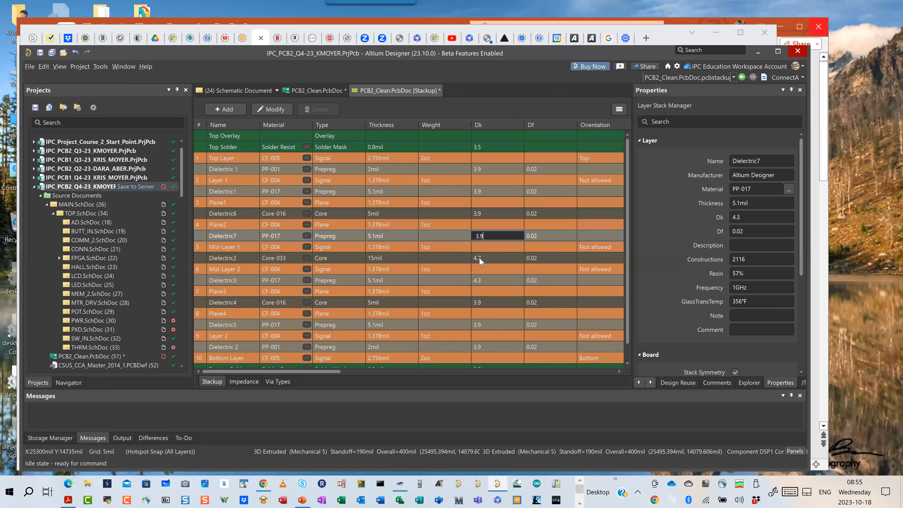
pyautogui.press('Return')
pyautogui.click(483, 258)
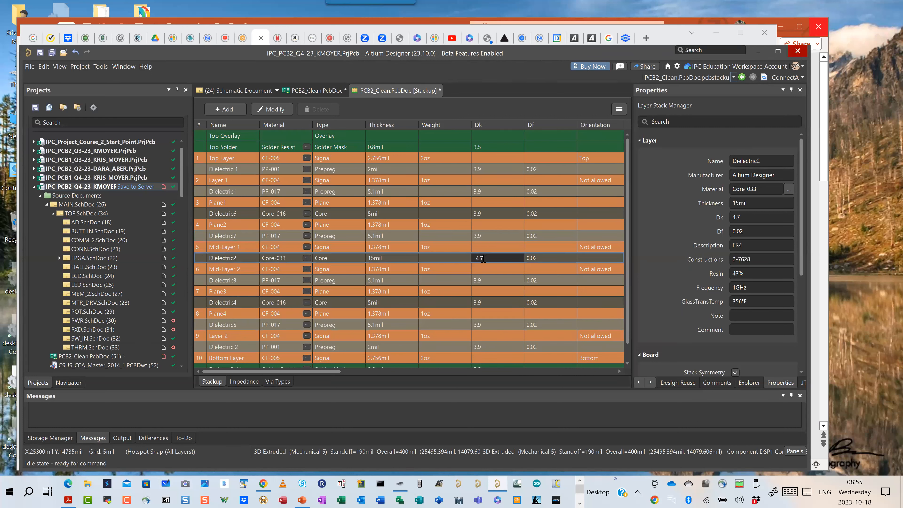
pyautogui.write('3.9')
pyautogui.click(498, 213)
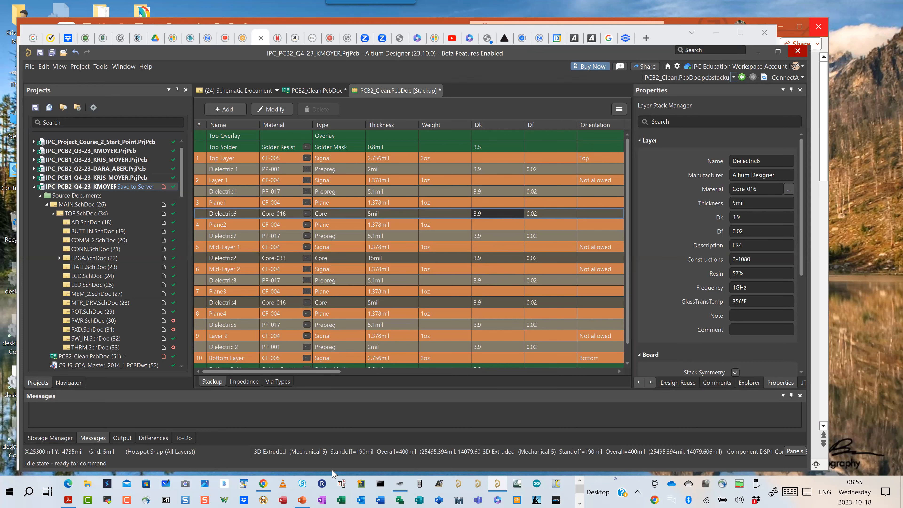
# - Switch to Chrome and open Isola's PCB laminate and prepreg products page from the isola laminate search, dismissing the privacy notice
pyautogui.click(263, 484)
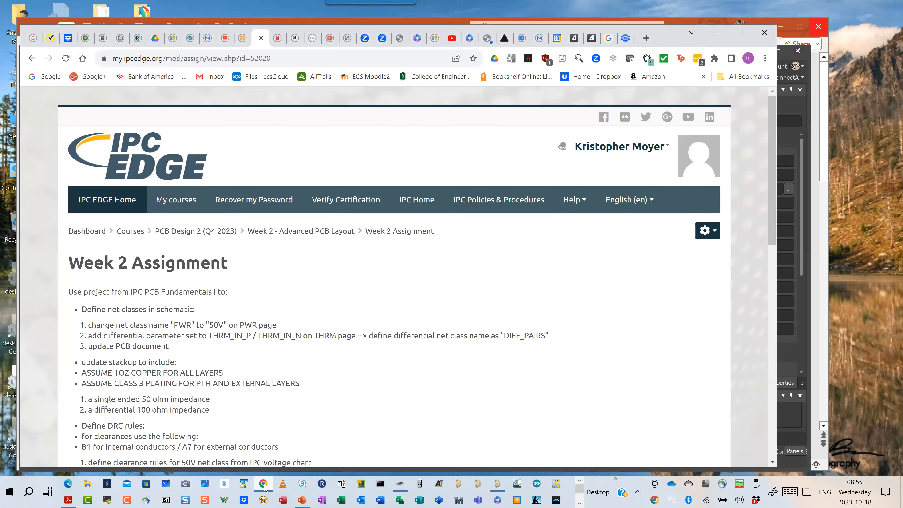
pyautogui.click(600, 44)
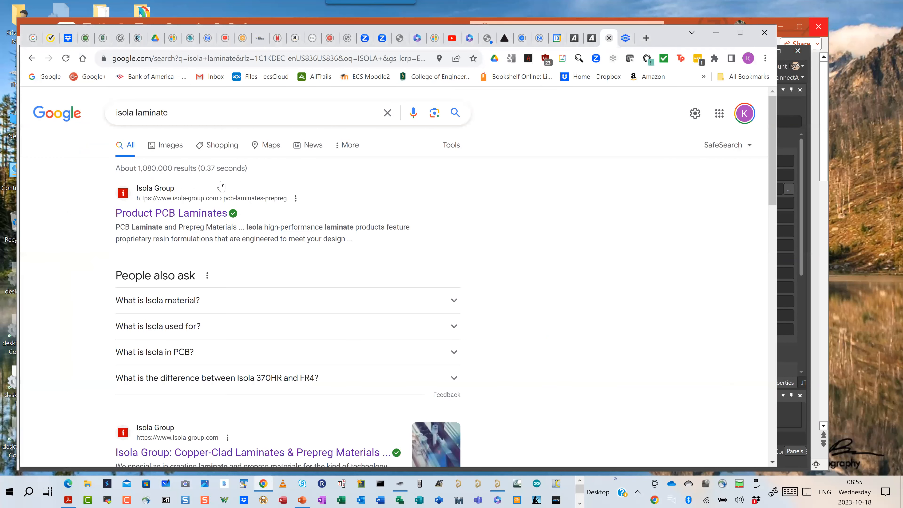
pyautogui.click(159, 215)
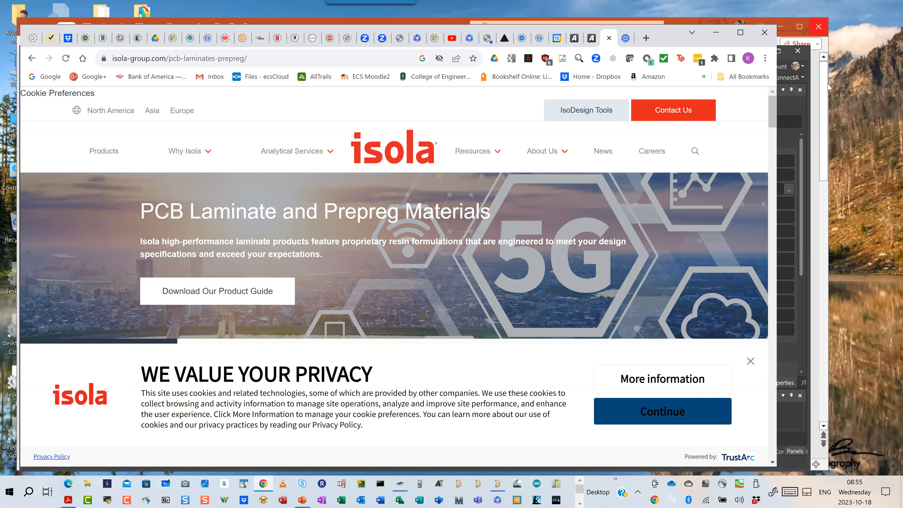
pyautogui.click(750, 361)
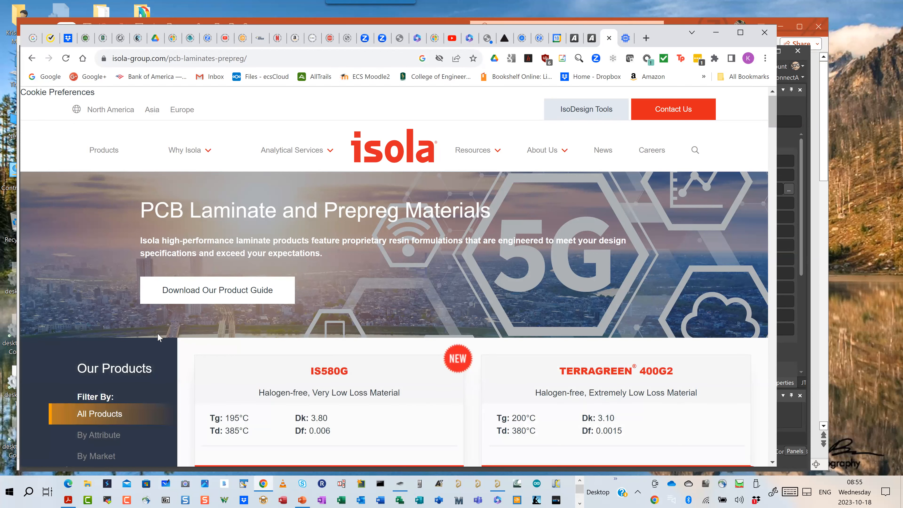
# - Filter the Isola products by slash sheet 126 through the advanced search and open the 370HR product page
pyautogui.scroll(-3, 160, 338)
pyautogui.click(129, 358)
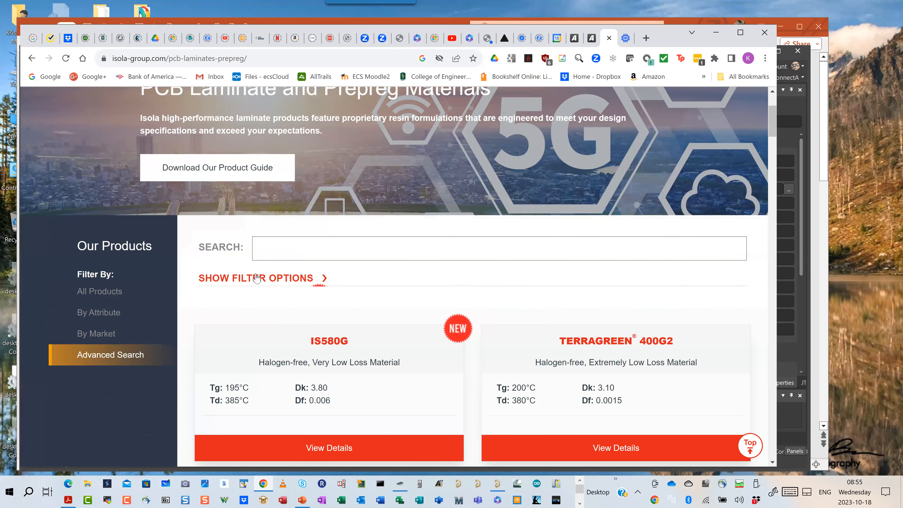
pyautogui.click(263, 279)
pyautogui.scroll(-3, 268, 320)
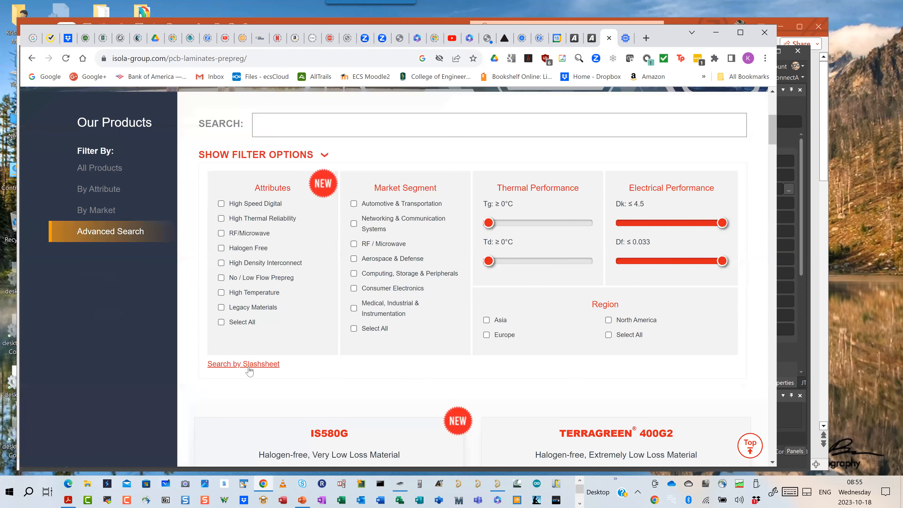
pyautogui.click(274, 364)
pyautogui.scroll(-3, 317, 372)
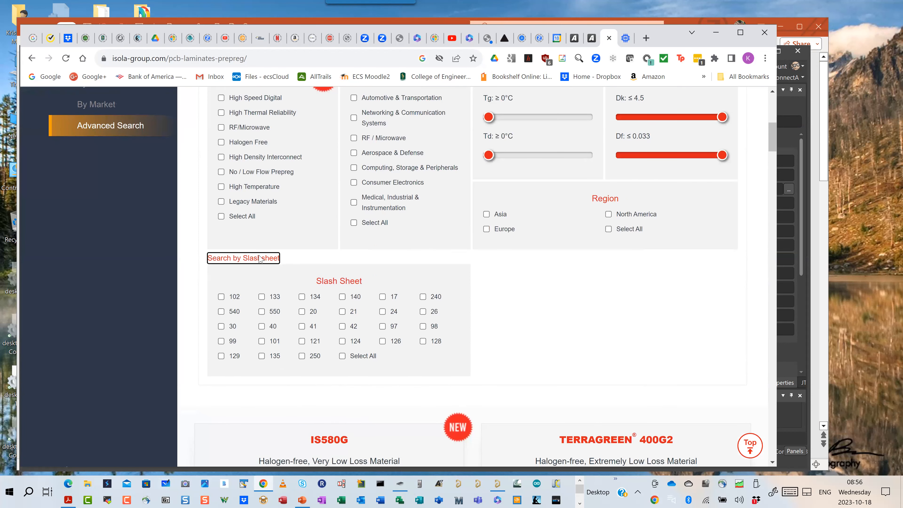
pyautogui.click(382, 341)
pyautogui.scroll(-8, 650, 335)
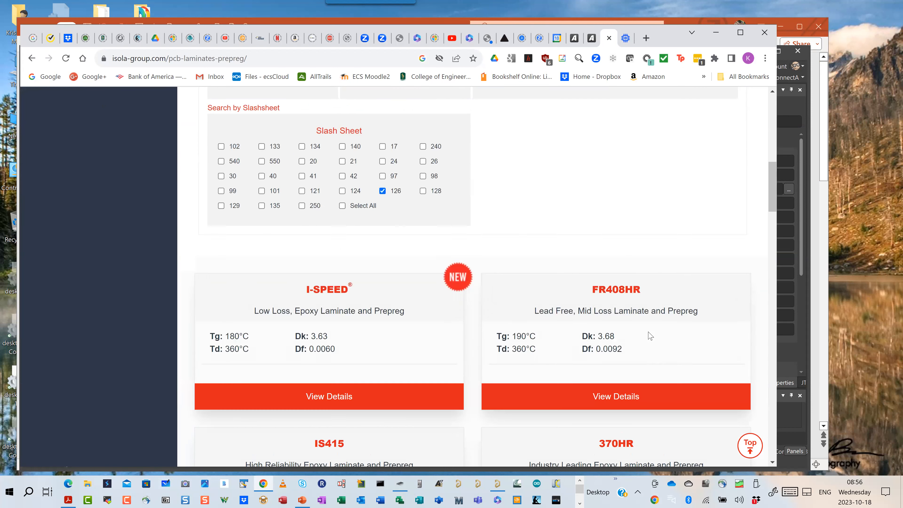
pyautogui.click(617, 339)
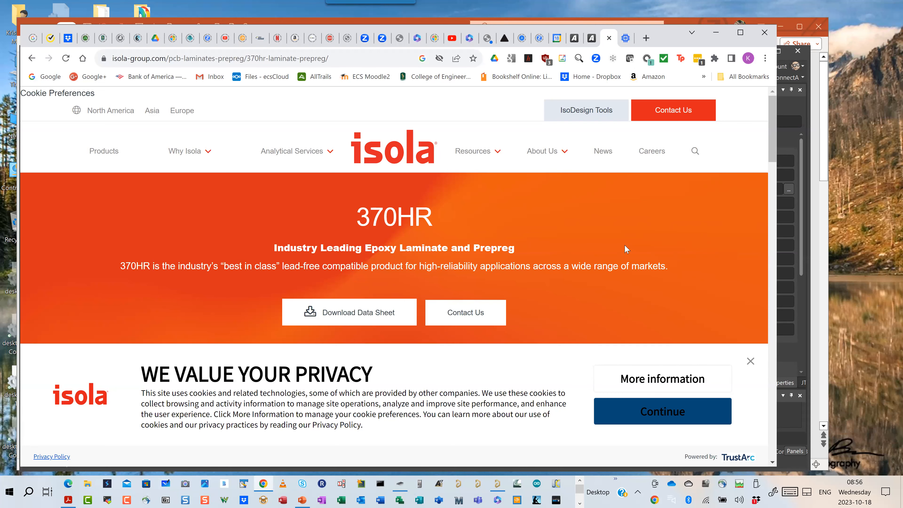
# - Dismiss the privacy notice on the 370HR product page and open the material's Constructions data
pyautogui.scroll(-8, 627, 249)
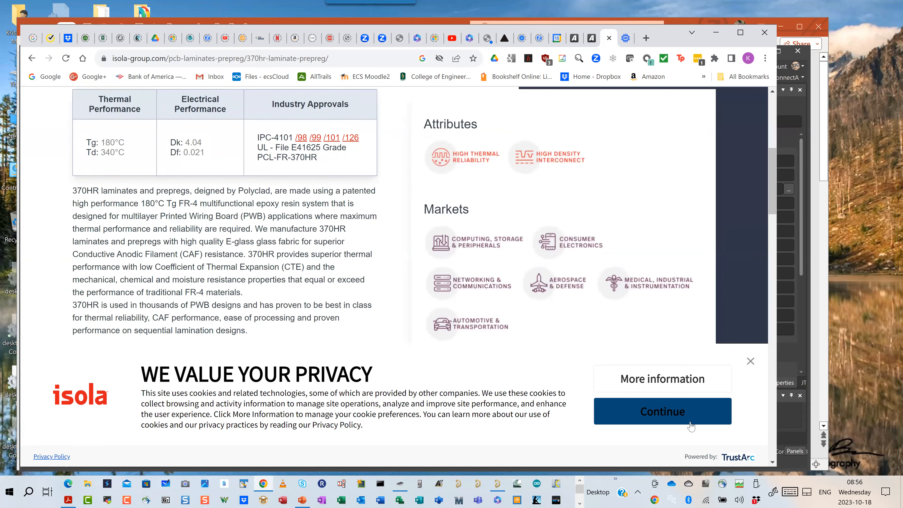
pyautogui.click(689, 420)
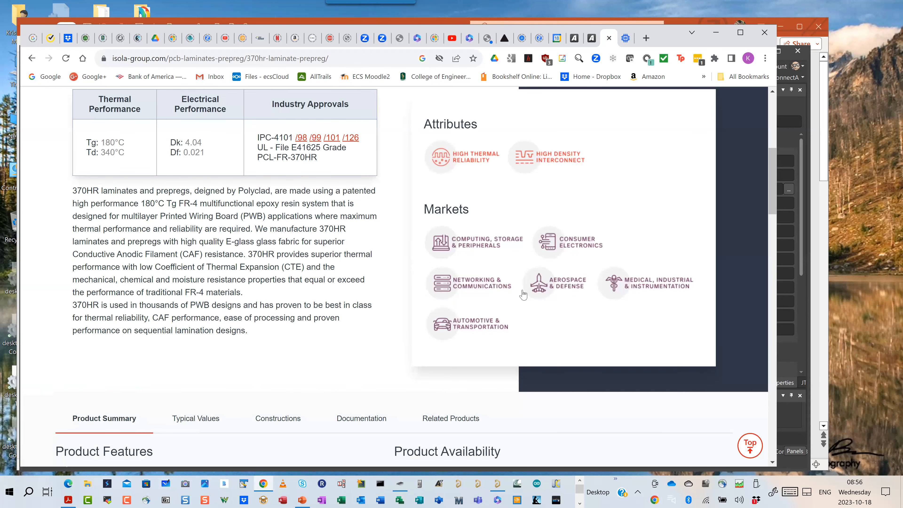
pyautogui.scroll(-5, 362, 269)
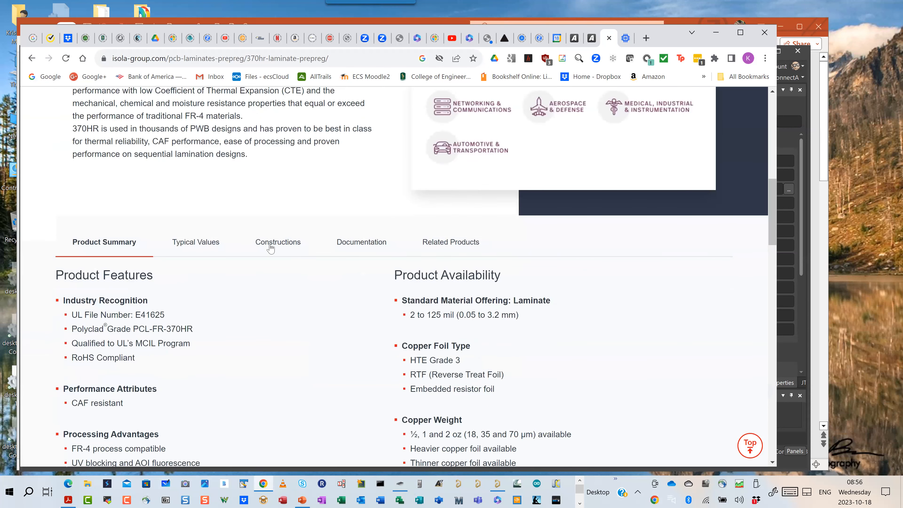
pyautogui.click(274, 246)
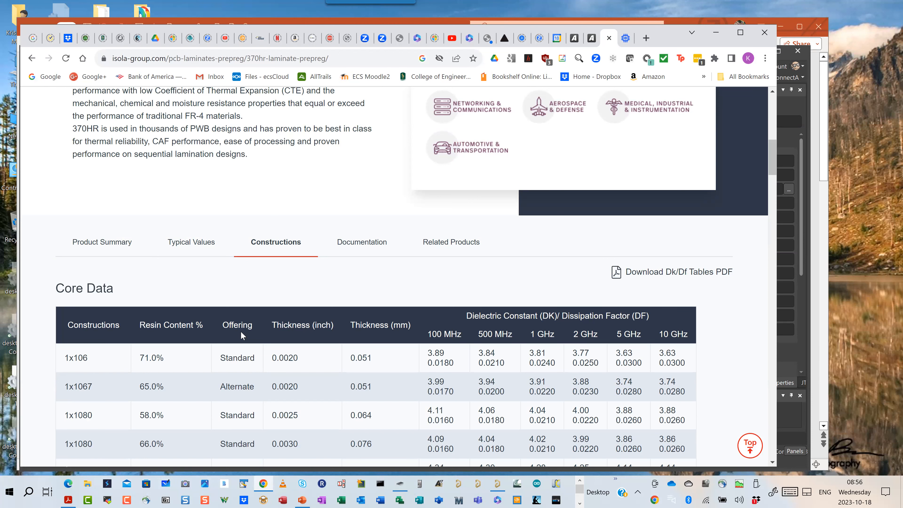
# - Examine the 370HR Core Data table for the Dk and Df of each construction by resin content, thickness and frequency
pyautogui.scroll(-5, 194, 350)
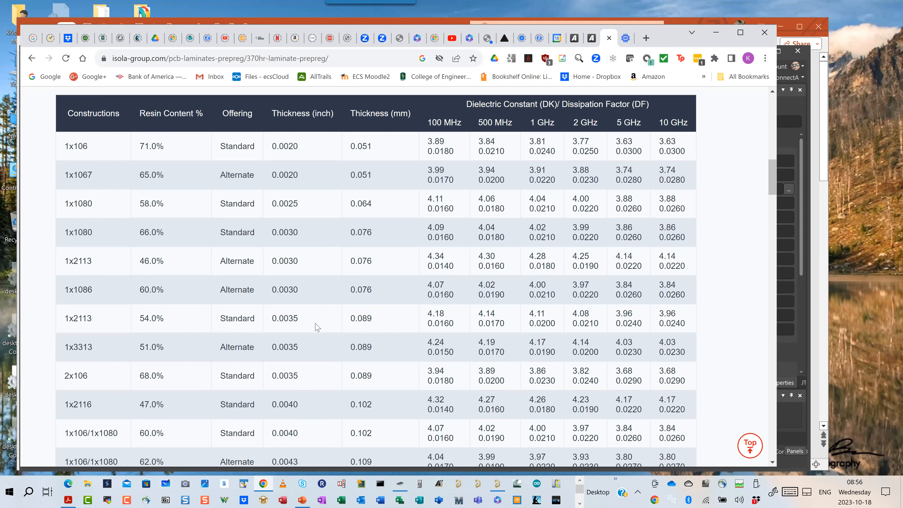
pyautogui.scroll(-2, 317, 327)
pyautogui.scroll(-1, 317, 327)
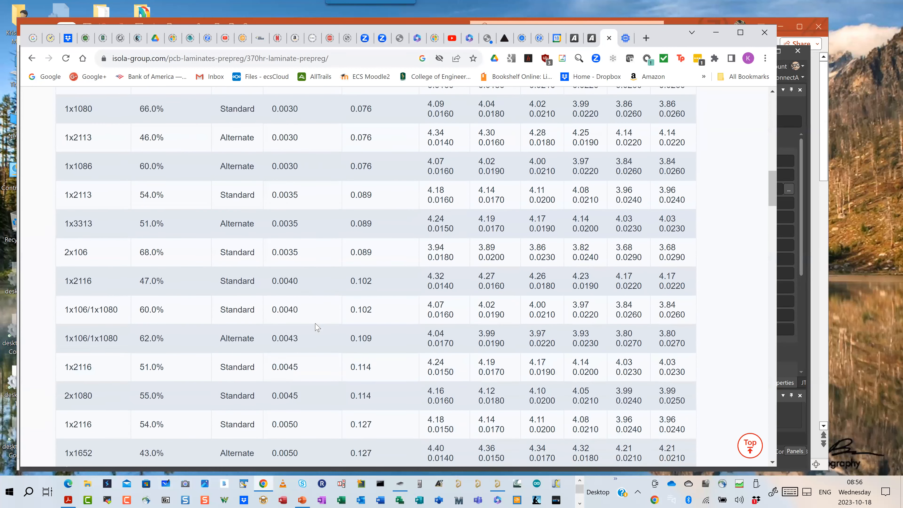
pyautogui.scroll(-1, 316, 338)
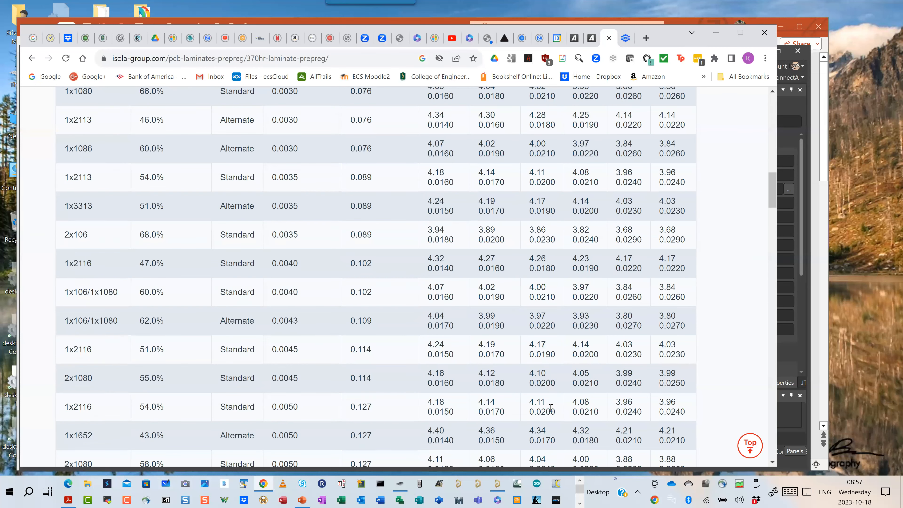
pyautogui.scroll(3, 548, 391)
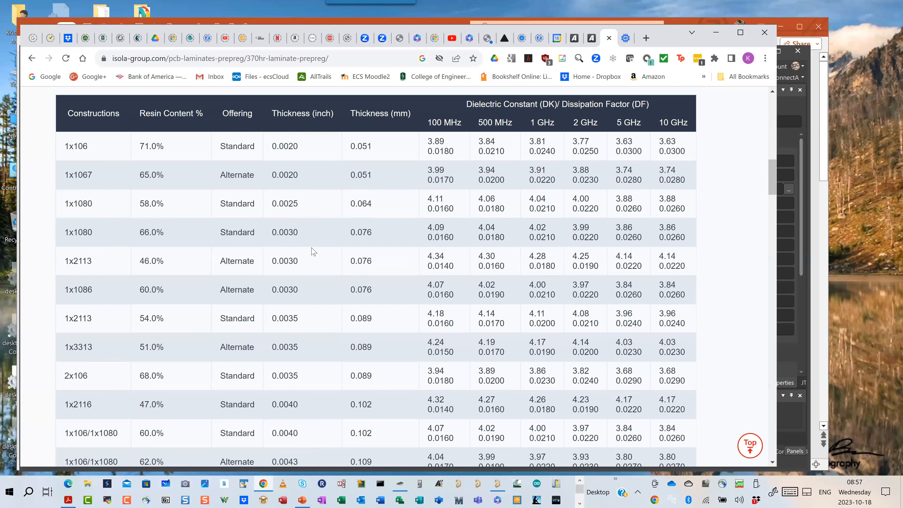
pyautogui.scroll(-1, 312, 251)
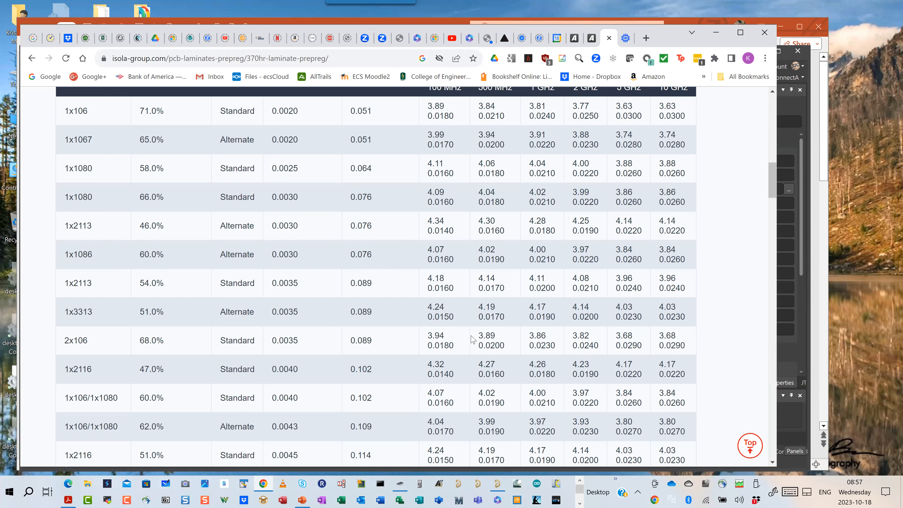
pyautogui.scroll(1, 517, 331)
pyautogui.scroll(2, 519, 335)
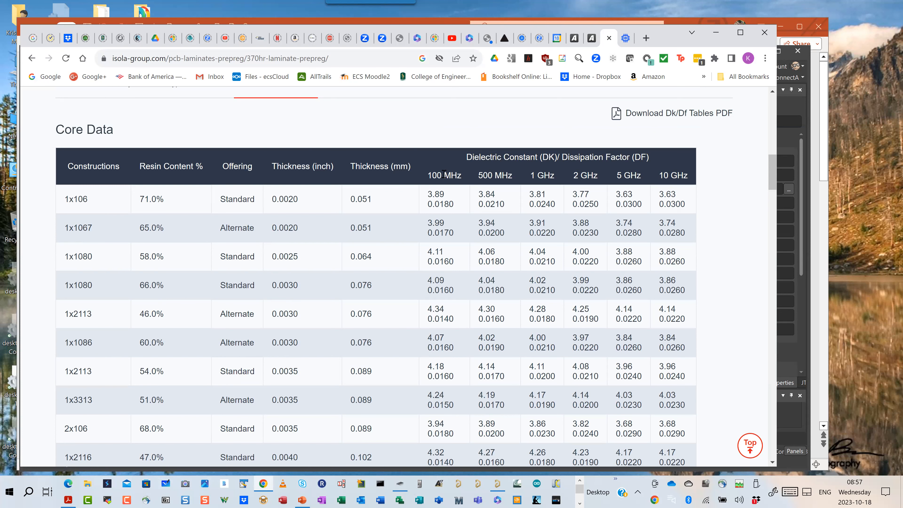
pyautogui.scroll(-2, 444, 174)
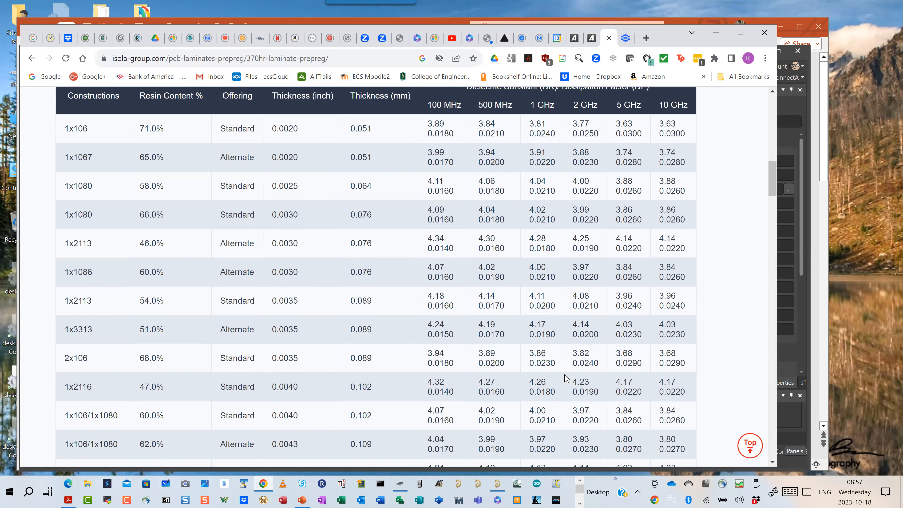
pyautogui.scroll(-6, 566, 378)
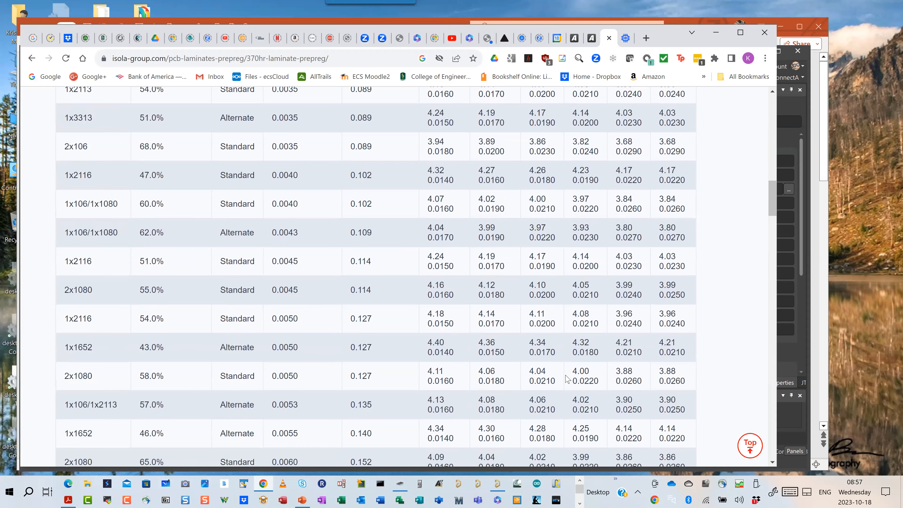
# - Examine the 370HR Prepreg Data table's thicknesses and Dk/Df values by frequency, checking briefly against the Altium Designer layer stack
pyautogui.scroll(-4, 565, 378)
pyautogui.scroll(-20, 565, 378)
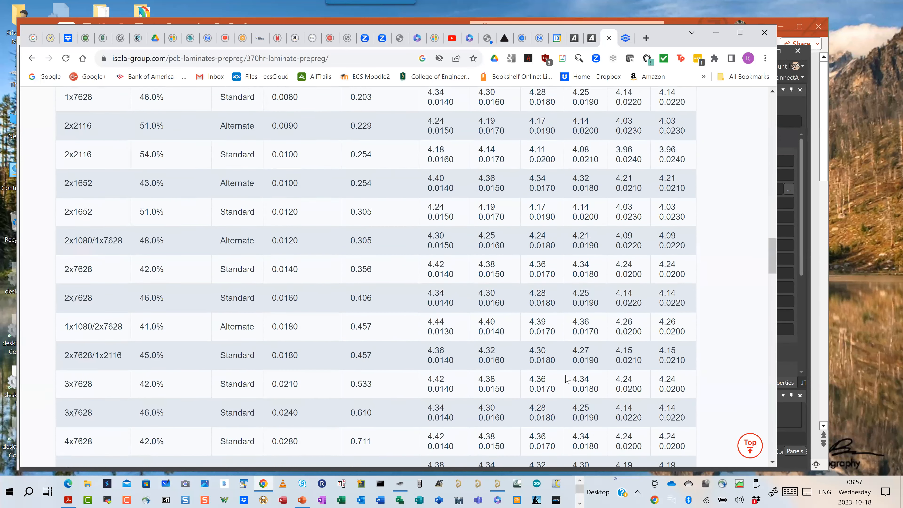
pyautogui.scroll(2, 566, 375)
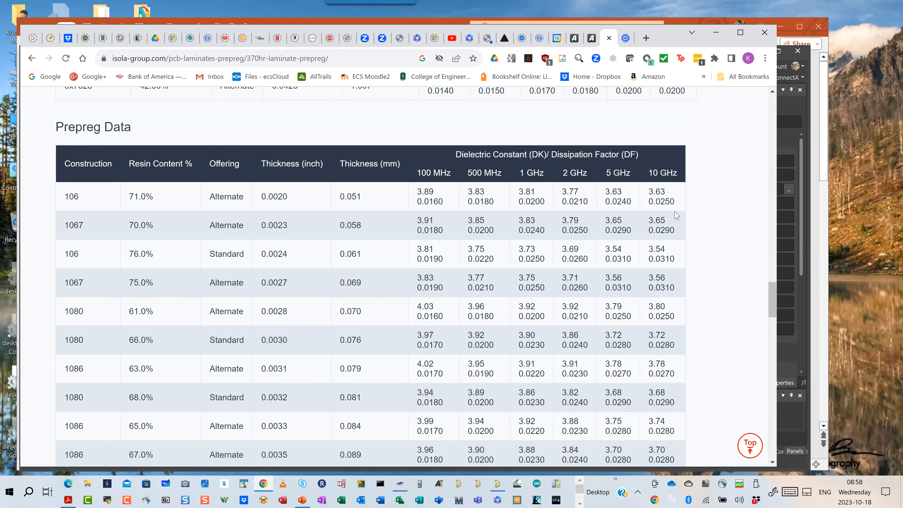
pyautogui.scroll(-1, 675, 216)
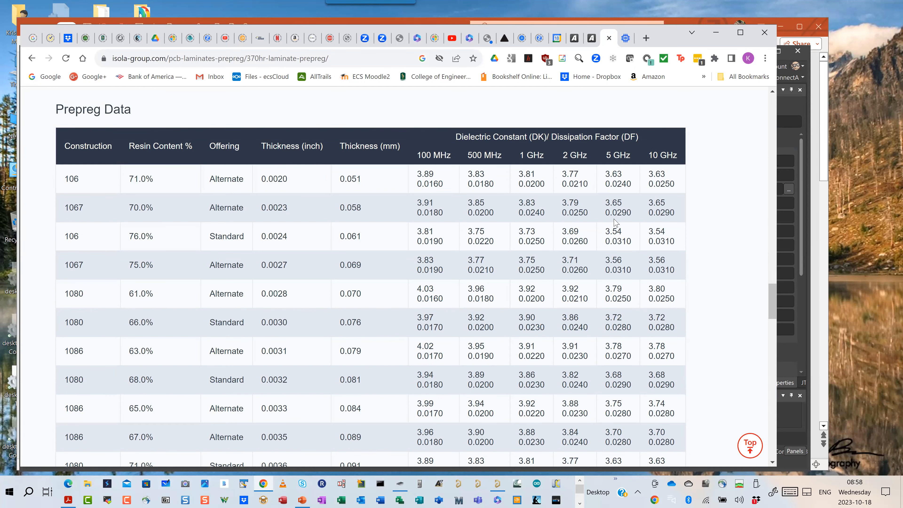
pyautogui.scroll(-3, 560, 342)
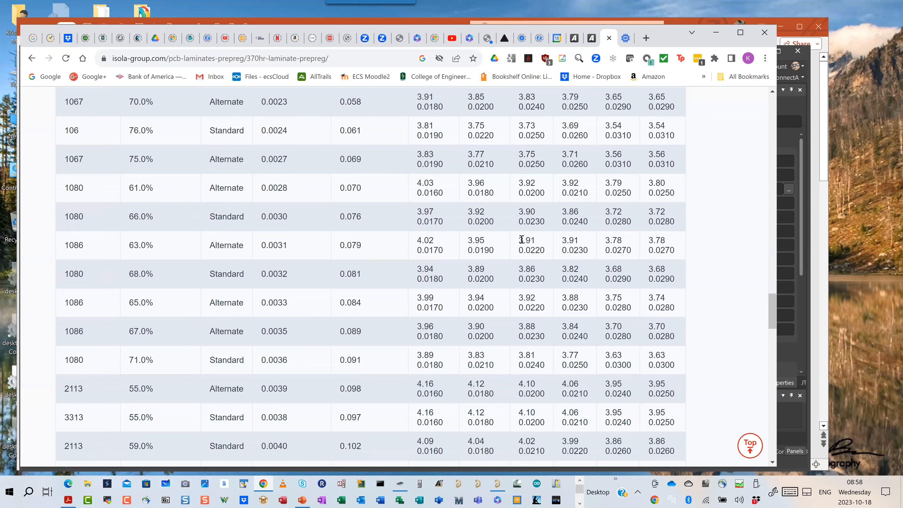
pyautogui.scroll(-3, 516, 392)
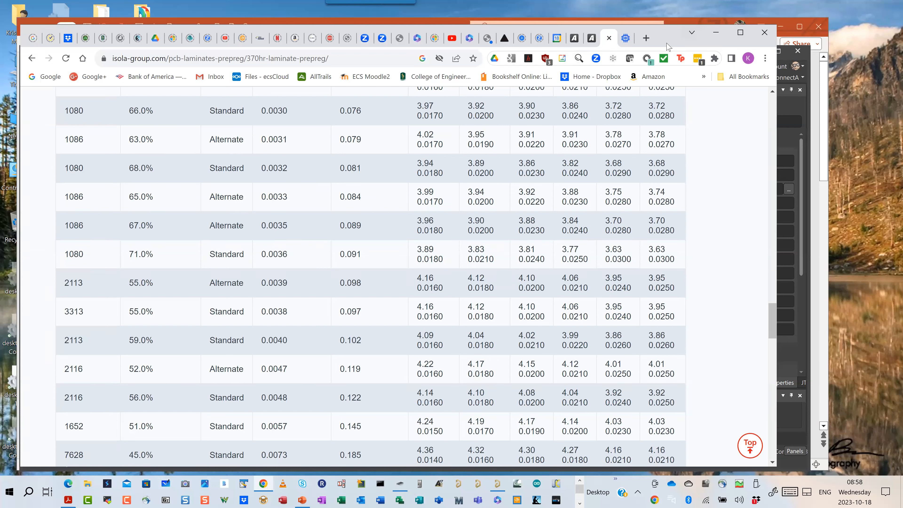
pyautogui.click(716, 32)
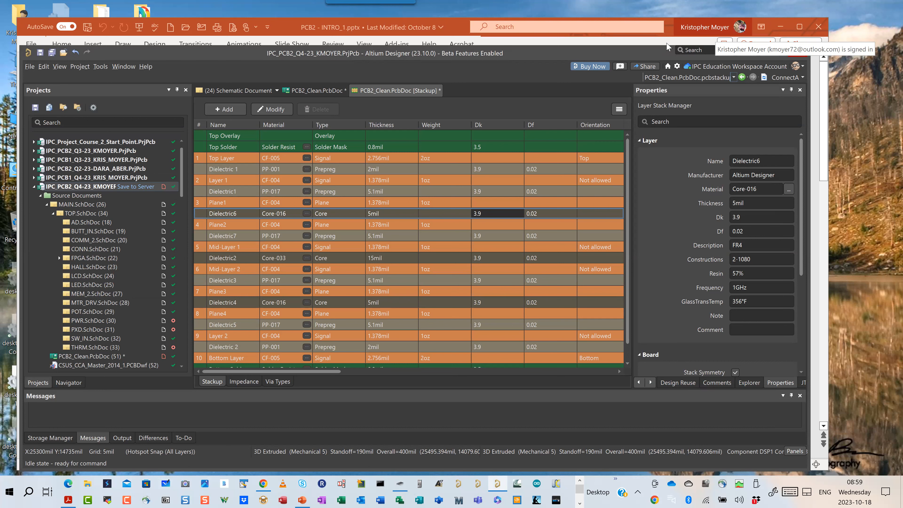
pyautogui.click(262, 489)
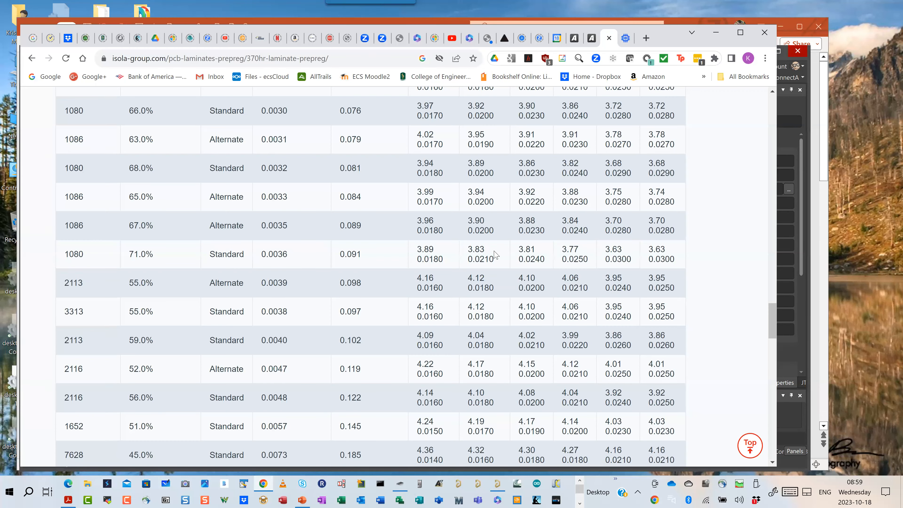
pyautogui.scroll(7, 496, 255)
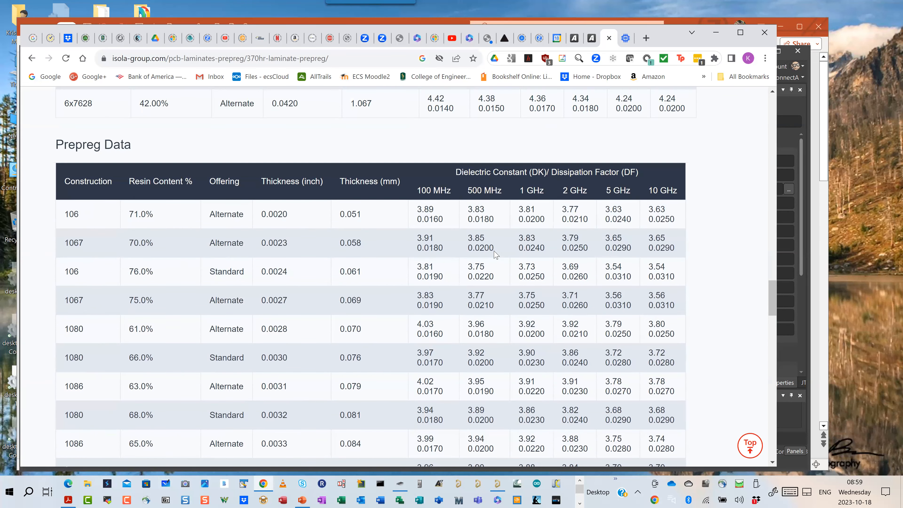
pyautogui.scroll(-1, 496, 255)
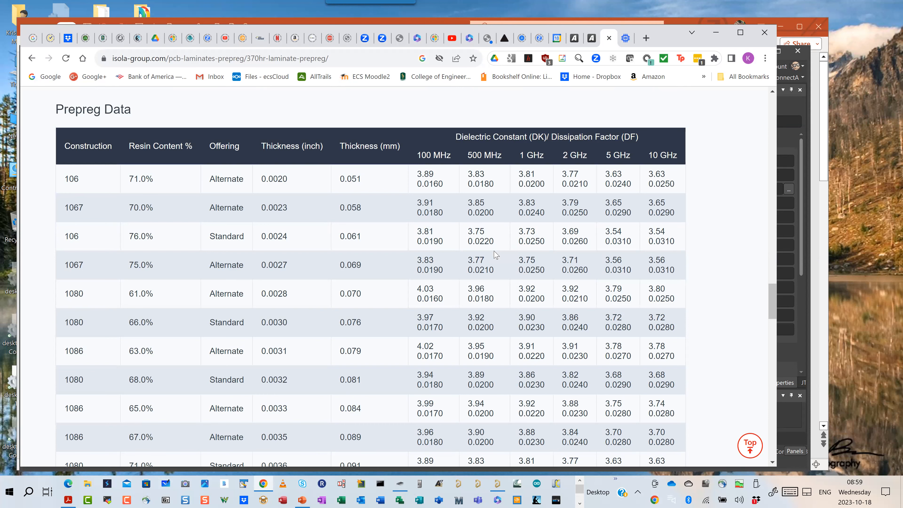
# - Switch to Altium Designer and review the Core and Prepreg entries in the Material Library, closing it without changes
pyautogui.click(796, 111)
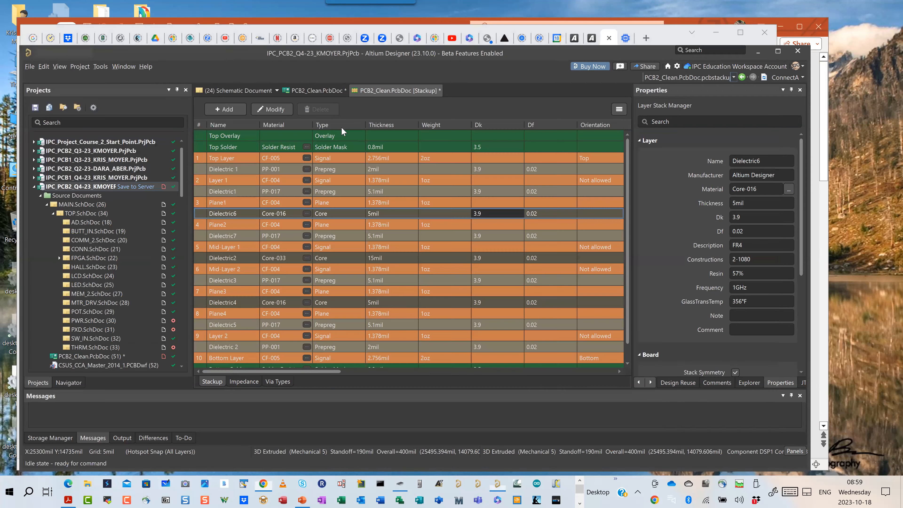
pyautogui.click(99, 65)
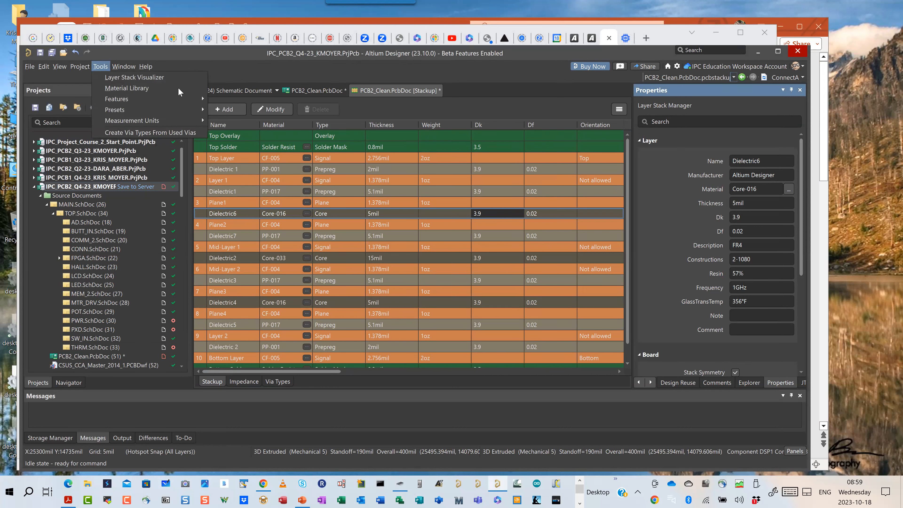
pyautogui.click(130, 87)
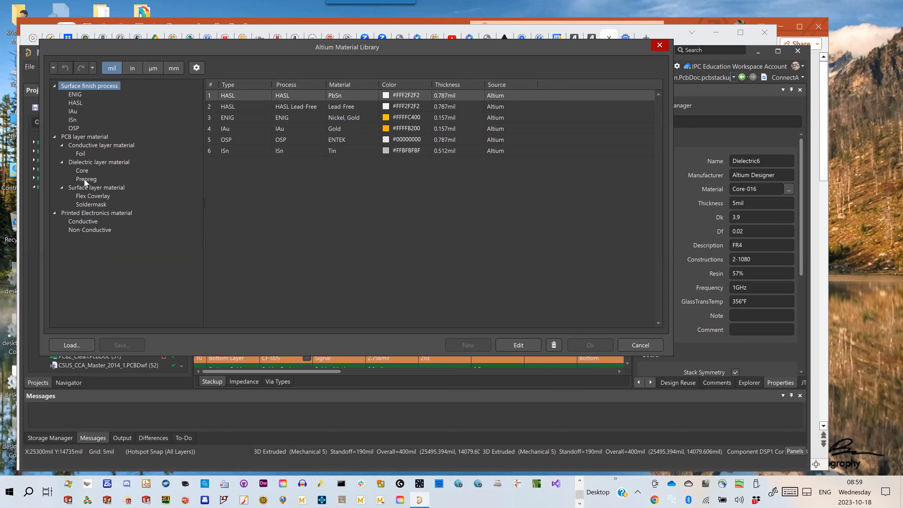
pyautogui.click(82, 171)
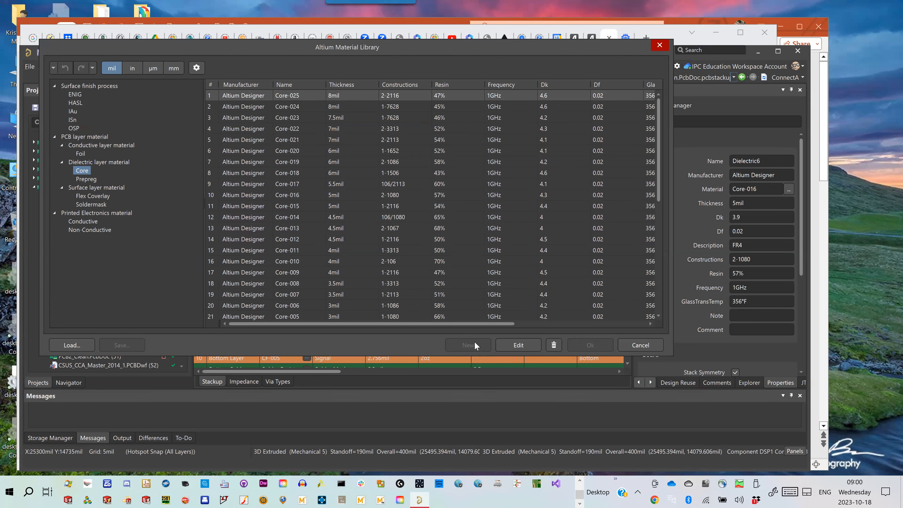
pyautogui.press('Down')
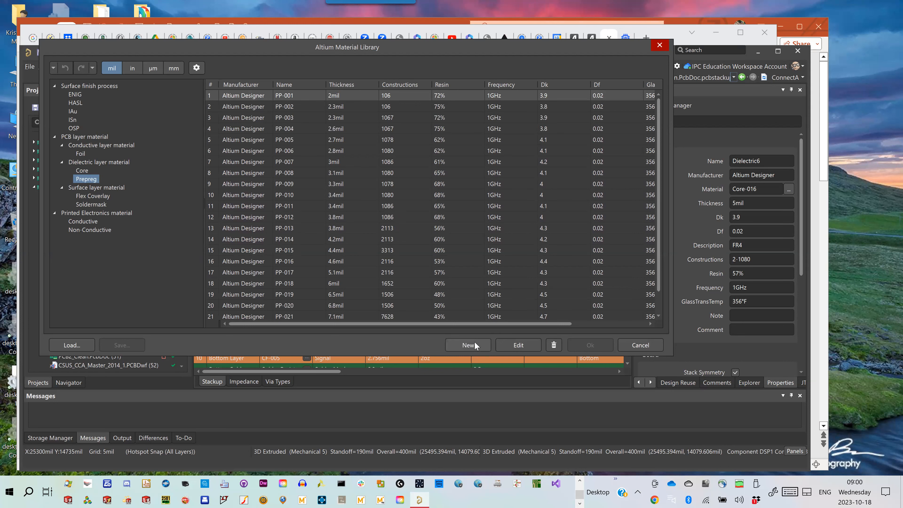
pyautogui.click(643, 346)
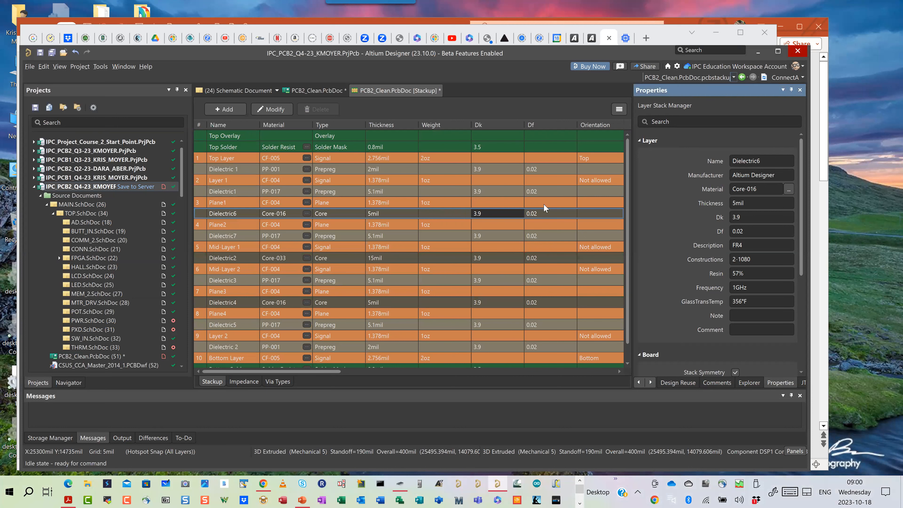
# - Set the manufacturer of the Dielectric6 core layer to ISOLA and its description to 370HR
pyautogui.click(761, 174)
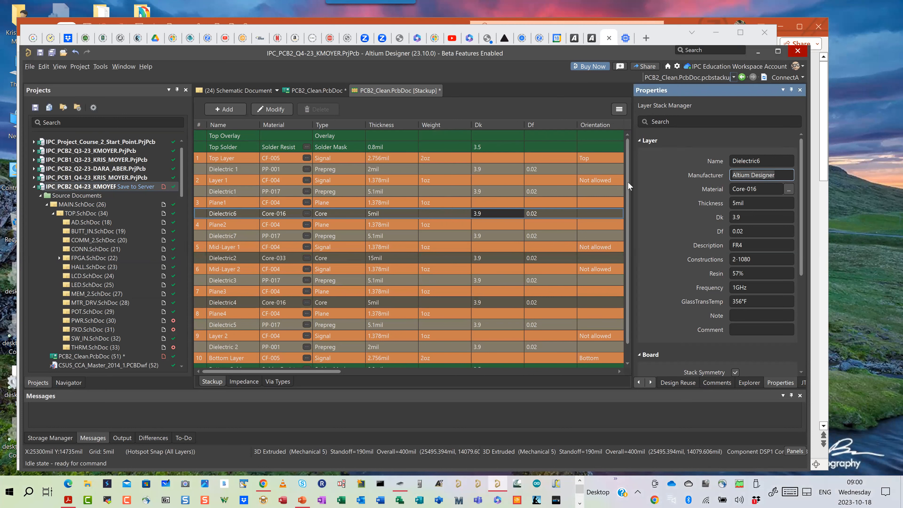
pyautogui.write('ISO')
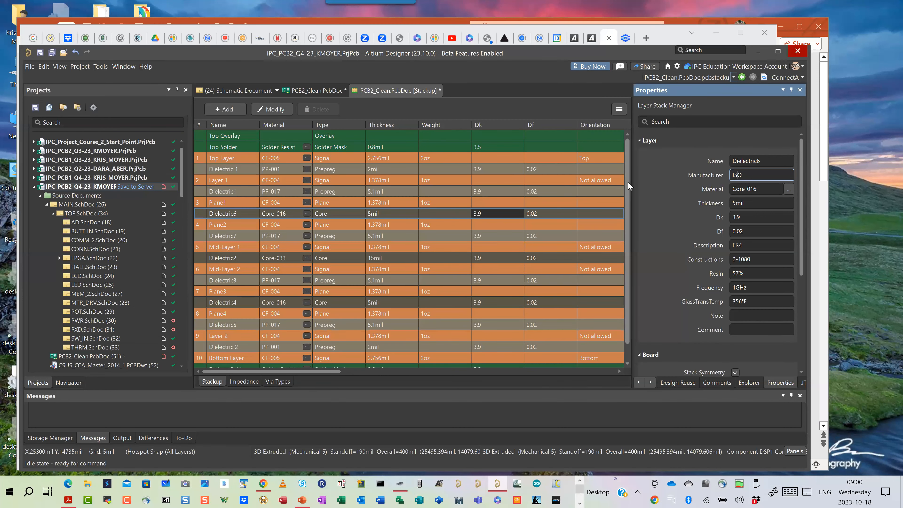
pyautogui.write('LA')
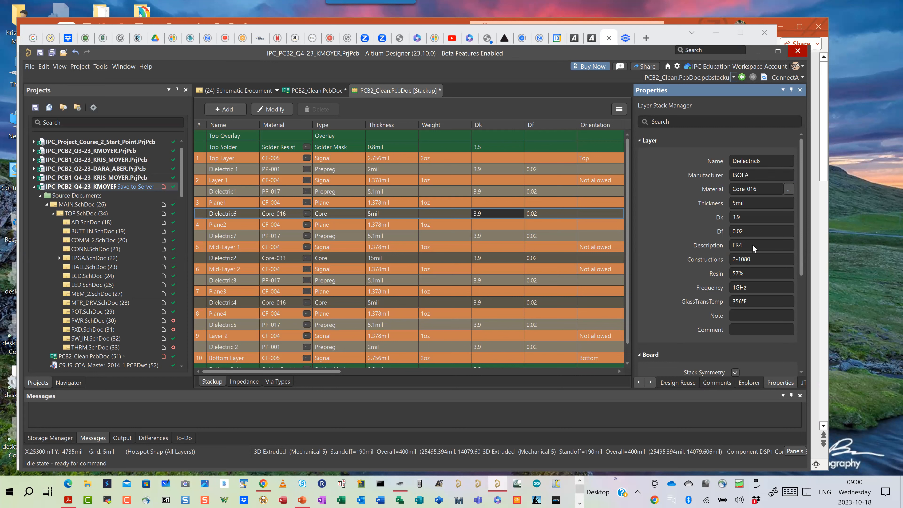
pyautogui.click(712, 244)
pyautogui.write('370HR')
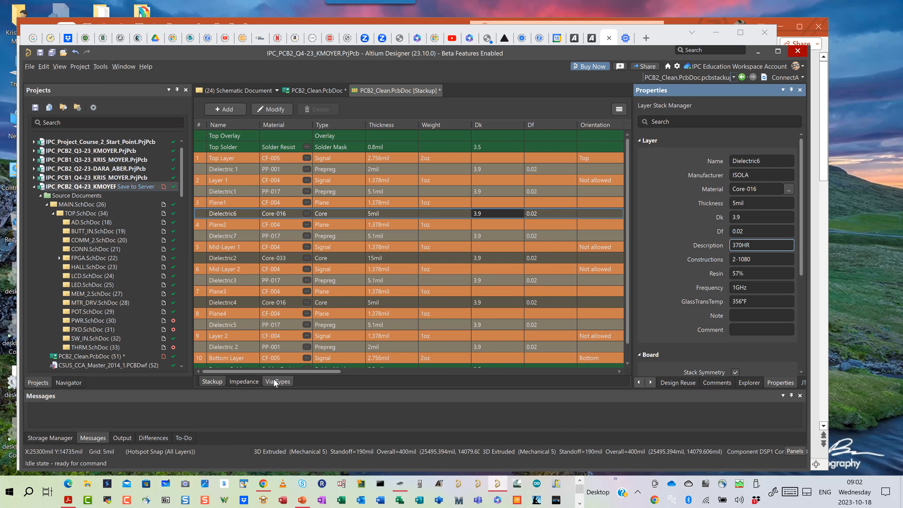
# - Add a buried via type in the layer stack running from 2 - Layer 1 to 9 - Layer 2
pyautogui.click(274, 381)
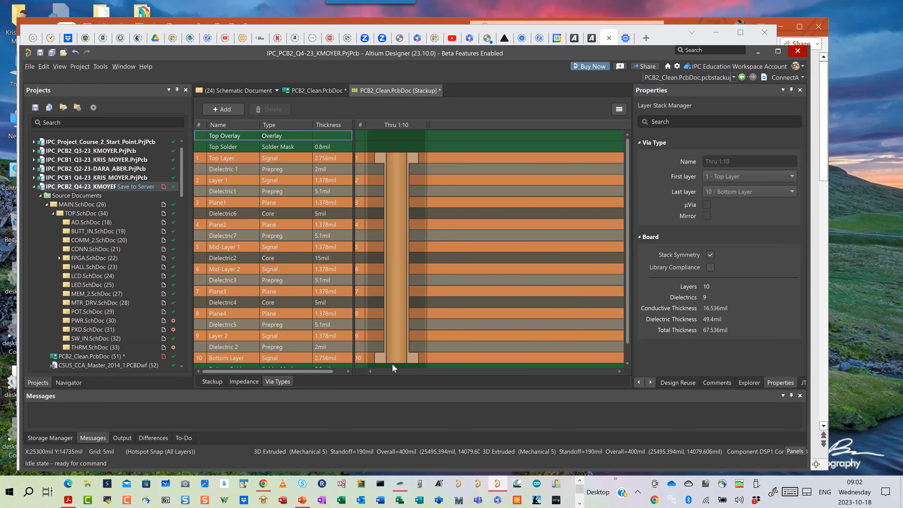
pyautogui.click(224, 109)
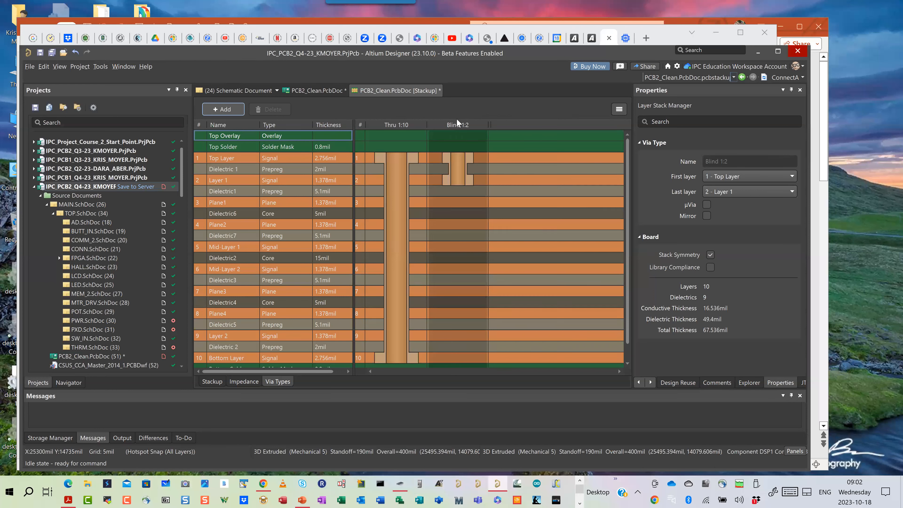
pyautogui.click(453, 133)
pyautogui.click(741, 176)
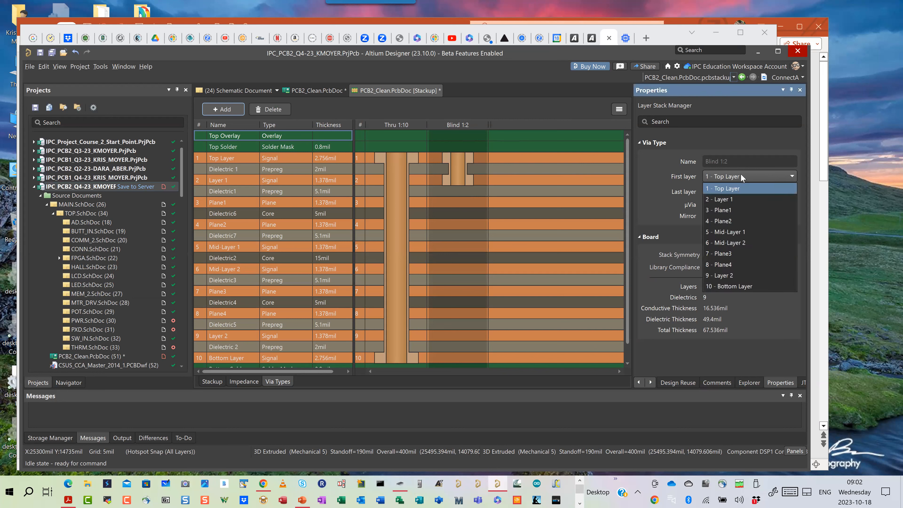
pyautogui.click(727, 203)
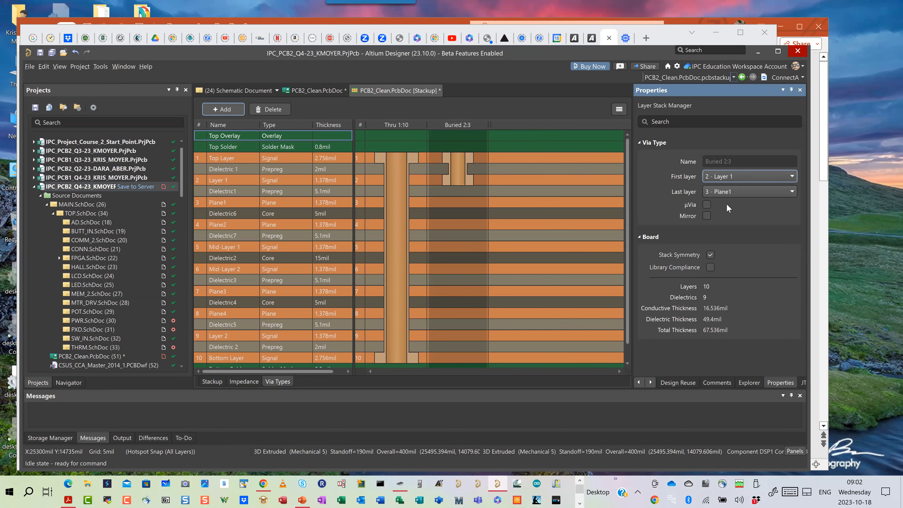
pyautogui.click(720, 190)
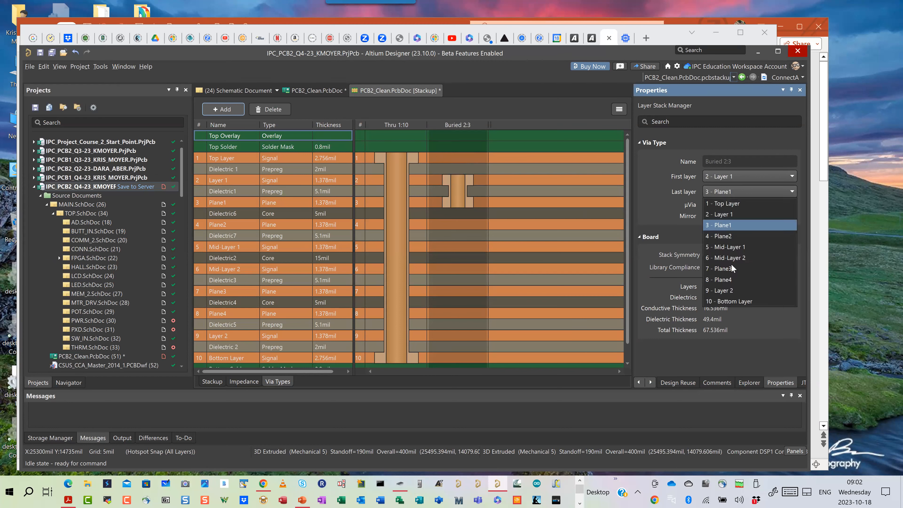
pyautogui.click(722, 290)
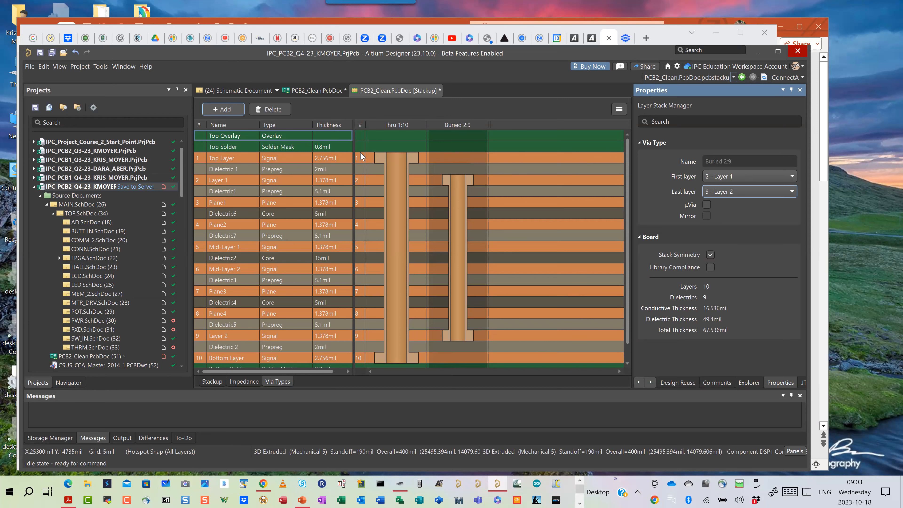
# - Add a mirrored µVia type from 1 - Top Layer to 2 - Layer 1, and open the stackup's impedance settings
pyautogui.click(228, 109)
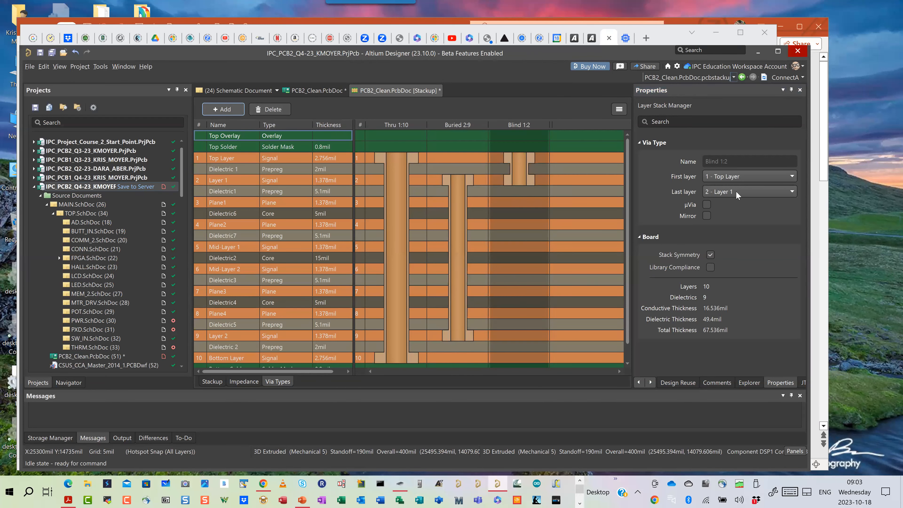
pyautogui.click(706, 205)
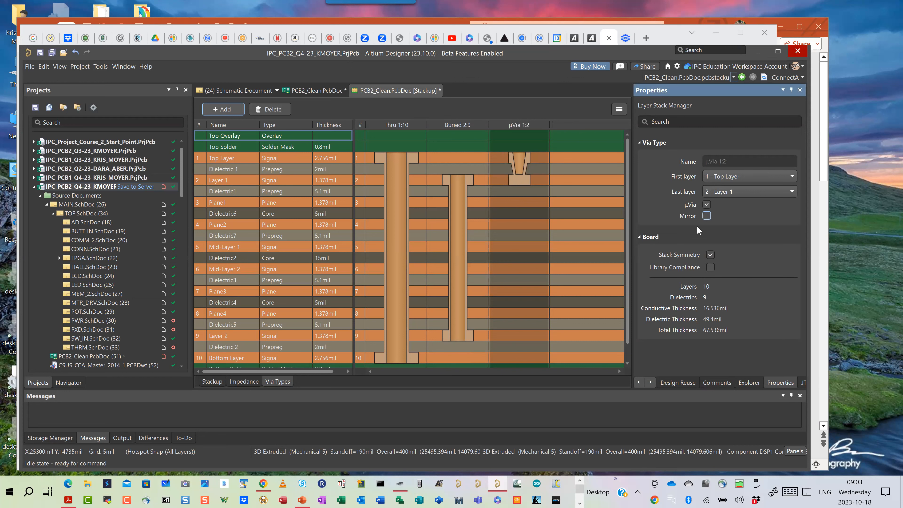
pyautogui.click(706, 215)
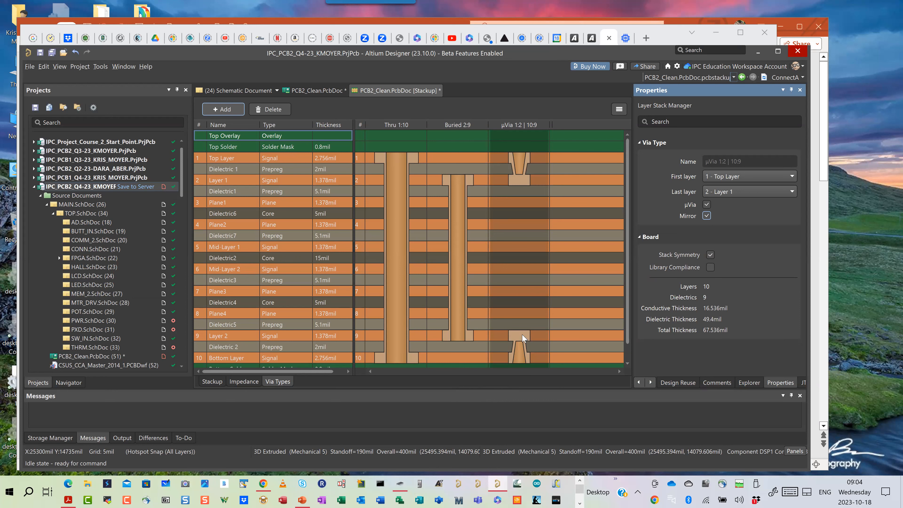
pyautogui.click(245, 382)
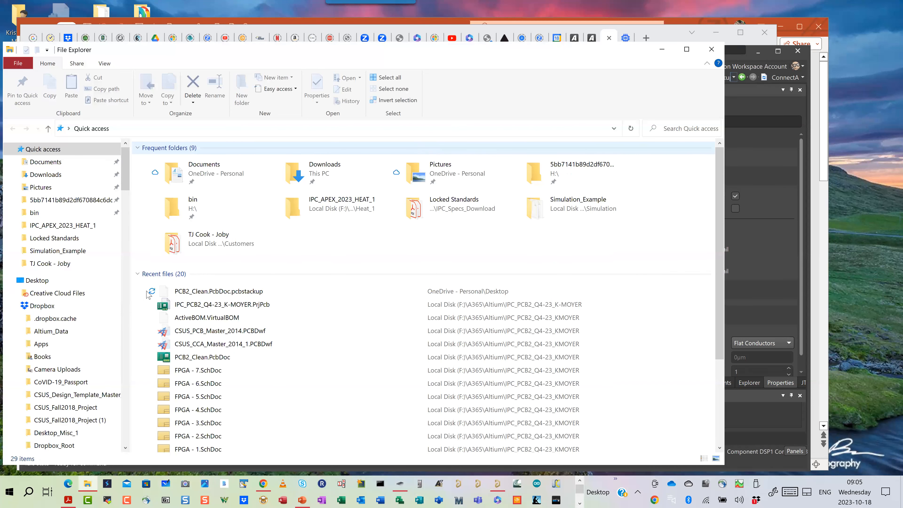
# - In File Explorer, open the Dropbox folder PCB DESIGN CLASS > IPC_Specs_Download > Locked Standards
pyautogui.click(39, 306)
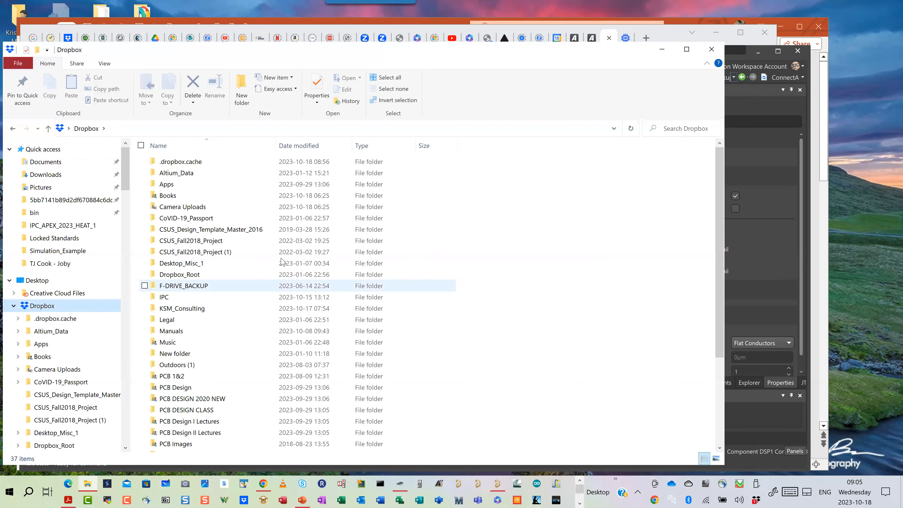
pyautogui.scroll(-2, 256, 259)
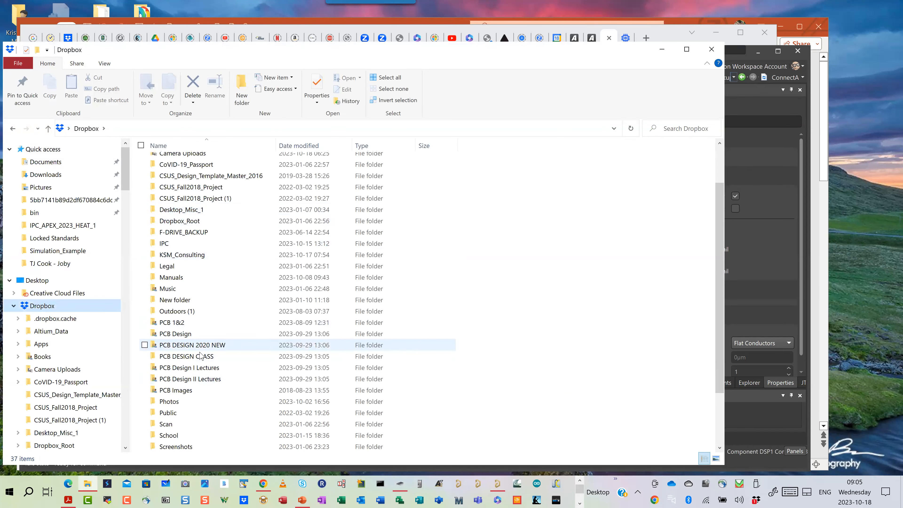
pyautogui.click(201, 355)
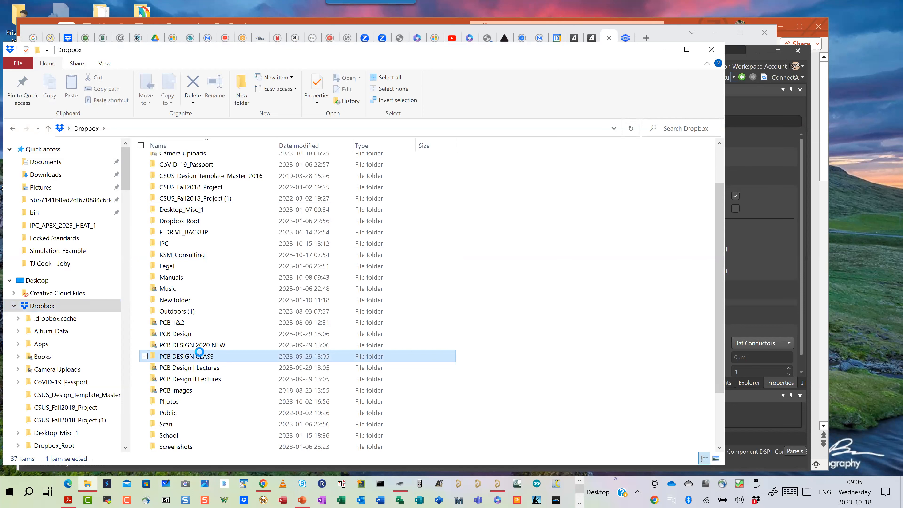
pyautogui.doubleClick(201, 355)
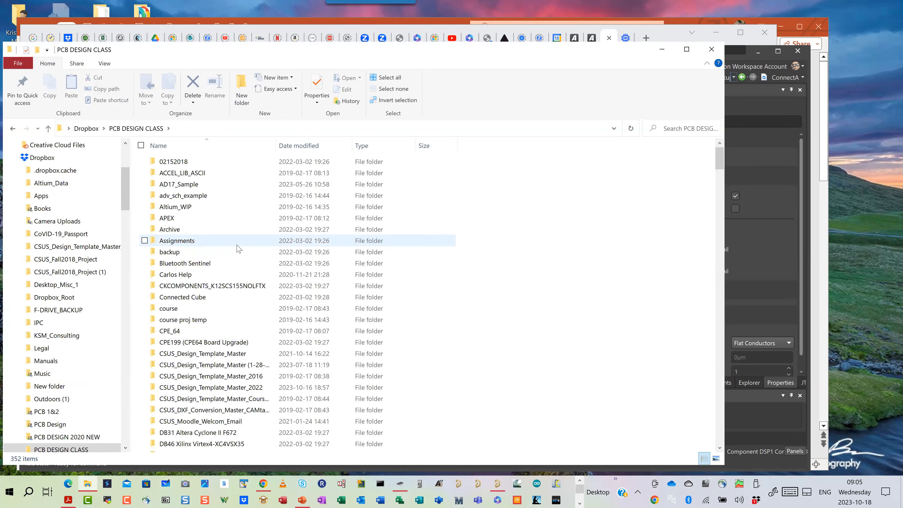
pyautogui.scroll(-6, 238, 247)
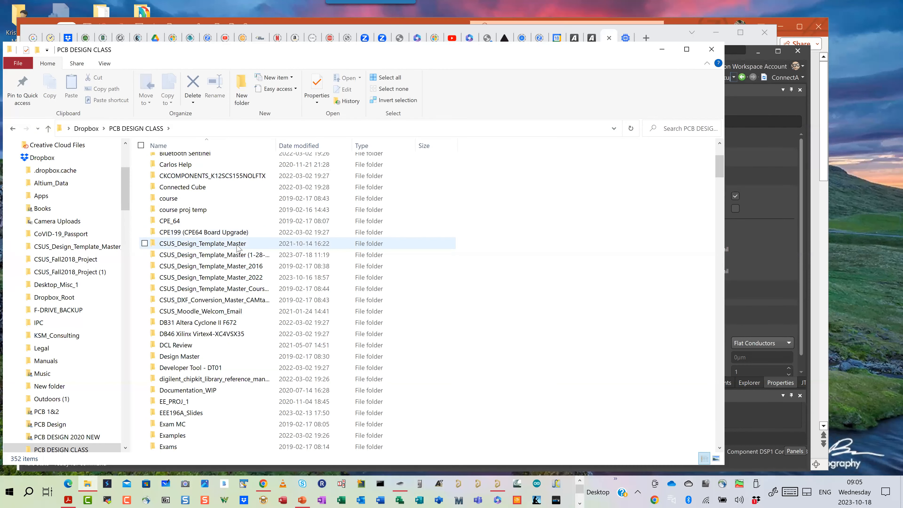
pyautogui.scroll(-4, 238, 248)
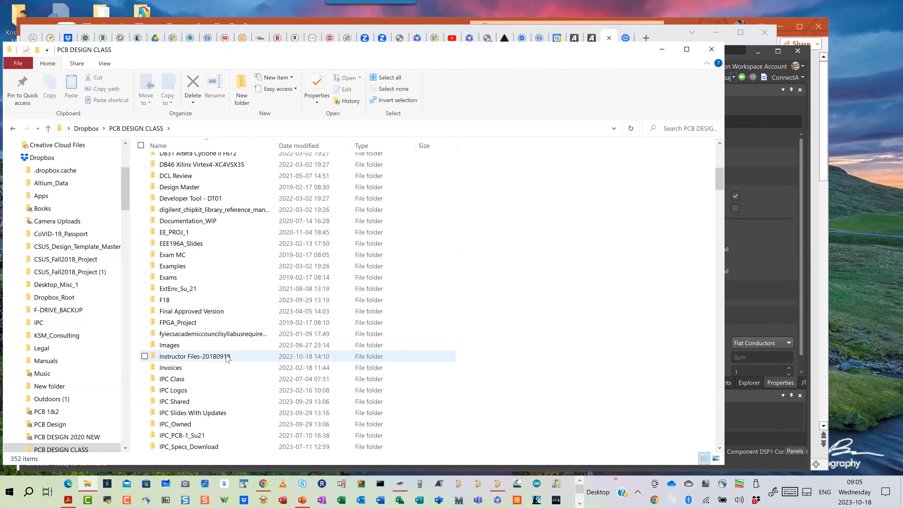
pyautogui.scroll(-1, 227, 357)
pyautogui.click(225, 401)
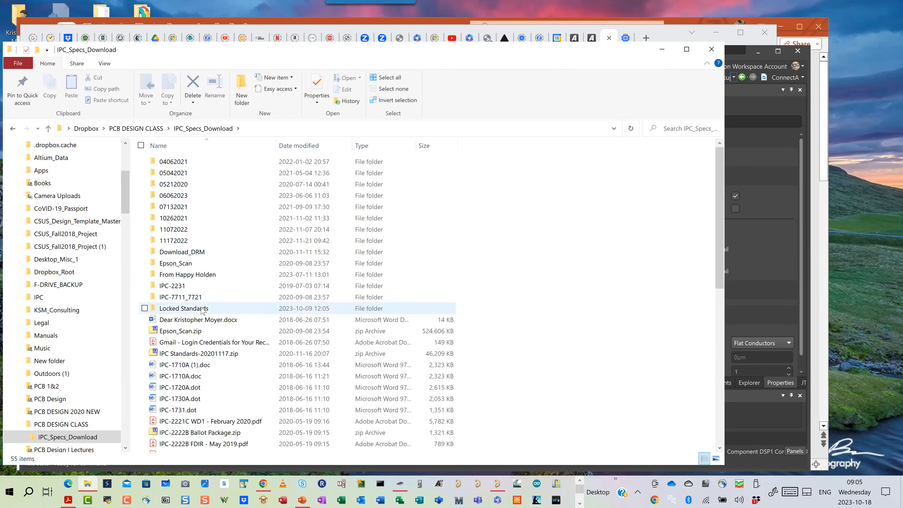
pyautogui.doubleClick(202, 309)
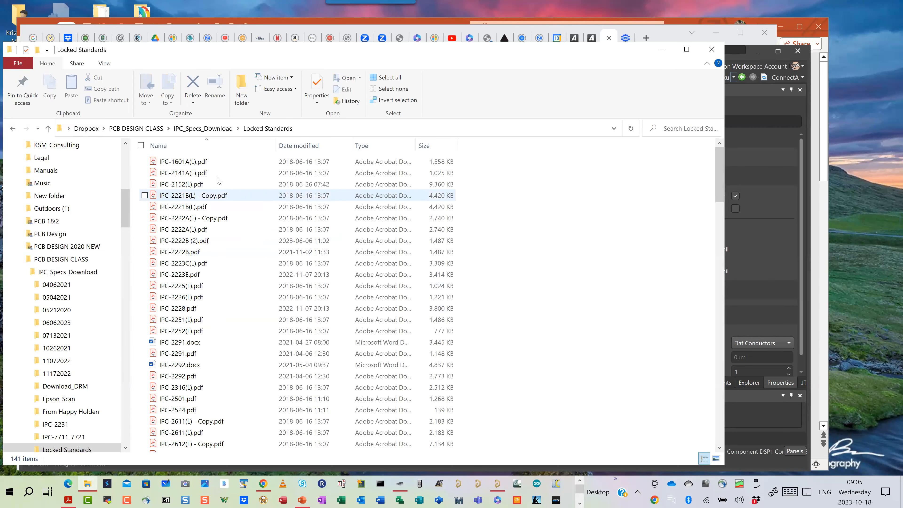
# - Open IPC-2152(L).pdf in Adobe Acrobat and examine the still-air conductor sizing charts in Figures 5-2 to 5-4
pyautogui.click(212, 184)
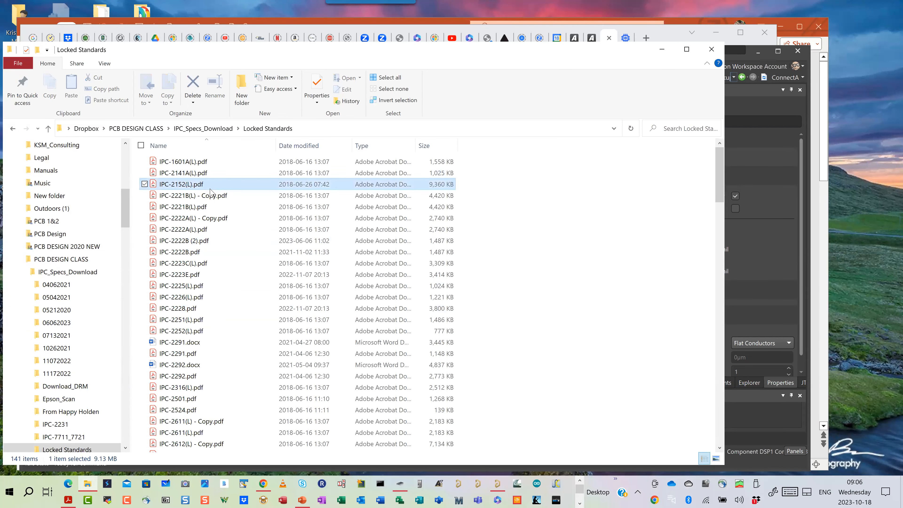
pyautogui.doubleClick(209, 189)
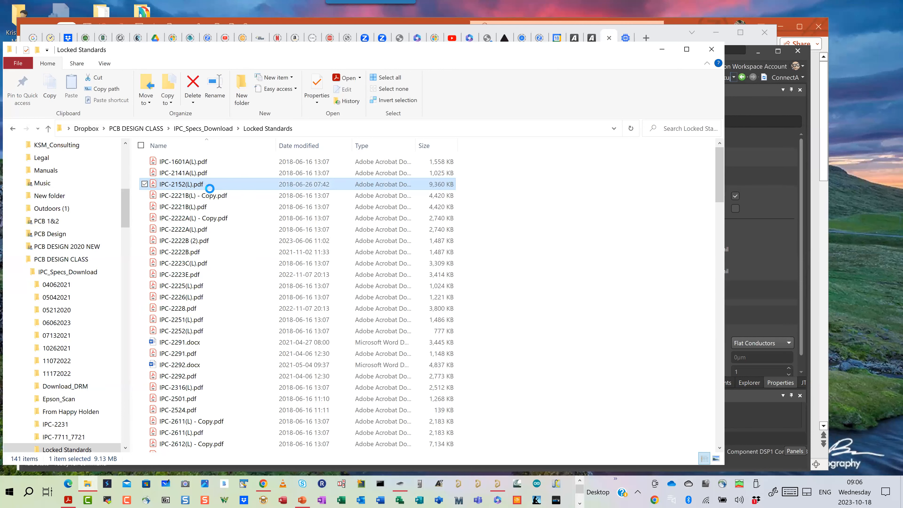
pyautogui.doubleClick(210, 187)
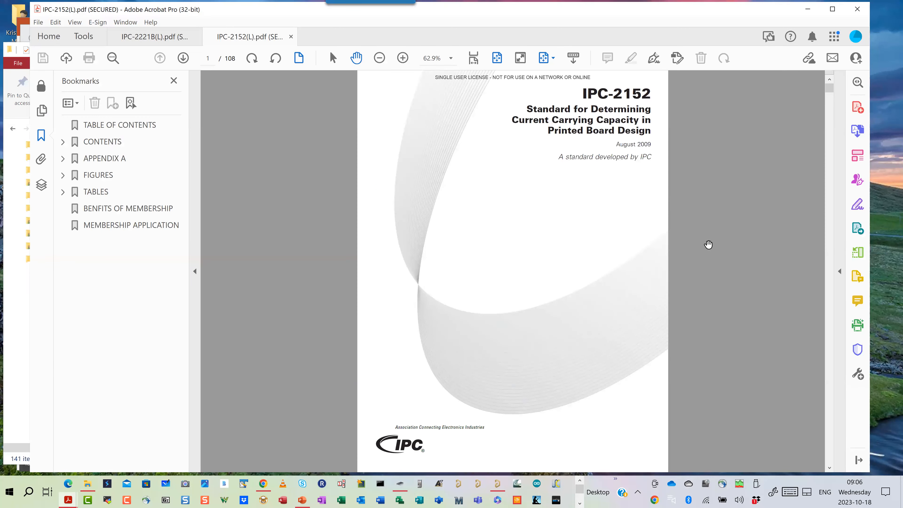
pyautogui.scroll(-7, 708, 245)
pyautogui.scroll(-9, 708, 245)
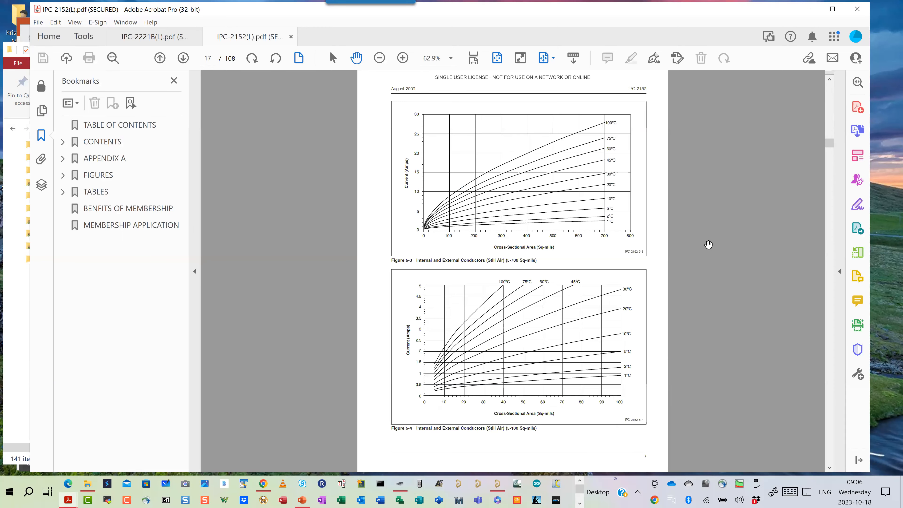
pyautogui.scroll(1, 708, 245)
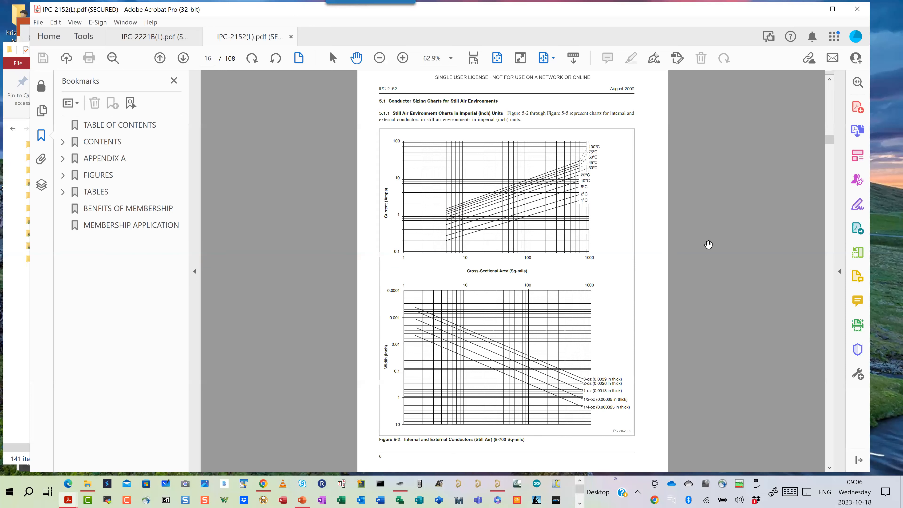
pyautogui.scroll(-1, 708, 244)
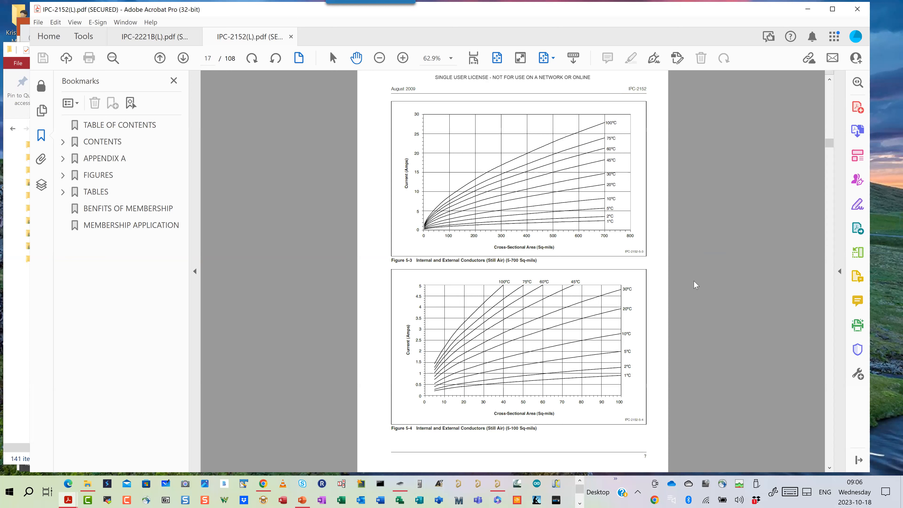
# - Switch to Chrome, open the DRM-Protected IPC Standards folder of the PCB Design 2 course and look through its PDF files
pyautogui.hotkey('alt', 'Tab')
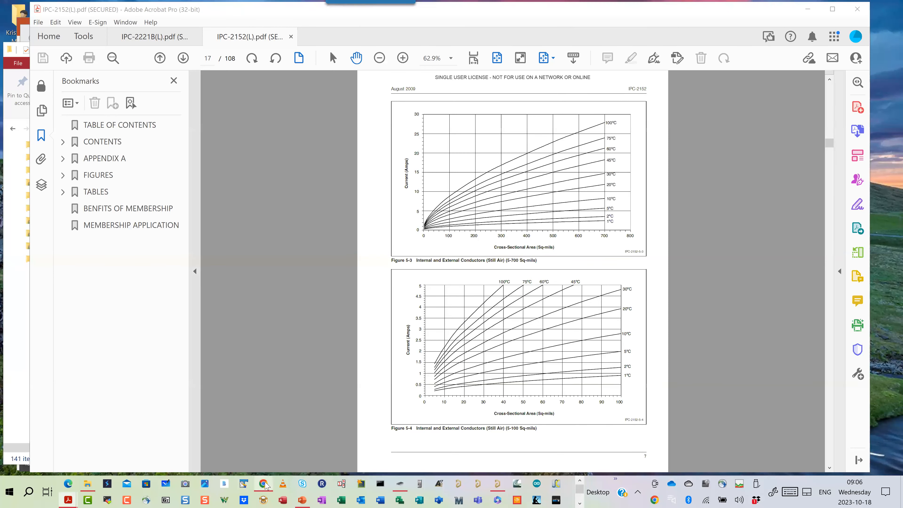
pyautogui.hotkey('alt', 'Tab')
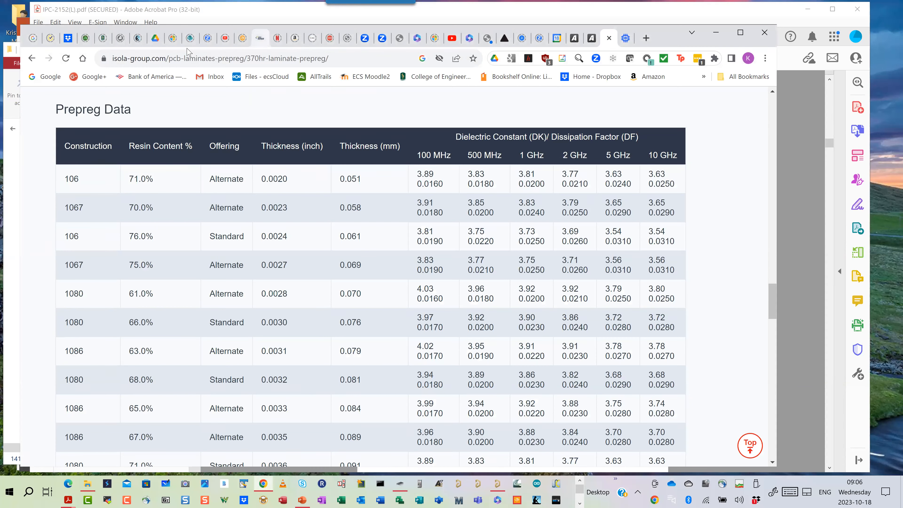
pyautogui.click(259, 42)
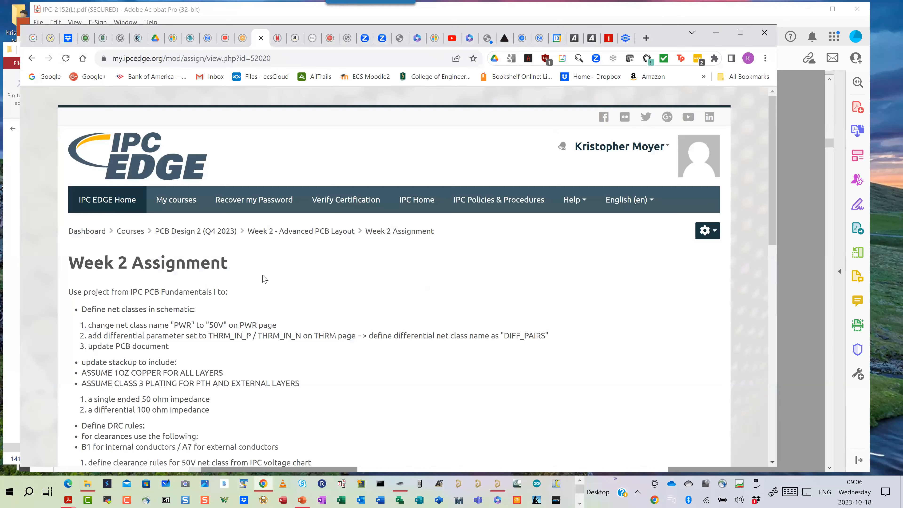
pyautogui.click(279, 235)
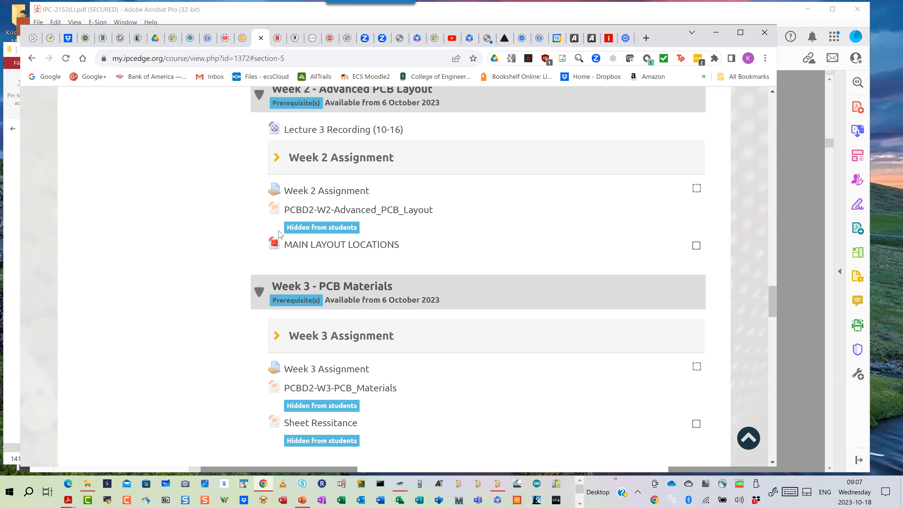
pyautogui.scroll(-15, 280, 234)
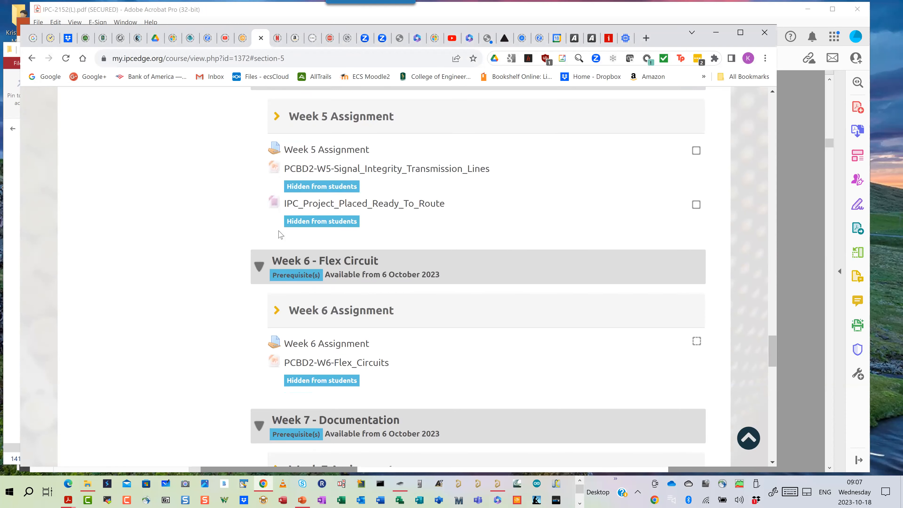
pyautogui.scroll(-5, 280, 234)
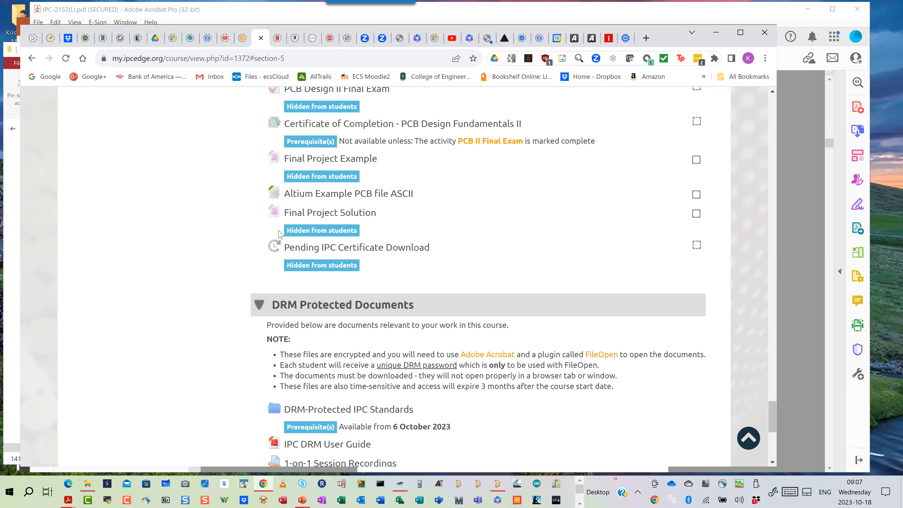
pyautogui.scroll(-2, 146, 256)
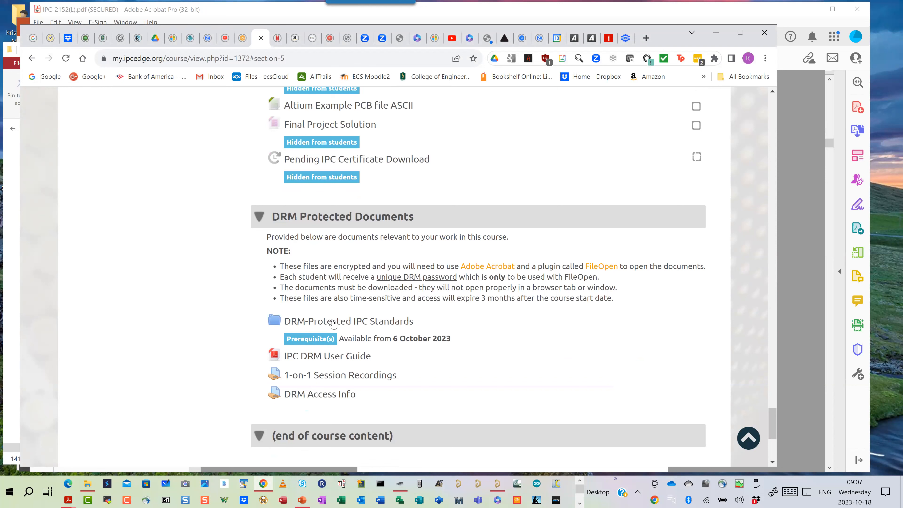
pyautogui.click(374, 323)
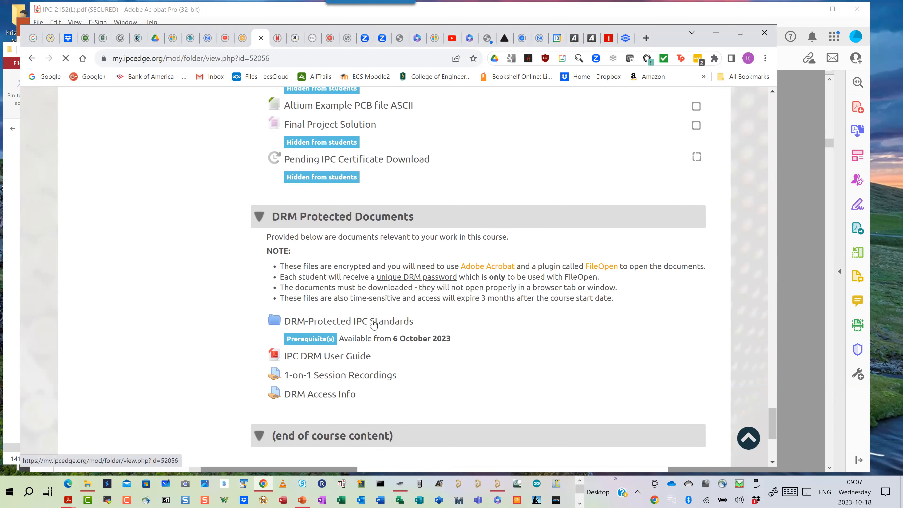
pyautogui.scroll(-8, 327, 288)
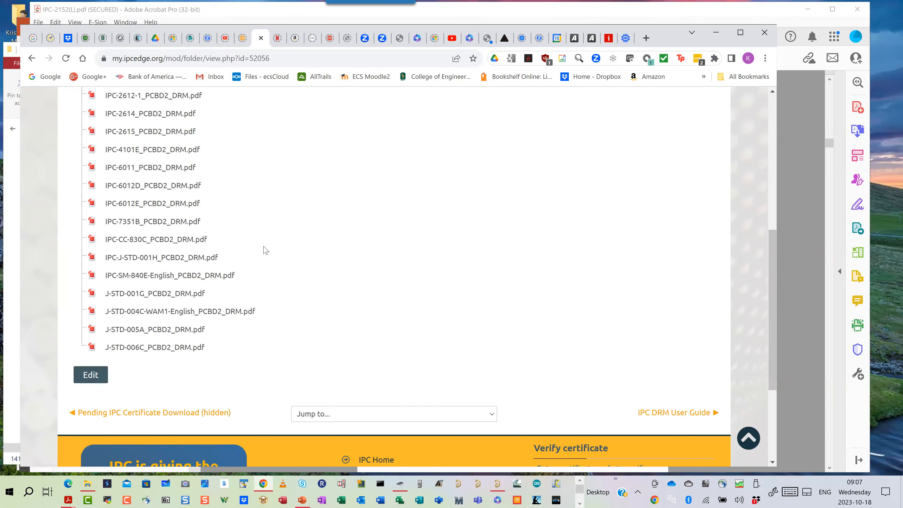
pyautogui.scroll(5, 266, 252)
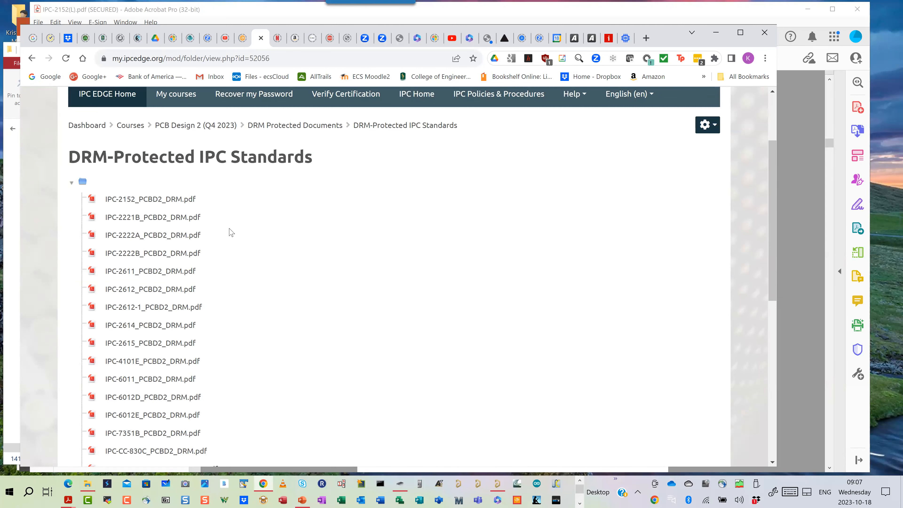
pyautogui.scroll(-5, 224, 227)
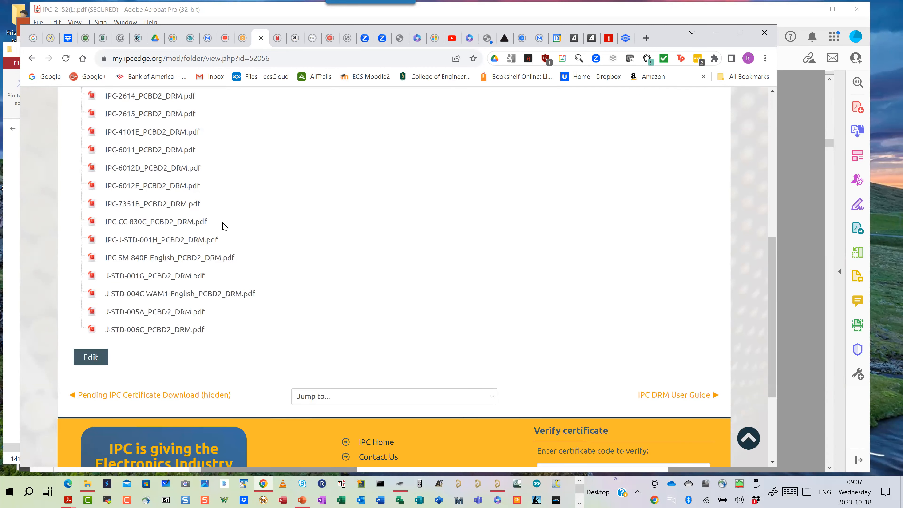
# - Review the full list of DRM-protected IPC standards, from IPC-2152 through J-STD-006C
pyautogui.scroll(5, 223, 227)
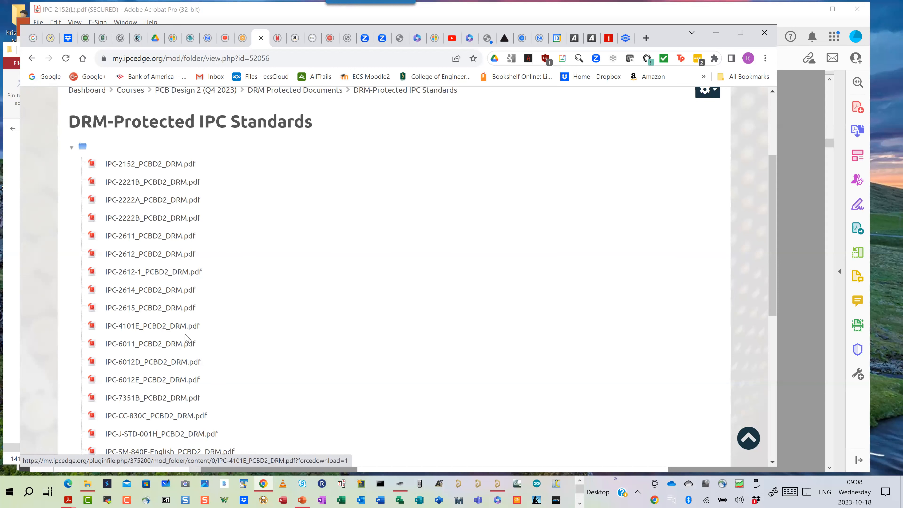
pyautogui.scroll(-1, 188, 348)
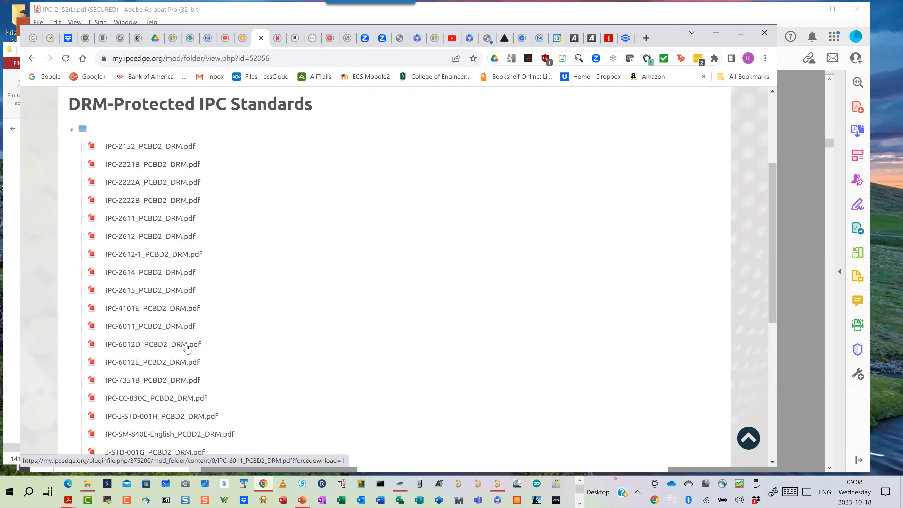
pyautogui.scroll(-3, 188, 349)
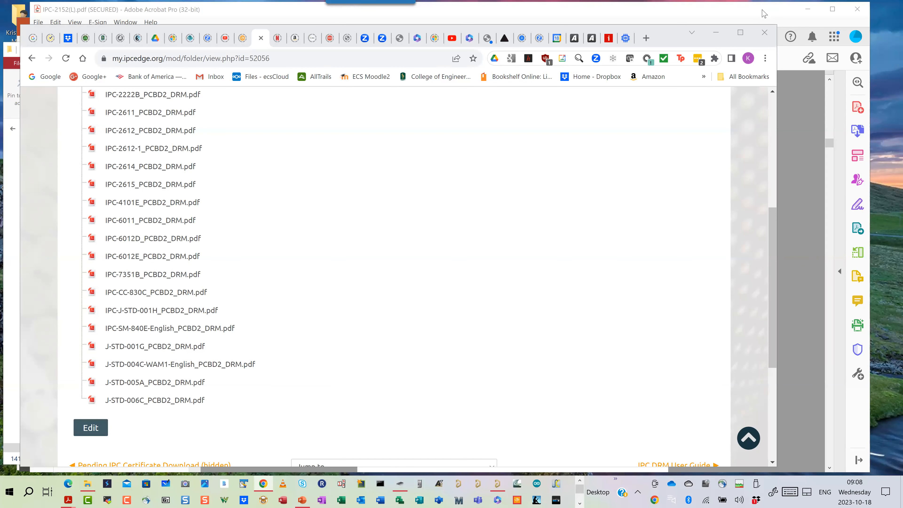
pyautogui.scroll(1, 677, 349)
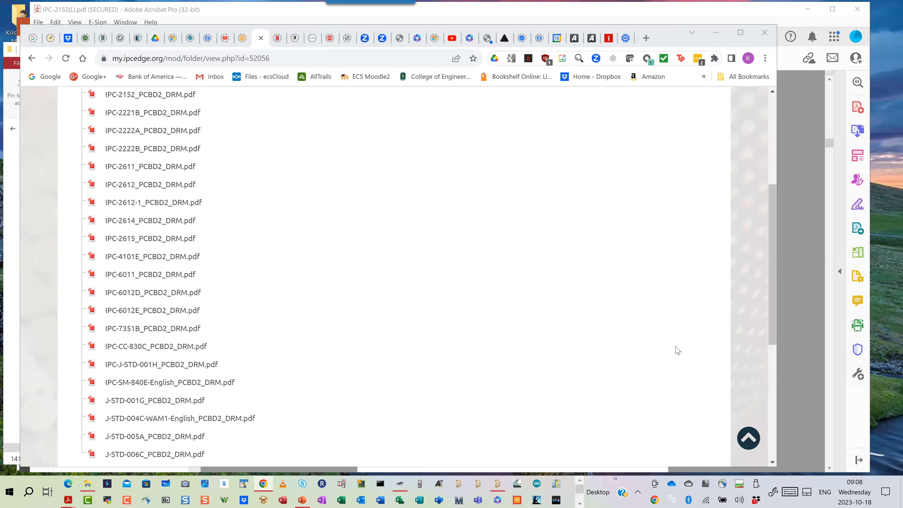
pyautogui.scroll(5, 677, 350)
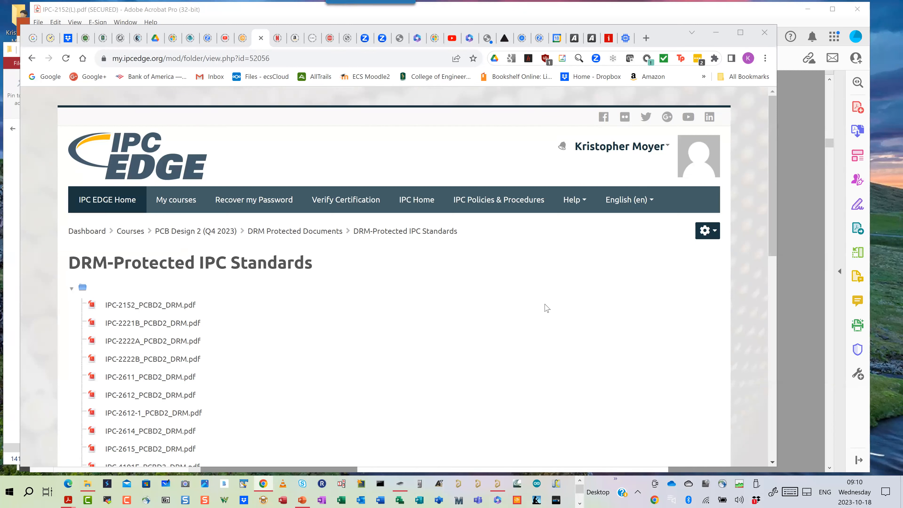
# - Go back to the PCB Design 2 (Q4 2023) course page and open the Week 2 Assignment under Week 2 - Advanced PCB Layout
pyautogui.click(192, 233)
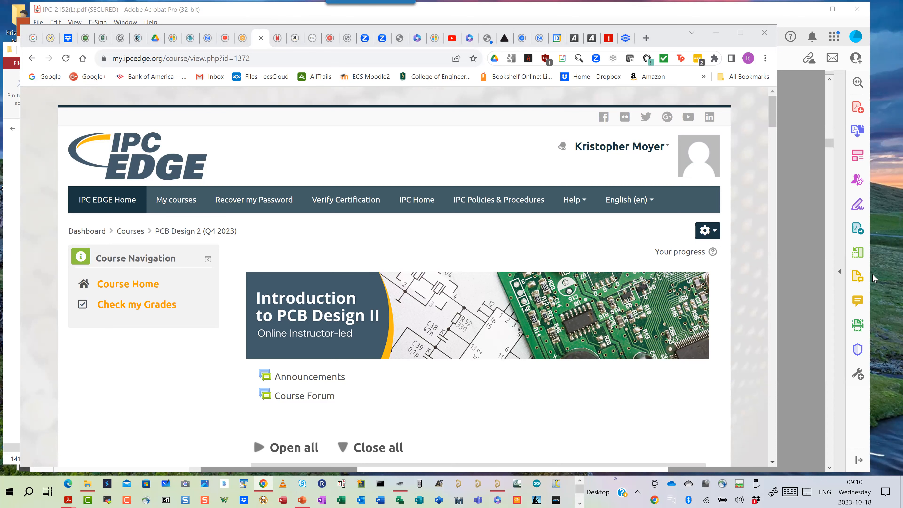
pyautogui.scroll(-4, 392, 389)
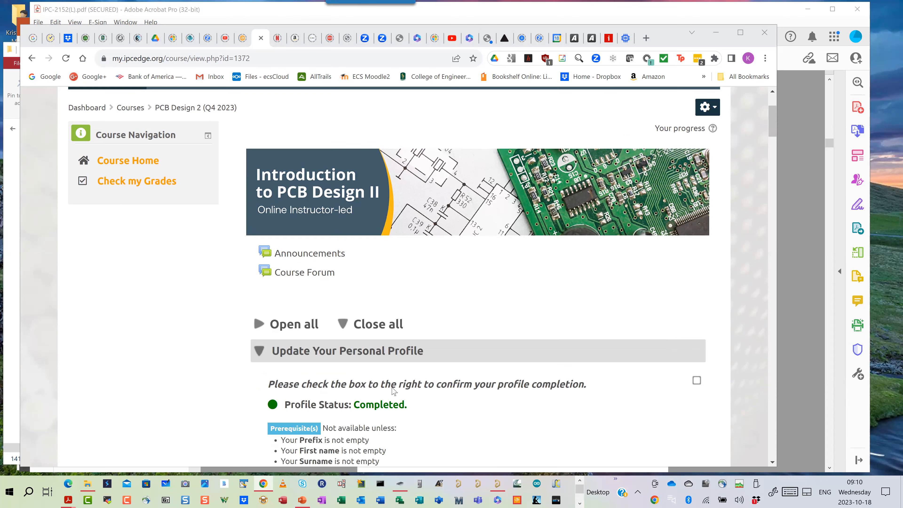
pyautogui.scroll(4, 392, 390)
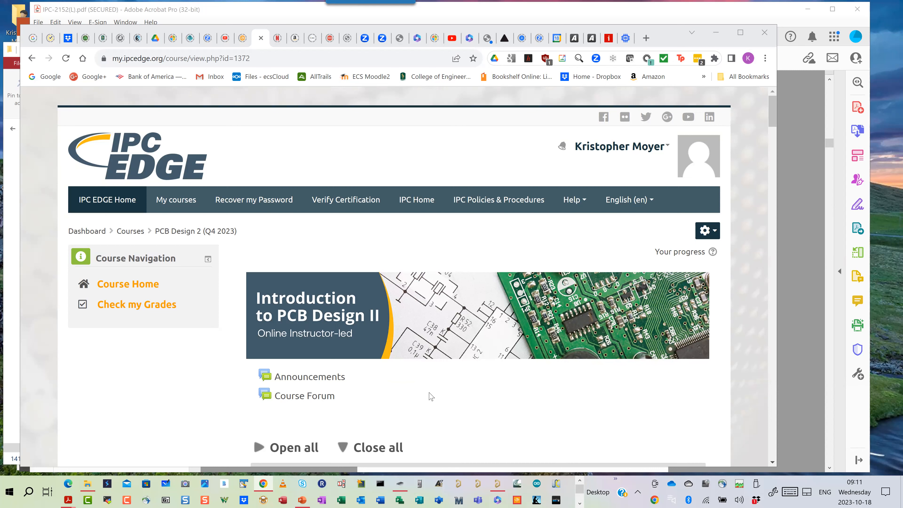
pyautogui.scroll(-6, 431, 396)
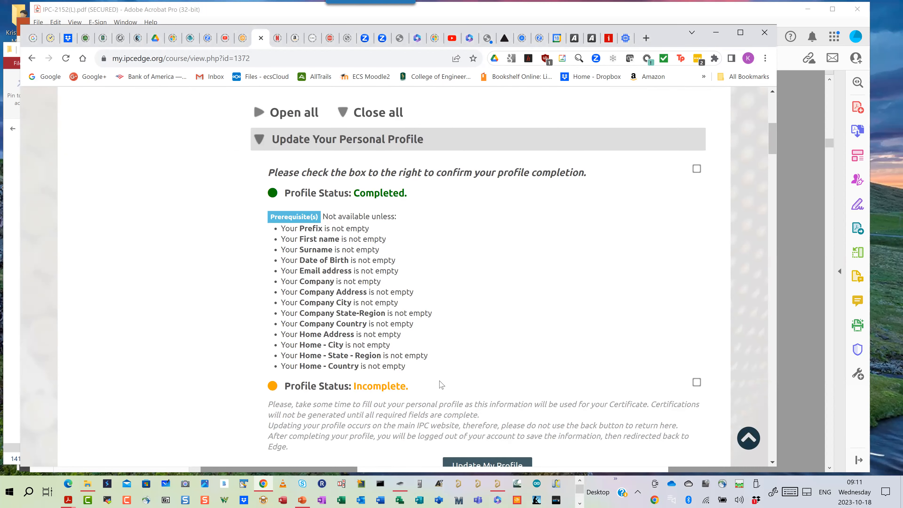
pyautogui.scroll(-8, 440, 385)
pyautogui.scroll(-15, 441, 385)
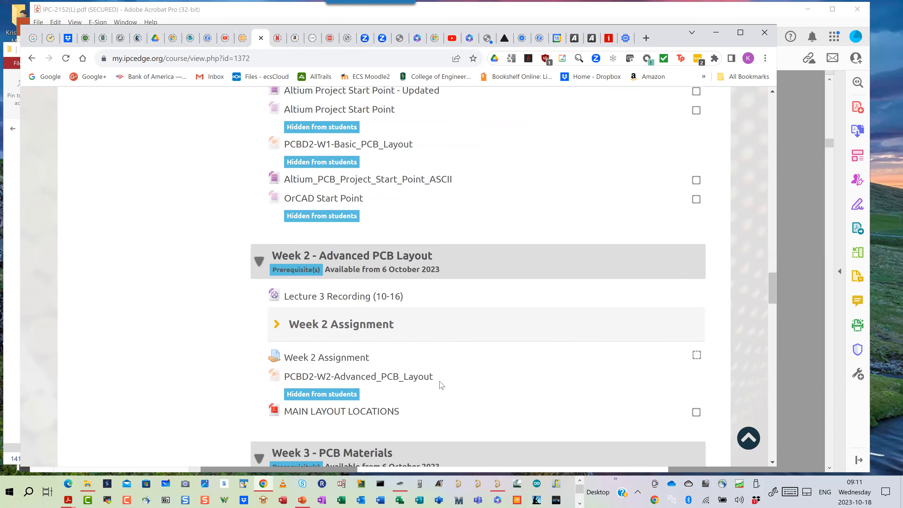
pyautogui.scroll(-2, 440, 385)
pyautogui.click(316, 235)
pyautogui.scroll(-2, 509, 320)
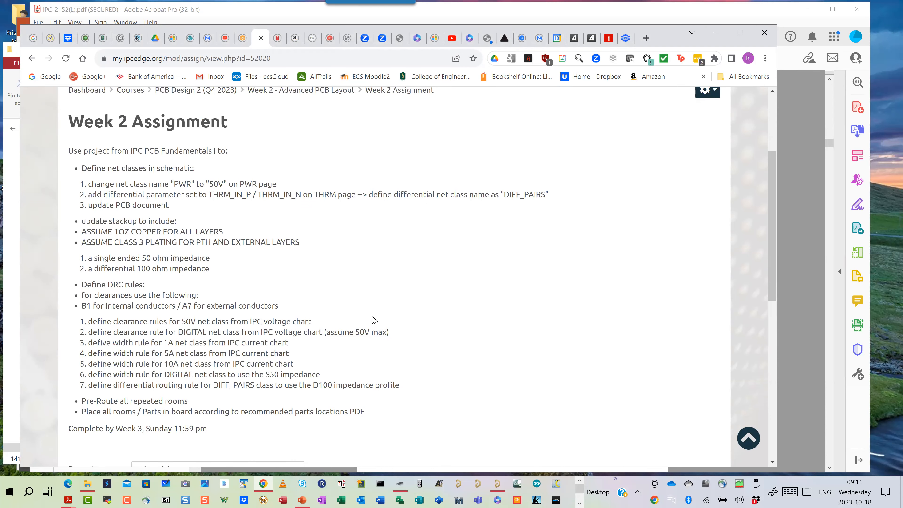
# - Open the Week 2 Assignment's settings for editing and place the text cursor after the Class 3 plating line in its description
pyautogui.click(707, 92)
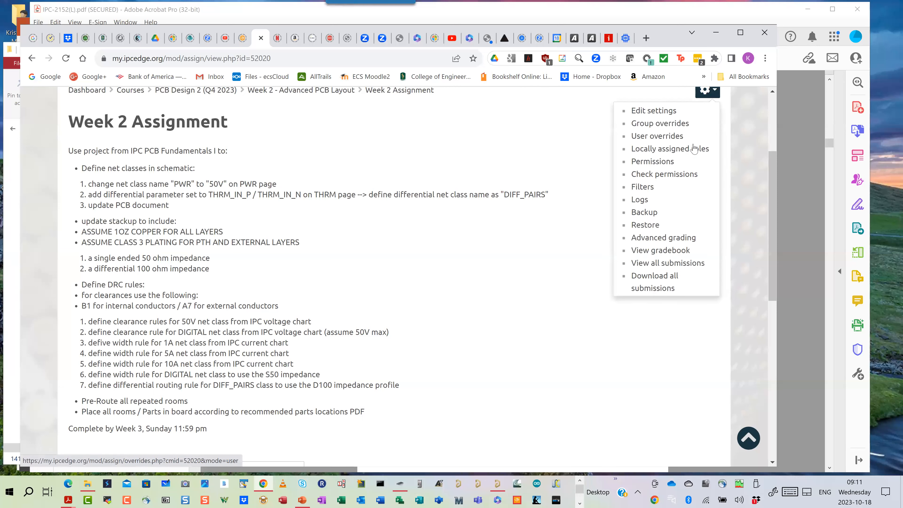
pyautogui.click(661, 111)
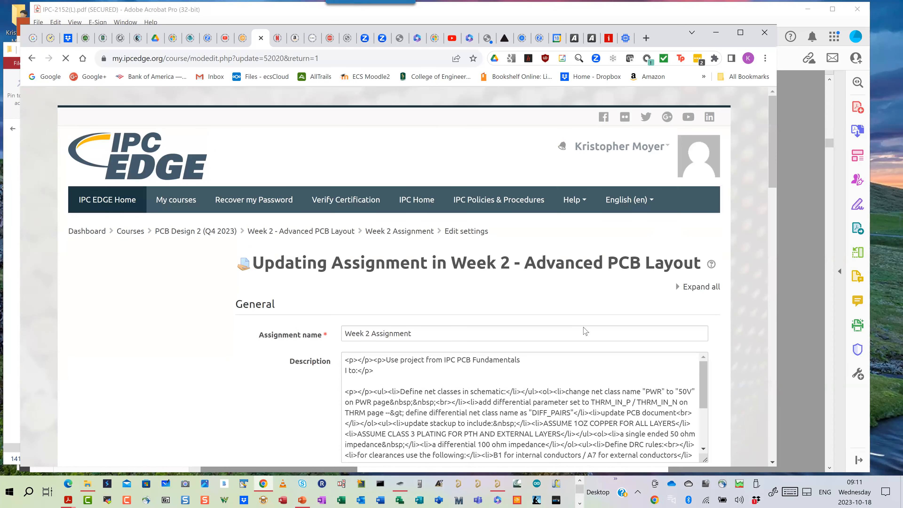
pyautogui.scroll(-2, 605, 414)
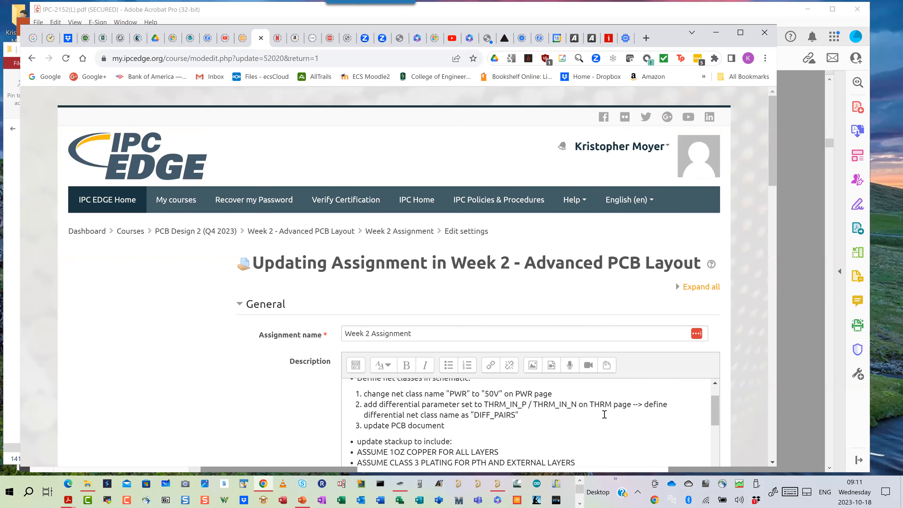
pyautogui.click(589, 426)
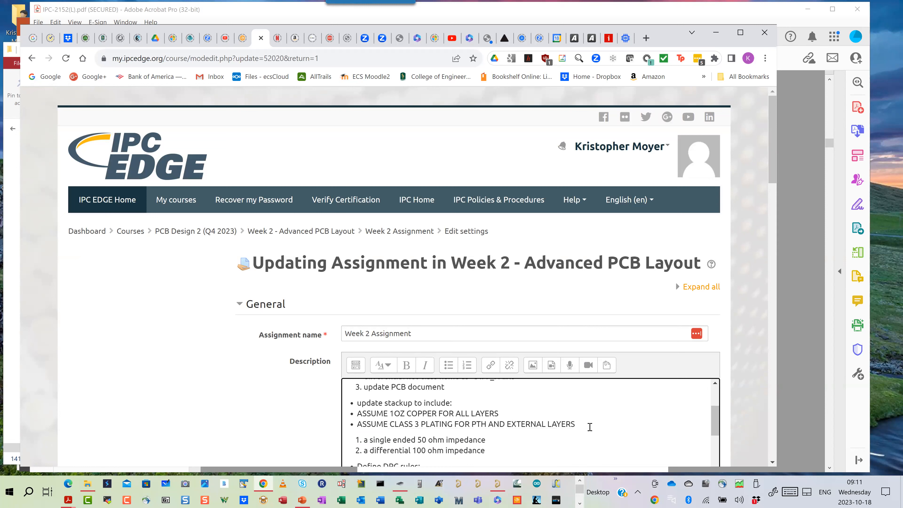
# - Add the bullet "ASSUME 10C TEMP RISE FOR CURRENT RATING OF TRACE WIDTHS" below the plating assumption, and save and display the assignment
pyautogui.press('Return')
pyautogui.write('ASSUME 10')
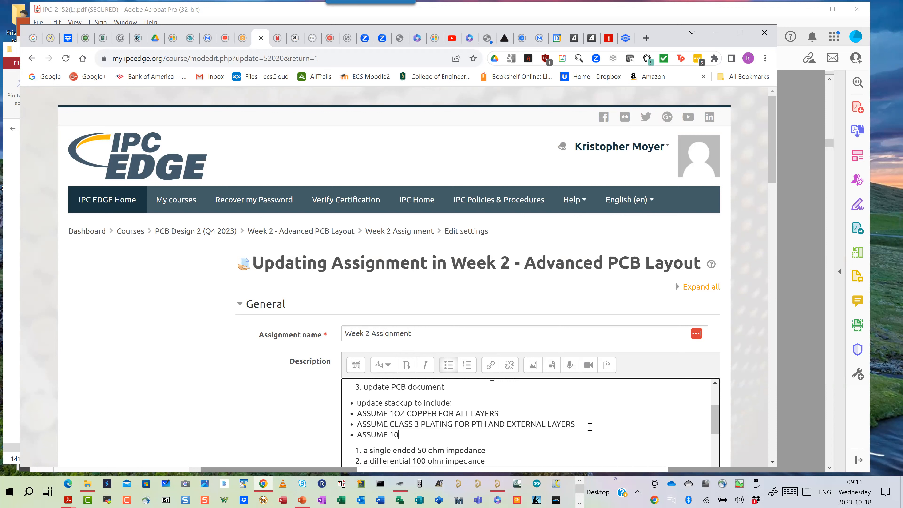
pyautogui.write('C TEMP RISE FOR CURRENT R')
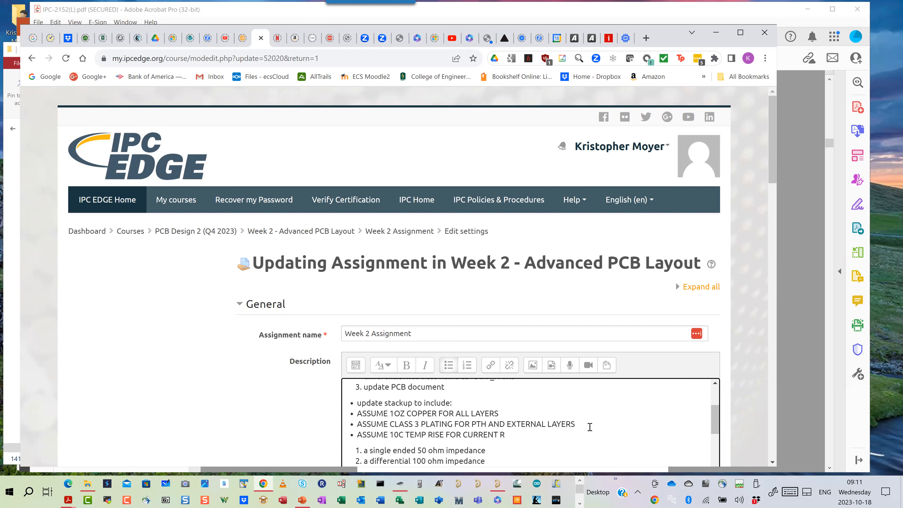
pyautogui.write('ATING OF TRACE WIDTHS')
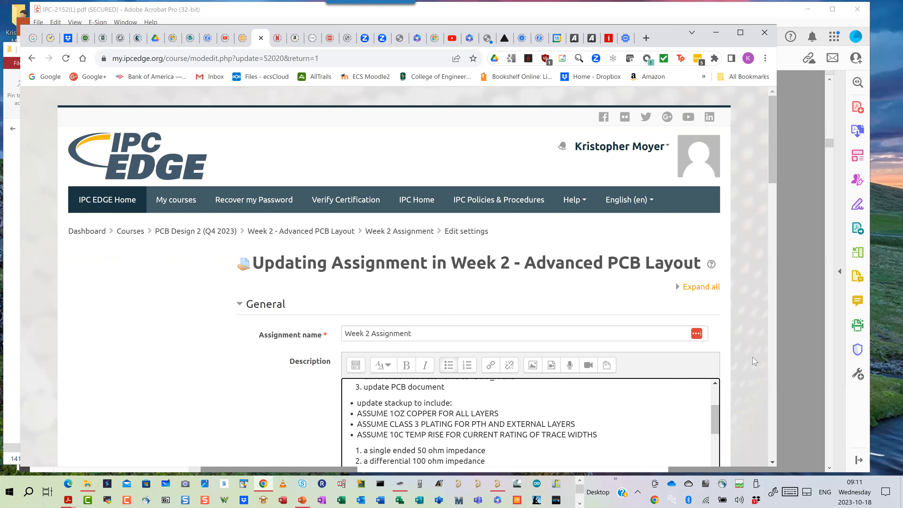
pyautogui.scroll(-15, 754, 361)
pyautogui.scroll(-10, 753, 361)
pyautogui.click(505, 222)
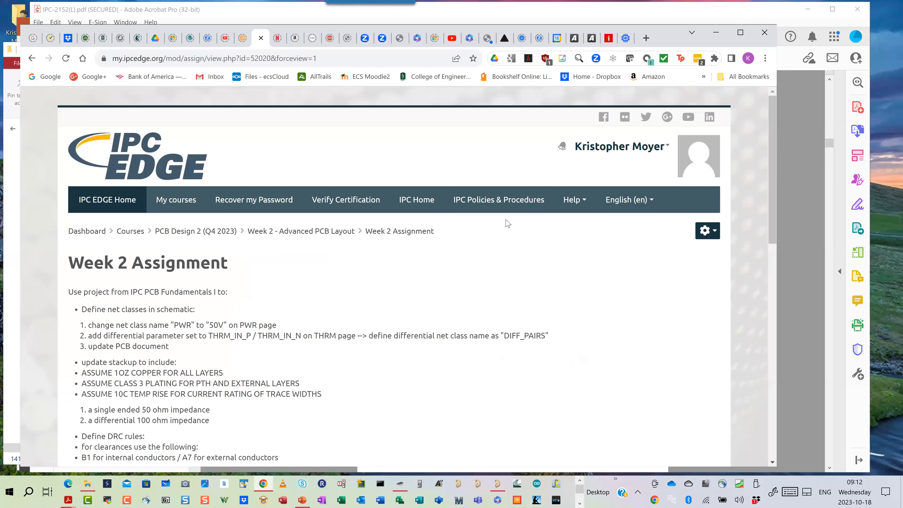
# - Review the saved Week 2 Assignment instructions, from the net class tasks through the DRC rules and due date
pyautogui.scroll(-5, 508, 224)
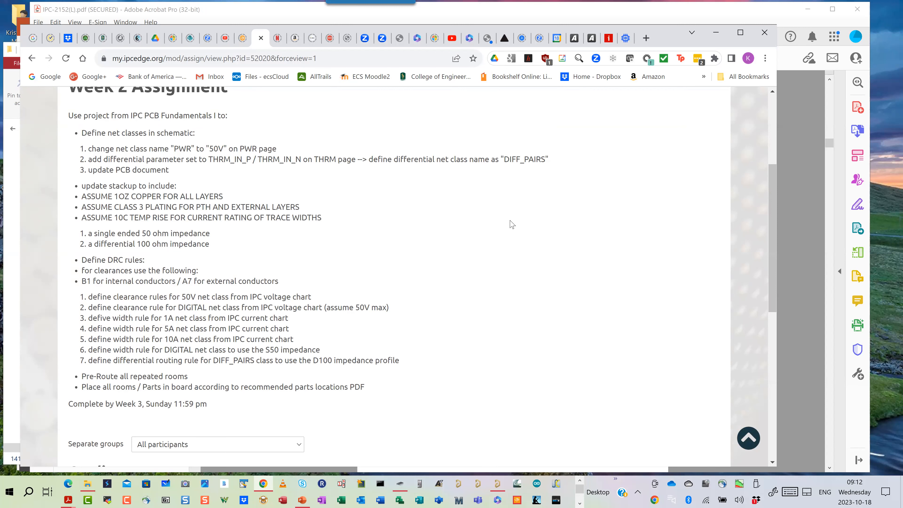
pyautogui.scroll(-1, 511, 224)
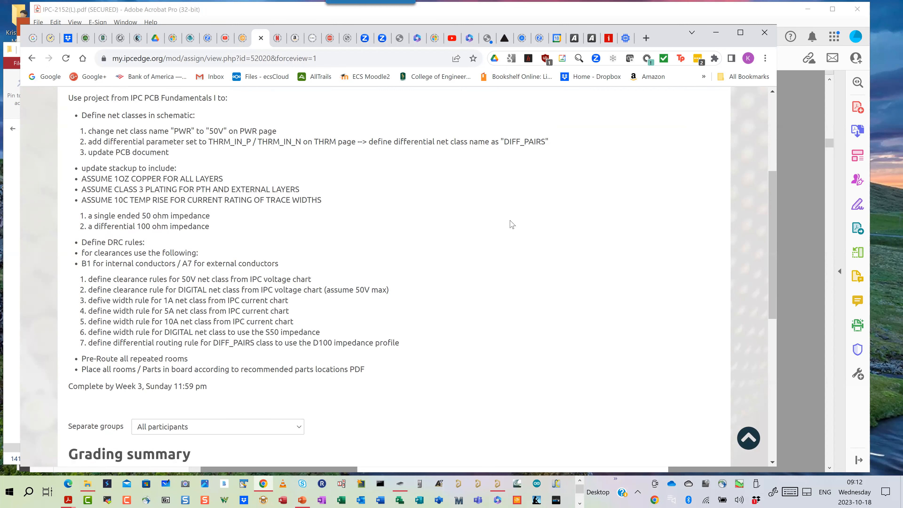
pyautogui.scroll(-3, 511, 224)
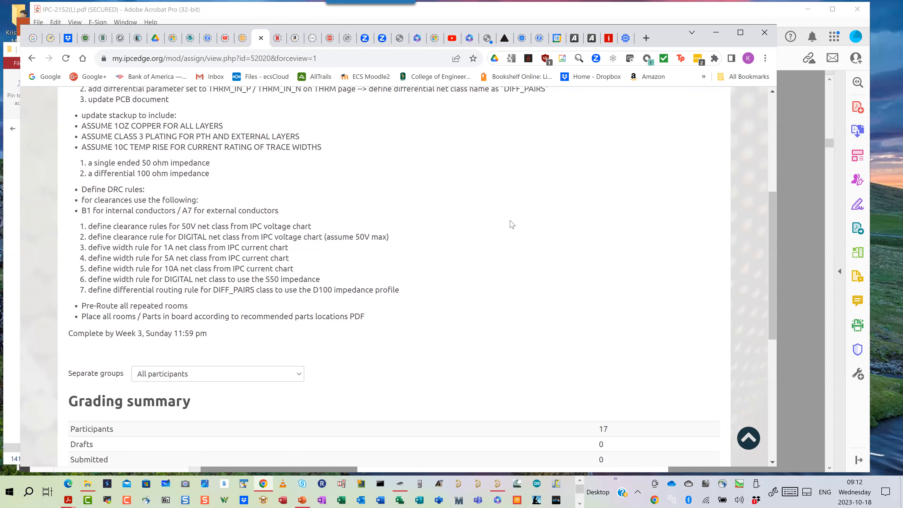
pyautogui.scroll(-1, 511, 224)
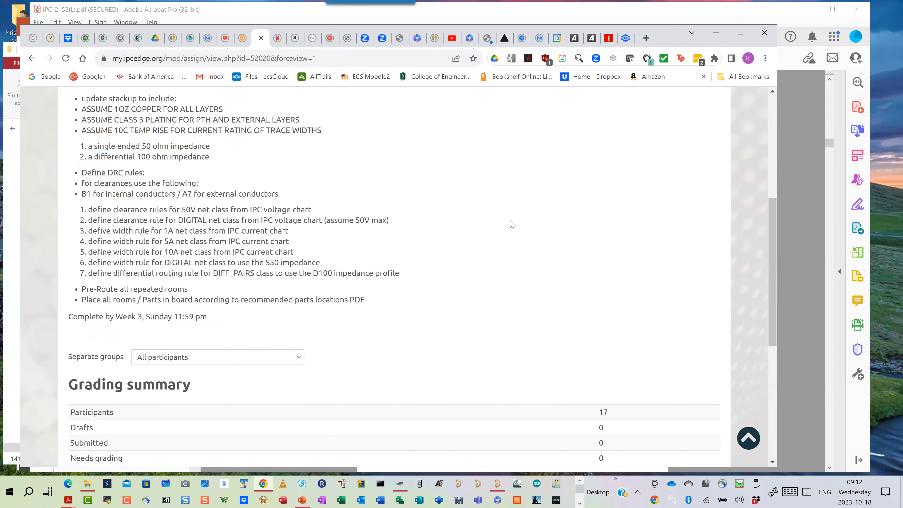
pyautogui.scroll(8, 510, 224)
pyautogui.scroll(-2, 511, 224)
pyautogui.scroll(5, 510, 224)
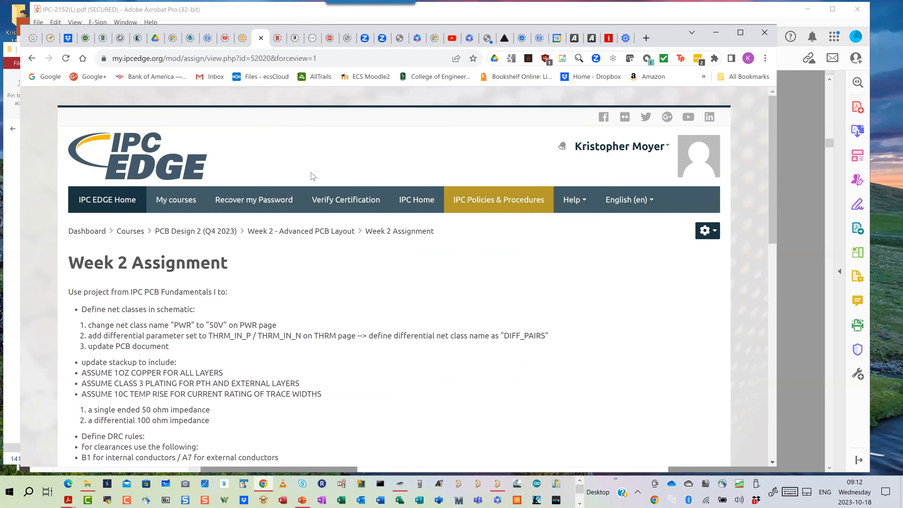
# - Bring the IPC-2152 PDF in Acrobat to the front, then shrink and reposition its window
pyautogui.click(767, 11)
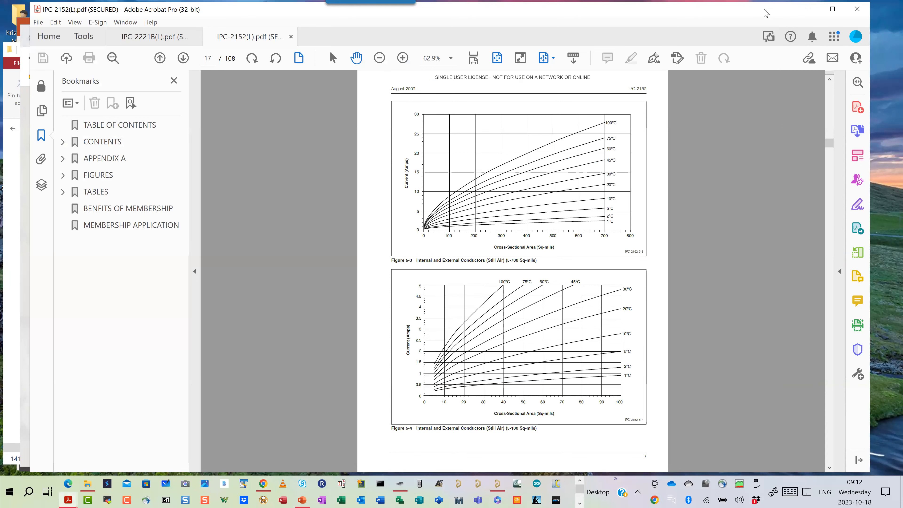
pyautogui.moveTo(764, 9); pyautogui.dragTo(738, 72)
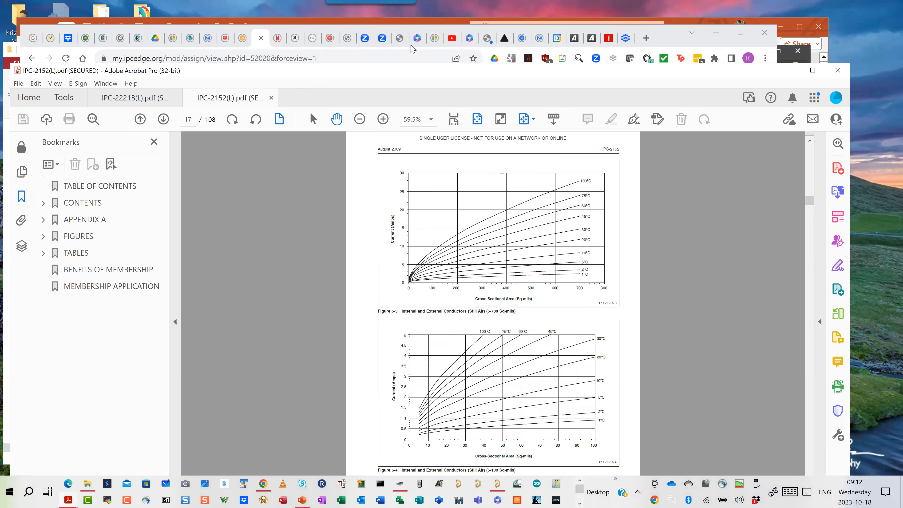
pyautogui.moveTo(736, 70); pyautogui.dragTo(731, 30)
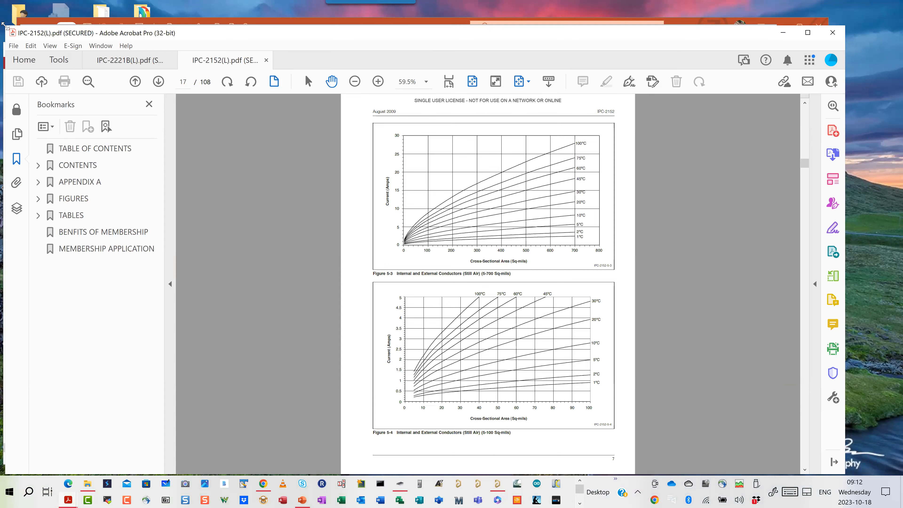
pyautogui.moveTo(4, 26); pyautogui.dragTo(32, 44)
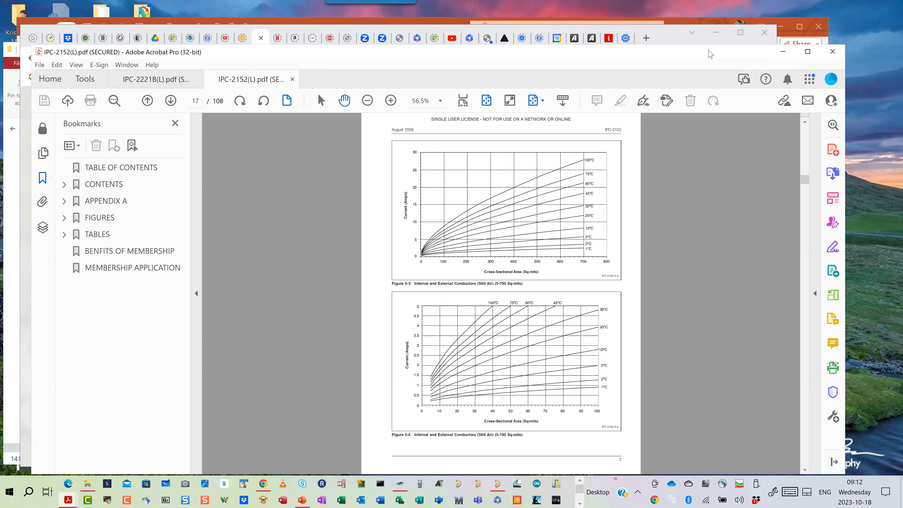
pyautogui.moveTo(709, 53); pyautogui.dragTo(686, 50)
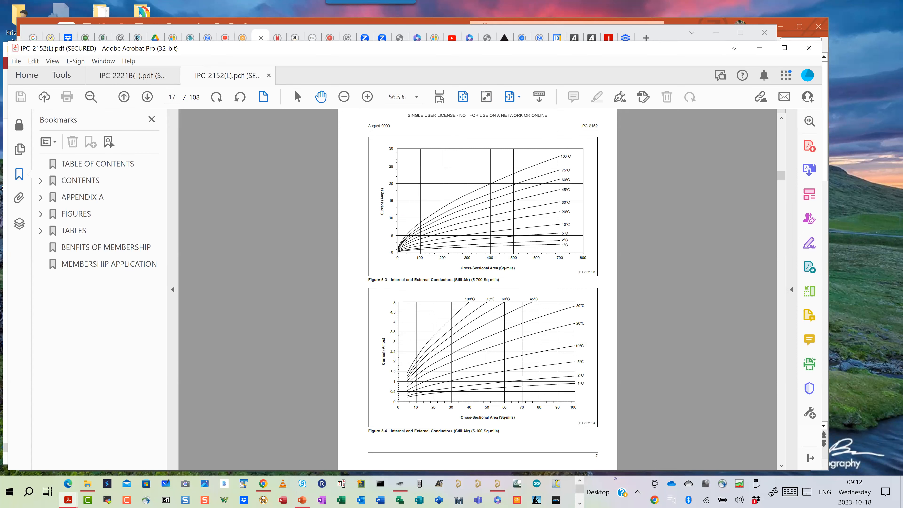
pyautogui.moveTo(731, 42); pyautogui.dragTo(731, 28)
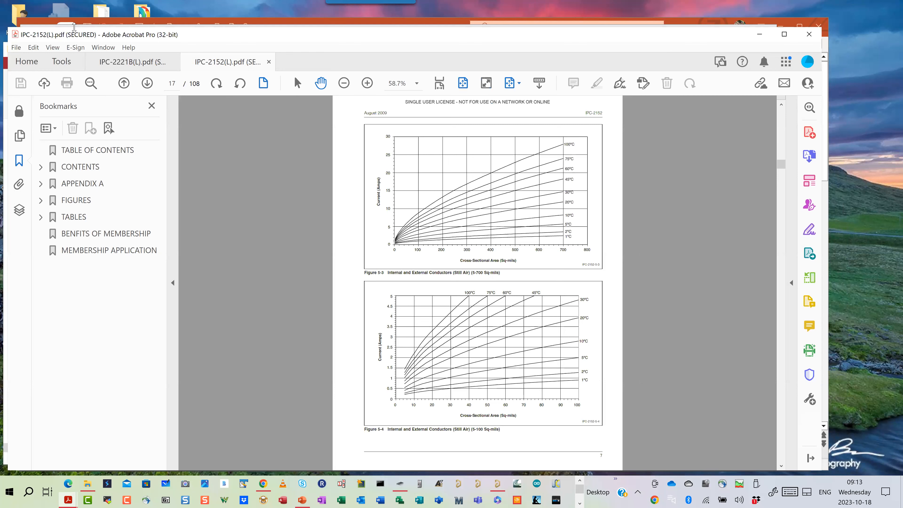
pyautogui.moveTo(73, 28); pyautogui.dragTo(74, 31)
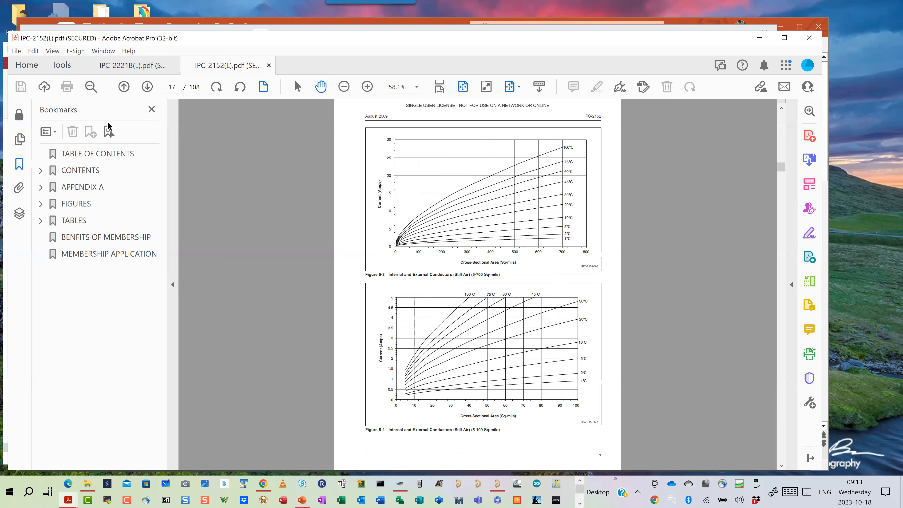
# - Switch to the browser's Altium 365 workspace and look through its top-level Projects list
pyautogui.click(263, 484)
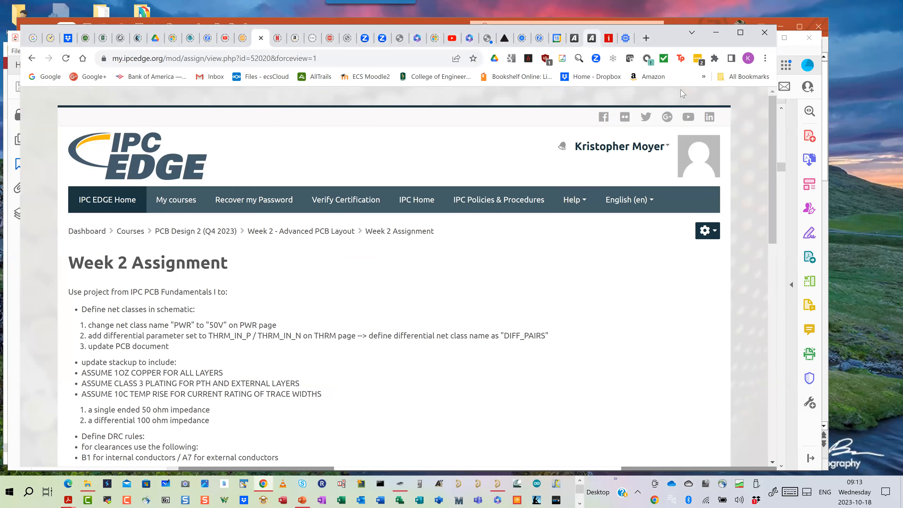
pyautogui.click(589, 42)
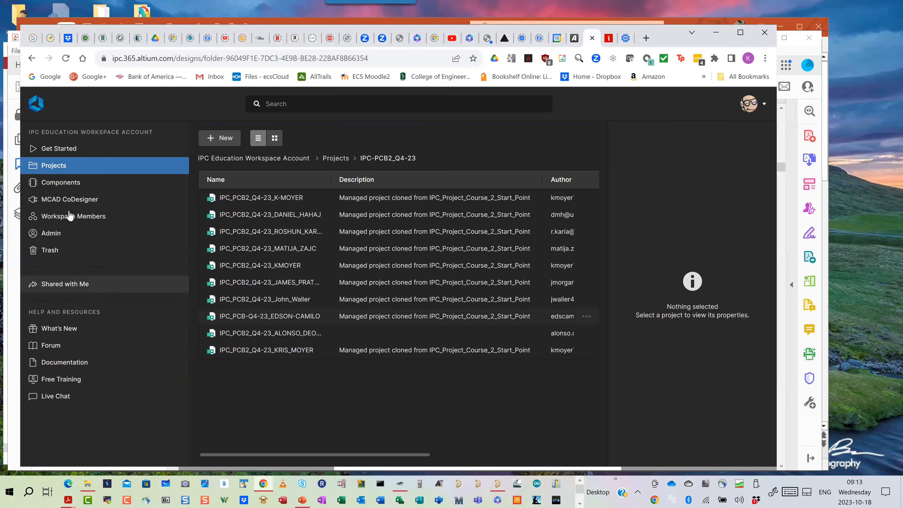
pyautogui.click(52, 170)
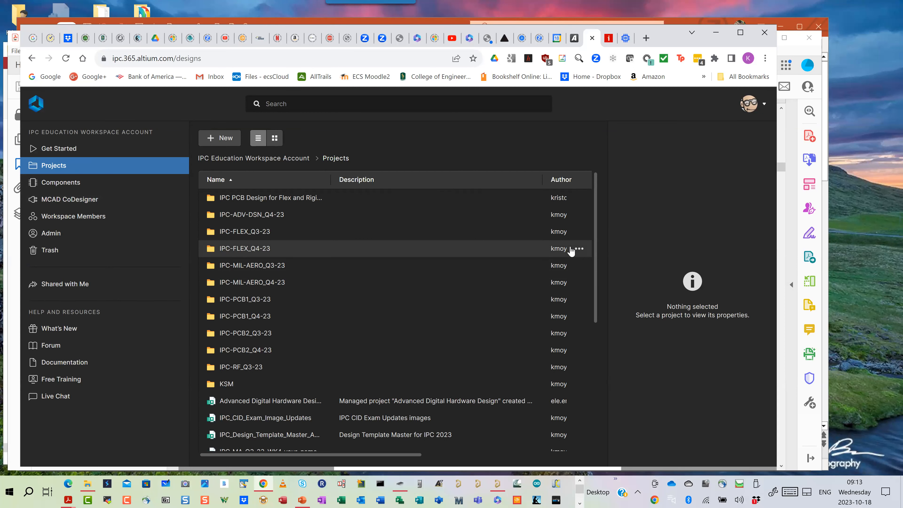
pyautogui.scroll(-2, 558, 343)
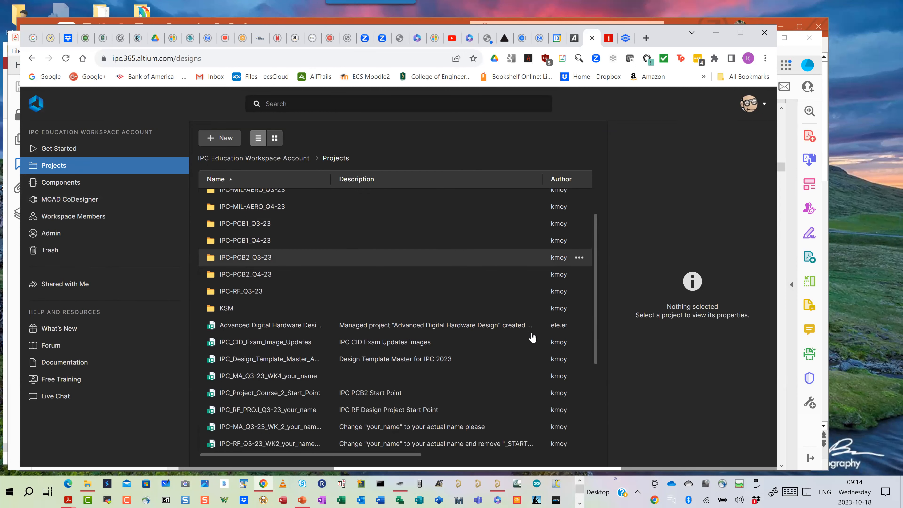
pyautogui.scroll(-2, 532, 337)
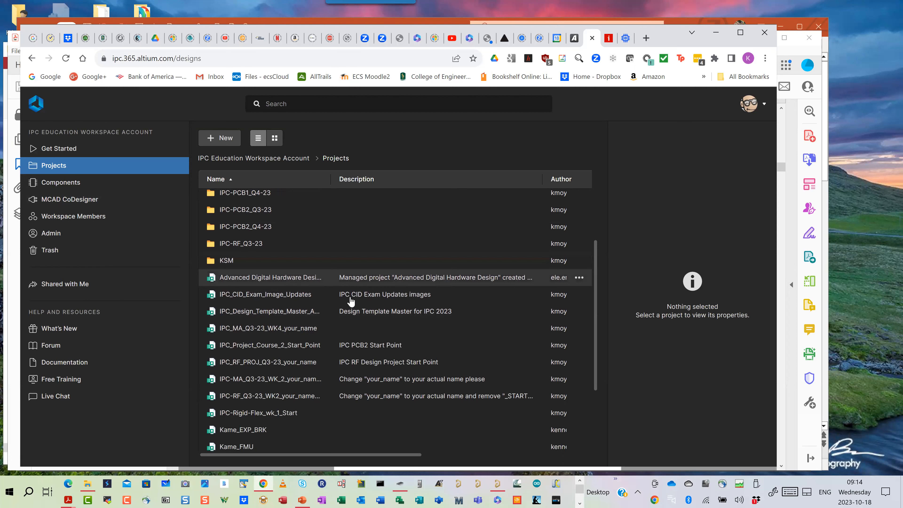
# - Inspect the sharing settings of the Advanced Digital Hardware Design project and the Workspace Members access options, without saving changes
pyautogui.click(582, 281)
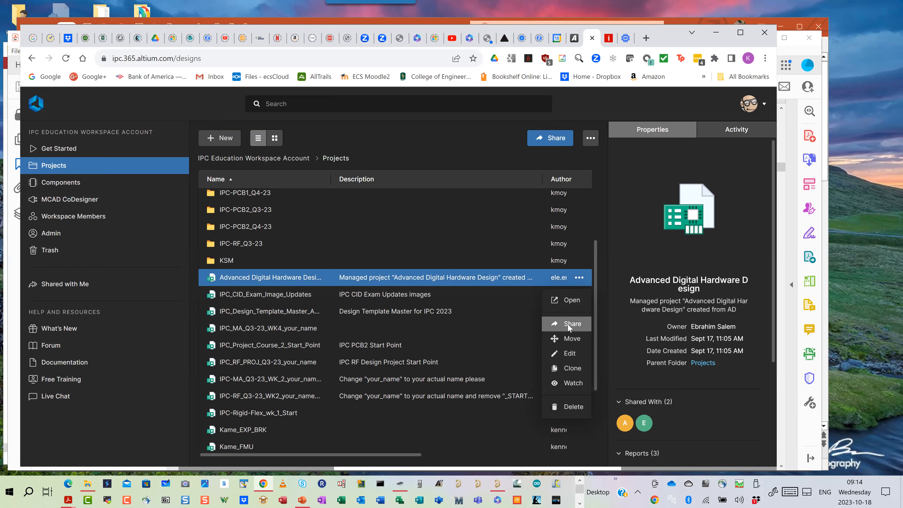
pyautogui.click(568, 326)
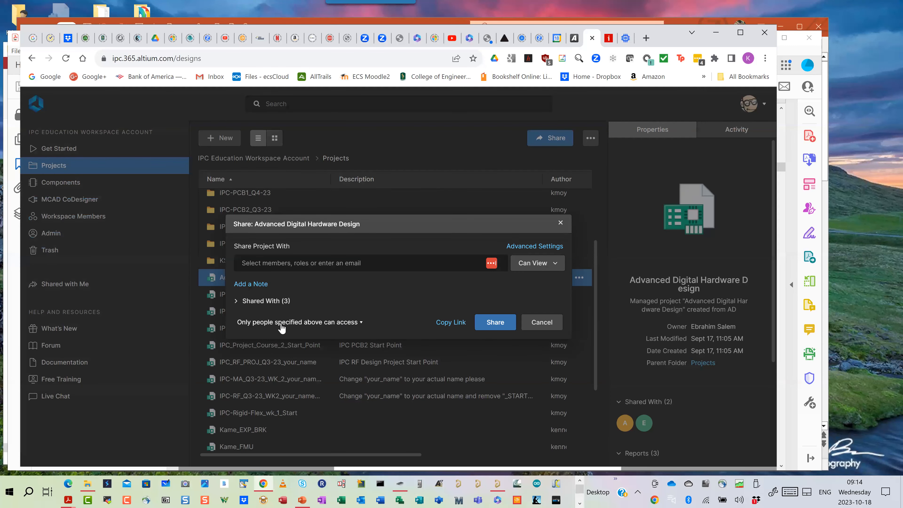
pyautogui.click(252, 301)
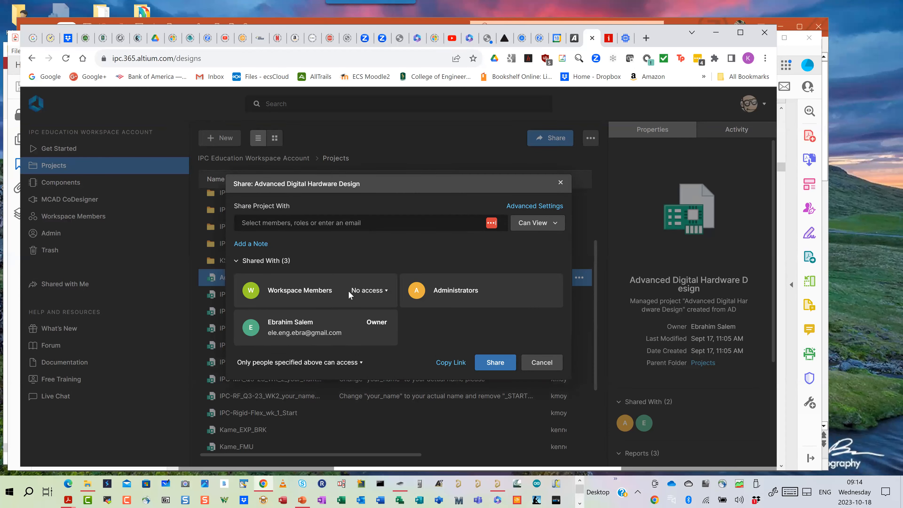
pyautogui.doubleClick(344, 183)
pyautogui.click(388, 288)
pyautogui.click(387, 290)
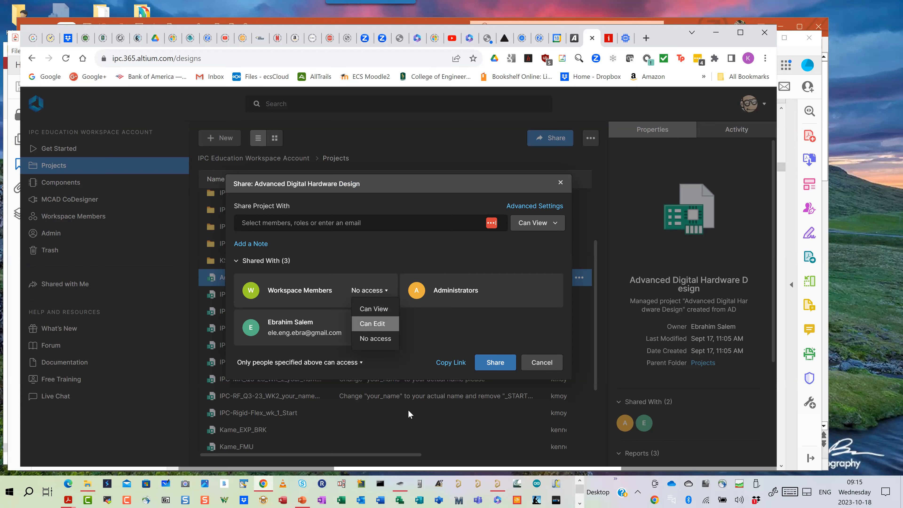
pyautogui.click(553, 363)
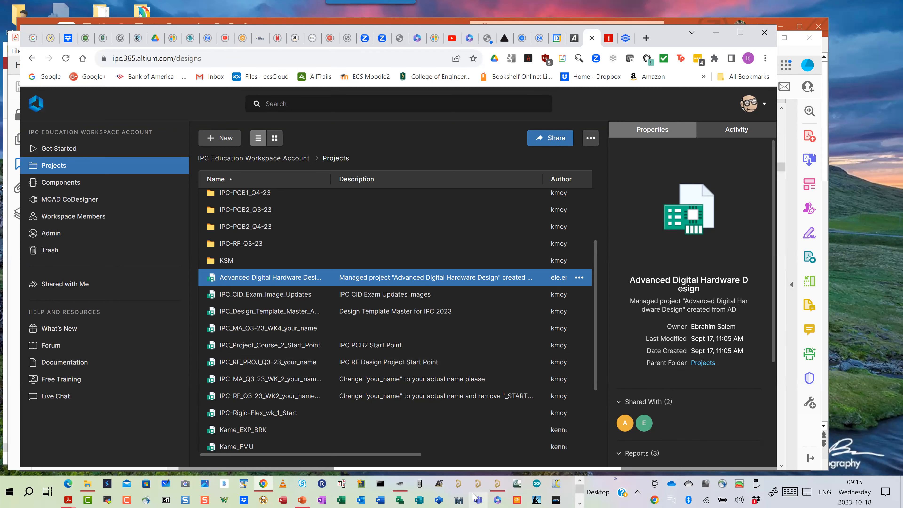
# - Switch to Altium Designer and view the file-based library types offered for a new library, without creating one
pyautogui.click(493, 487)
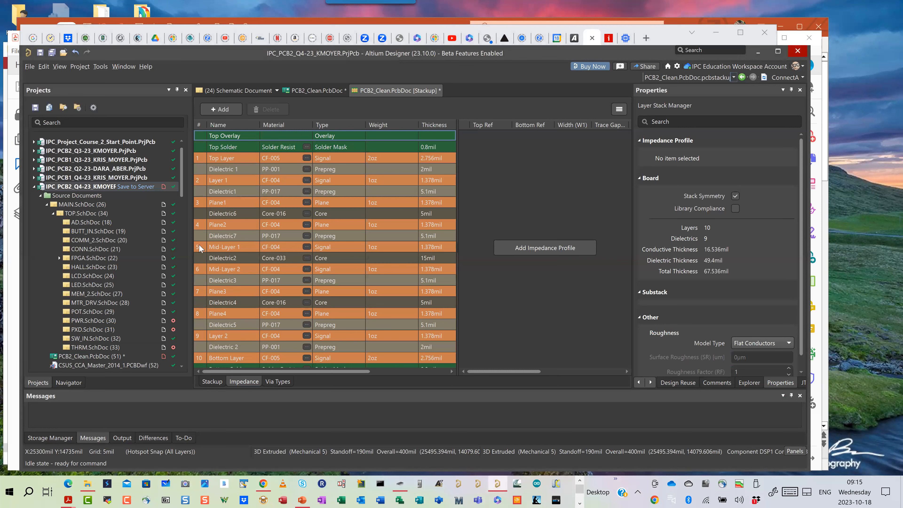
pyautogui.click(30, 67)
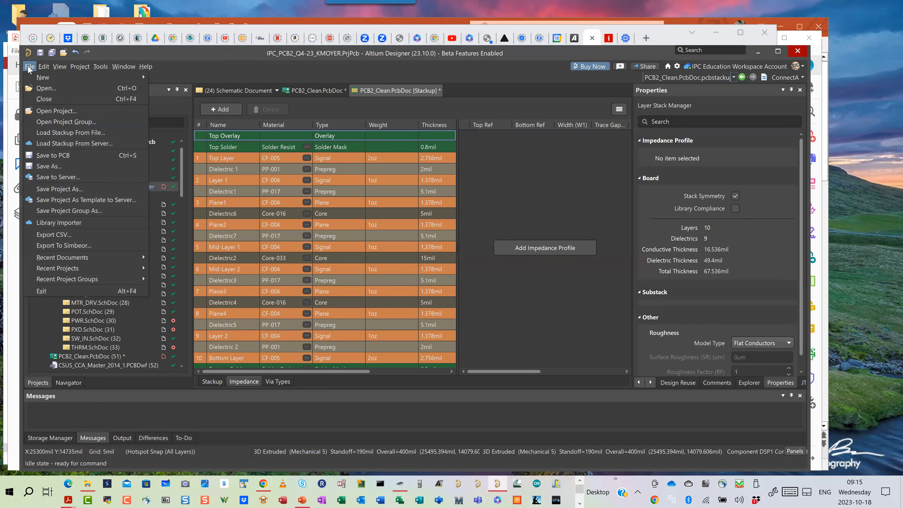
pyautogui.click(143, 77)
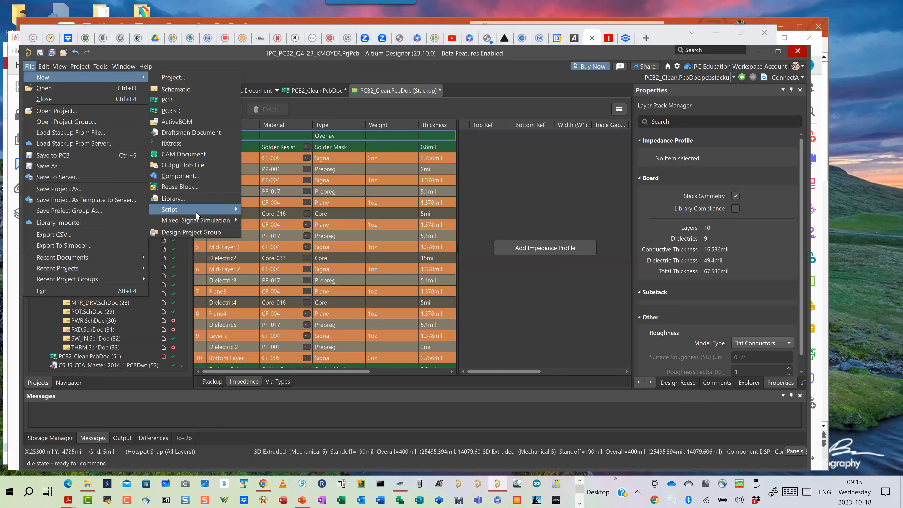
pyautogui.click(177, 198)
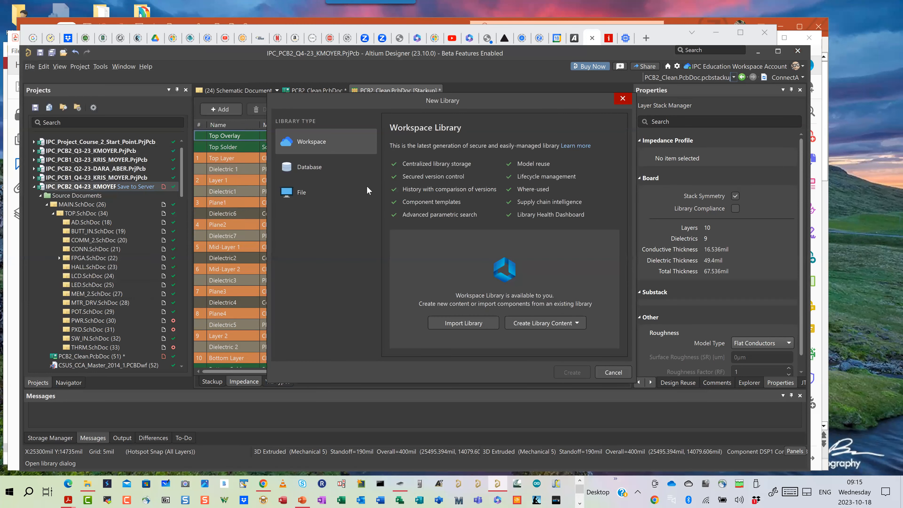
pyautogui.click(302, 194)
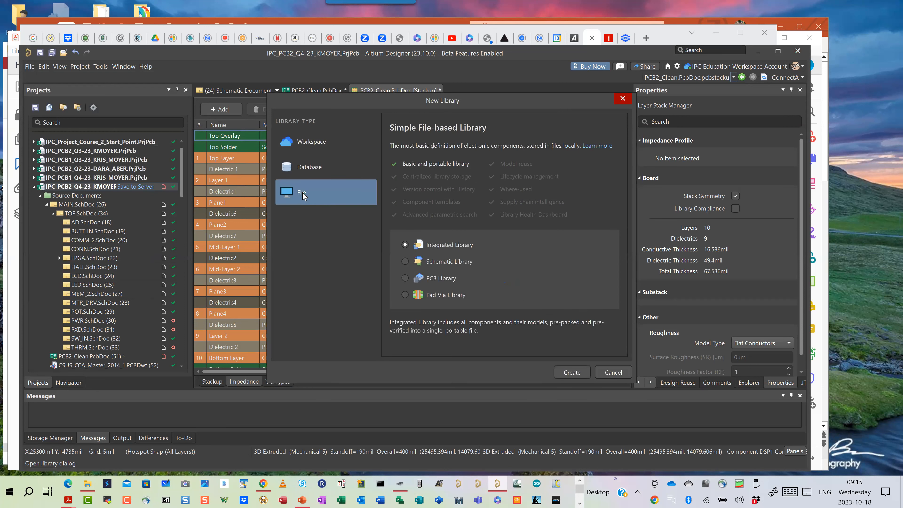
pyautogui.click(604, 374)
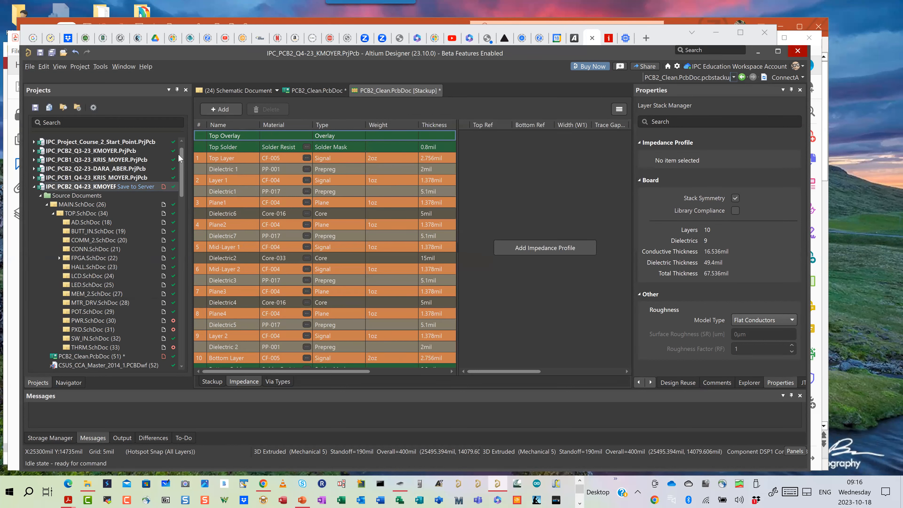
# - Expand the source documents of EEE196A_Integrated_Library.LibPkg in the project tree and look through its IntLib files
pyautogui.scroll(1, 177, 154)
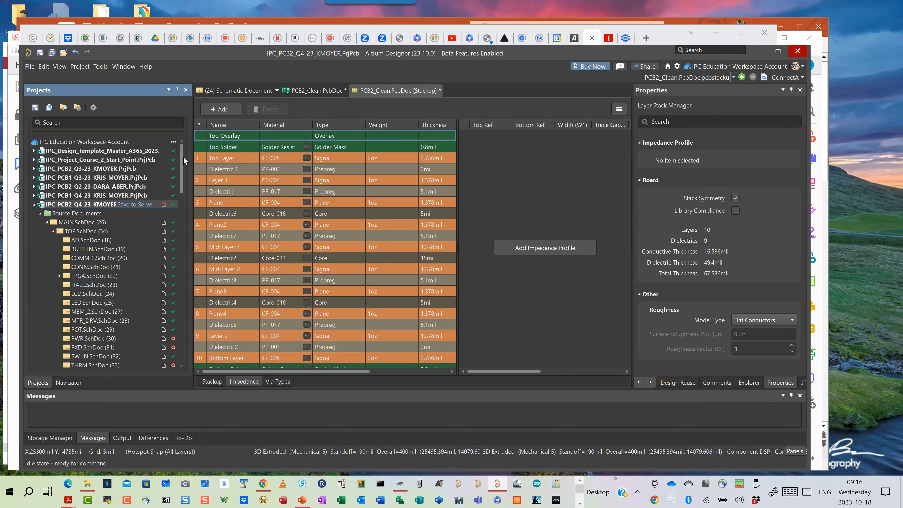
pyautogui.click(181, 204)
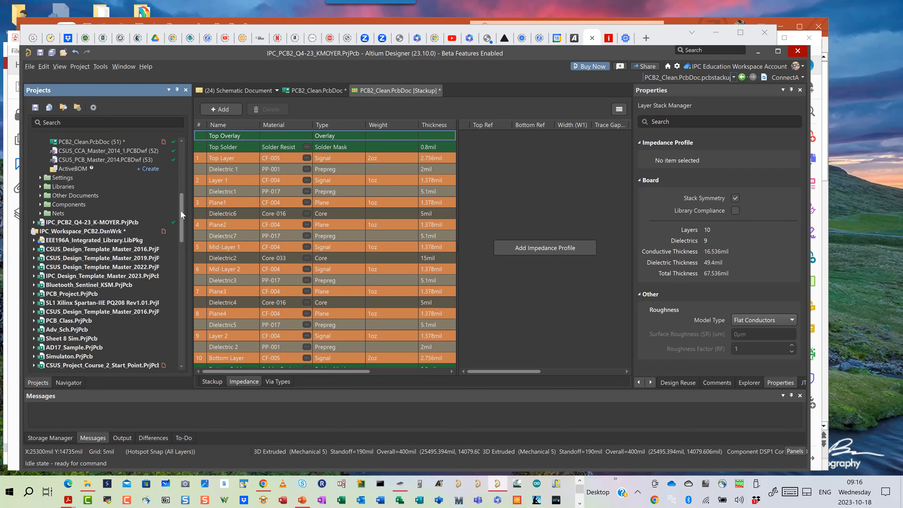
pyautogui.scroll(-1, 180, 210)
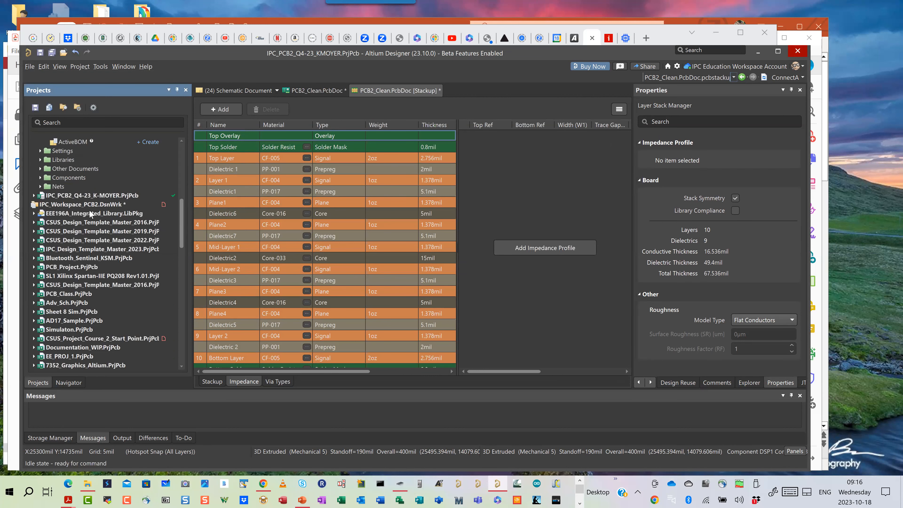
pyautogui.click(35, 213)
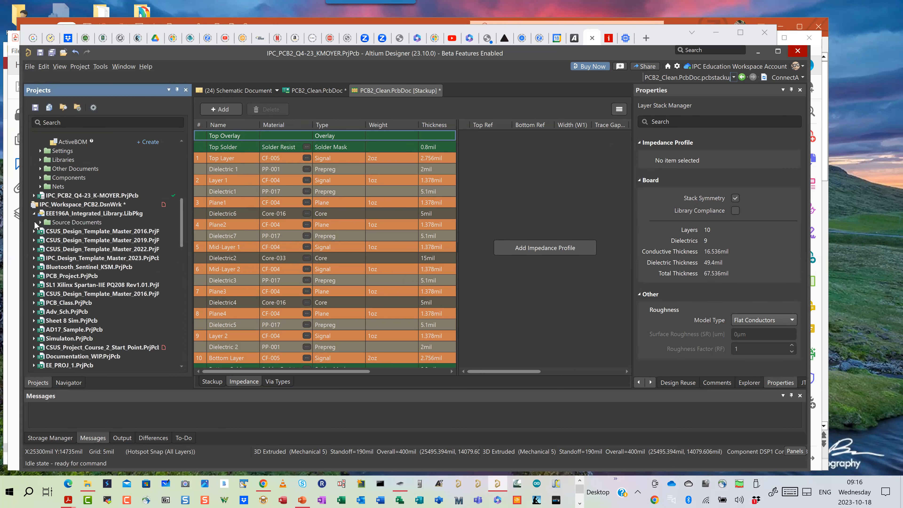
pyautogui.click(41, 221)
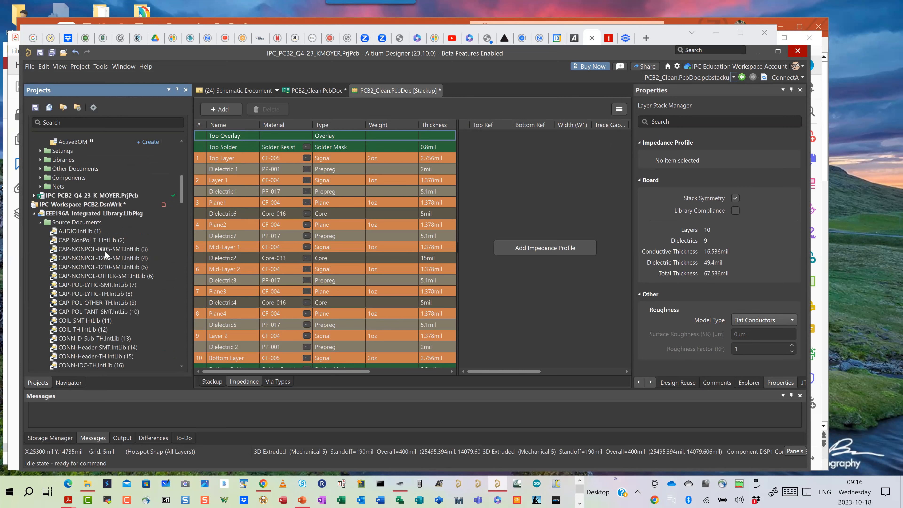
pyautogui.scroll(-1, 147, 224)
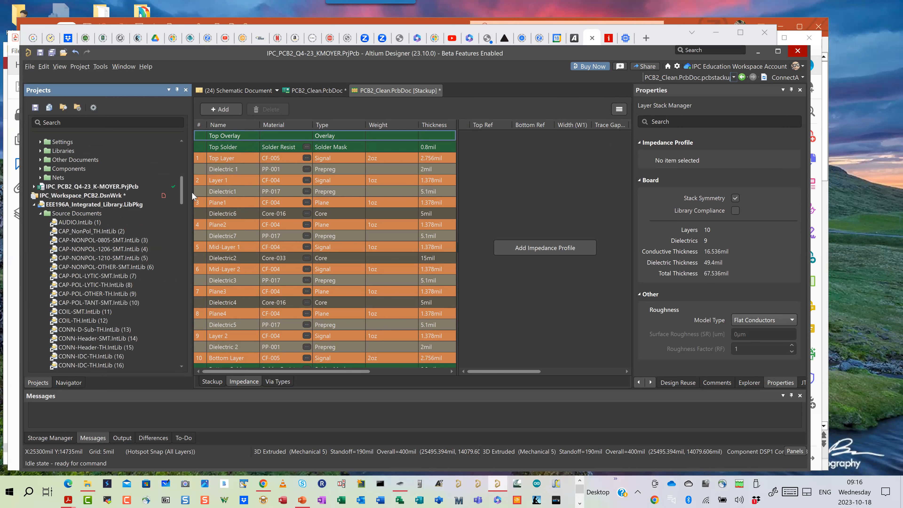
pyautogui.moveTo(181, 216); pyautogui.dragTo(179, 277)
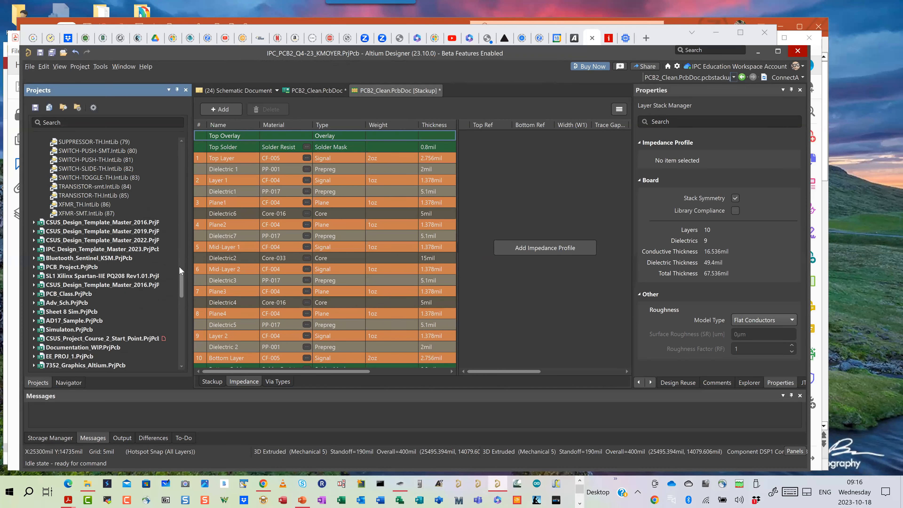
pyautogui.click(179, 267)
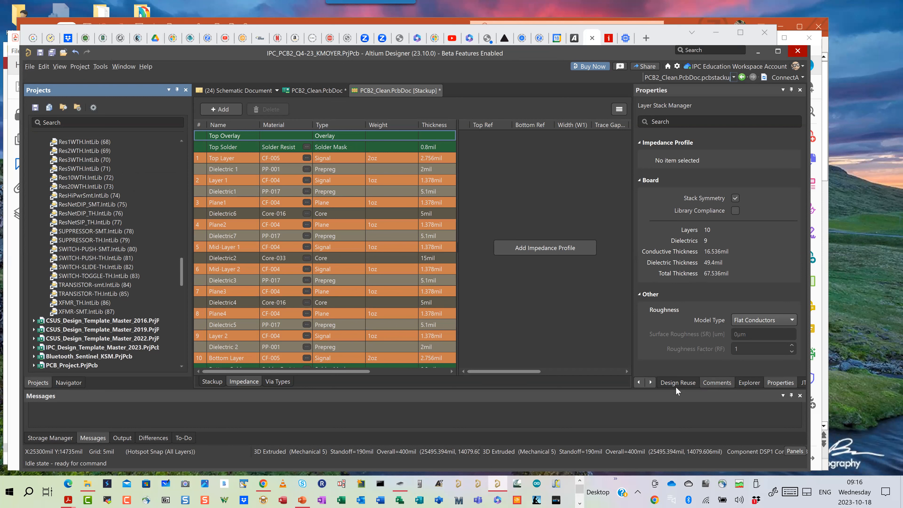
# - Show the Components panel and look through its available libraries, keeping Simulation Generic Components selected
pyautogui.click(795, 451)
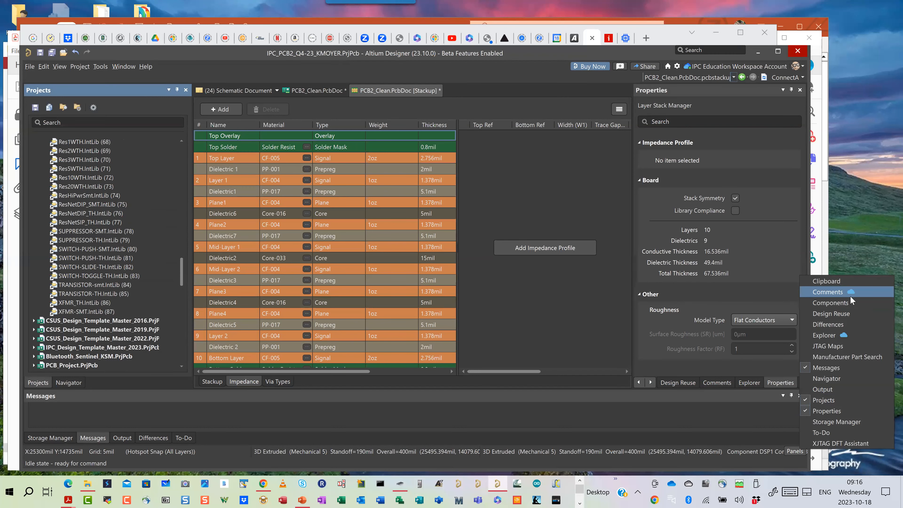
pyautogui.click(848, 305)
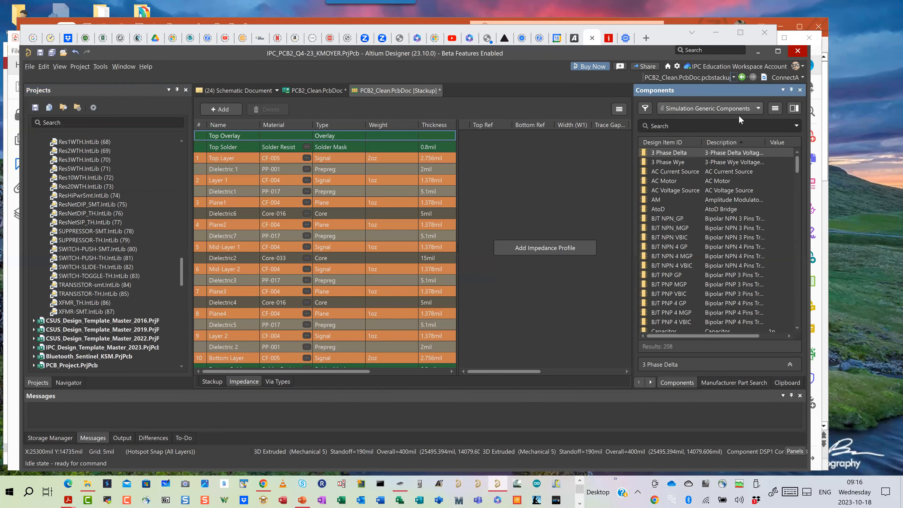
pyautogui.click(756, 111)
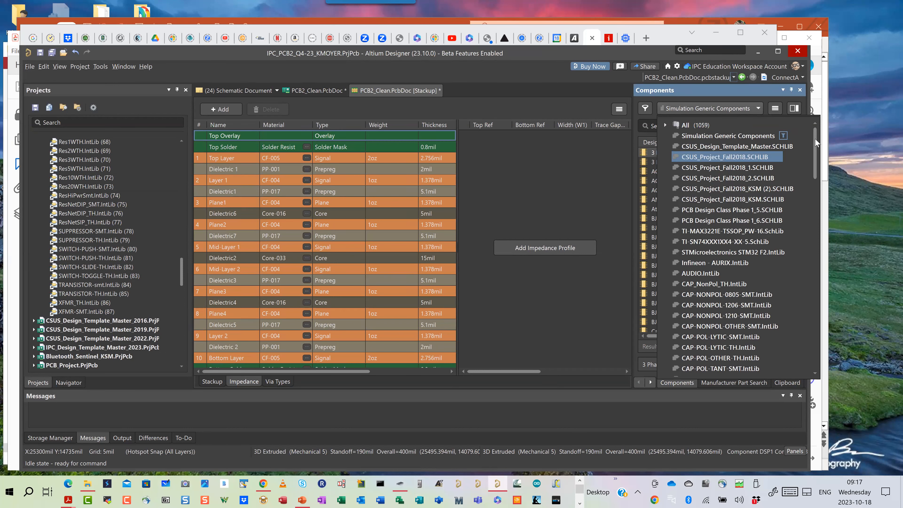
pyautogui.moveTo(815, 182); pyautogui.dragTo(817, 281)
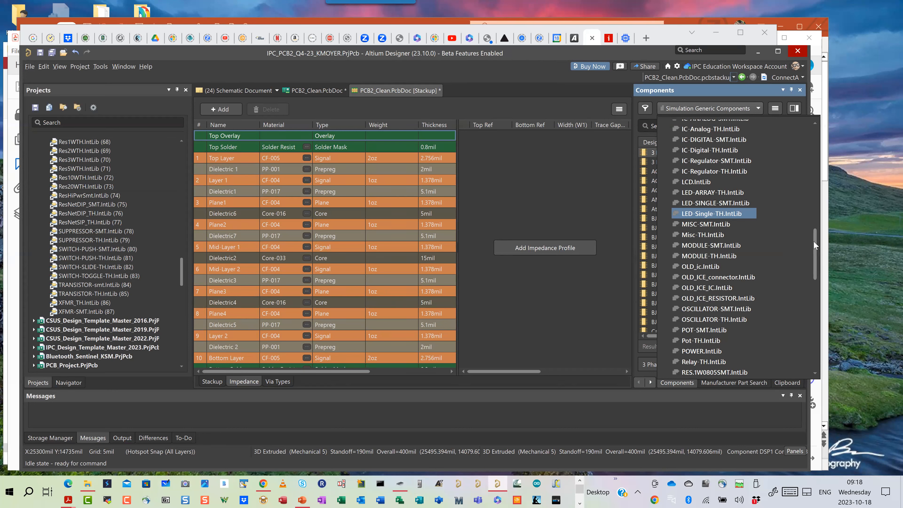
pyautogui.scroll(1, 813, 240)
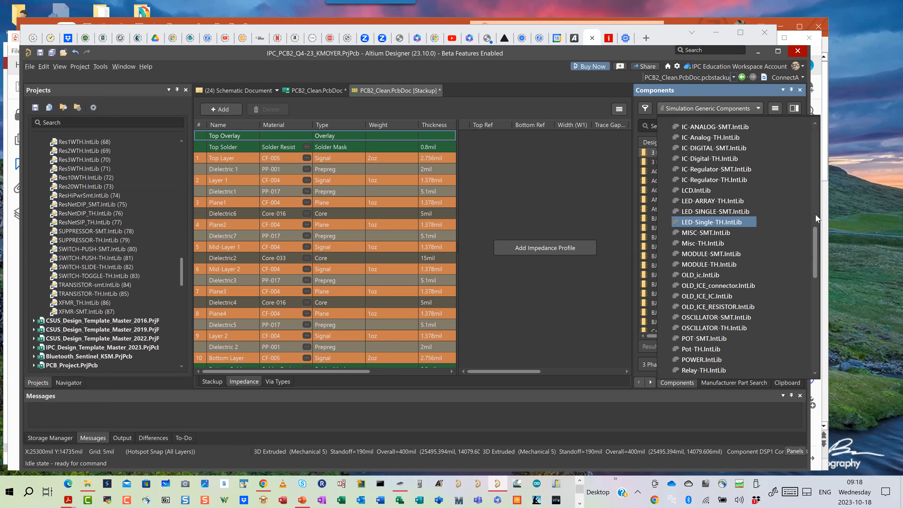
pyautogui.scroll(4, 814, 210)
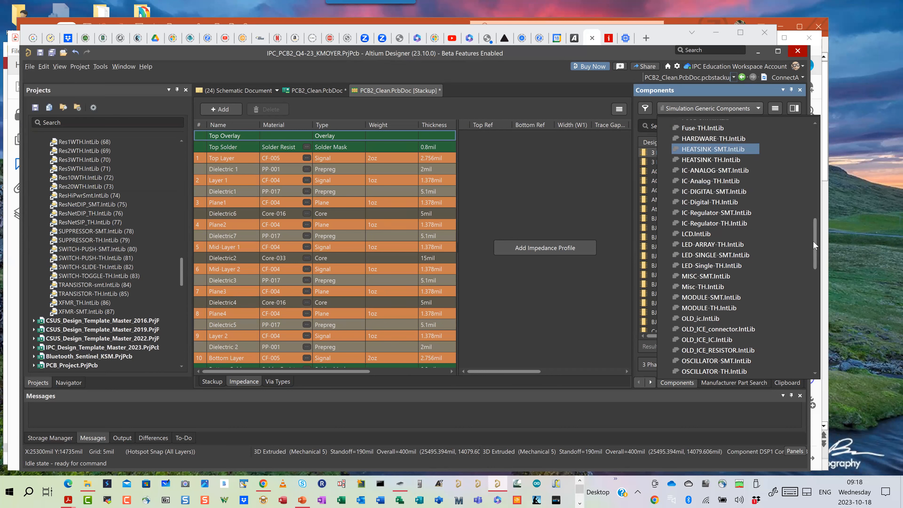
pyautogui.moveTo(814, 236); pyautogui.dragTo(817, 165)
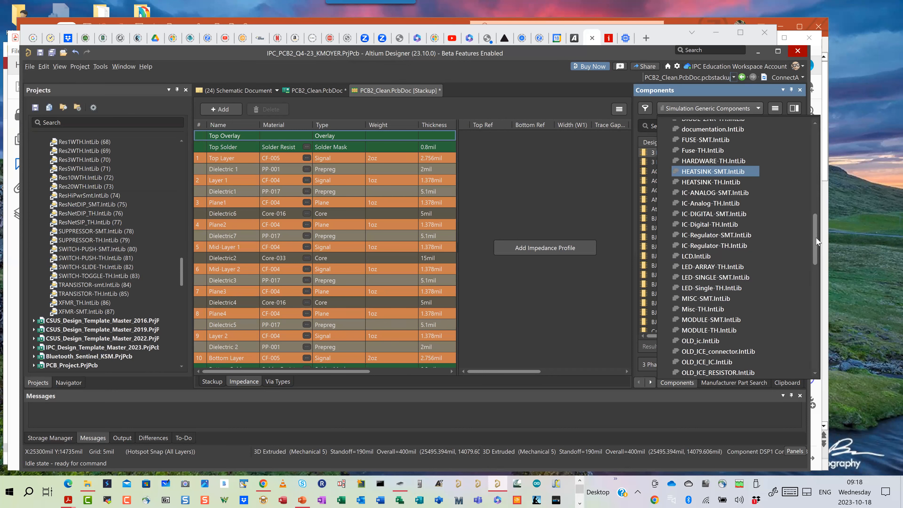
pyautogui.click(817, 269)
pyautogui.moveTo(817, 266); pyautogui.dragTo(815, 230)
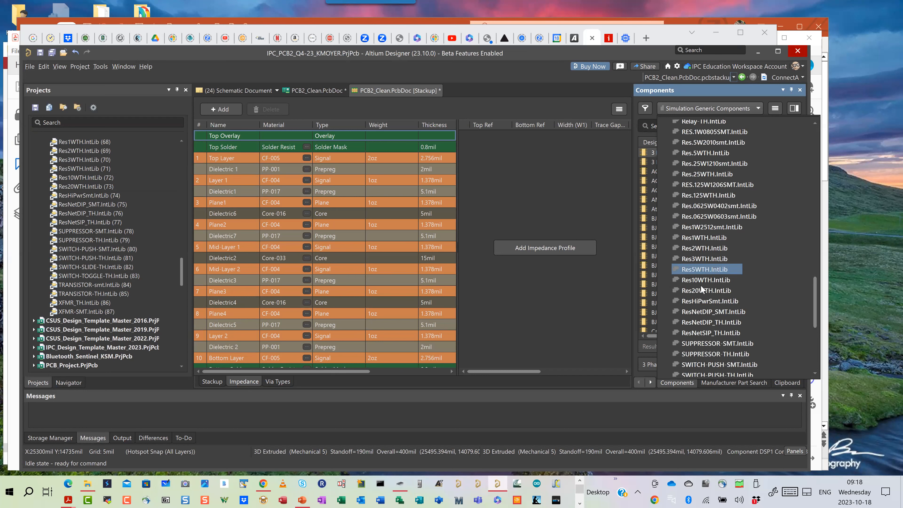
pyautogui.click(705, 217)
pyautogui.click(570, 169)
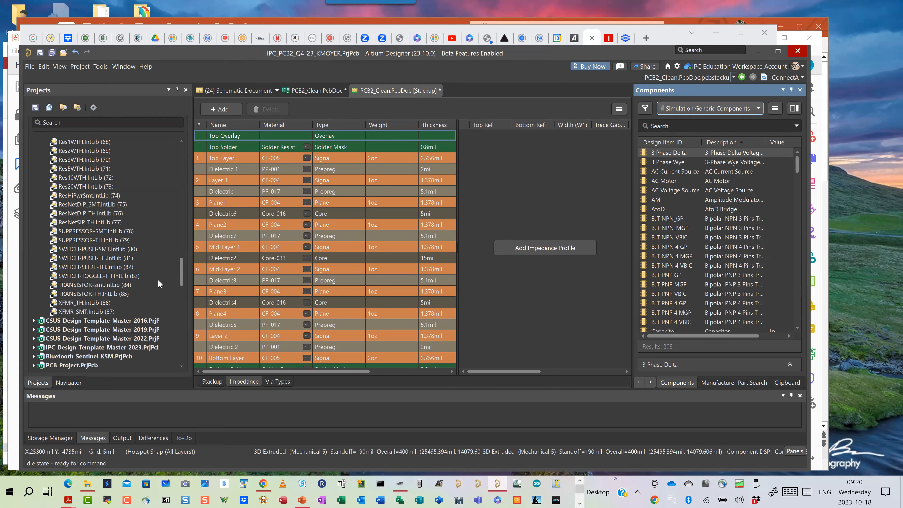
# - Open the LED.SchDoc schematic from the project and bring the component library list back into view
pyautogui.moveTo(181, 272); pyautogui.dragTo(178, 165)
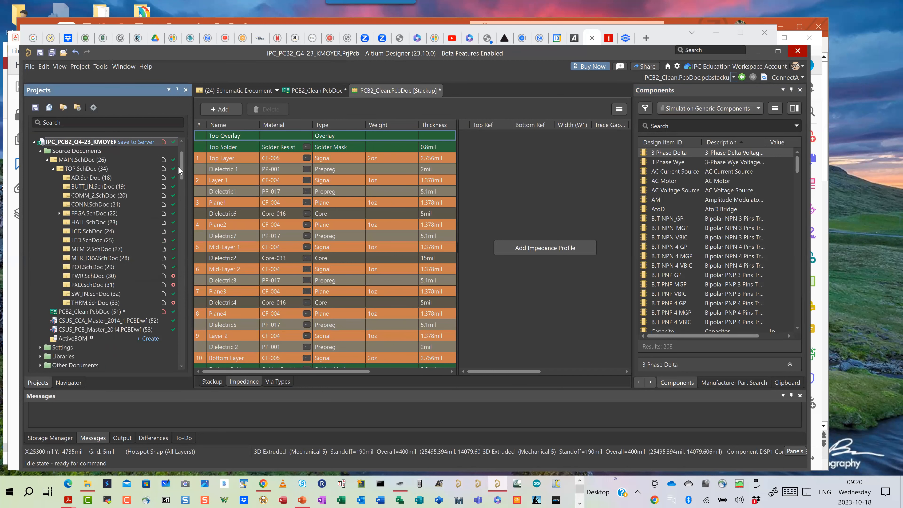
pyautogui.doubleClick(74, 240)
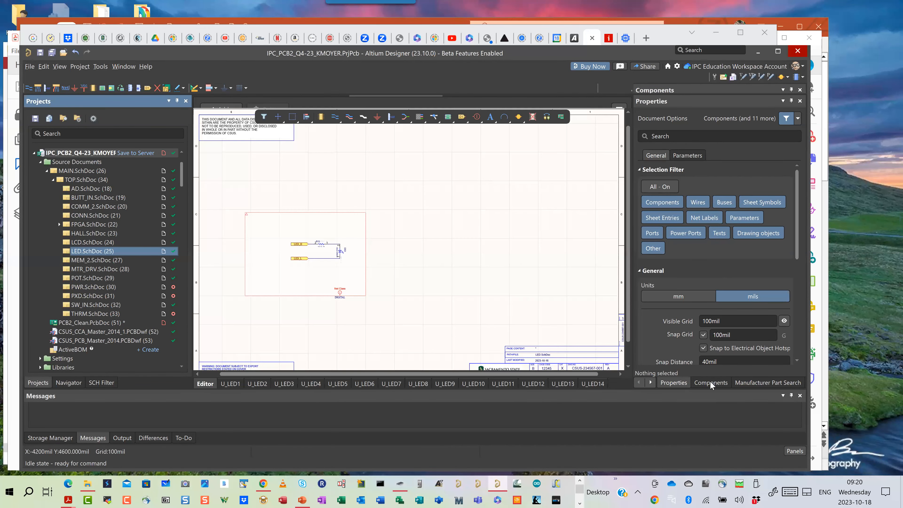
pyautogui.click(710, 382)
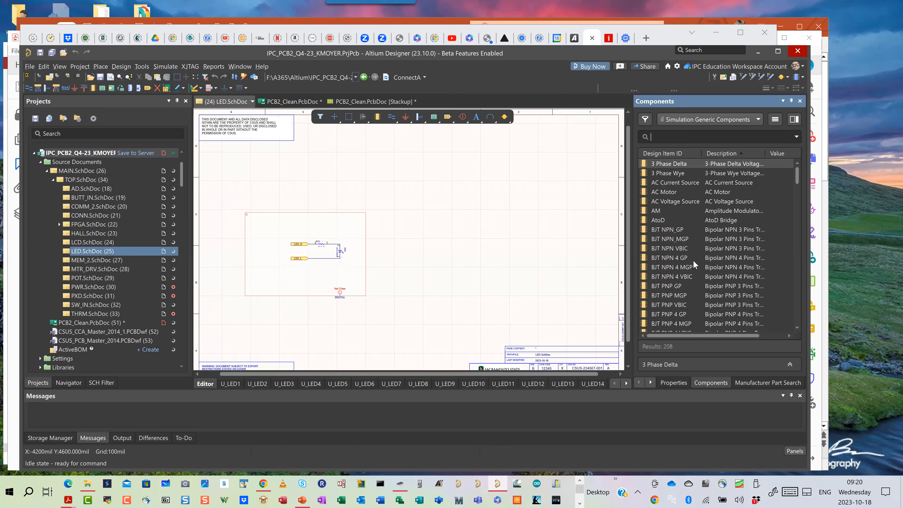
# - Place one 1K Resistor from Simulation Generic Components in the blank area right of the boxed LED circuit, then end placement
pyautogui.scroll(-1, 799, 173)
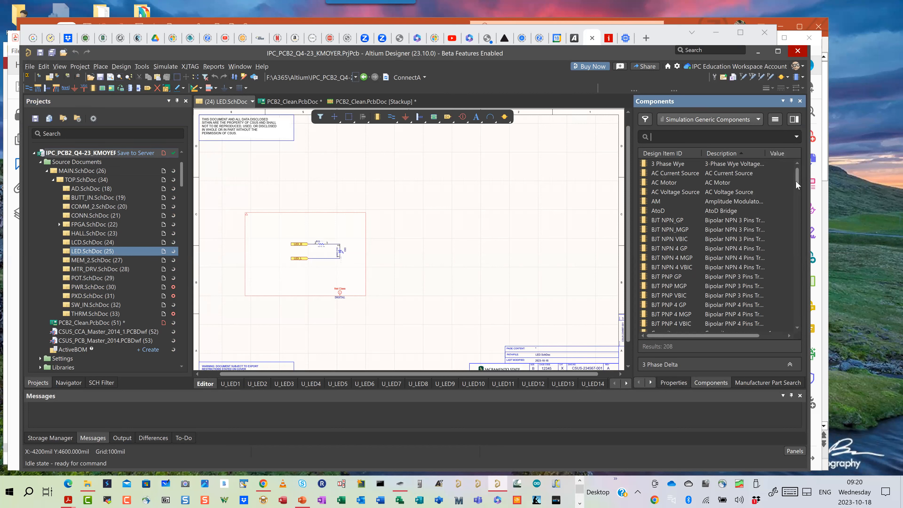
pyautogui.click(796, 194)
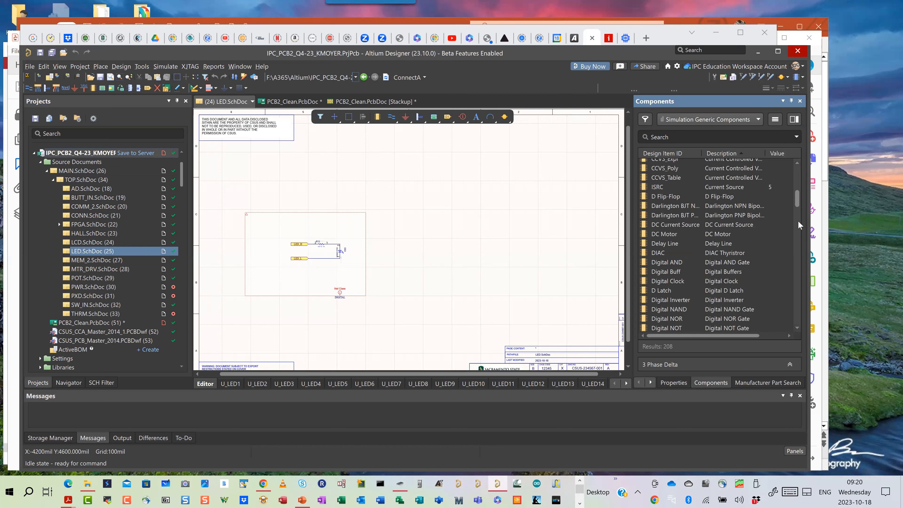
pyautogui.click(797, 208)
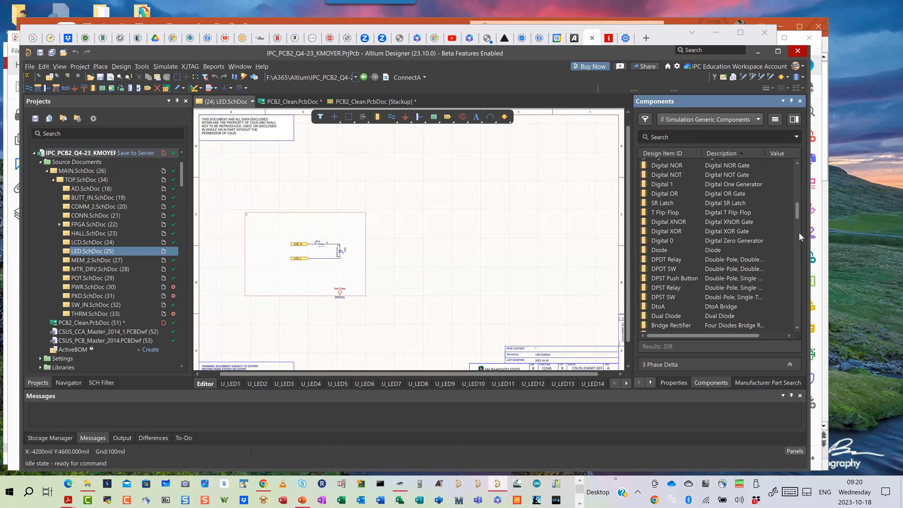
pyautogui.click(796, 263)
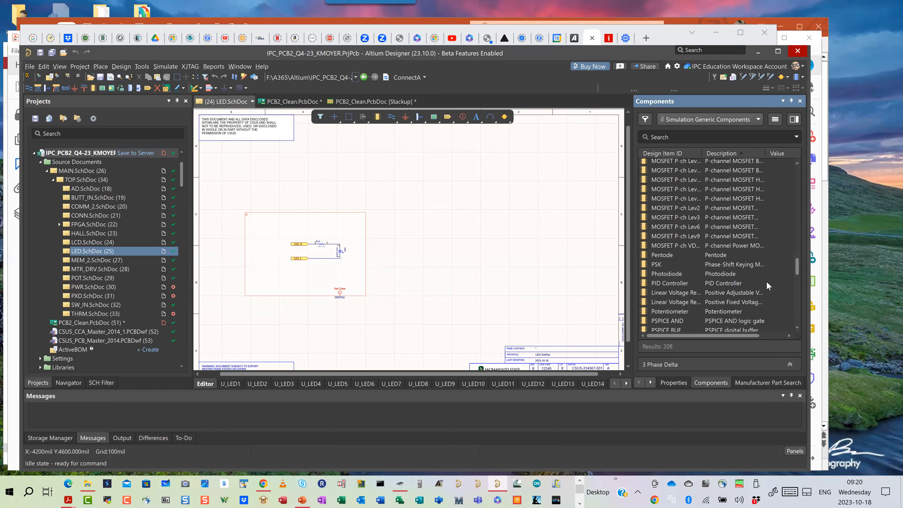
pyautogui.moveTo(798, 261); pyautogui.dragTo(795, 281)
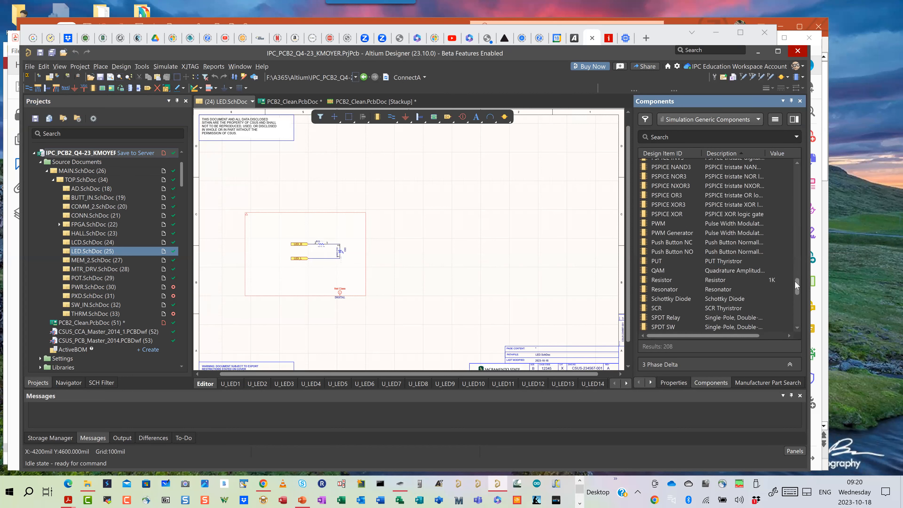
pyautogui.scroll(6, 795, 273)
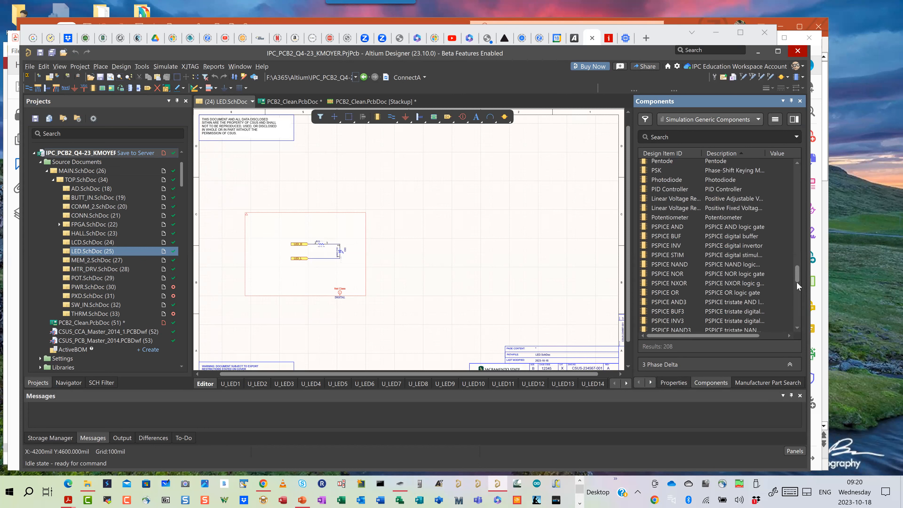
pyautogui.scroll(-6, 796, 281)
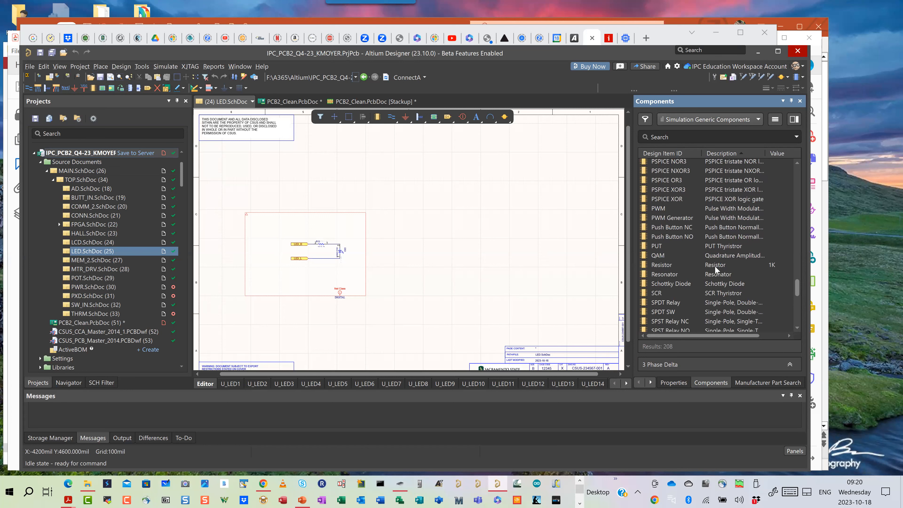
pyautogui.click(657, 264)
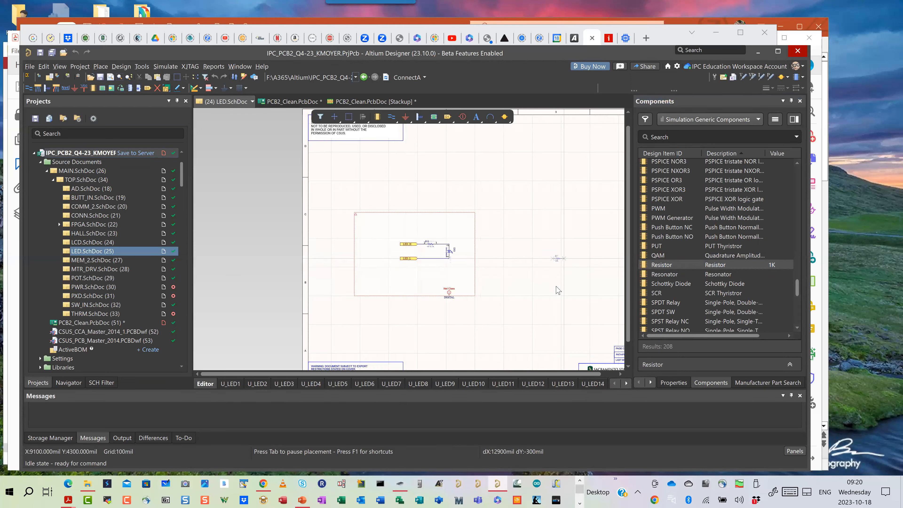
pyautogui.rightClick(580, 264)
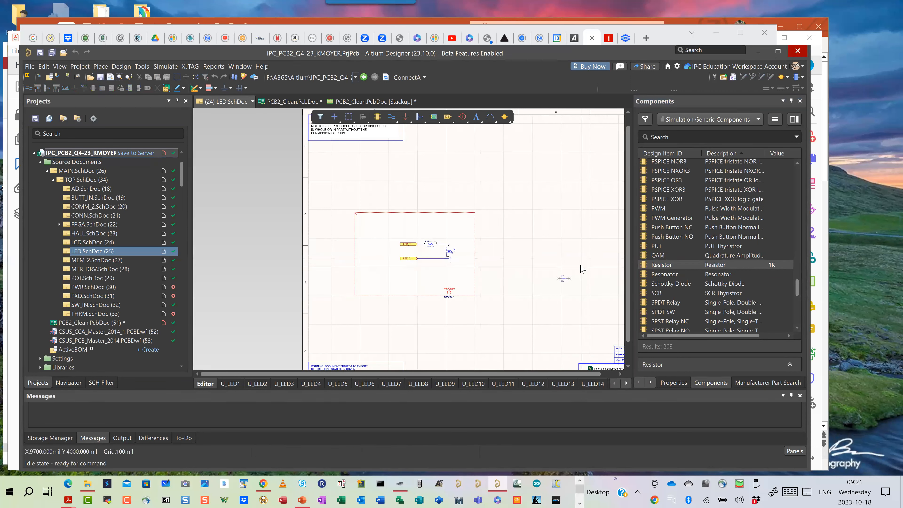
pyautogui.click(573, 289)
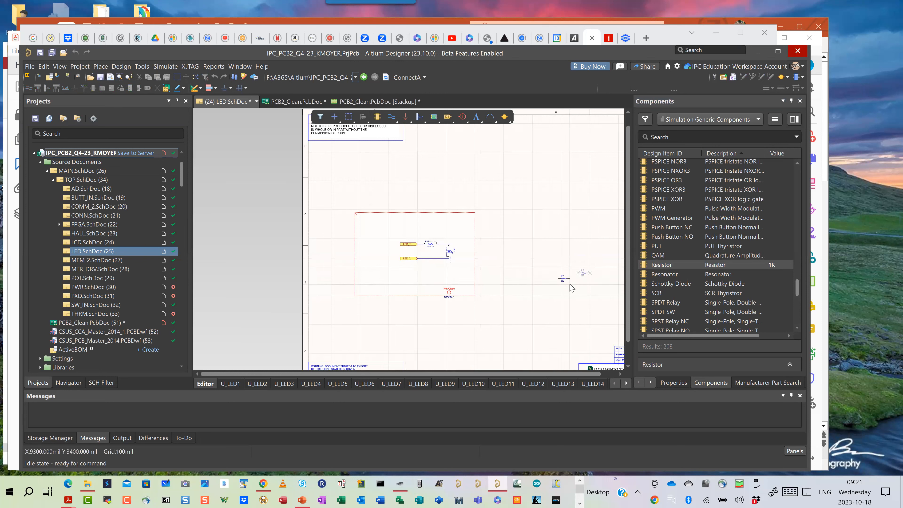
pyautogui.rightClick(570, 288)
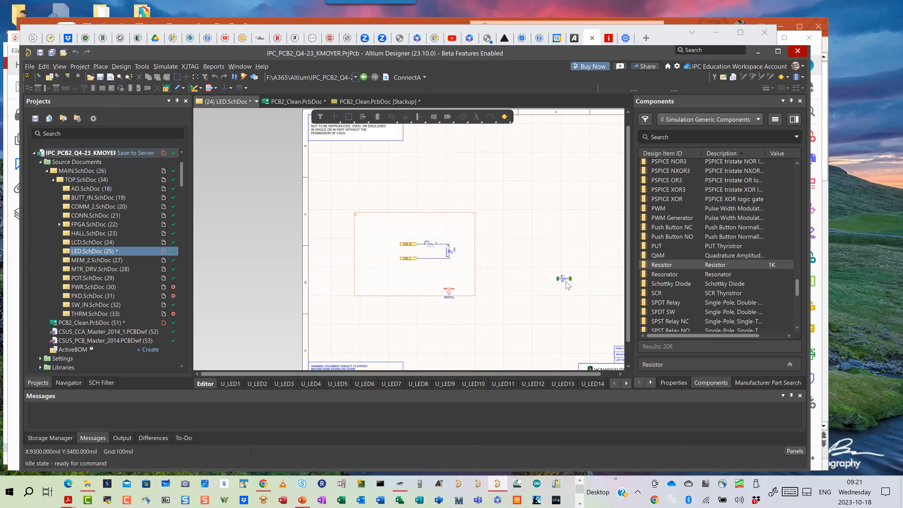
pyautogui.rightClick(564, 280)
pyautogui.rightClick(558, 303)
pyautogui.click(548, 319)
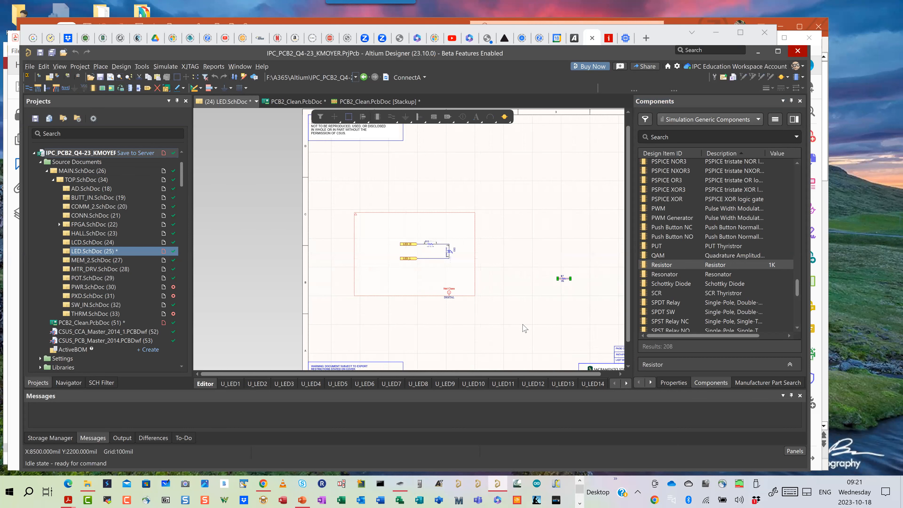
# - Examine the placed resistor's symbol, designator and value up close on the LED schematic
pyautogui.keyDown('shift'); pyautogui.hscroll(3, 466, 297); pyautogui.keyUp('shift')
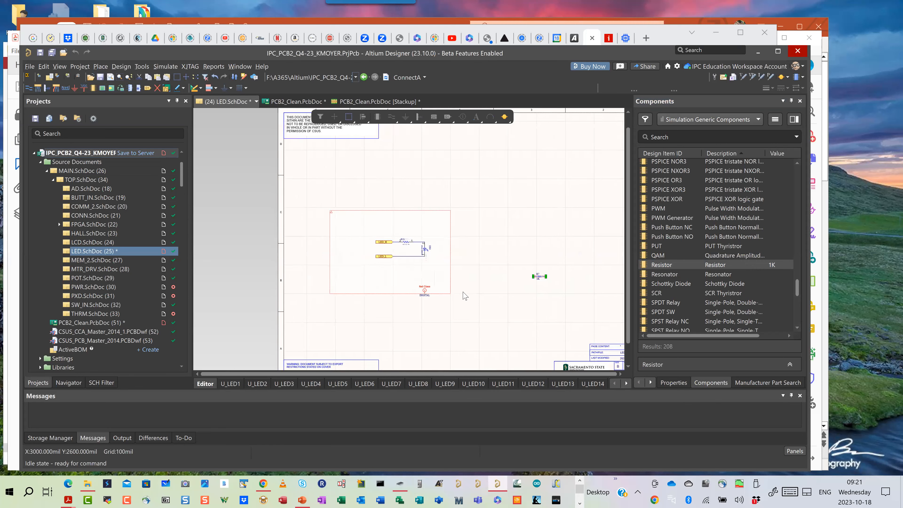
pyautogui.keyDown('ctrl'); pyautogui.scroll(2, 459, 284); pyautogui.keyUp('ctrl')
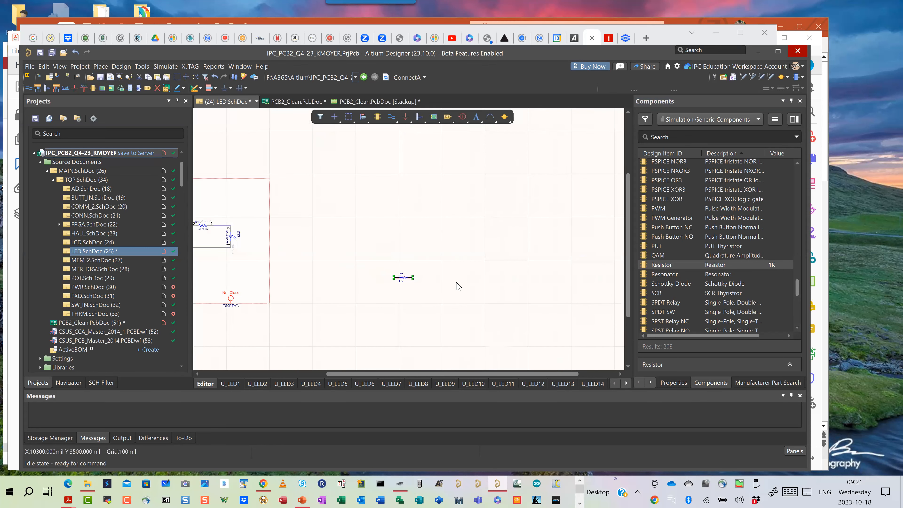
pyautogui.keyDown('ctrl'); pyautogui.scroll(2, 405, 273); pyautogui.keyUp('ctrl')
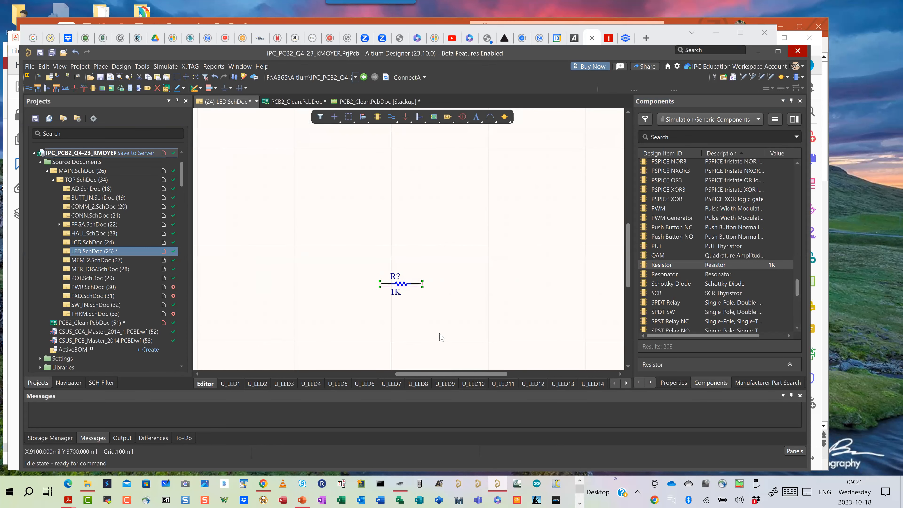
# - Show the placed resistor's properties, expand its full parameter list, and look through the general settings and parameters
pyautogui.click(673, 383)
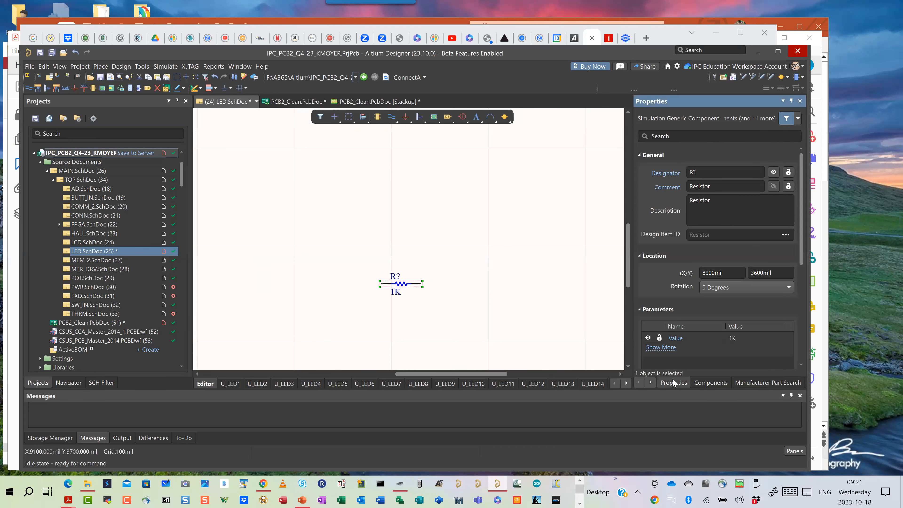
pyautogui.click(656, 347)
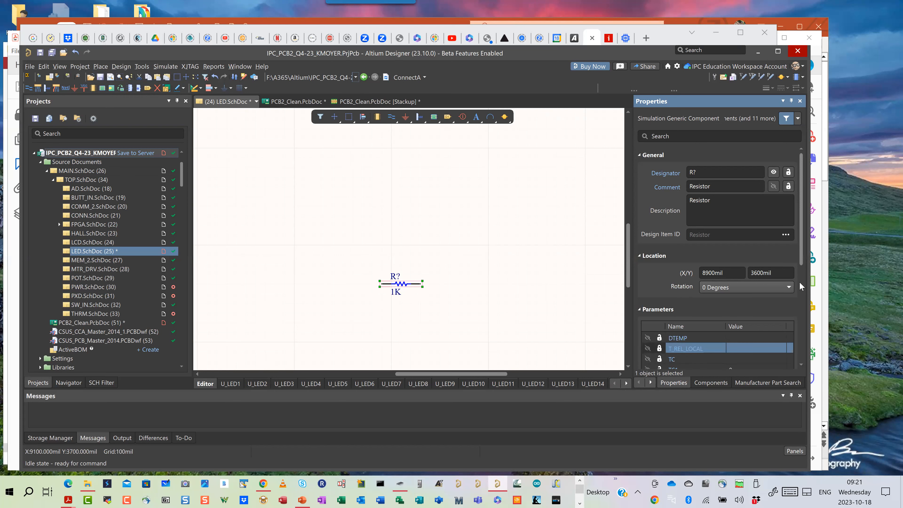
pyautogui.scroll(-5, 802, 221)
pyautogui.scroll(5, 802, 222)
pyautogui.scroll(-1, 804, 245)
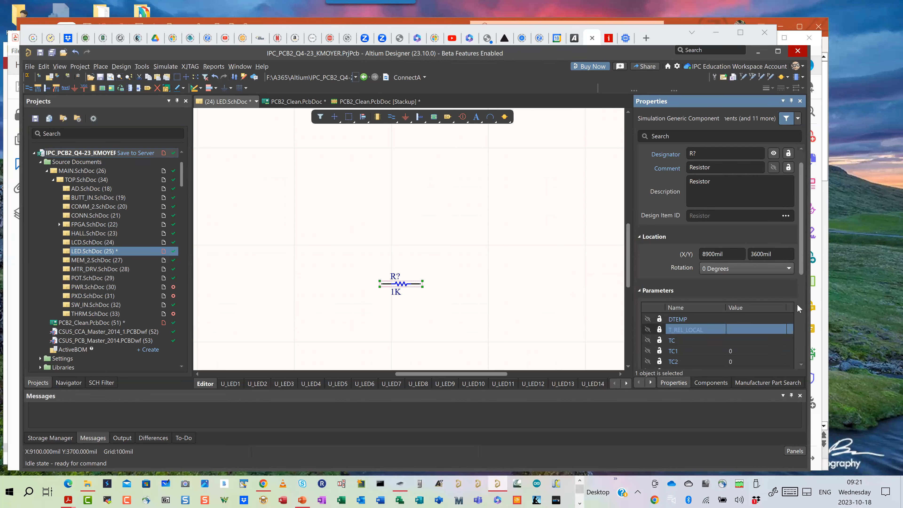
pyautogui.scroll(-5, 797, 307)
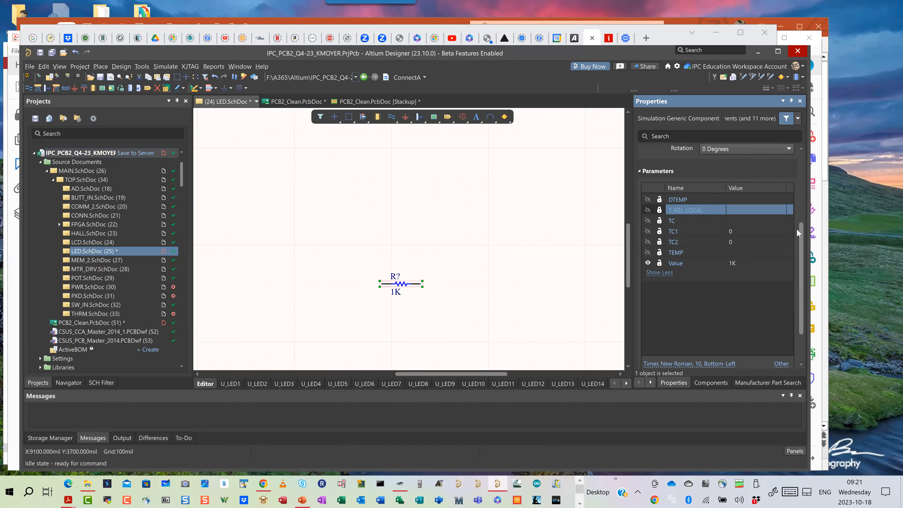
pyautogui.scroll(6, 796, 229)
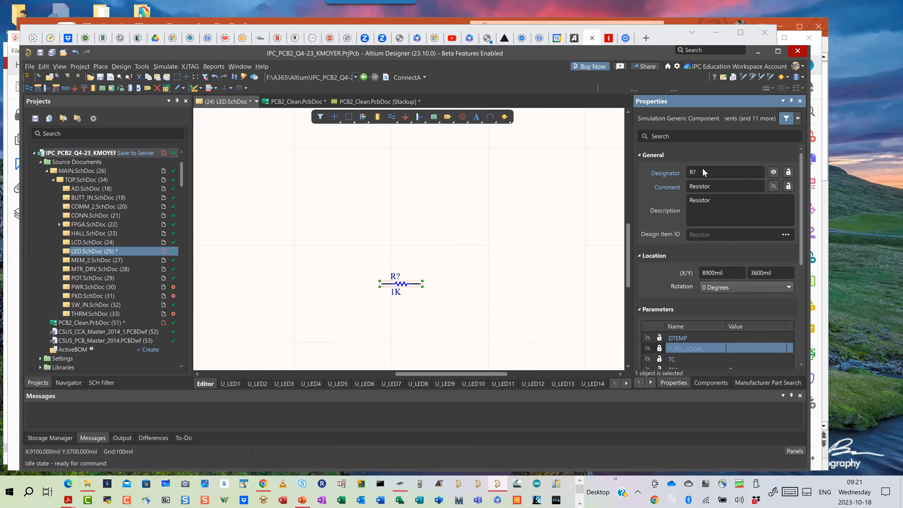
# - Search manufacturer parts for CRCW08051K00FKEA and add the Vishay Dale result's supplier link and parameters to the placed resistor
pyautogui.click(753, 380)
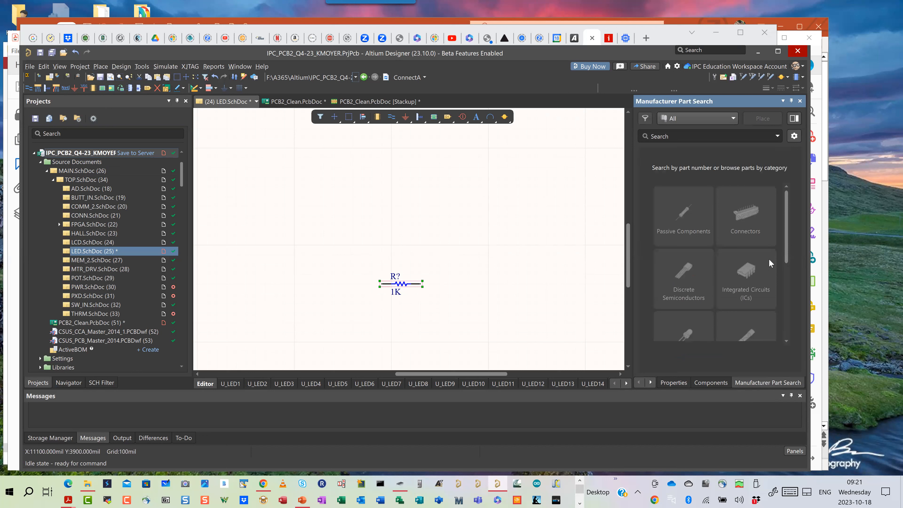
pyautogui.click(698, 136)
pyautogui.write('CRCW08051K00FKEA')
pyautogui.doubleClick(697, 137)
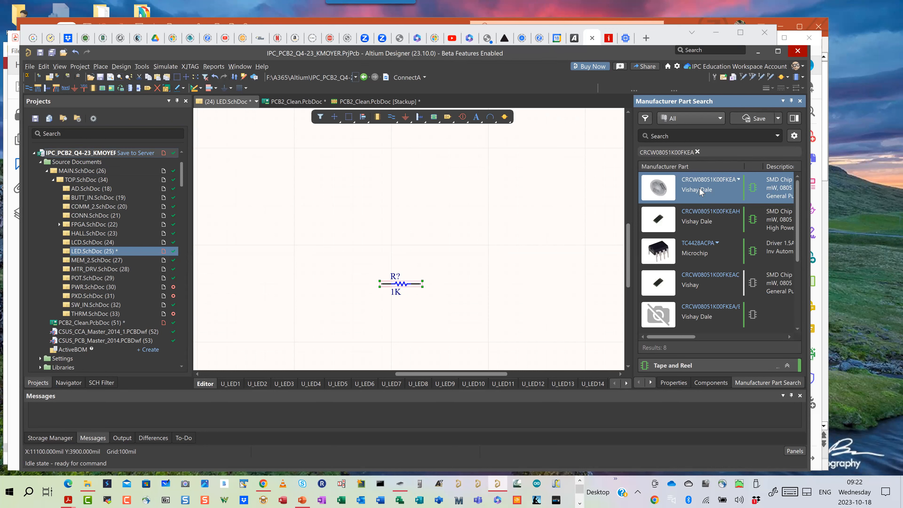
pyautogui.rightClick(720, 192)
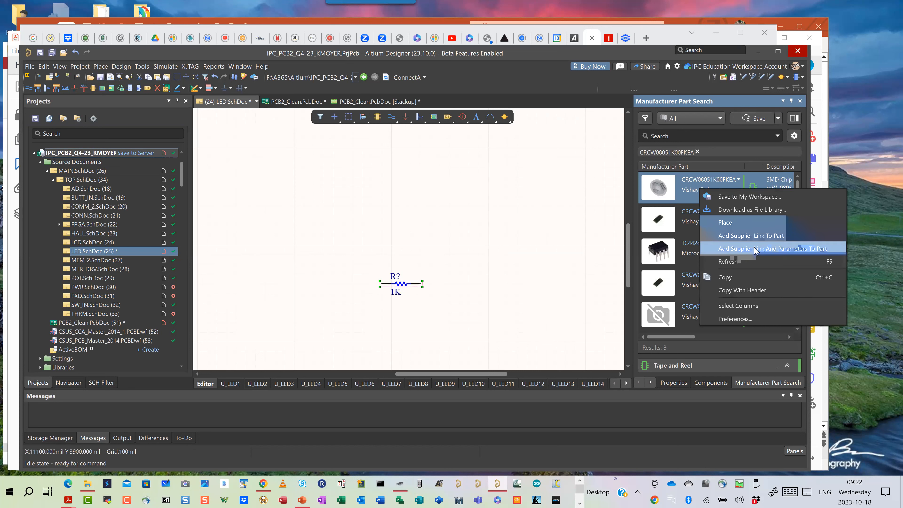
pyautogui.click(786, 250)
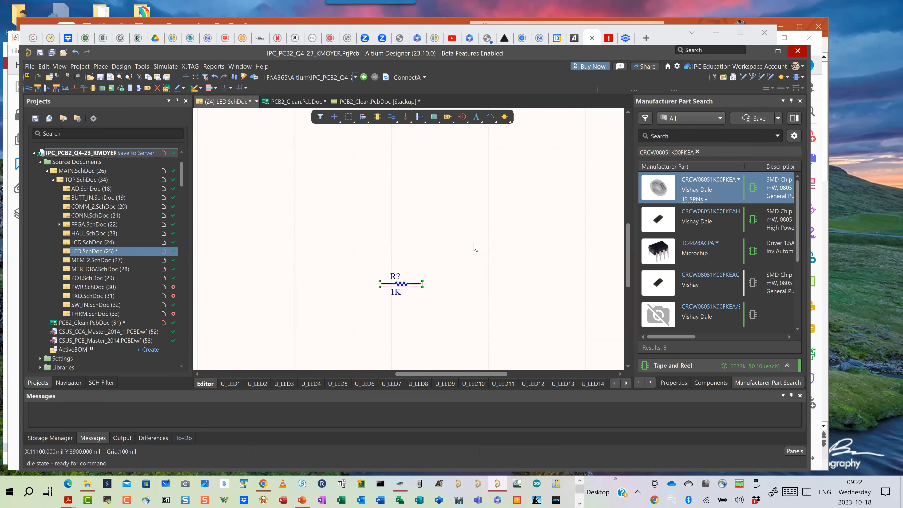
# - Reselect the placed resistor and examine its description and complete parameter list in the properties, down to the unique ID
pyautogui.click(672, 382)
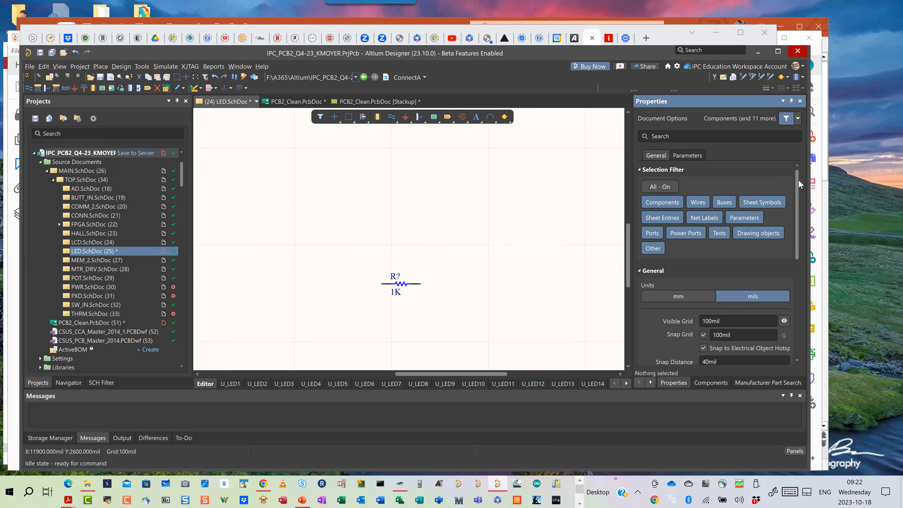
pyautogui.scroll(-3, 798, 228)
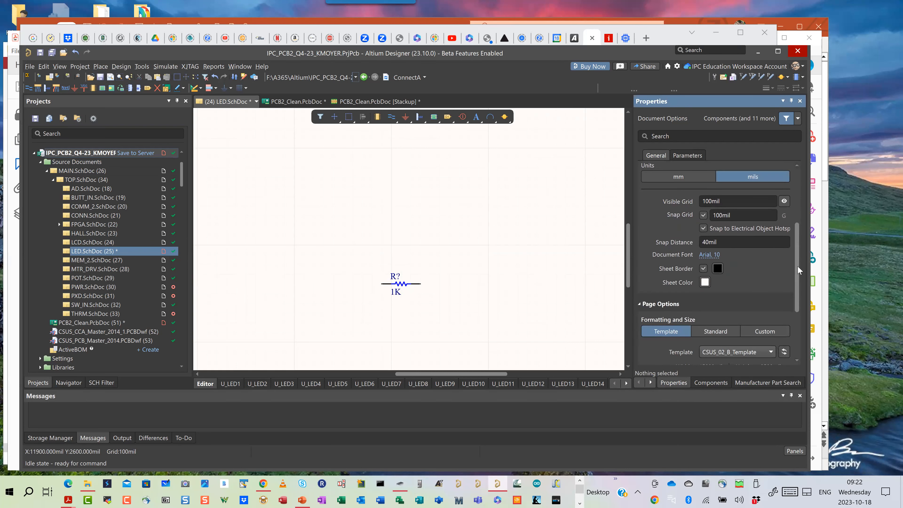
pyautogui.scroll(-3, 798, 292)
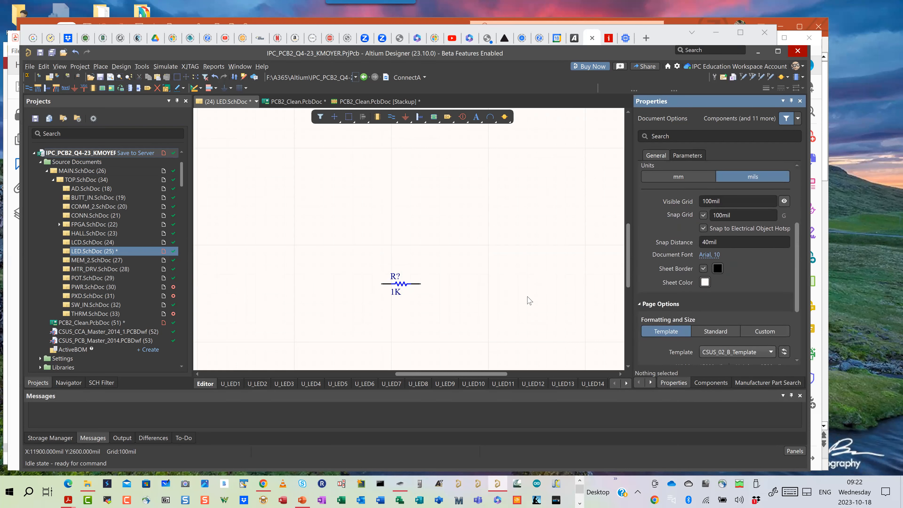
pyautogui.click(404, 287)
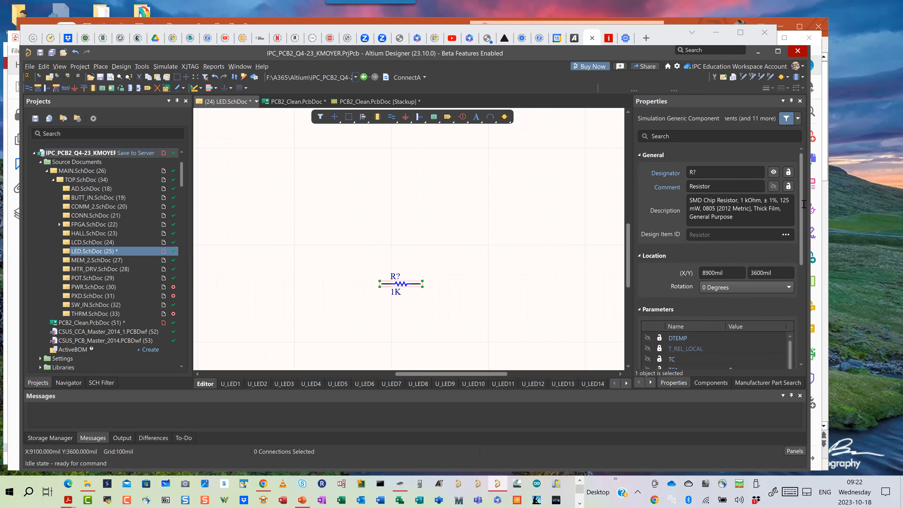
pyautogui.moveTo(802, 196); pyautogui.dragTo(797, 283)
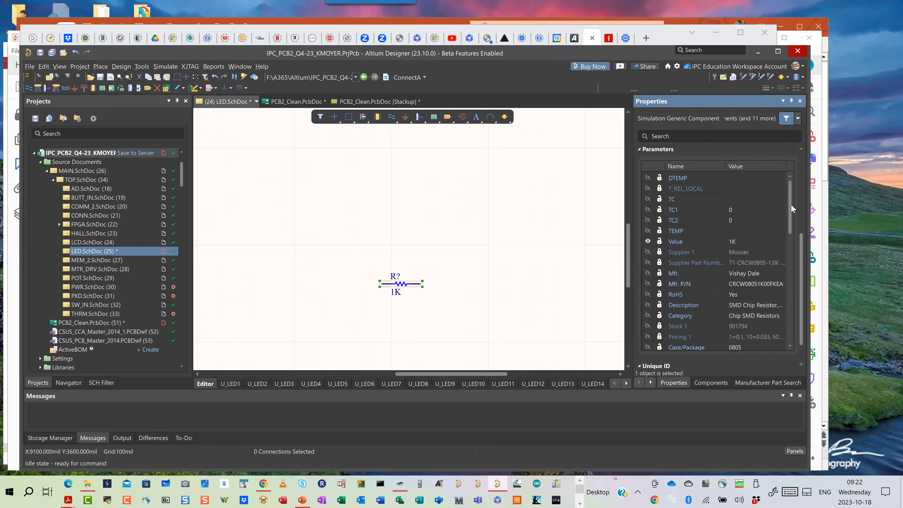
pyautogui.scroll(-4, 791, 248)
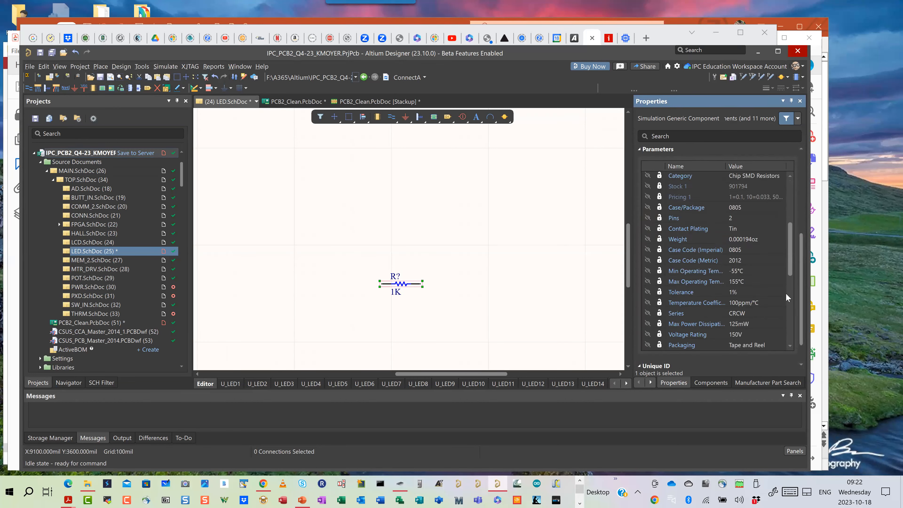
pyautogui.scroll(-4, 786, 316)
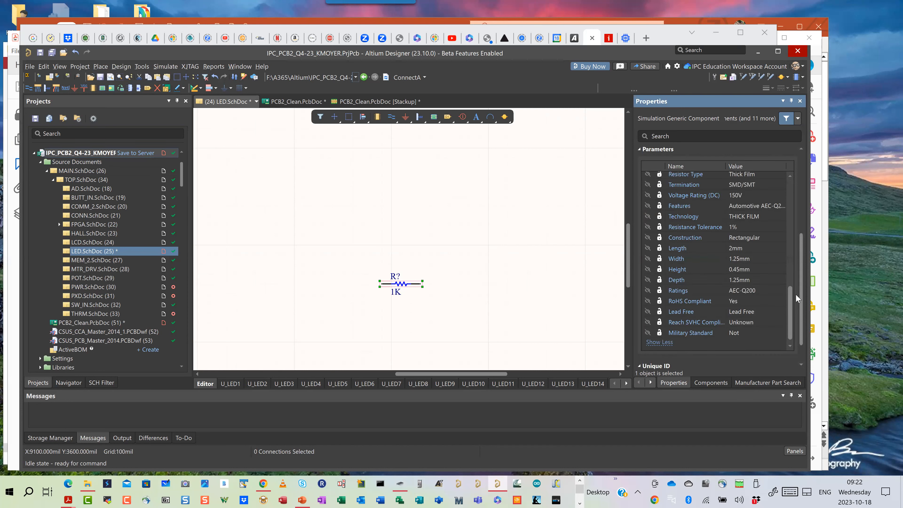
pyautogui.scroll(-1, 799, 277)
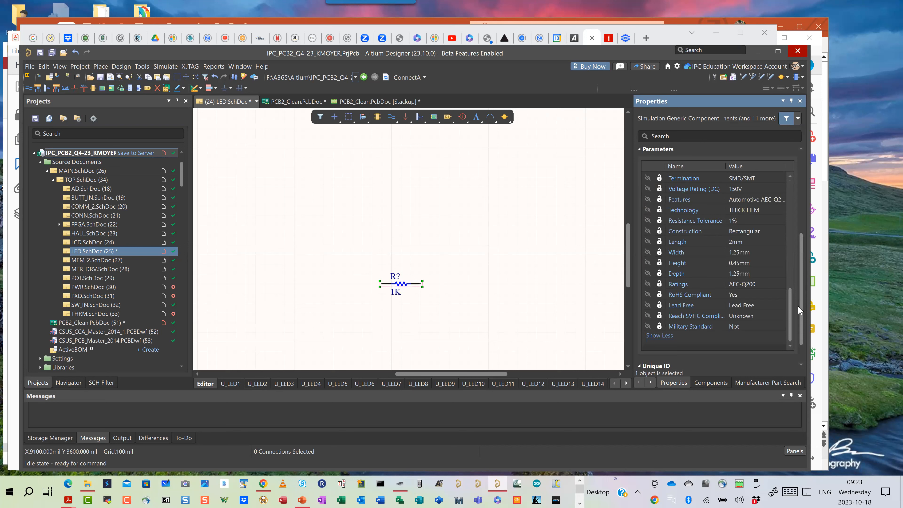
pyautogui.scroll(-1, 803, 333)
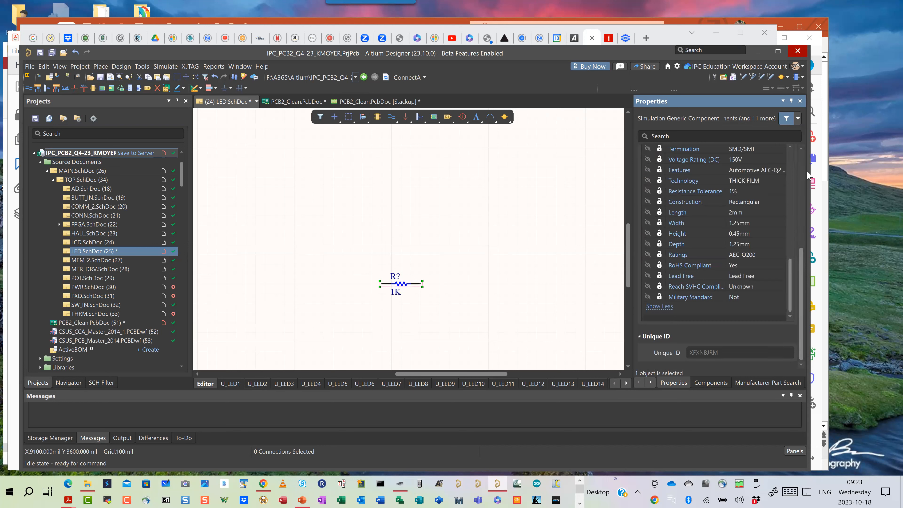
pyautogui.scroll(6, 808, 171)
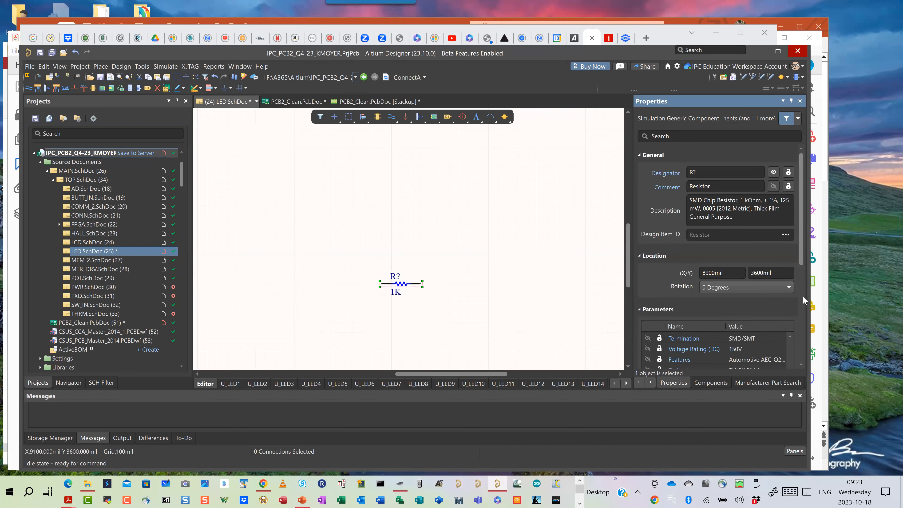
pyautogui.scroll(-5, 802, 389)
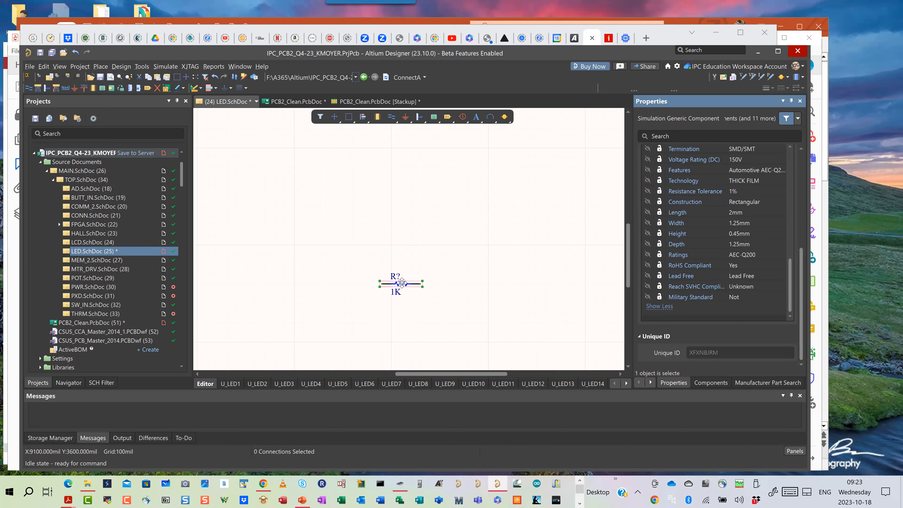
# - Open the resistor's component properties dialog, expand its full parameter list for review, and close the dialog without changes
pyautogui.click(402, 283)
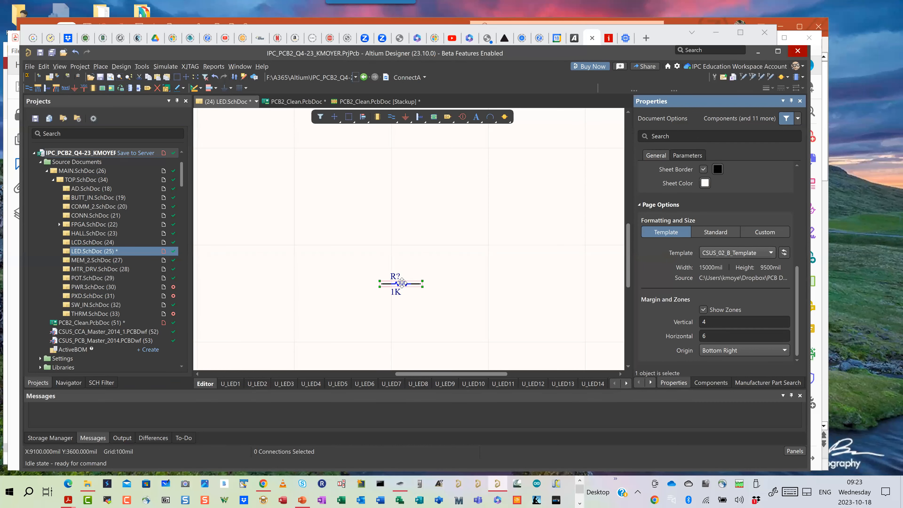
pyautogui.doubleClick(402, 283)
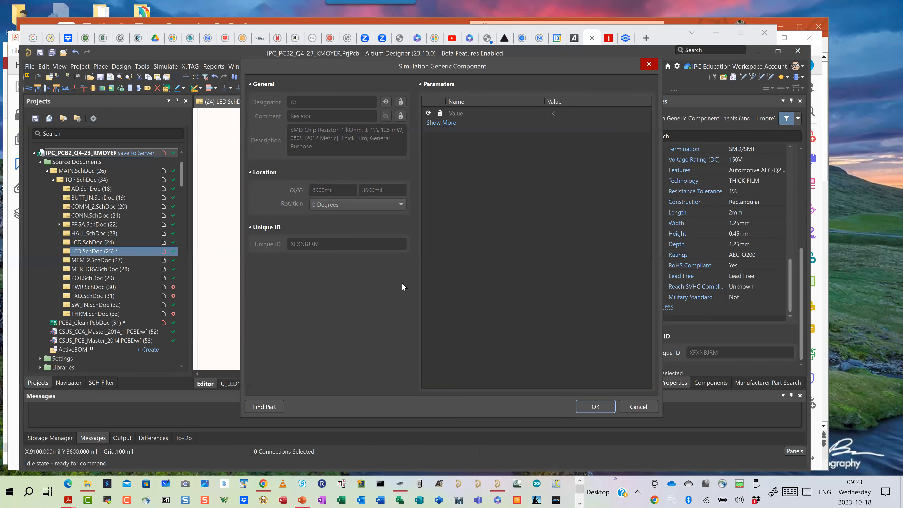
pyautogui.click(443, 123)
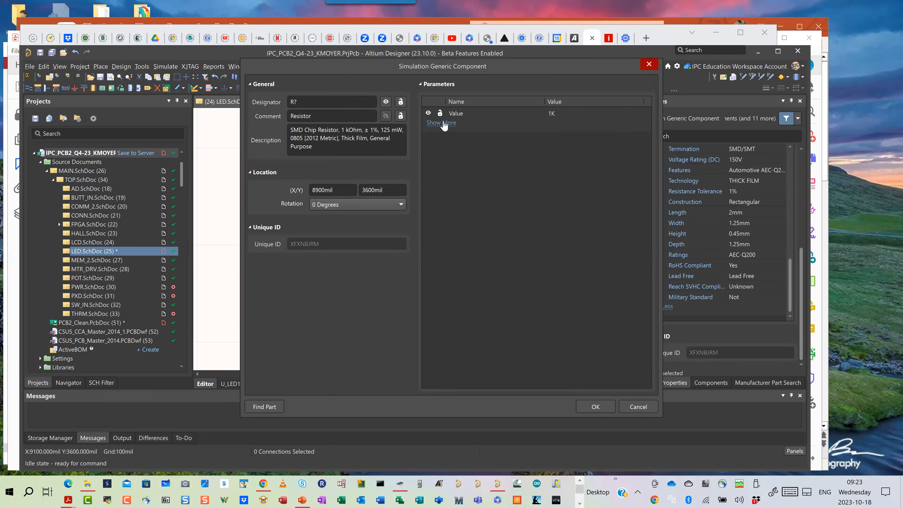
pyautogui.click(444, 122)
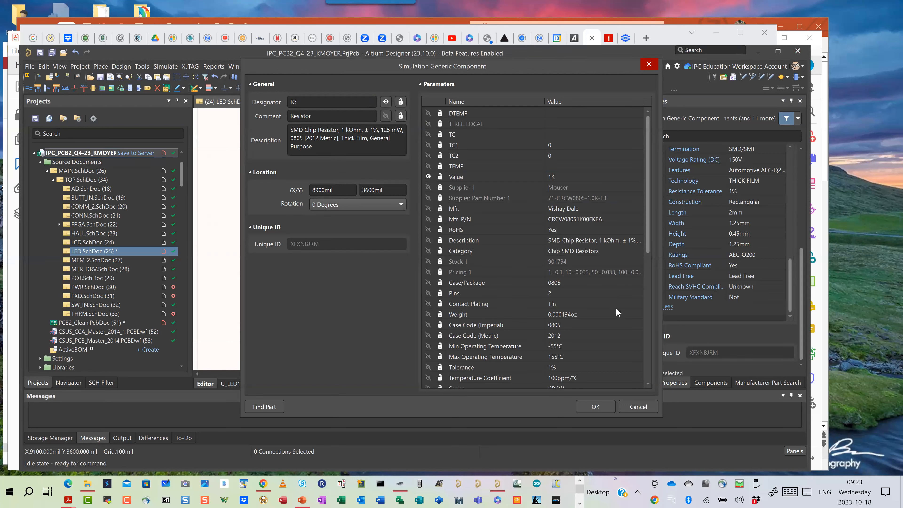
pyautogui.click(643, 406)
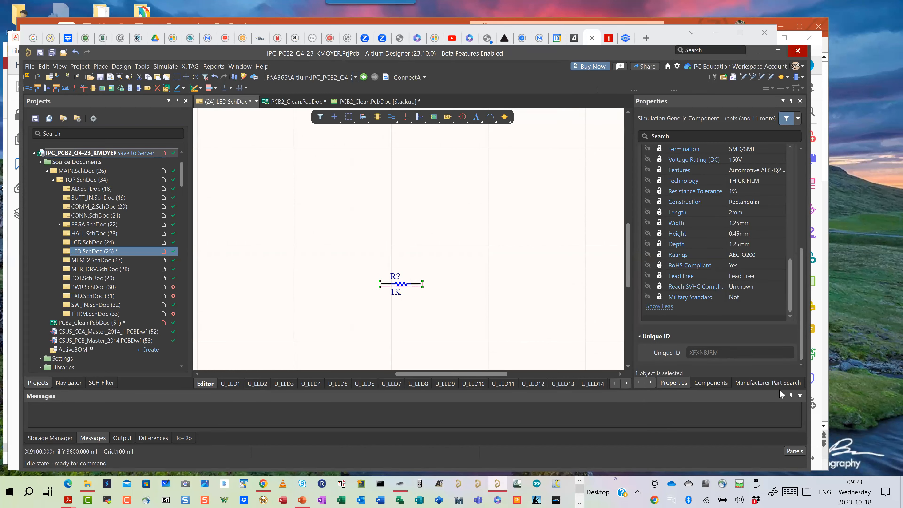
# - Return to the manufacturer part results and examine the details of CRCW08051K00FKEA, including its models, footprints, datasheets and alternatives
pyautogui.click(776, 383)
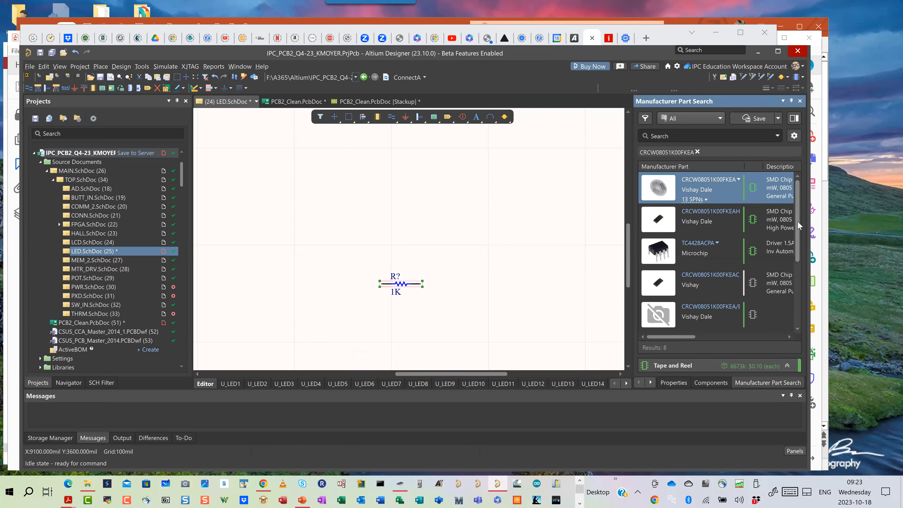
pyautogui.scroll(-3, 794, 263)
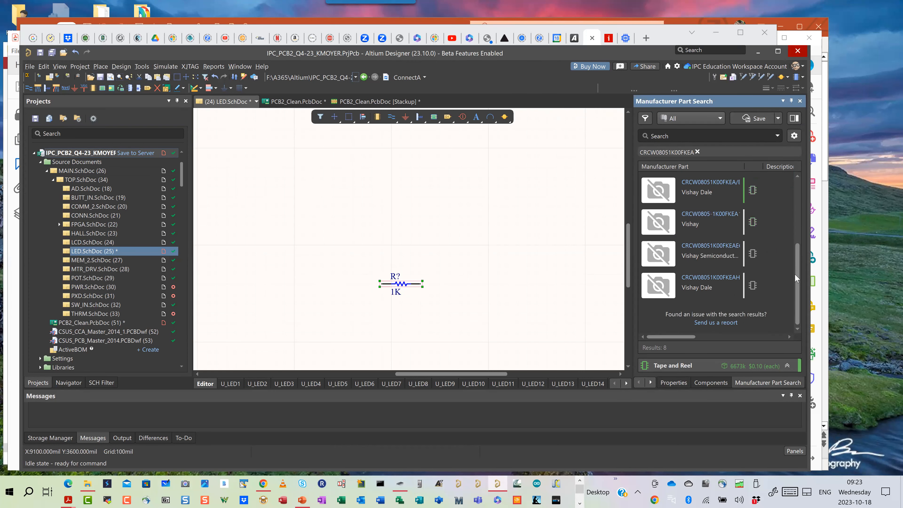
pyautogui.click(787, 367)
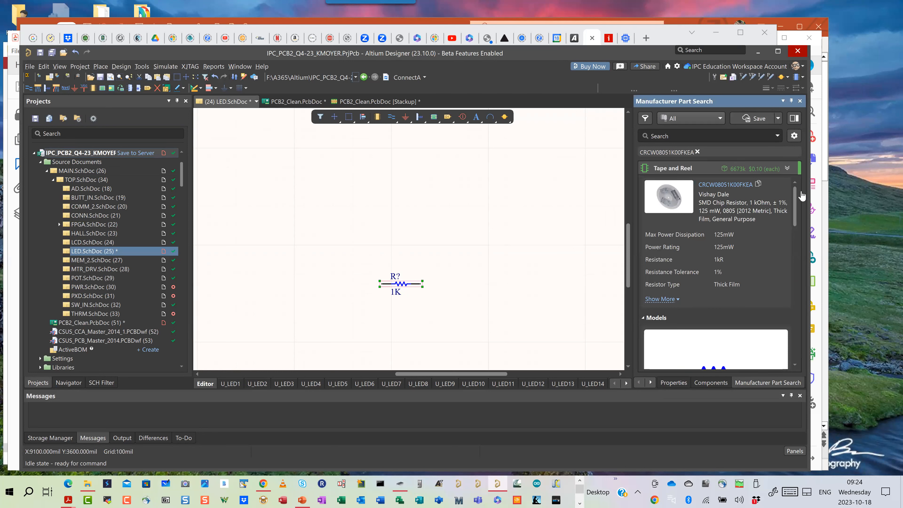
pyautogui.moveTo(794, 219); pyautogui.dragTo(797, 295)
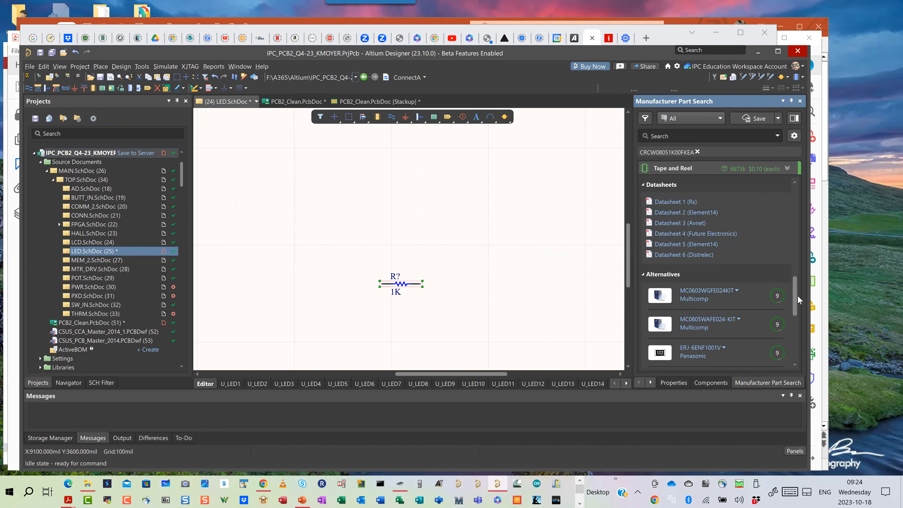
pyautogui.scroll(-3, 710, 270)
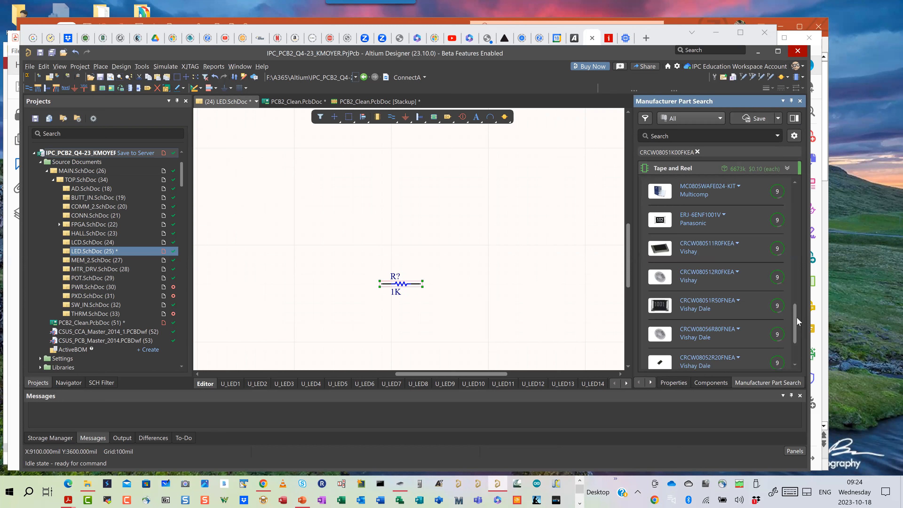
pyautogui.moveTo(796, 331); pyautogui.dragTo(797, 214)
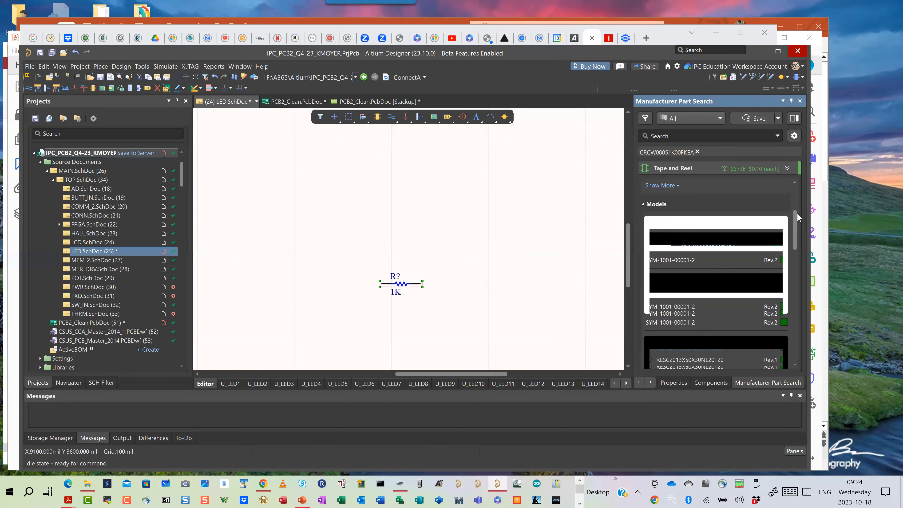
pyautogui.scroll(-4, 797, 248)
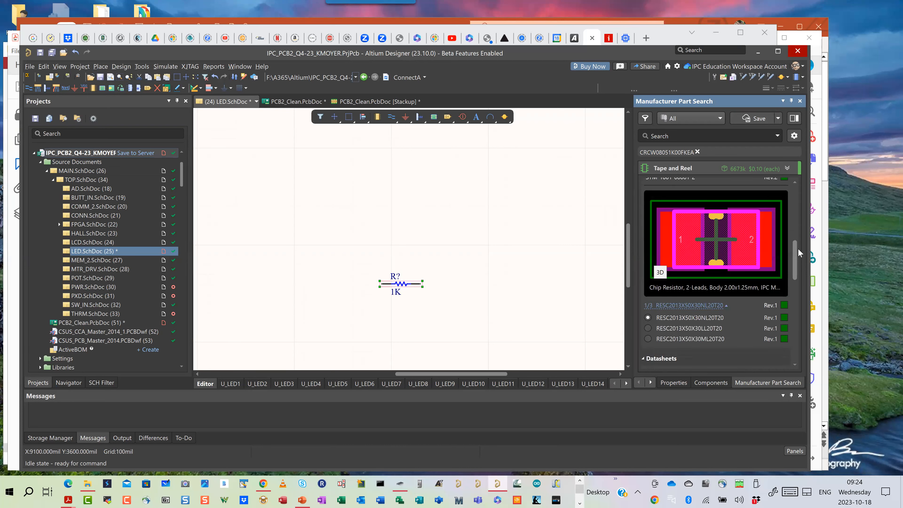
pyautogui.scroll(-2, 796, 267)
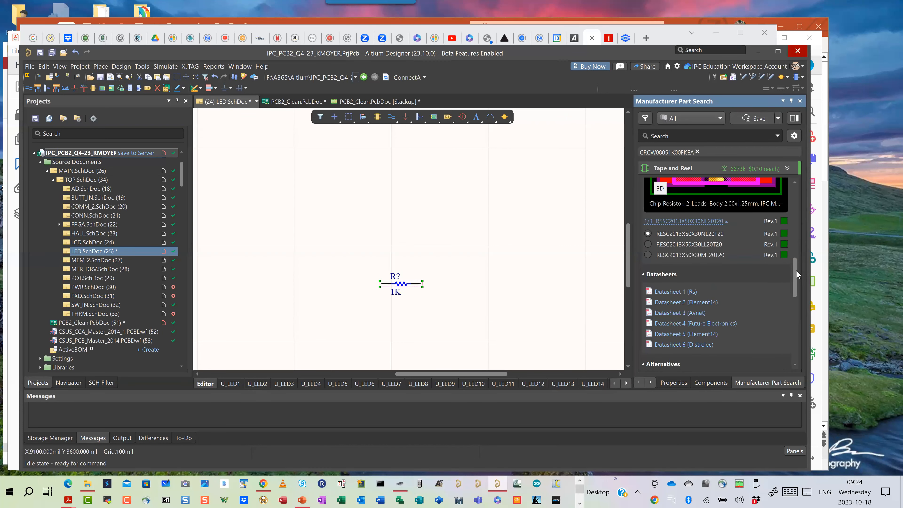
pyautogui.scroll(-3, 796, 275)
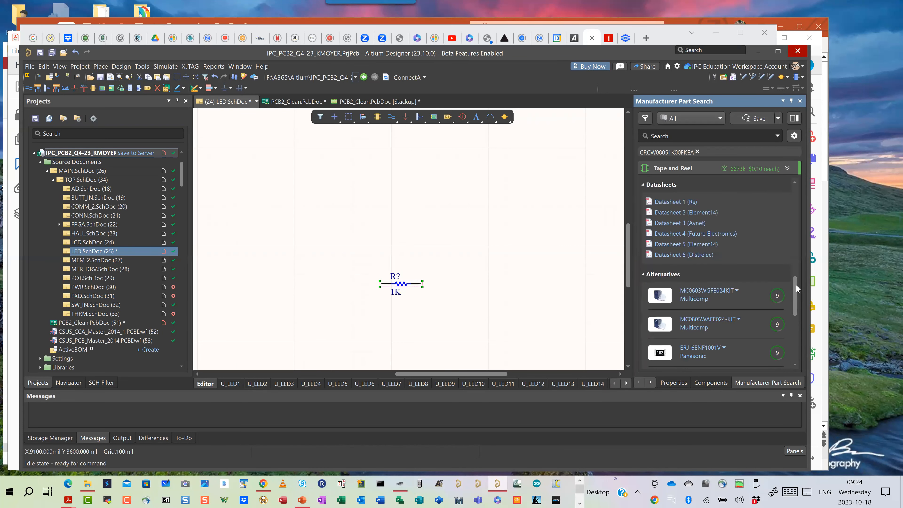
pyautogui.scroll(10, 799, 155)
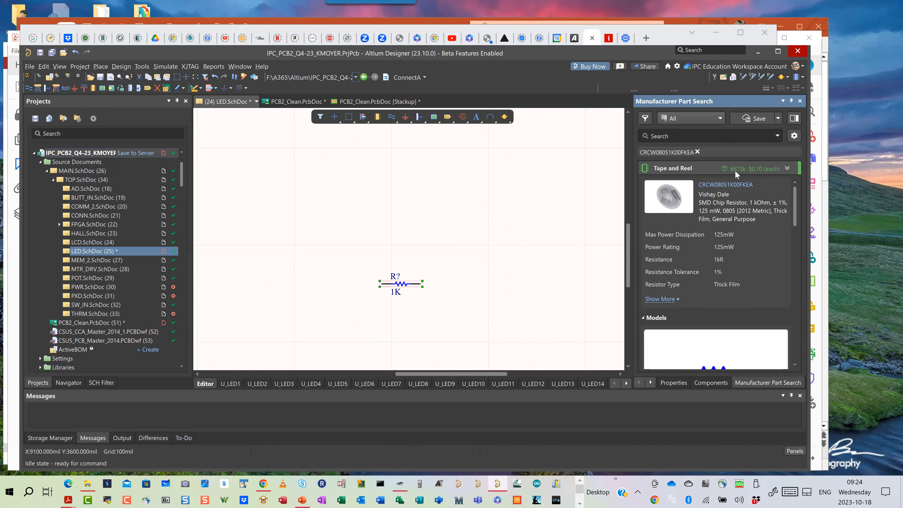
# - Remove the placed 1K resistor from the LED schematic and leave nothing selected
pyautogui.moveTo(735, 174)
pyautogui.click(346, 341)
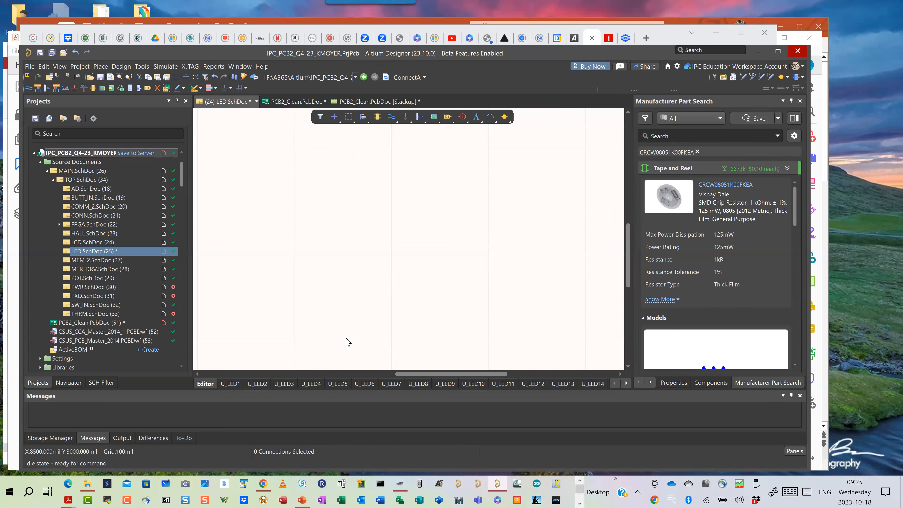
# - Add an impedance profile to the PCB2_Clean layer stackup, and widen the working area to show all the profile's columns
pyautogui.click(374, 103)
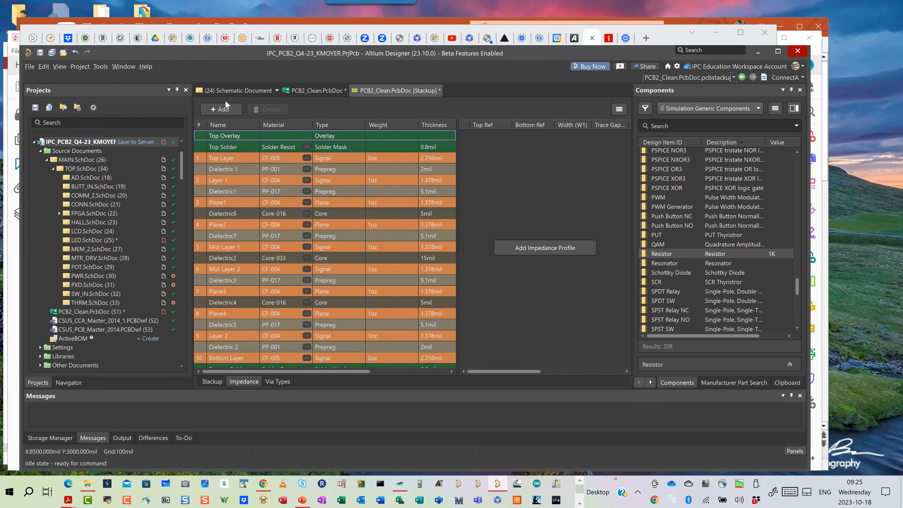
pyautogui.click(223, 109)
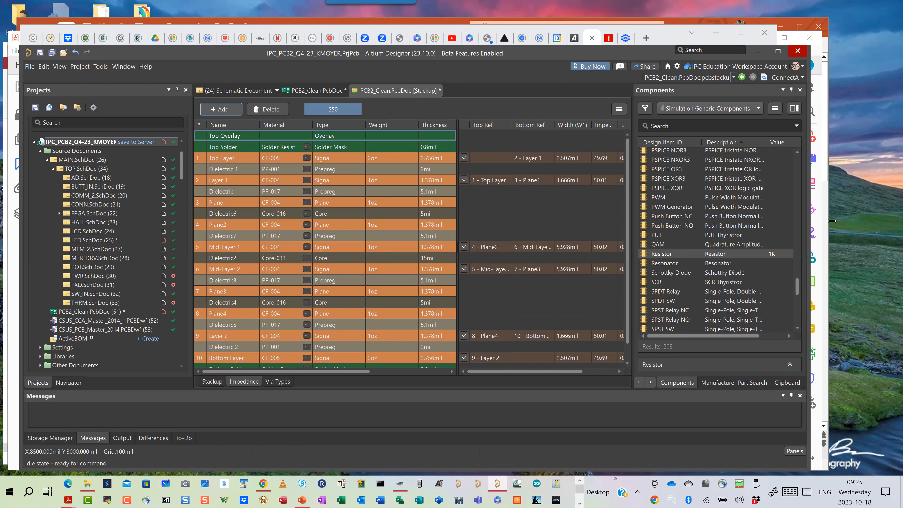
pyautogui.moveTo(831, 220); pyautogui.dragTo(859, 221)
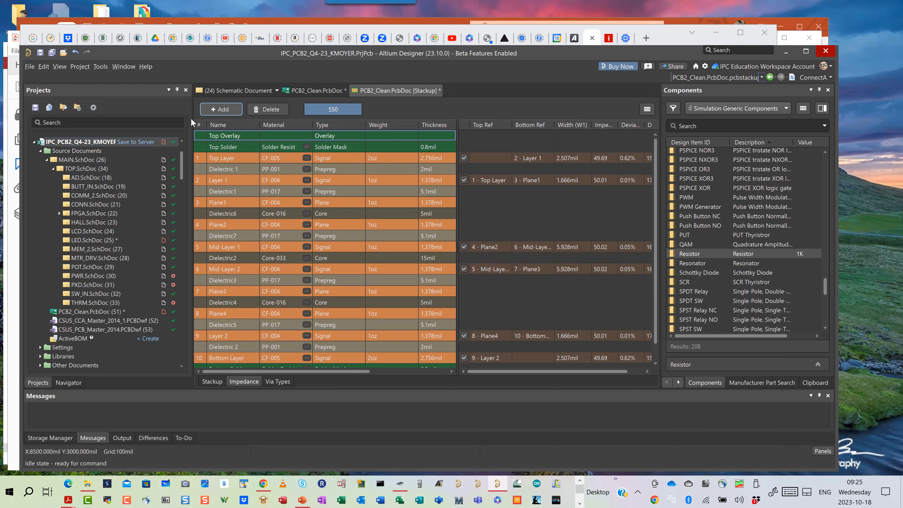
pyautogui.moveTo(192, 119); pyautogui.dragTo(120, 118)
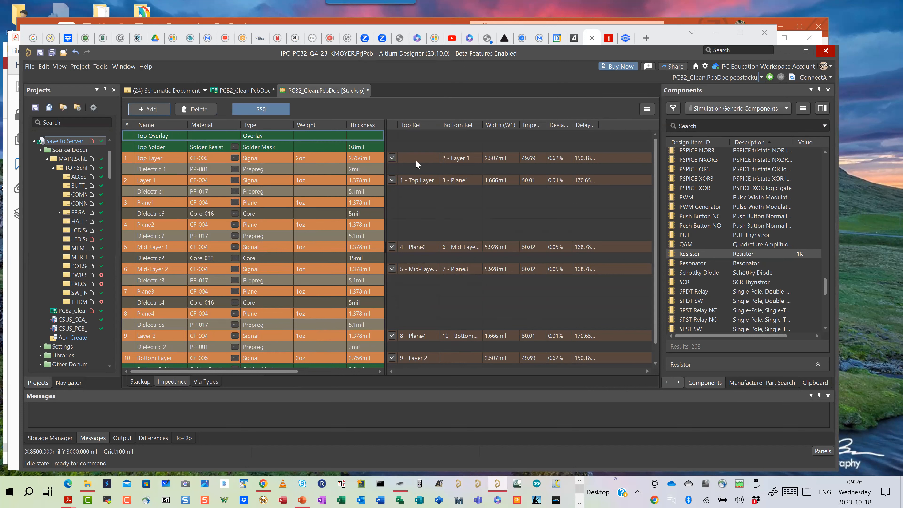
# - Set the Top Layer's bottom reference to 3 - Plane1 in the S50 impedance profile
pyautogui.click(465, 158)
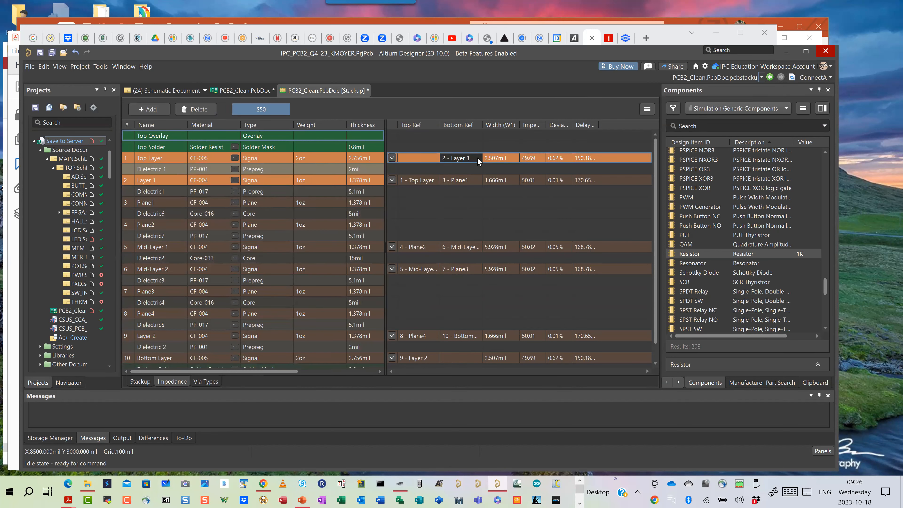
pyautogui.click(477, 157)
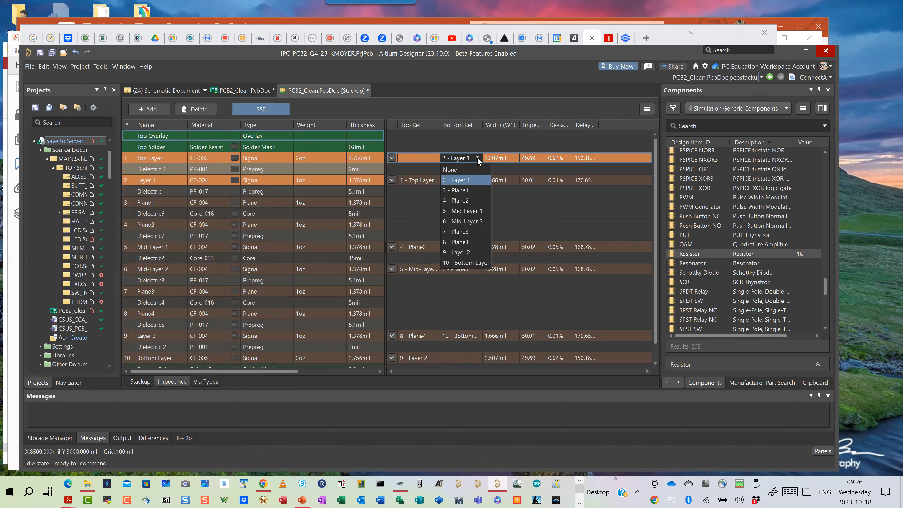
pyautogui.click(458, 190)
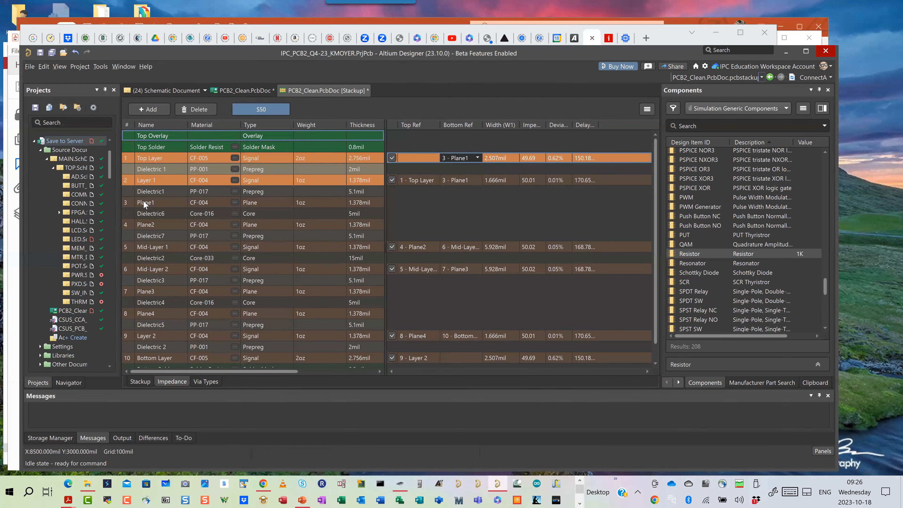
# - Try to set the top reference of Layer 1 to None in the S50 impedance profile
pyautogui.click(419, 179)
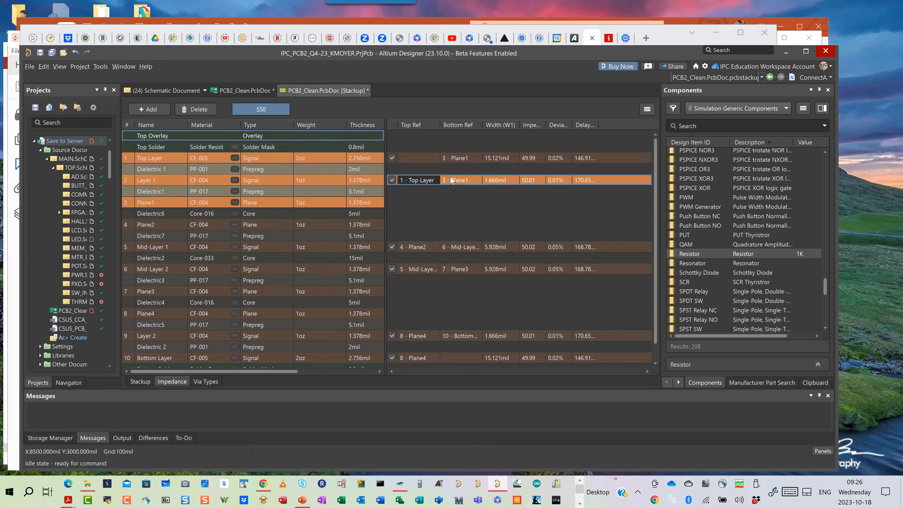
pyautogui.click(433, 180)
pyautogui.click(434, 180)
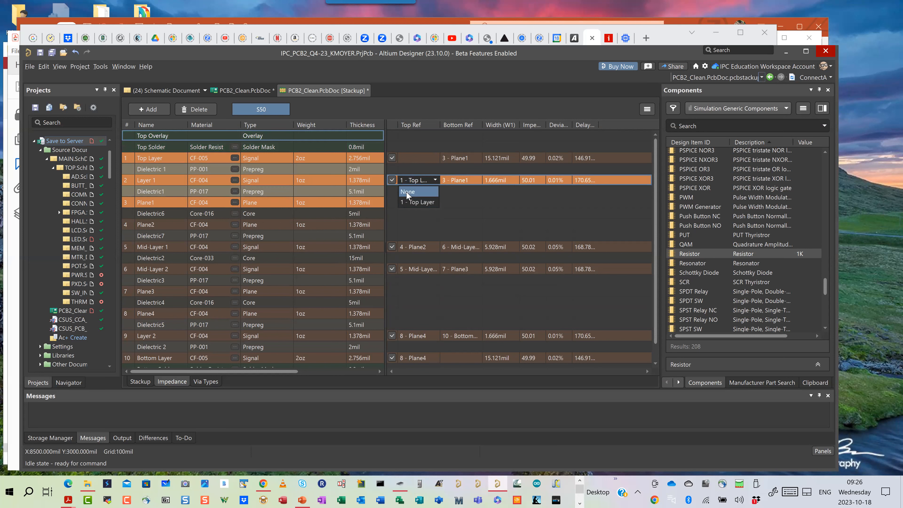
pyautogui.click(407, 192)
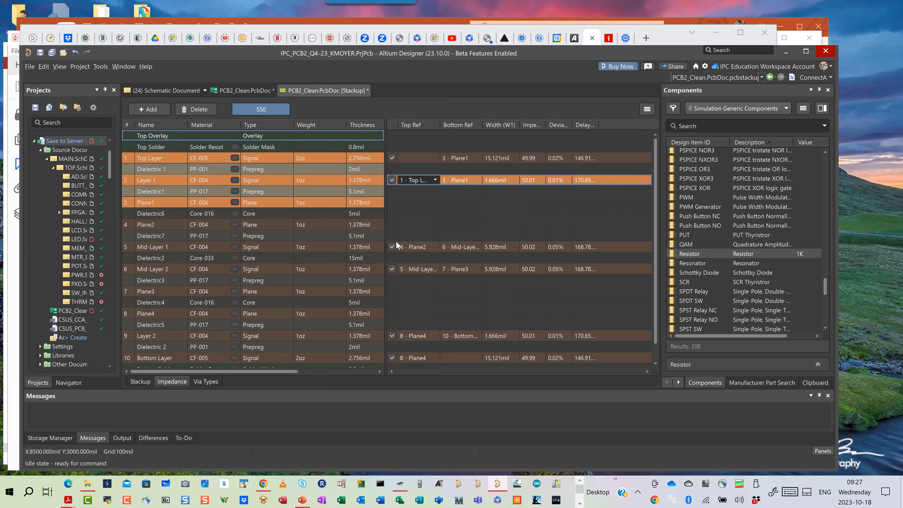
# - Set Mid-Layer 1's bottom reference to 7 - Plane3 in the S50 profile and check the Mid-Layer 2 references
pyautogui.click(420, 247)
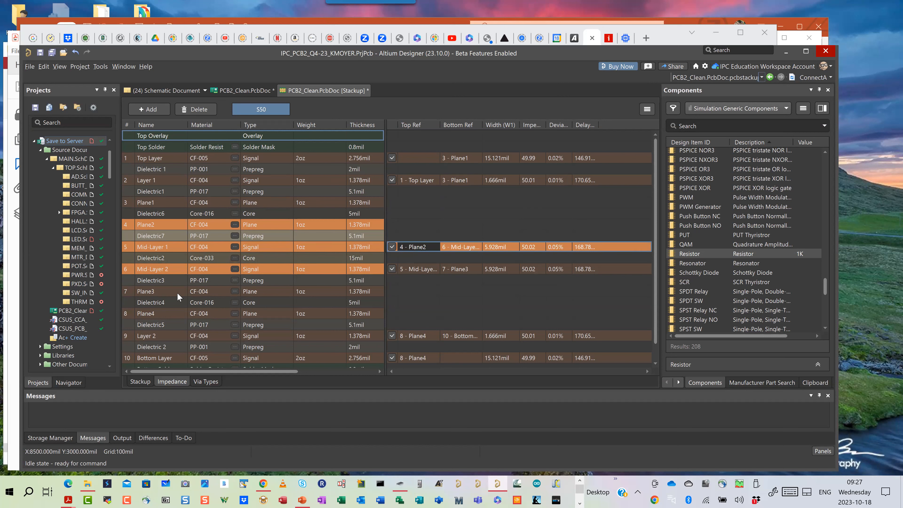
pyautogui.click(463, 246)
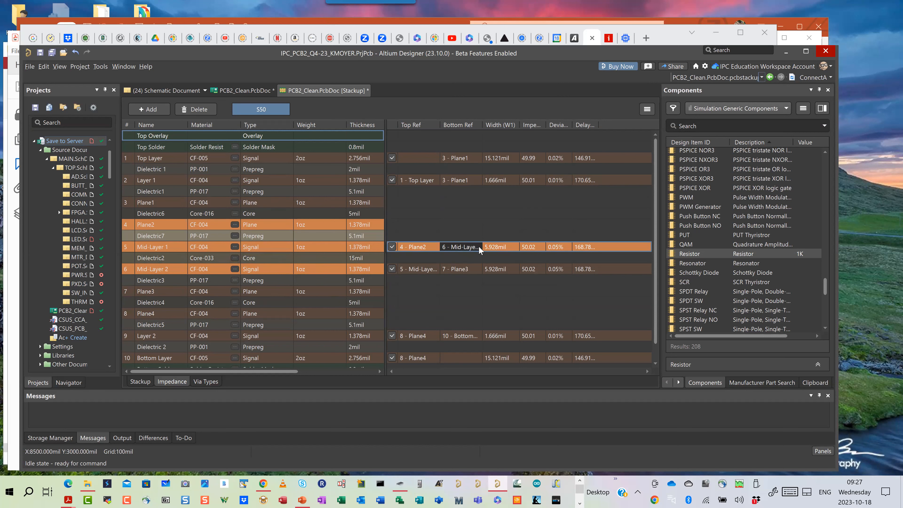
pyautogui.click(478, 246)
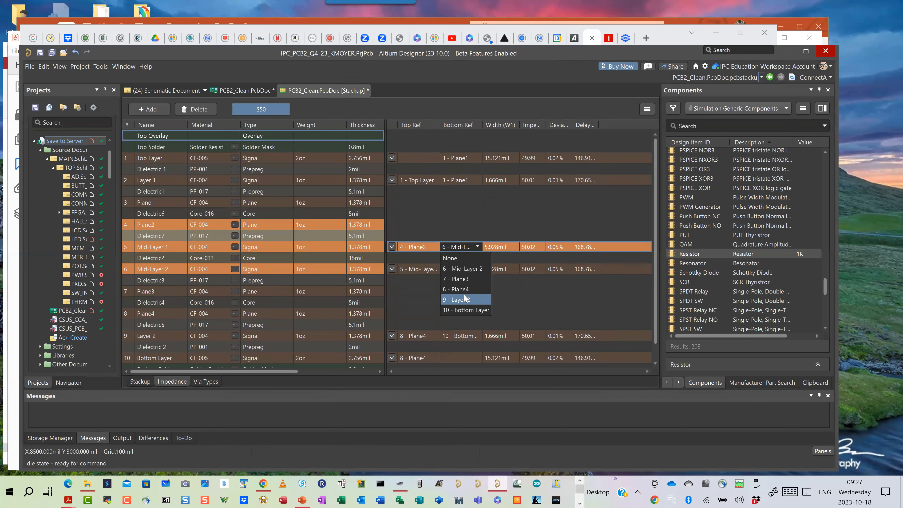
pyautogui.click(467, 279)
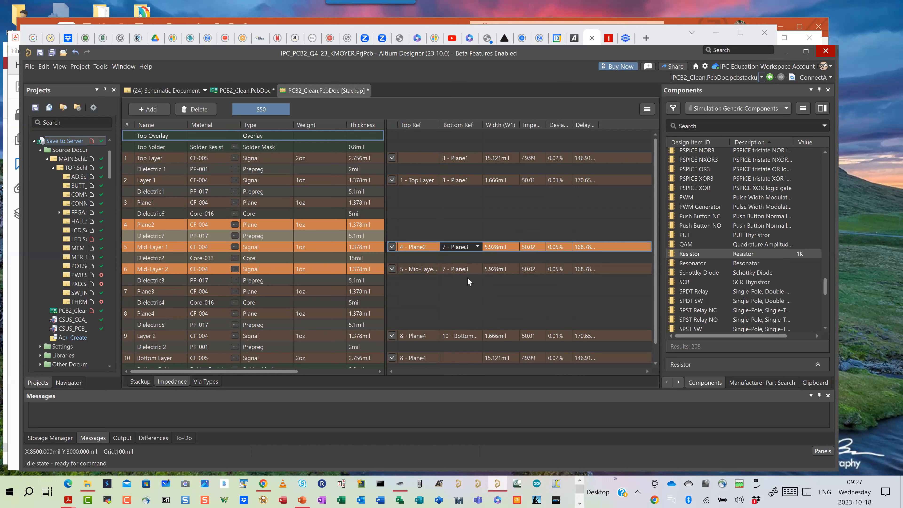
pyautogui.click(417, 269)
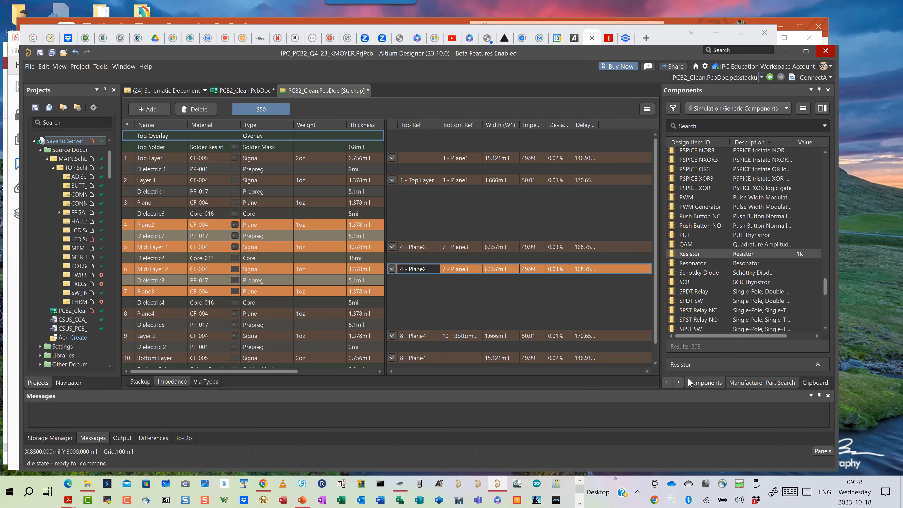
# - Show the impedance profile properties and add a second profile with an empty description and the type Differential
pyautogui.click(679, 383)
pyautogui.click(679, 382)
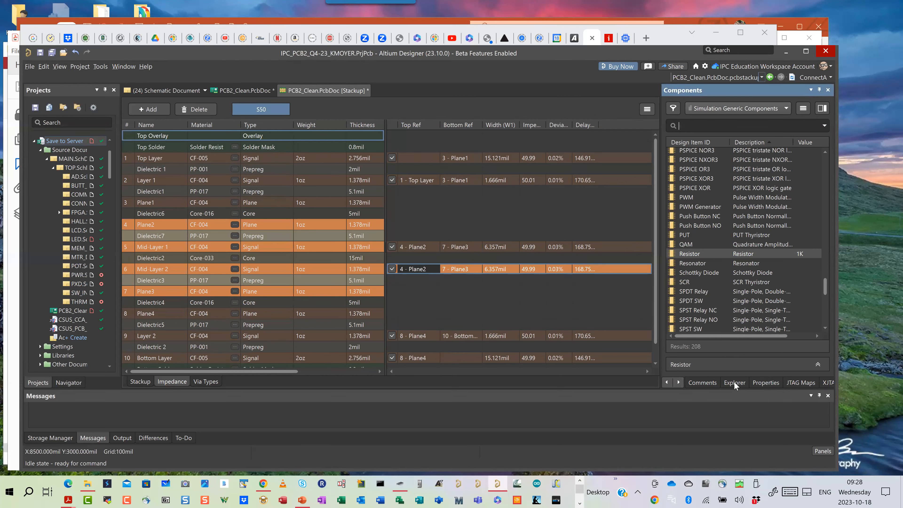
pyautogui.click(768, 382)
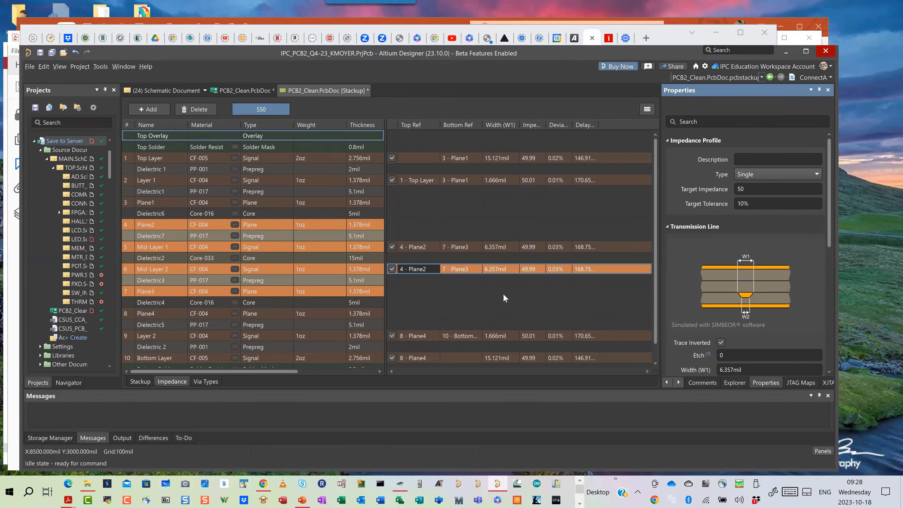
pyautogui.click(148, 108)
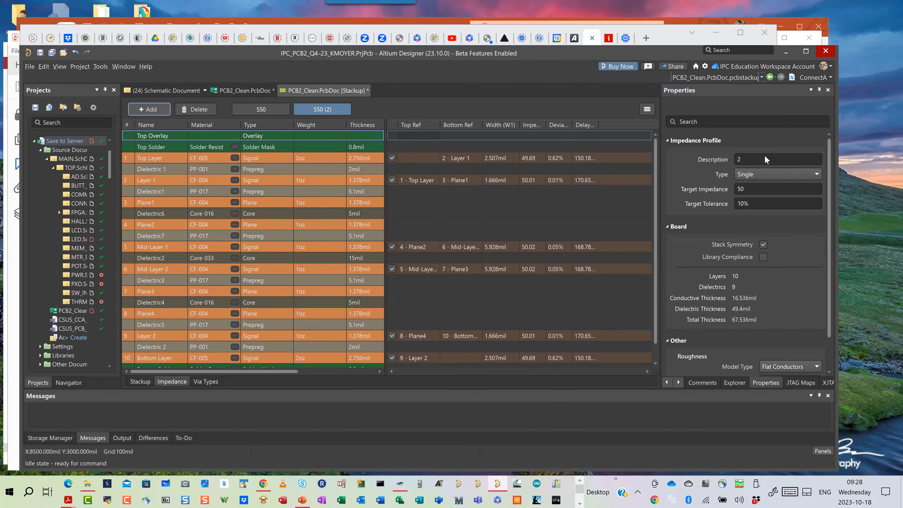
pyautogui.click(755, 157)
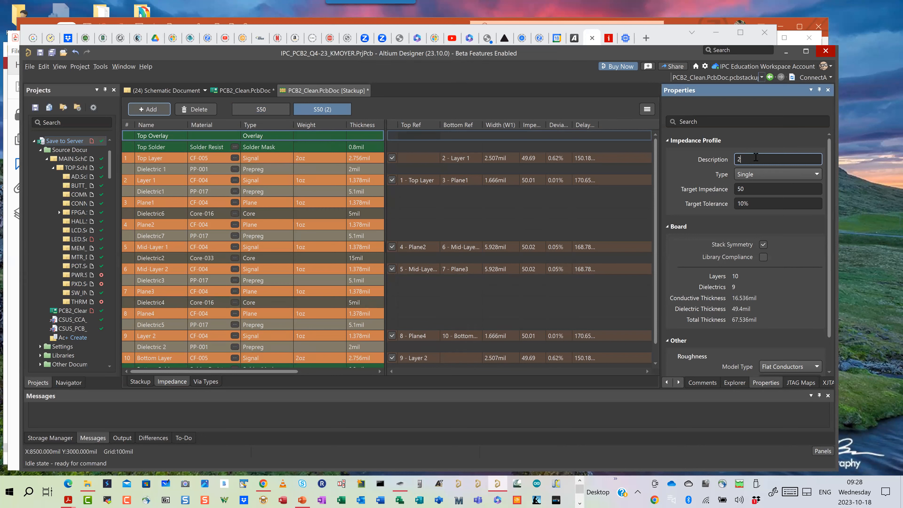
pyautogui.press('BackSpace')
pyautogui.press('Tab')
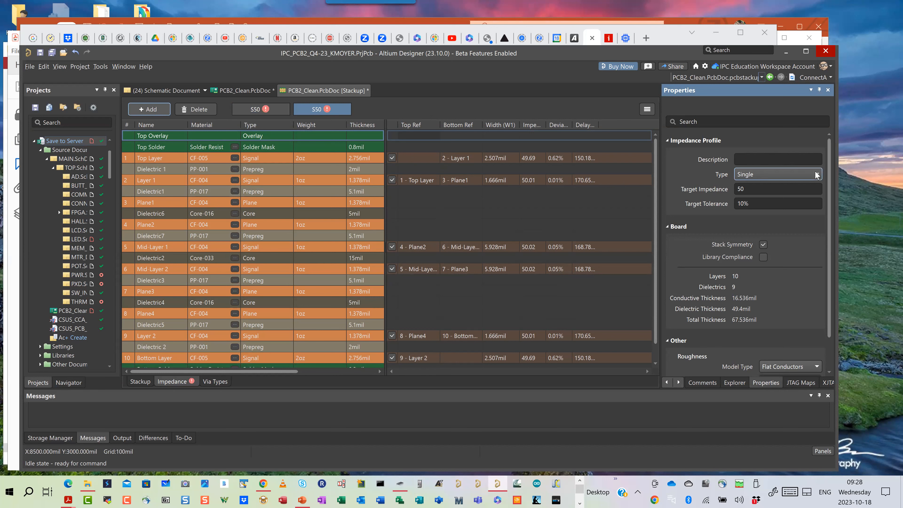
pyautogui.click(814, 174)
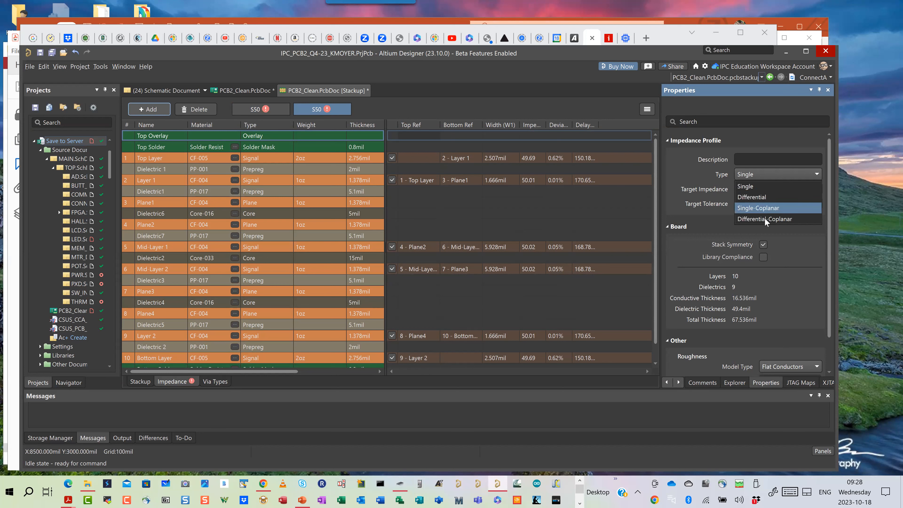
pyautogui.click(759, 196)
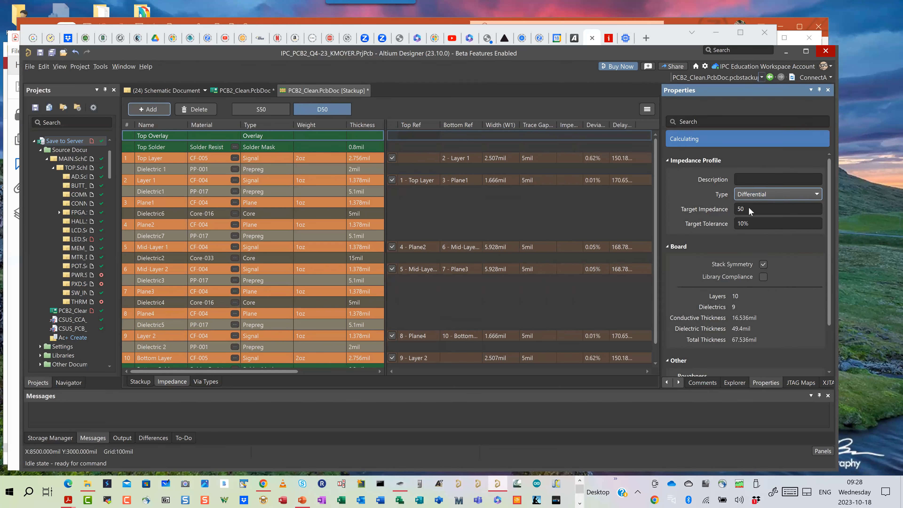
# - Set the differential profile's target impedance to 100
pyautogui.click(748, 207)
pyautogui.click(749, 189)
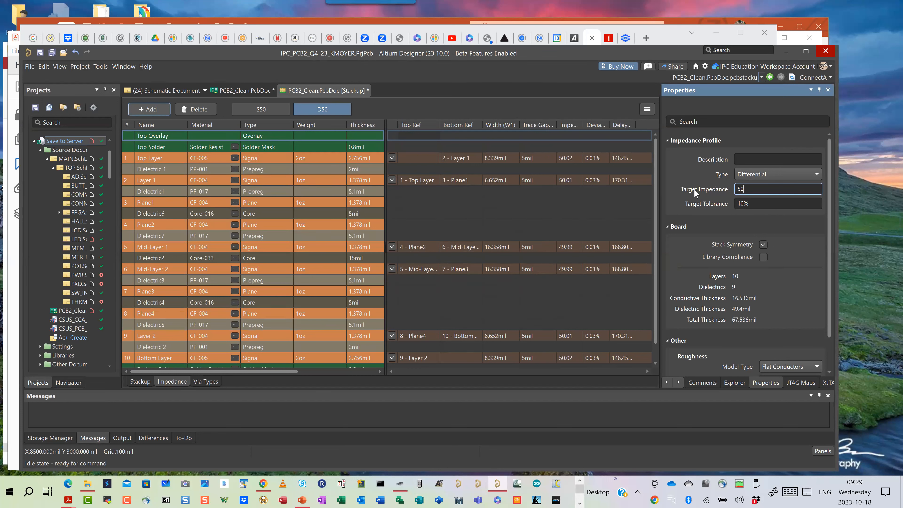
pyautogui.hotkey('ctrl', 'a')
pyautogui.press('BackSpace')
pyautogui.write('100')
pyautogui.press('Return')
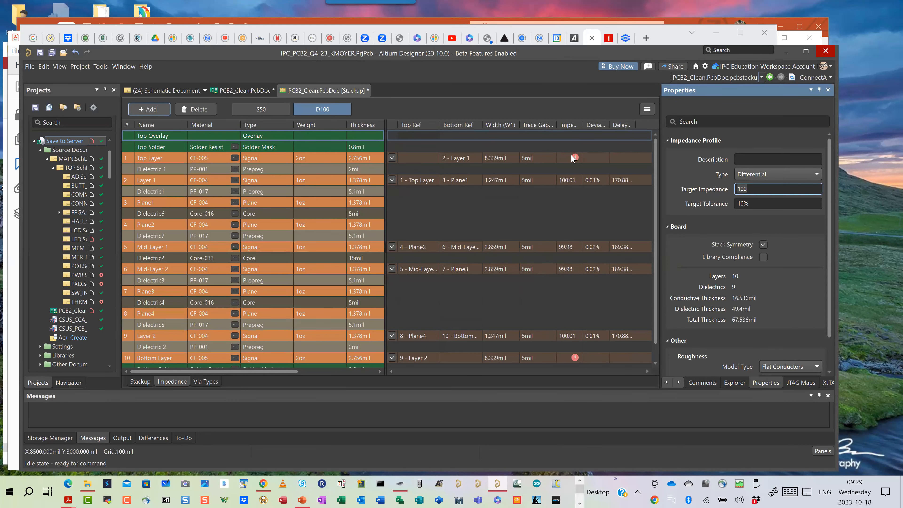
# - In the D100 profile, set the bottom reference of Top Layer to 3 - Plane1 and of Mid-Layer 1 to 7 - Plane3
pyautogui.click(474, 158)
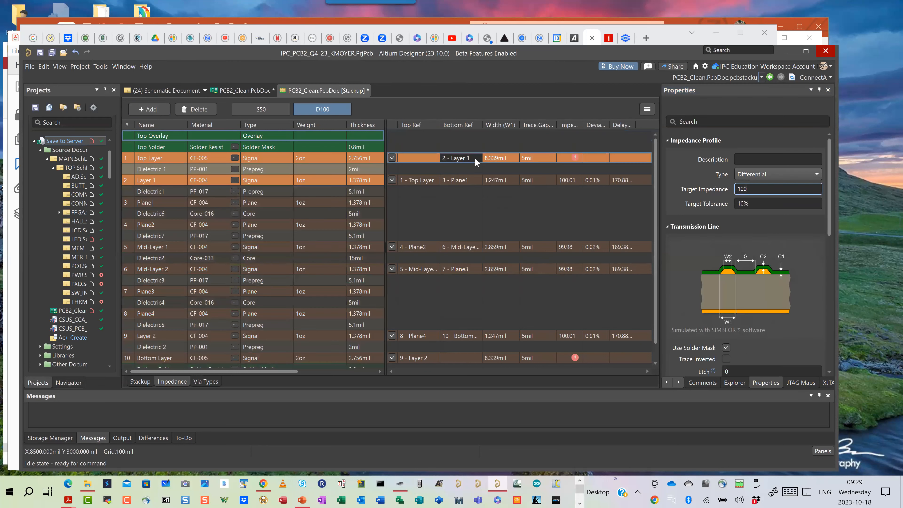
pyautogui.click(476, 158)
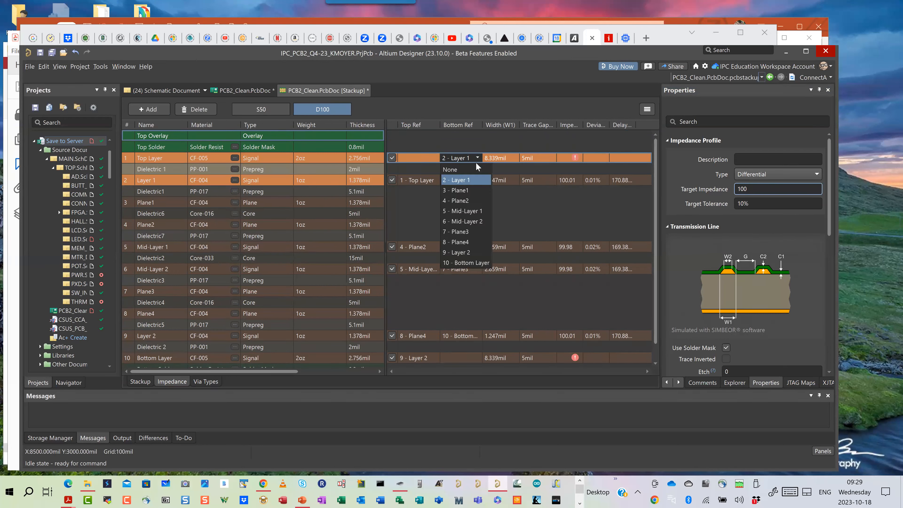
pyautogui.click(466, 191)
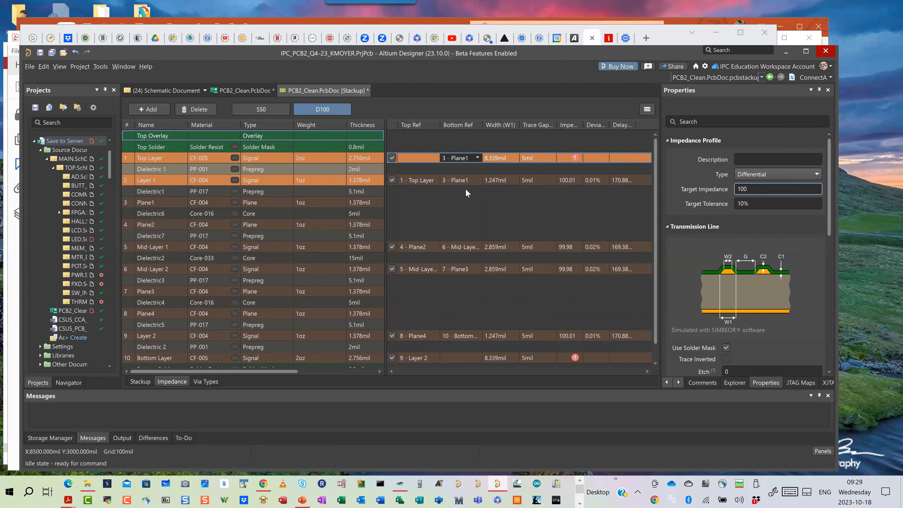
pyautogui.click(476, 247)
pyautogui.click(475, 247)
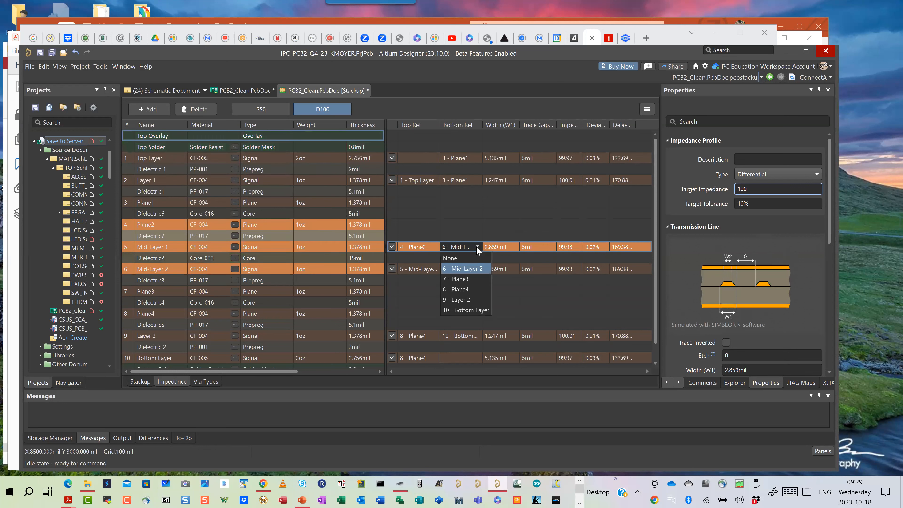
pyautogui.click(468, 277)
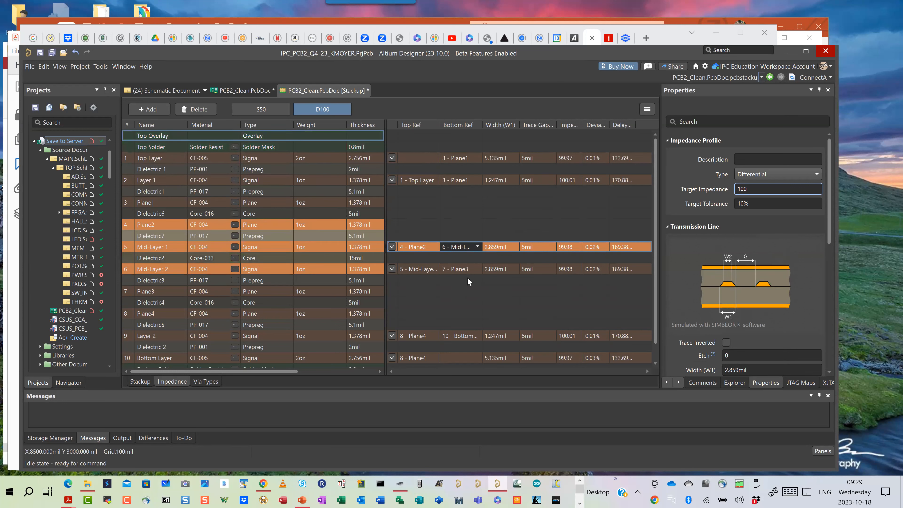
pyautogui.click(476, 247)
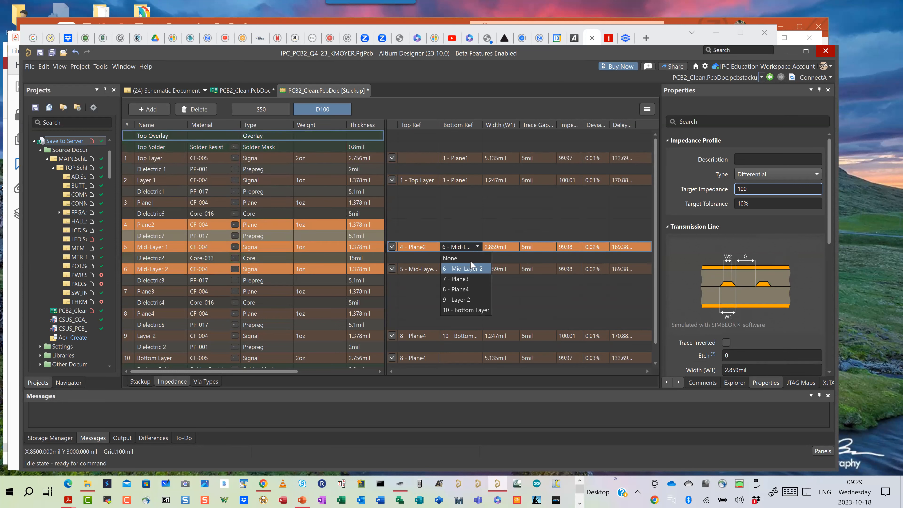
pyautogui.click(464, 278)
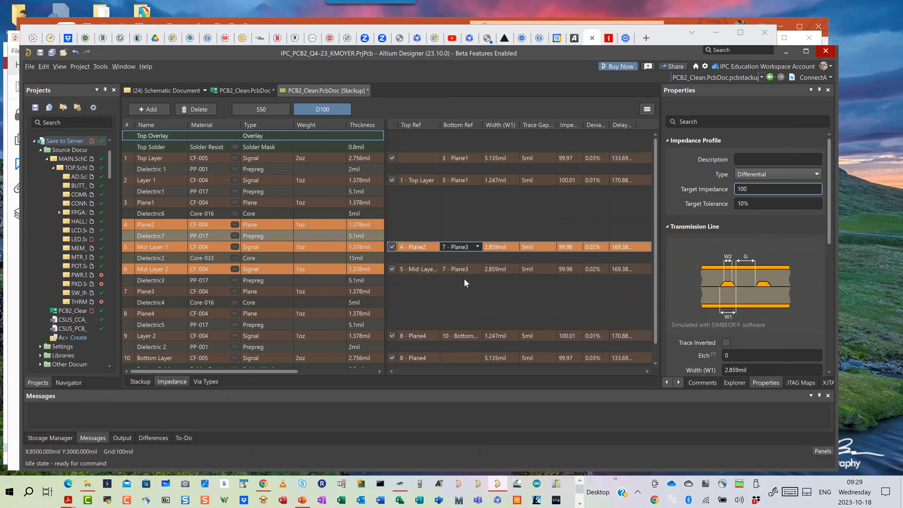
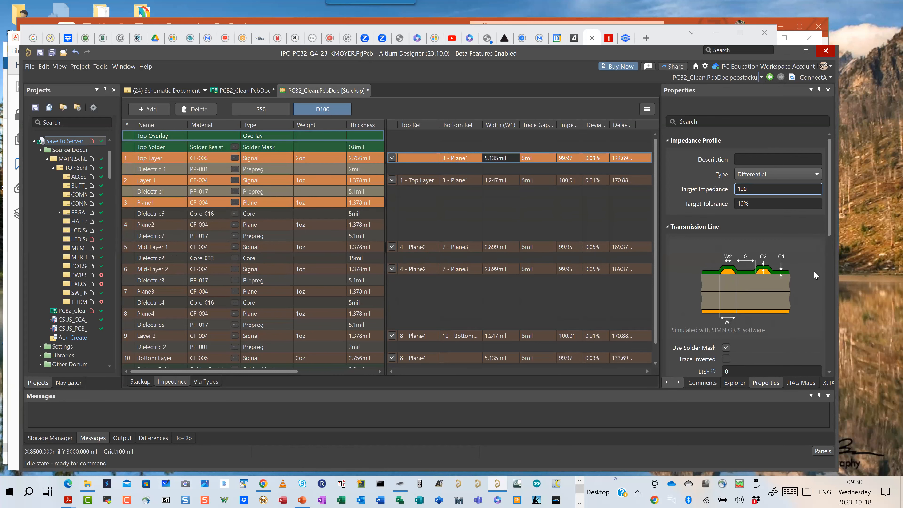
# - Examine the D100 profile's trace widths for all layers and the Top Layer's transmission line settings
pyautogui.scroll(-1, 813, 271)
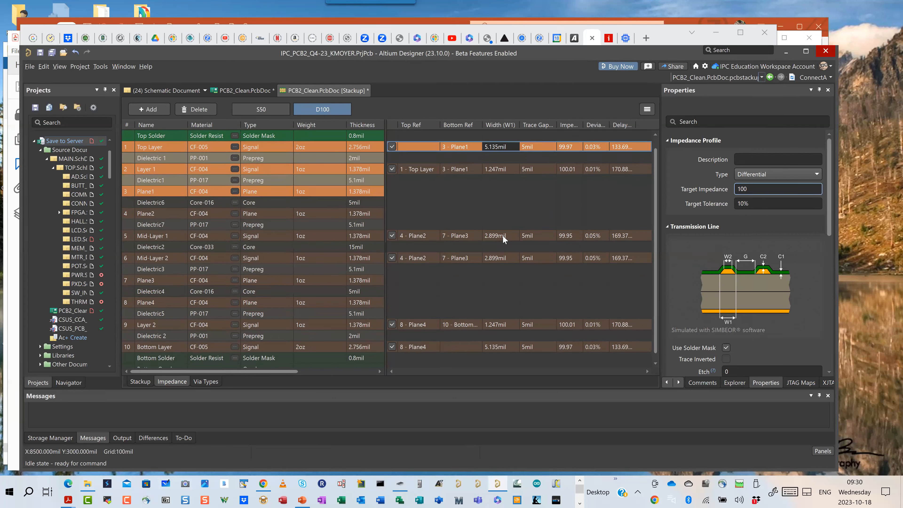
pyautogui.scroll(-2, 493, 268)
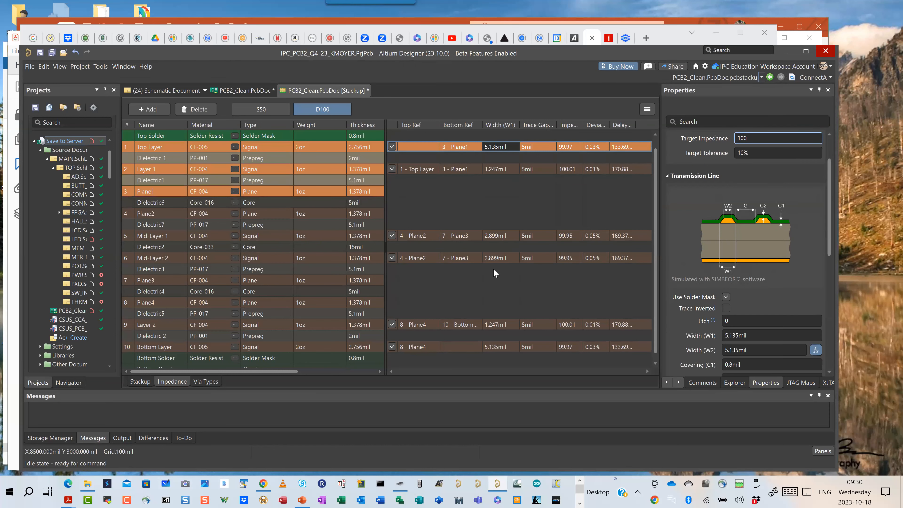
# - In the D100 profile, set Mid-Layer 1's trace gap to 15 mil and check the transmission line settings of Mid-Layer 2
pyautogui.scroll(-2, 505, 243)
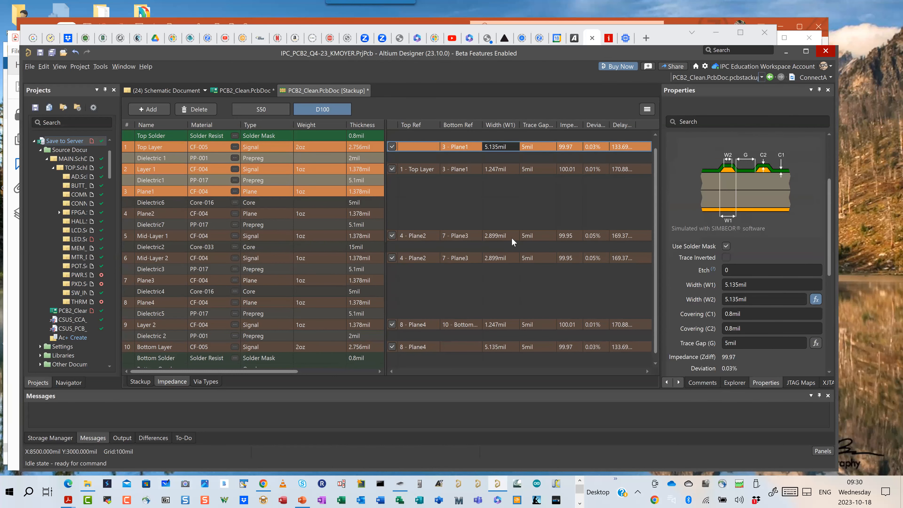
pyautogui.click(512, 238)
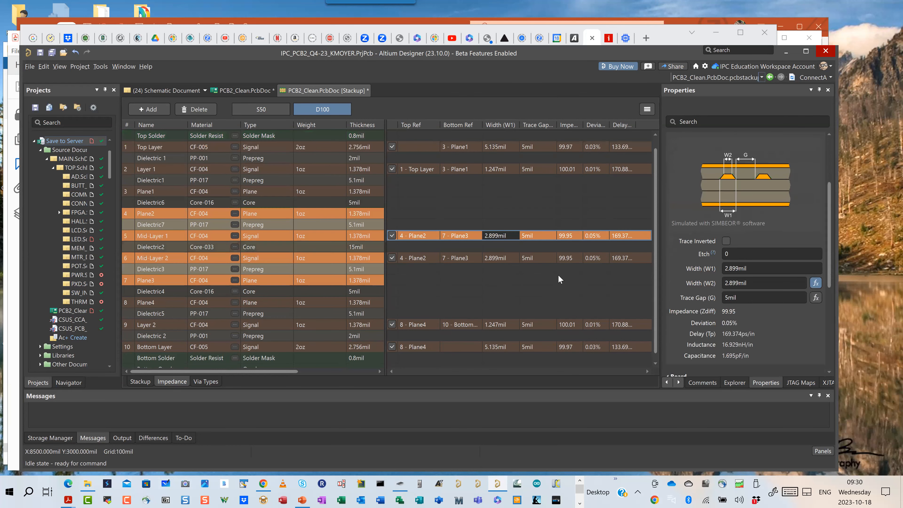
pyautogui.click(744, 297)
pyautogui.moveTo(672, 299); pyautogui.dragTo(666, 299)
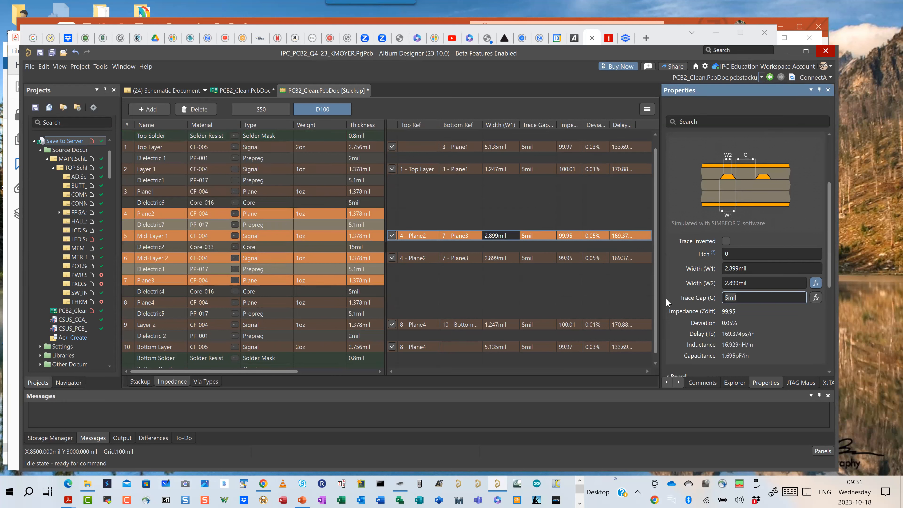
pyautogui.write('15')
pyautogui.press('Return')
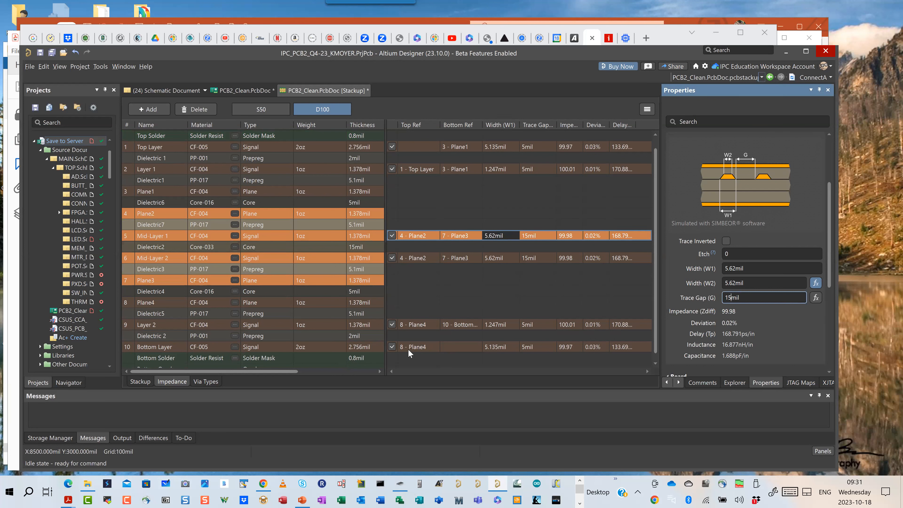
pyautogui.doubleClick(740, 298)
pyautogui.click(505, 260)
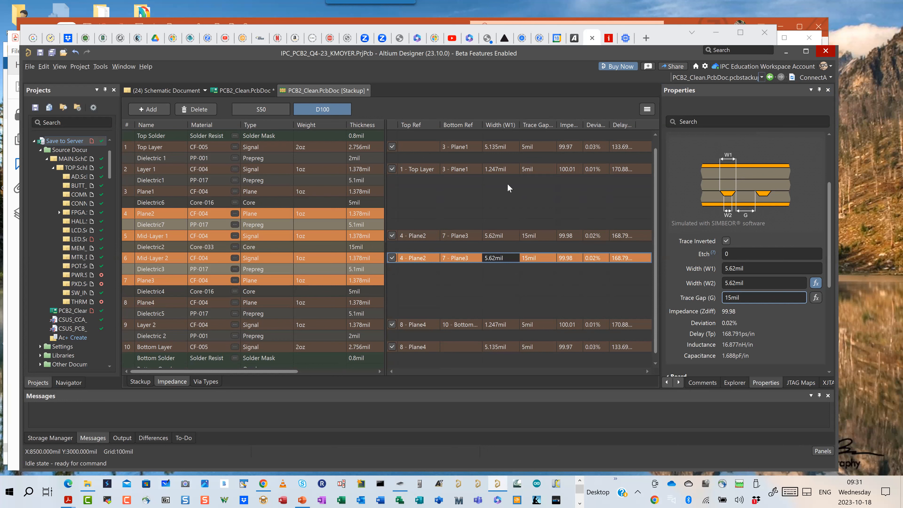
# - Save and close the PCB2_Clean layer stackup document, and return to the PCB layout
pyautogui.rightClick(347, 91)
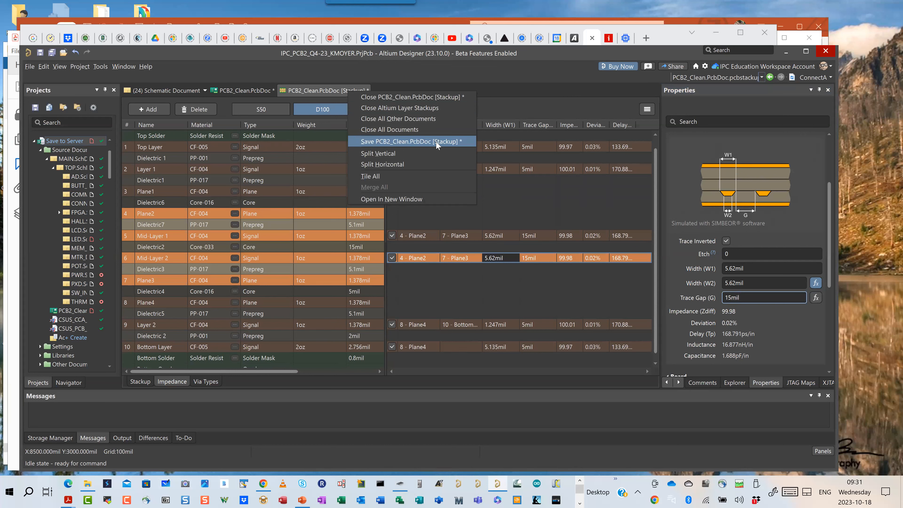
pyautogui.click(449, 142)
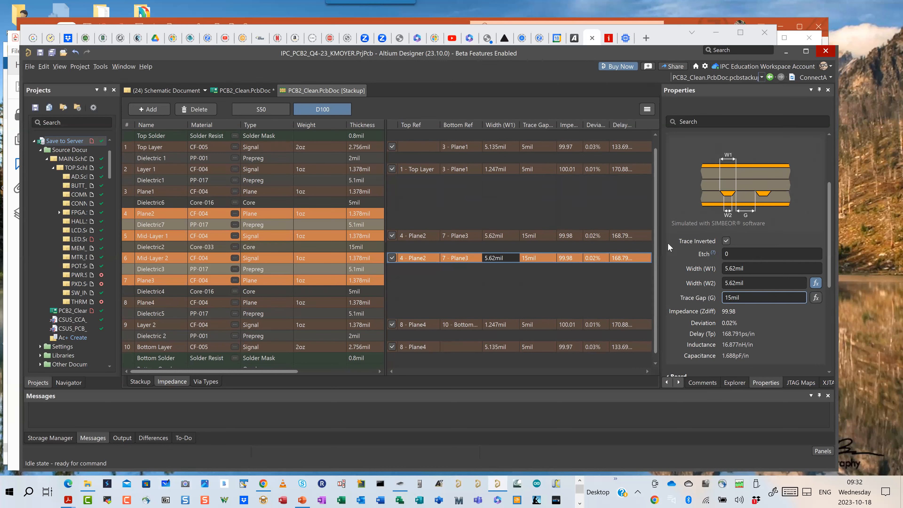
pyautogui.rightClick(332, 89)
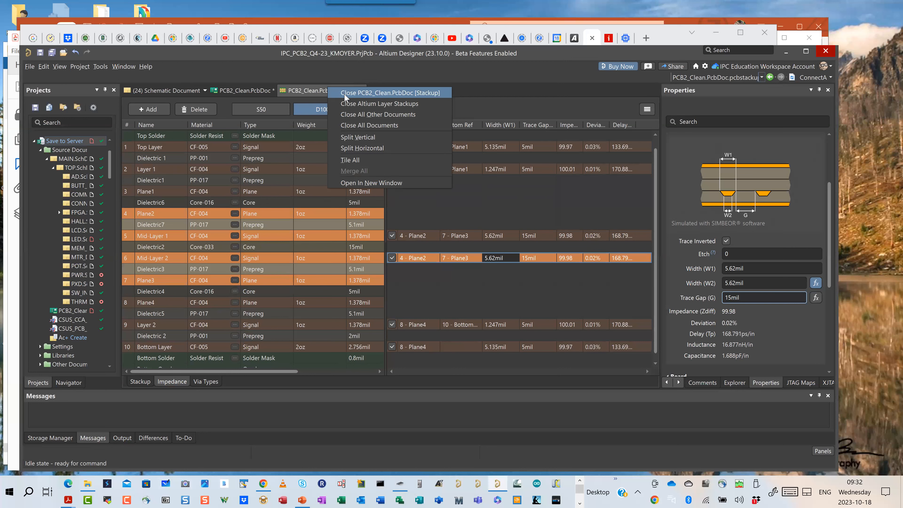
pyautogui.click(387, 93)
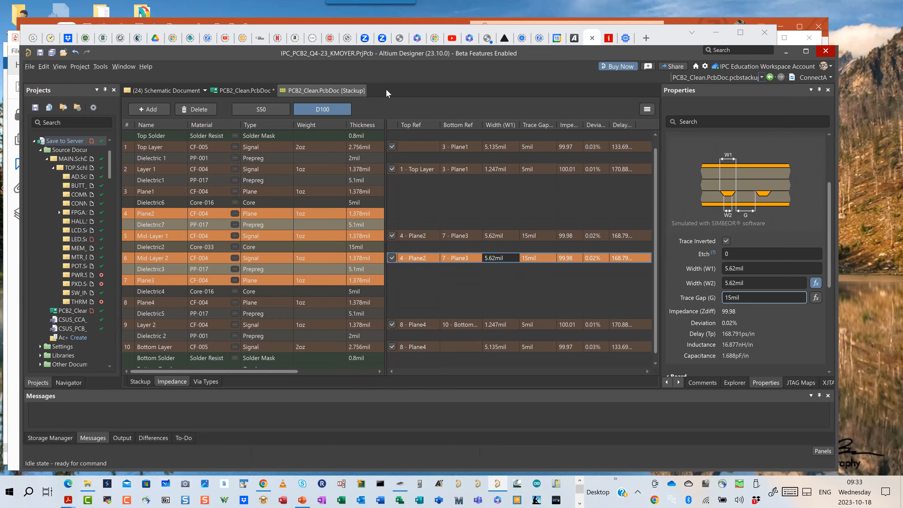
pyautogui.click(240, 90)
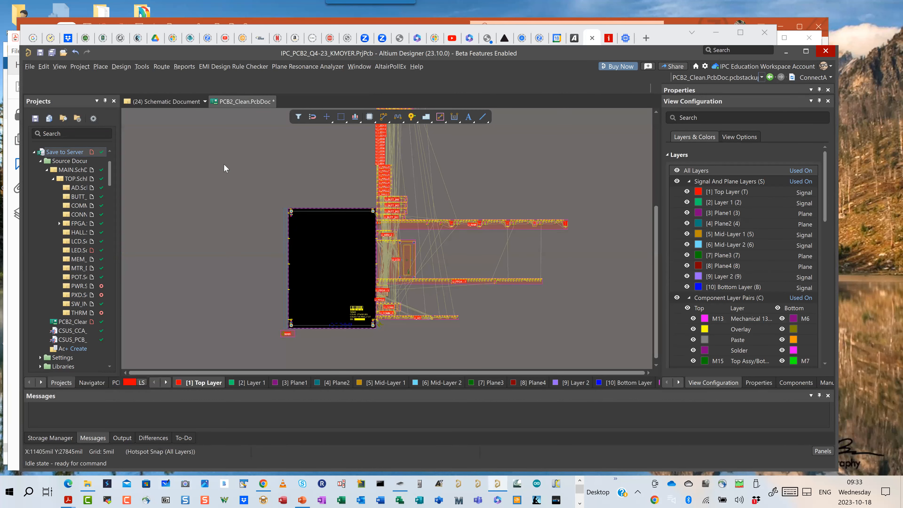
# - Open the PCB design rules and delete the clearance rules DRV_PWR_CLR_INT and DRV_PWR_CLR
pyautogui.click(121, 66)
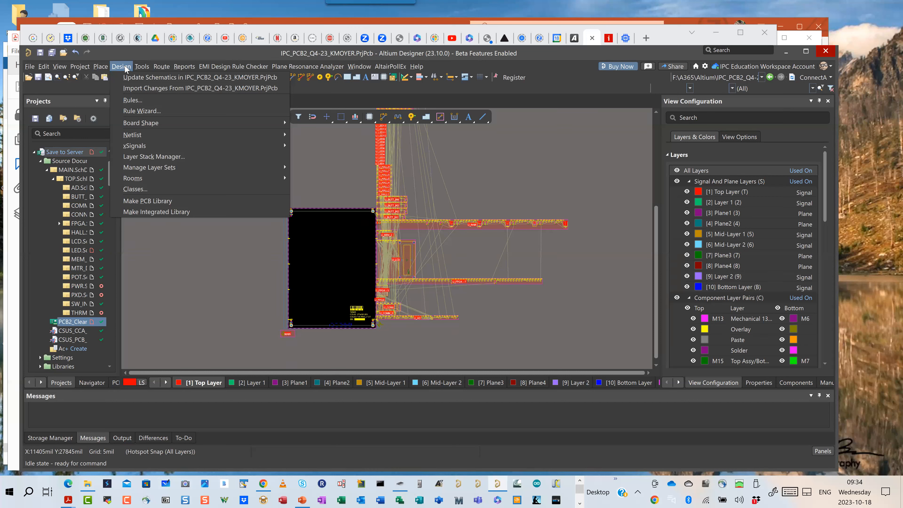
pyautogui.click(136, 103)
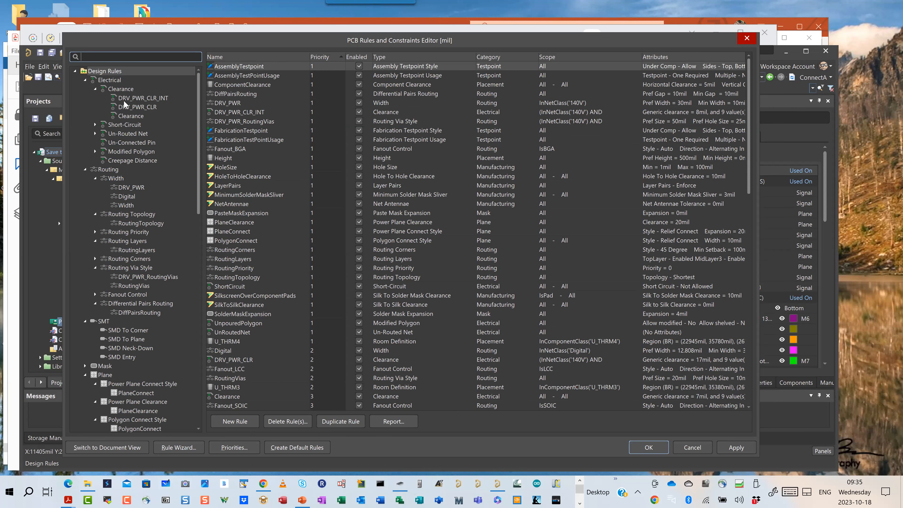
pyautogui.click(144, 98)
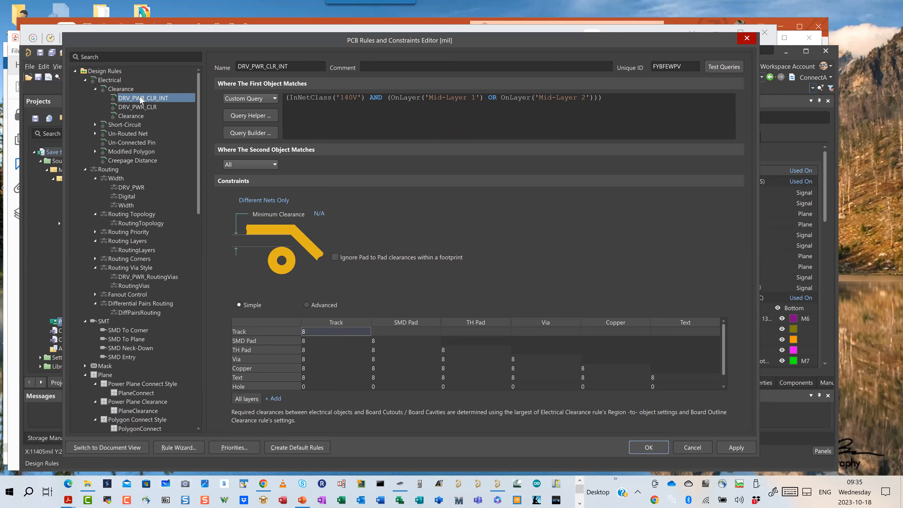
pyautogui.rightClick(140, 100)
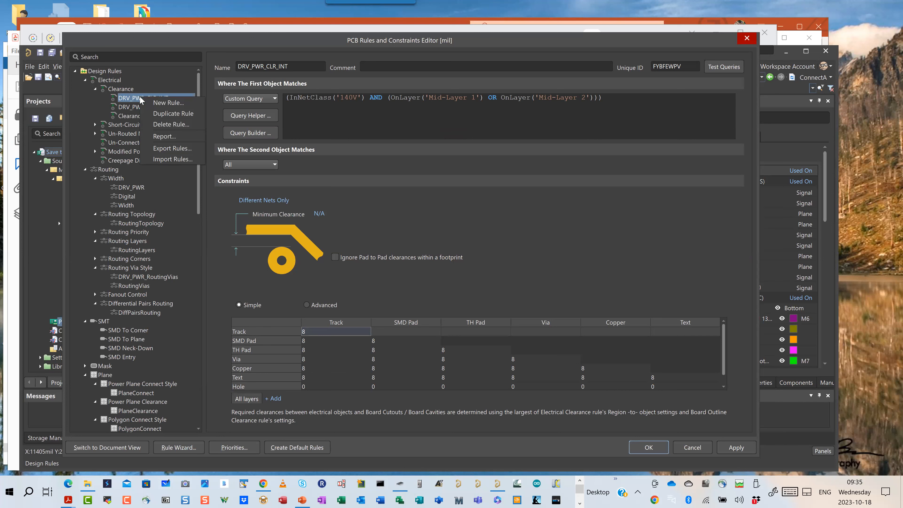
pyautogui.click(164, 125)
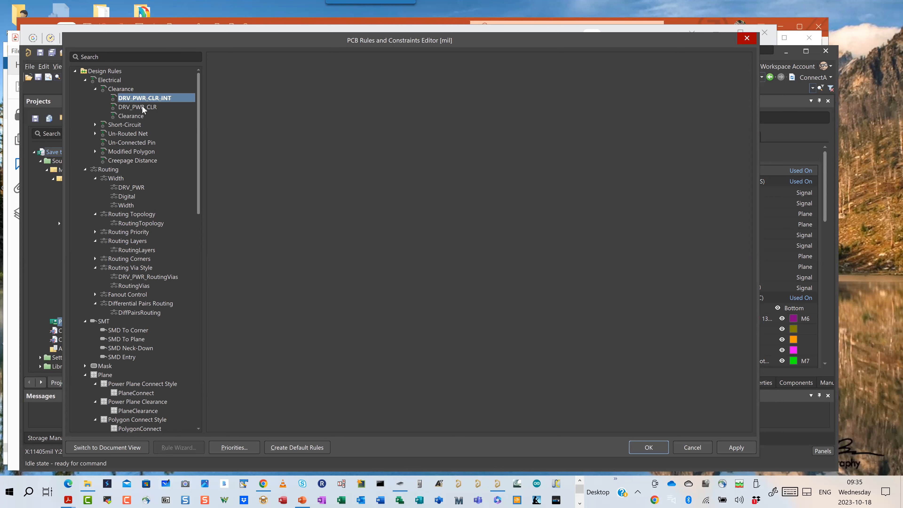
pyautogui.rightClick(142, 107)
pyautogui.click(164, 134)
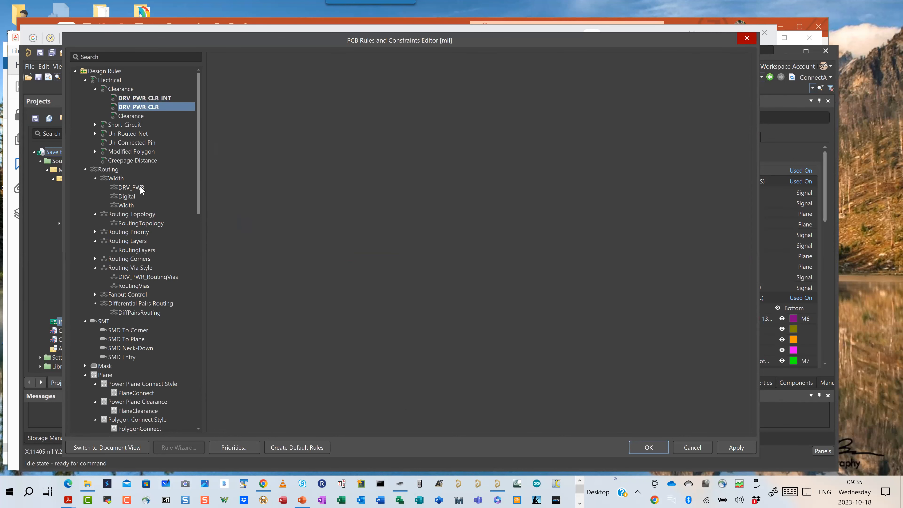
# - Delete the DRV_PWR width rule and the DRV_PWR_RoutingVias via style rule, and apply the rule deletions
pyautogui.click(132, 188)
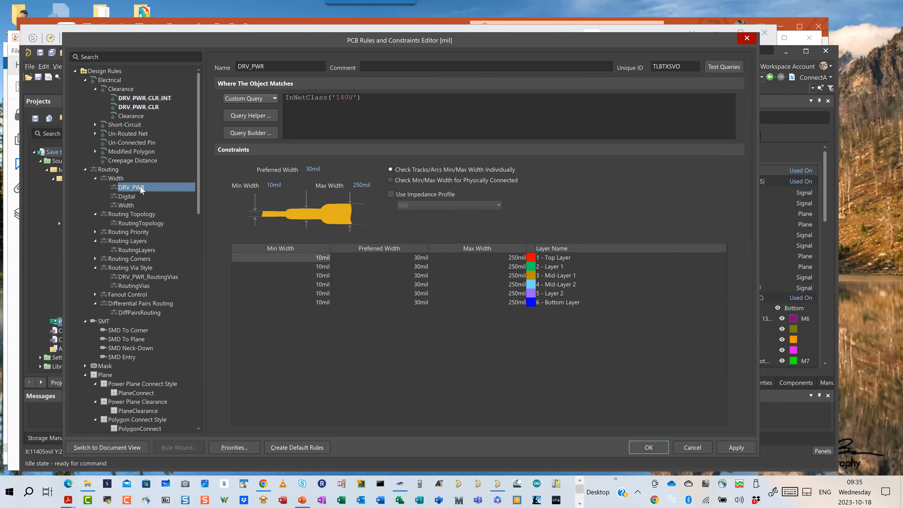
pyautogui.rightClick(141, 187)
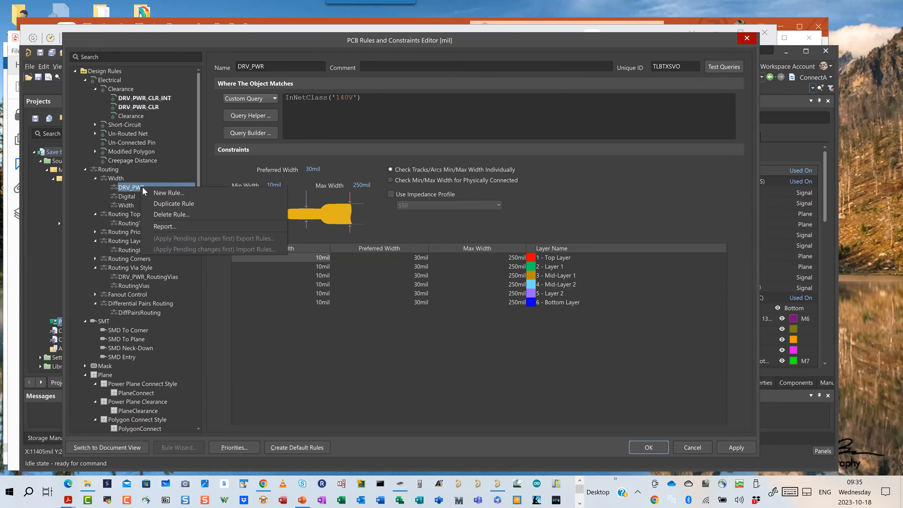
pyautogui.click(165, 216)
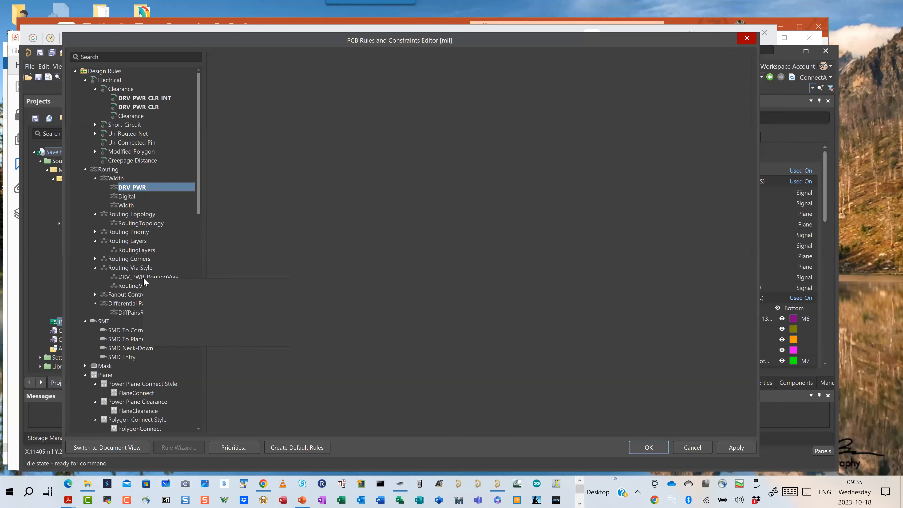
pyautogui.rightClick(143, 278)
pyautogui.click(165, 312)
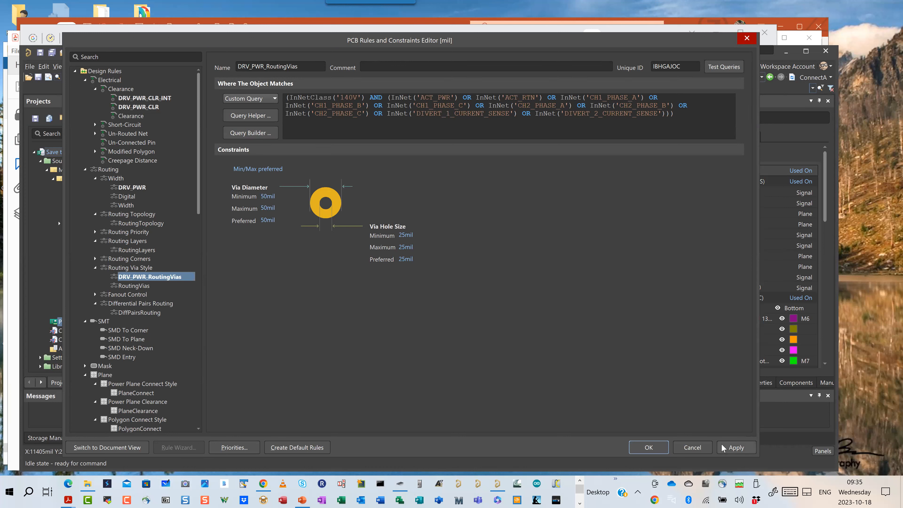
pyautogui.click(735, 448)
pyautogui.click(488, 265)
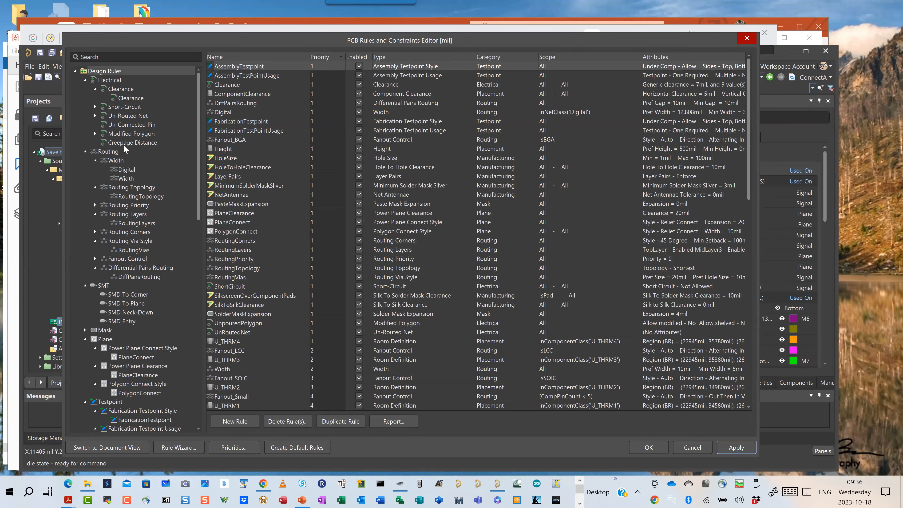
# - In the Clearance rule, set the minimum clearance to 5 mil and the hole-to-copper clearance to 10 mil
pyautogui.click(118, 88)
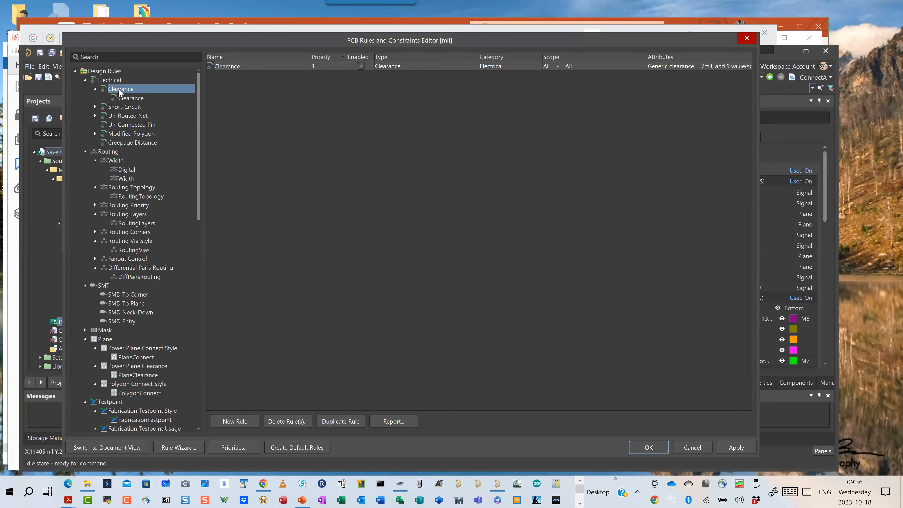
pyautogui.click(131, 98)
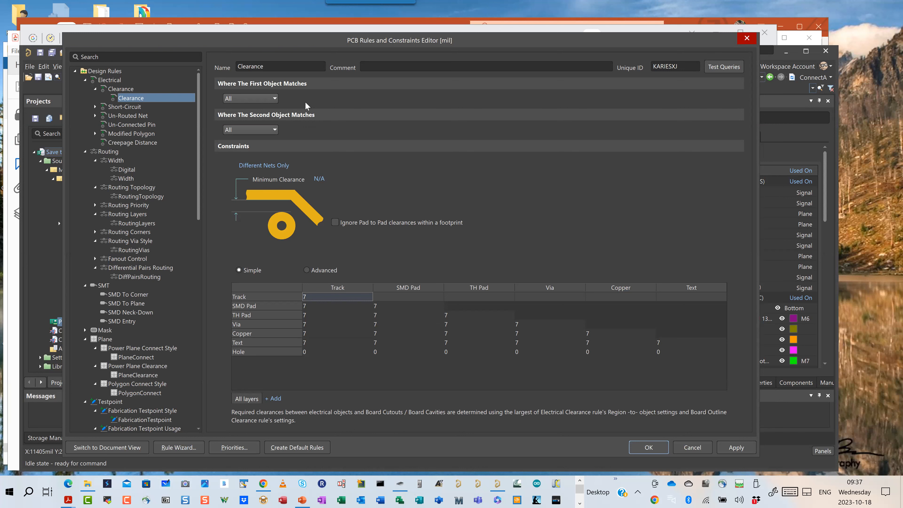
pyautogui.click(318, 179)
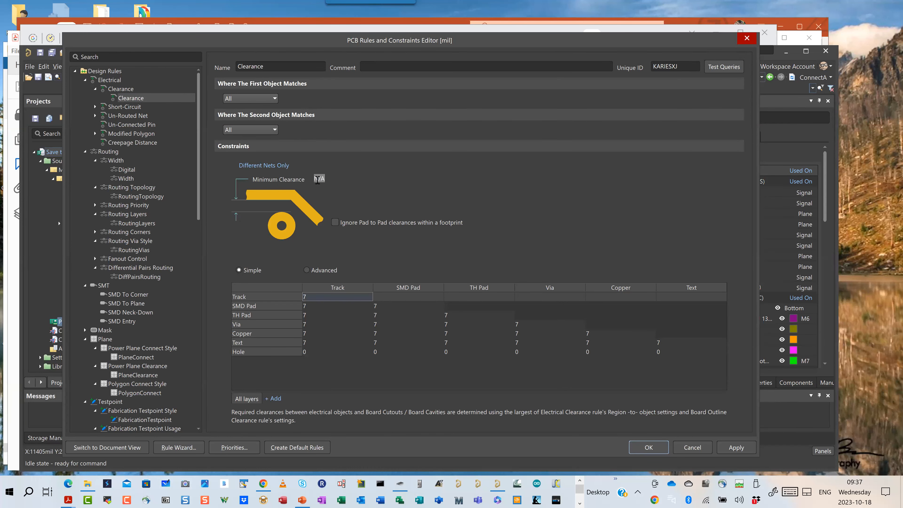
pyautogui.write('5')
pyautogui.press('Return')
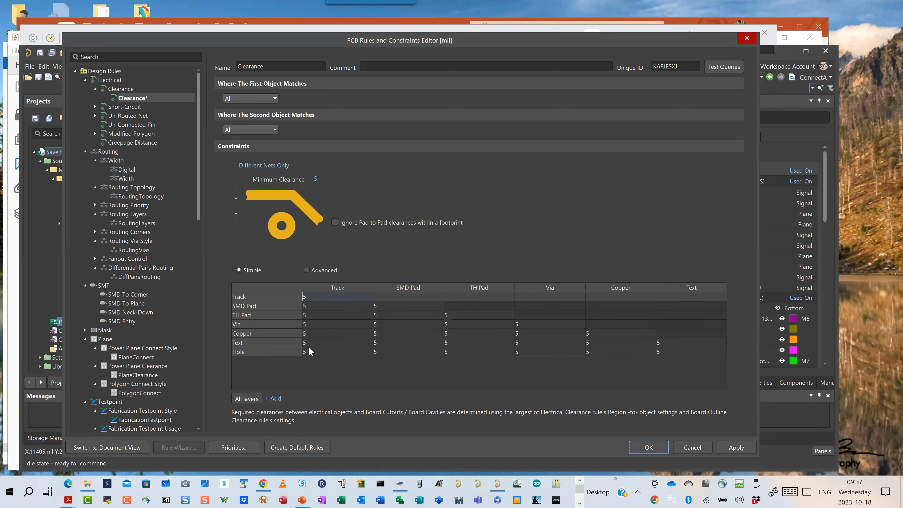
pyautogui.click(591, 351)
pyautogui.write('10')
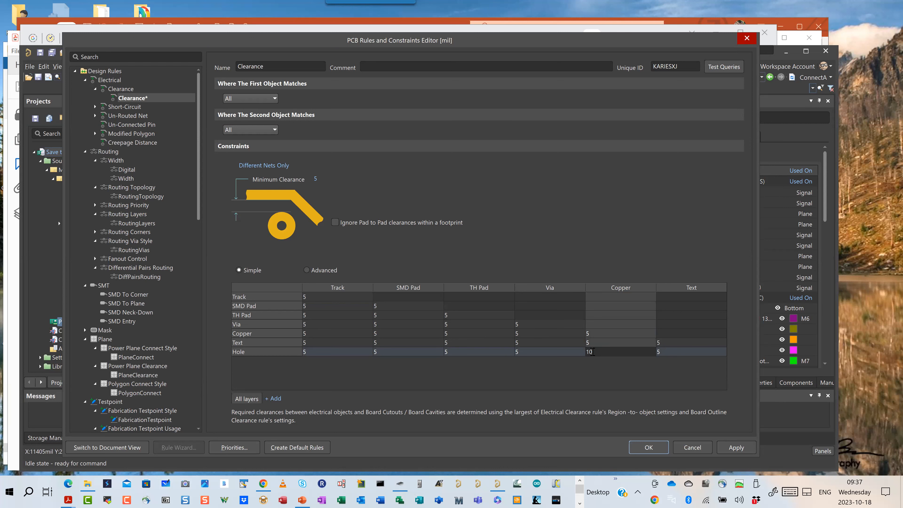
# - Add two new clearance rules, review the original Clearance rule, and apply the changes and close the rules editor
pyautogui.click(113, 88)
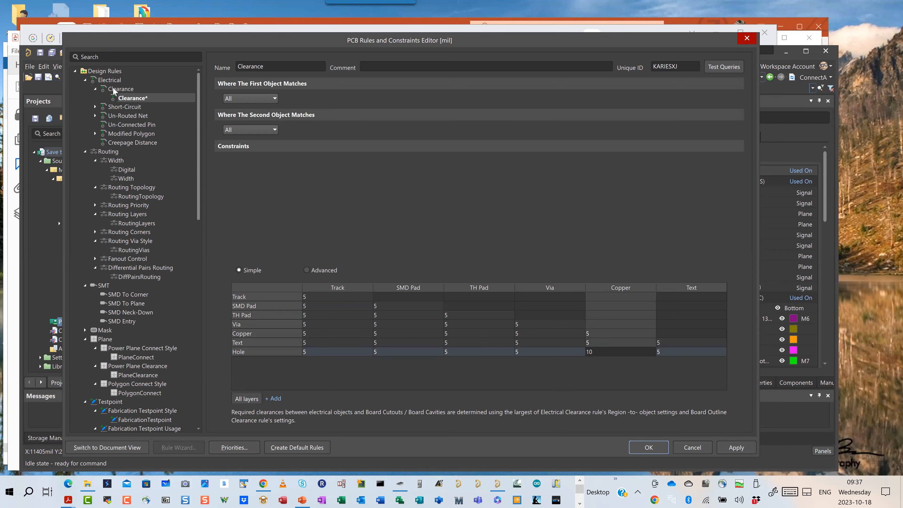
pyautogui.rightClick(113, 87)
pyautogui.click(125, 92)
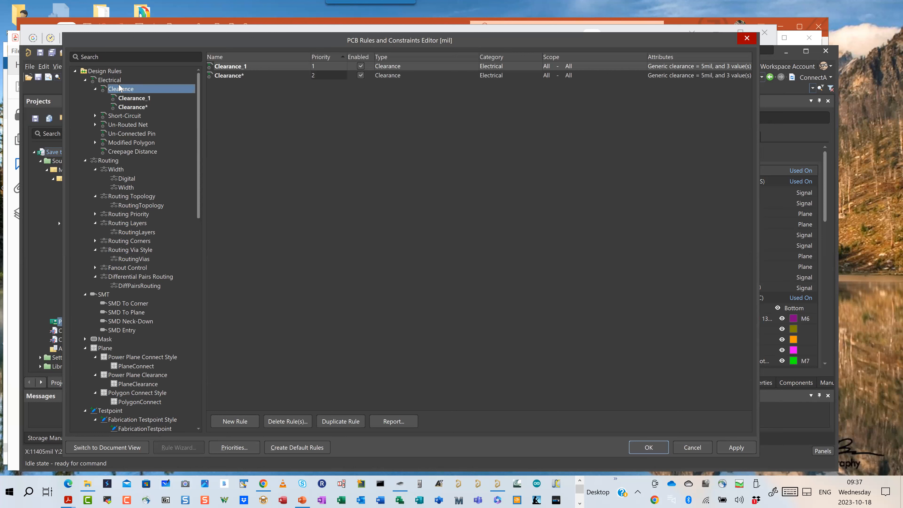
pyautogui.rightClick(120, 88)
pyautogui.click(141, 94)
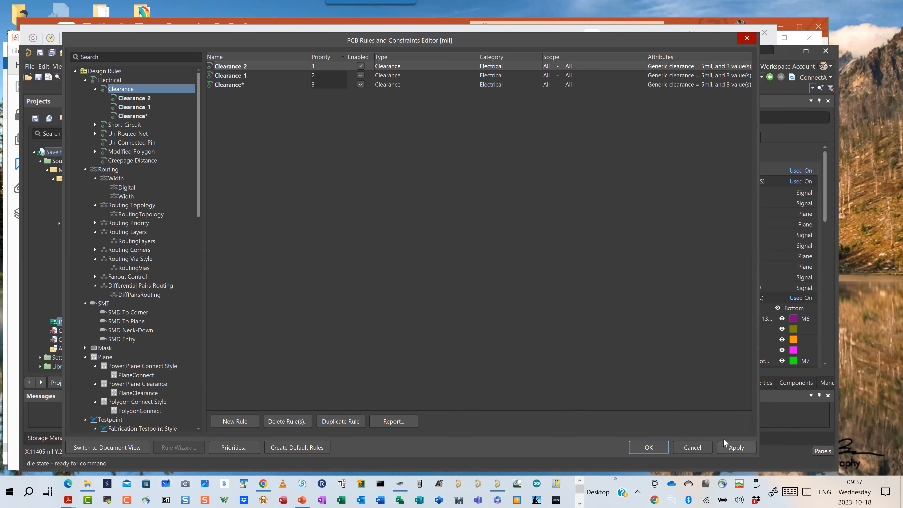
pyautogui.click(131, 118)
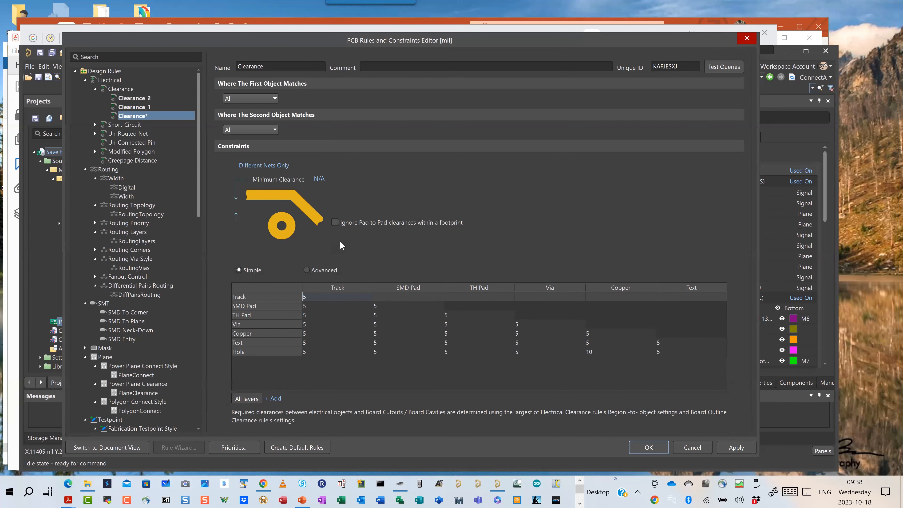
pyautogui.click(735, 448)
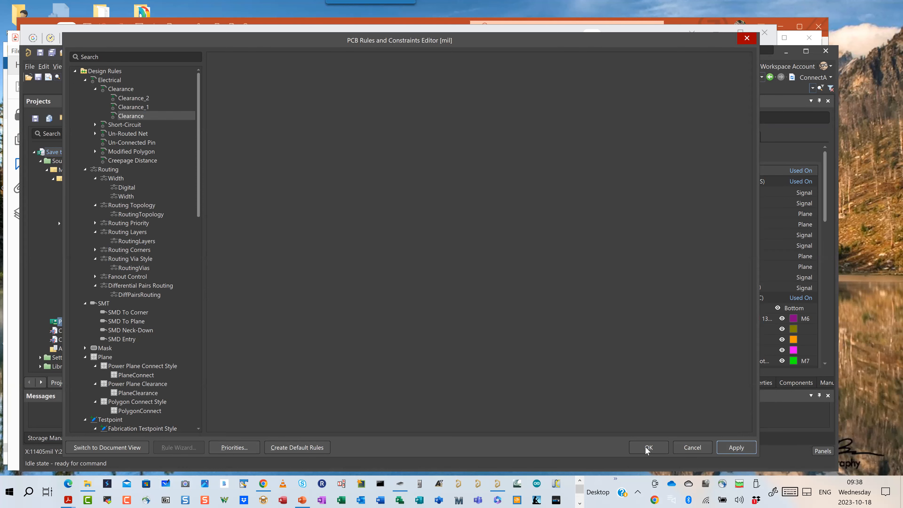
pyautogui.click(646, 448)
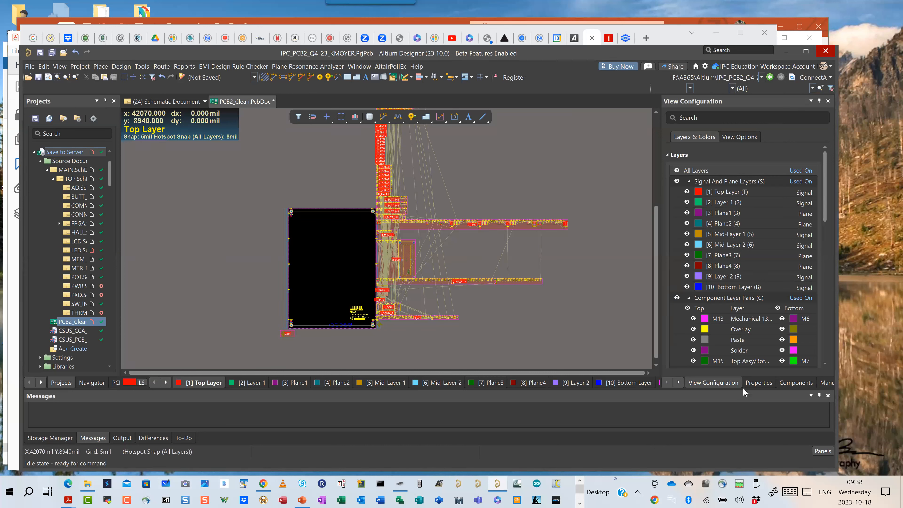
# - Enable snapping in the board properties for Track/Arcs Lines, Pad Vertices, Pad Edges, Board Shape, Footprint Origins and 3D Body Snap Points
pyautogui.click(758, 383)
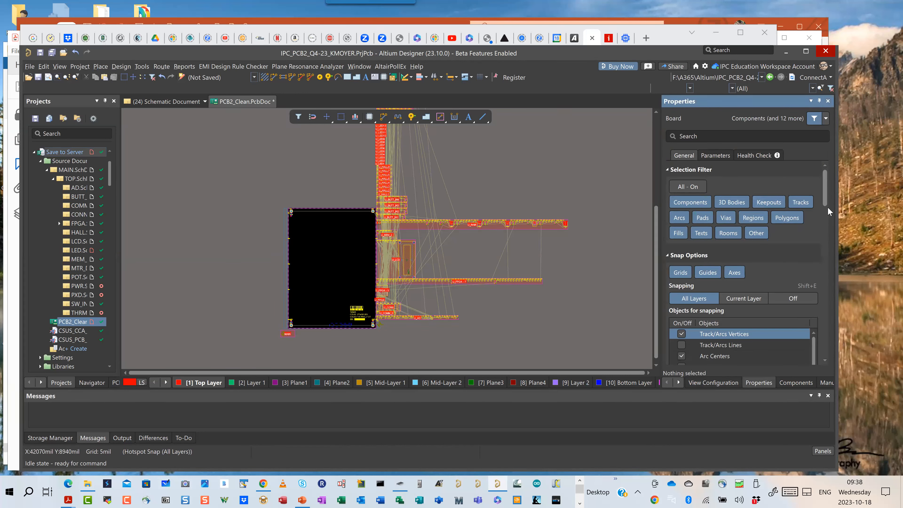
pyautogui.scroll(-3, 827, 214)
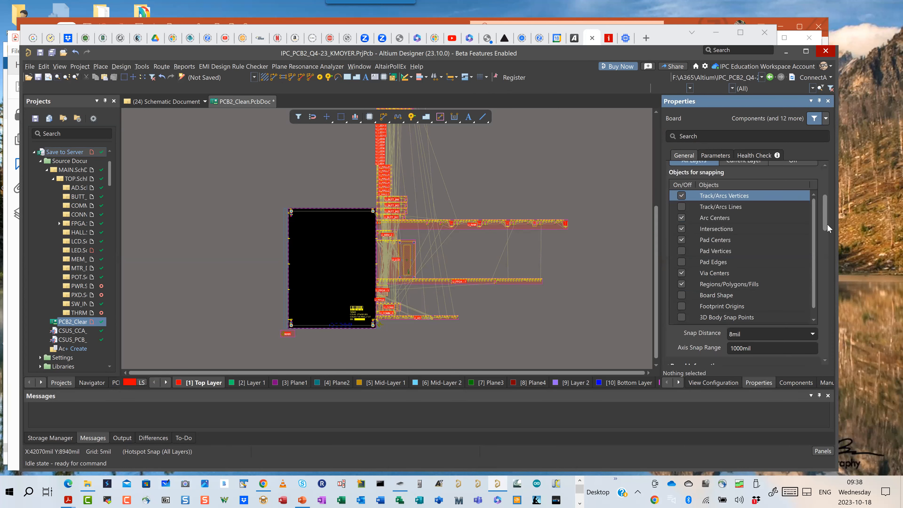
pyautogui.scroll(-2, 826, 224)
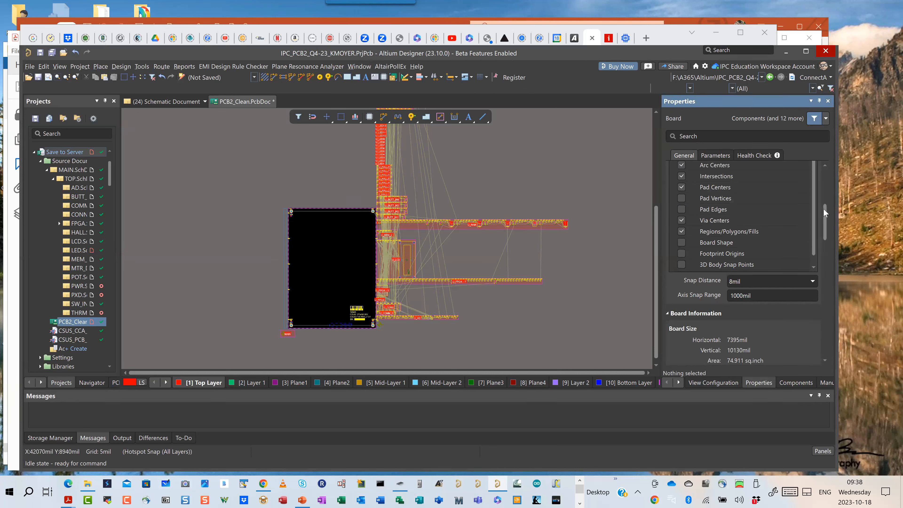
pyautogui.scroll(2, 824, 209)
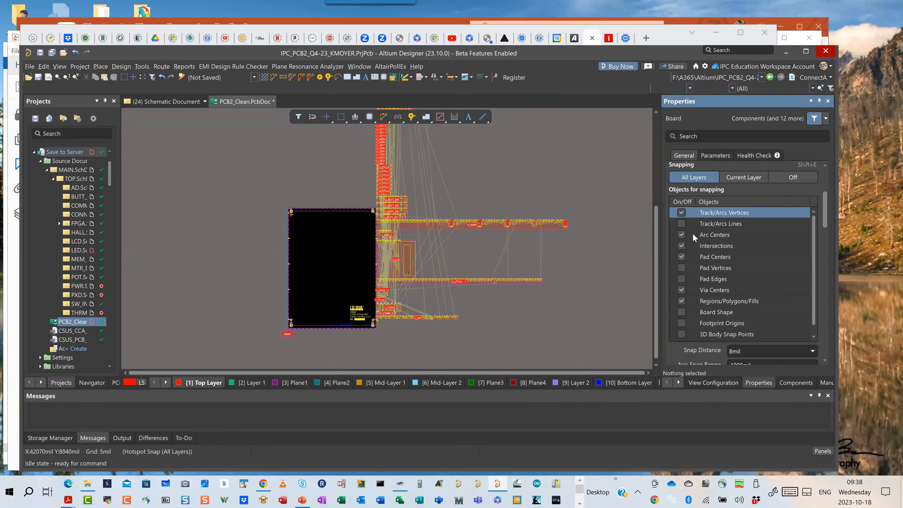
pyautogui.click(681, 224)
pyautogui.click(681, 267)
pyautogui.click(681, 278)
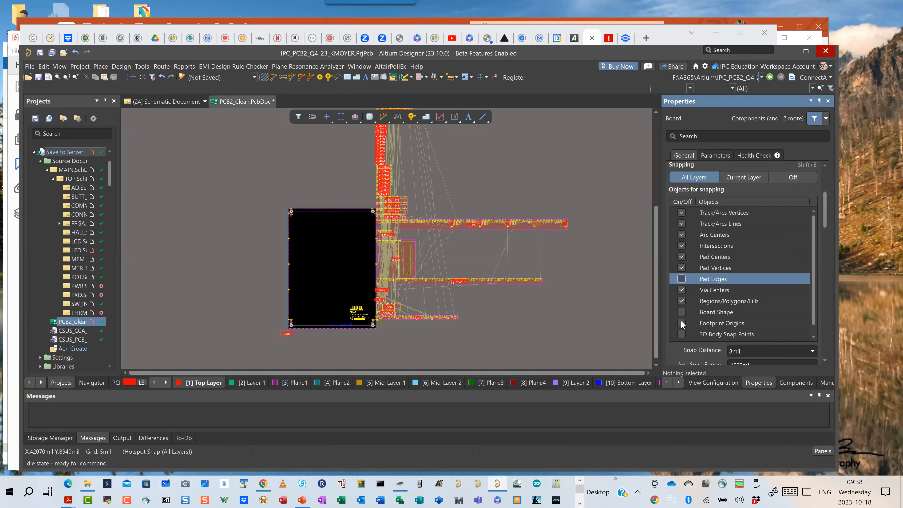
pyautogui.click(681, 311)
pyautogui.click(681, 323)
pyautogui.click(681, 333)
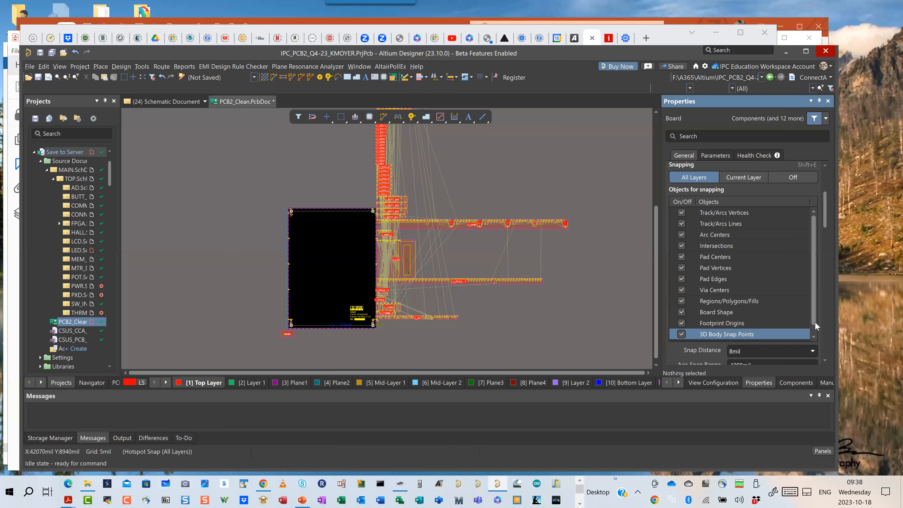
pyautogui.scroll(-1, 815, 323)
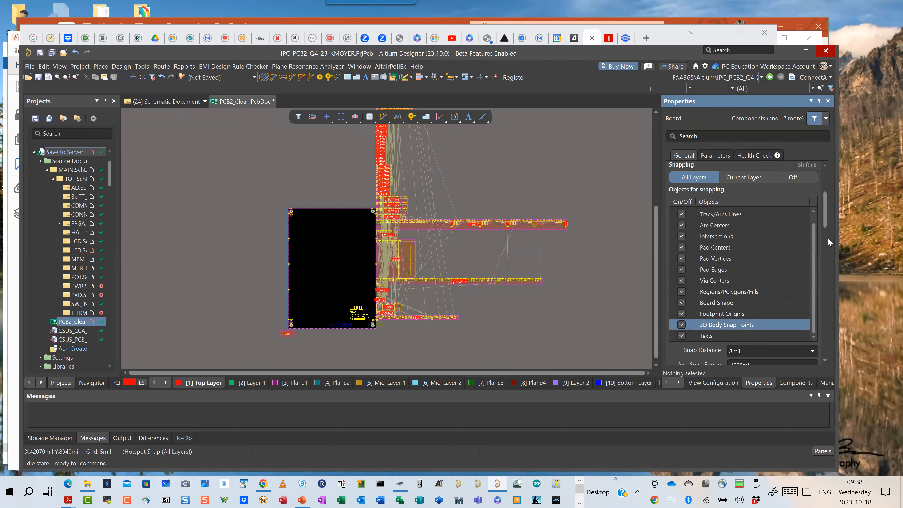
# - Review the board information, primitives, guide manager, units and sheet settings in the board properties
pyautogui.scroll(-5, 827, 237)
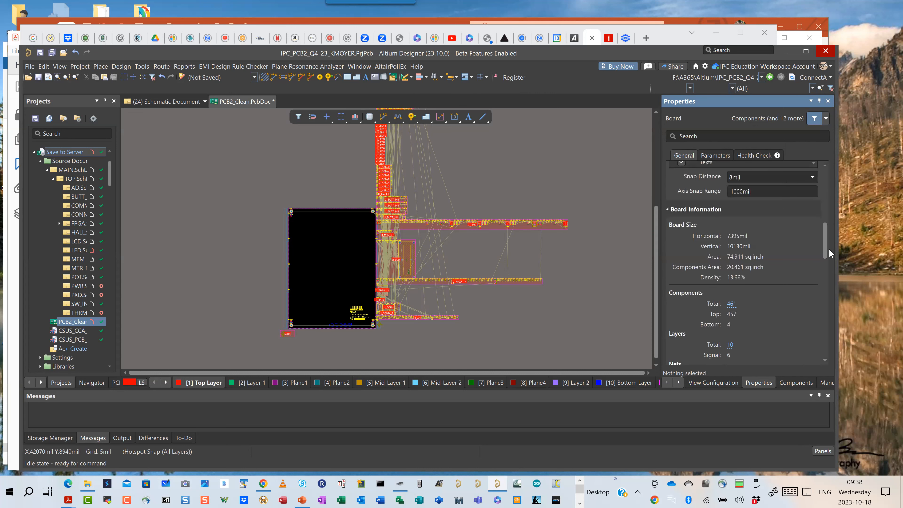
pyautogui.moveTo(828, 253); pyautogui.dragTo(827, 282)
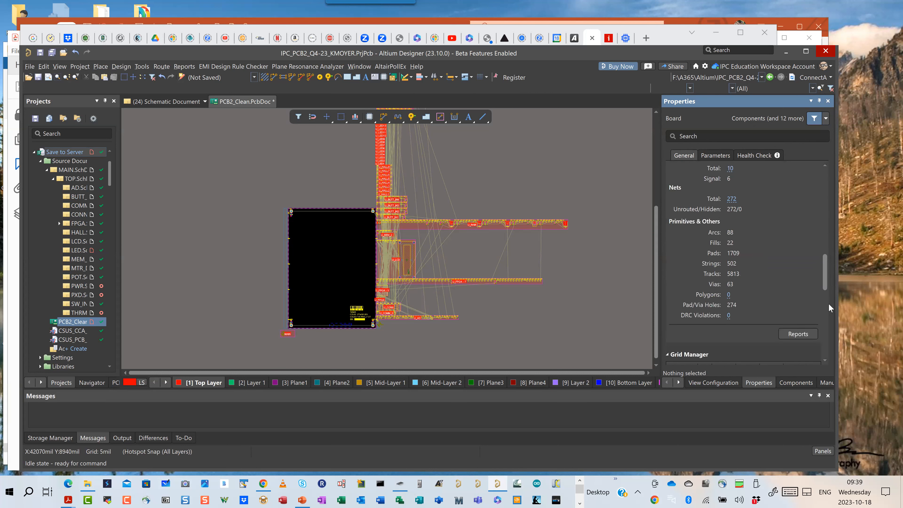
pyautogui.scroll(-5, 829, 322)
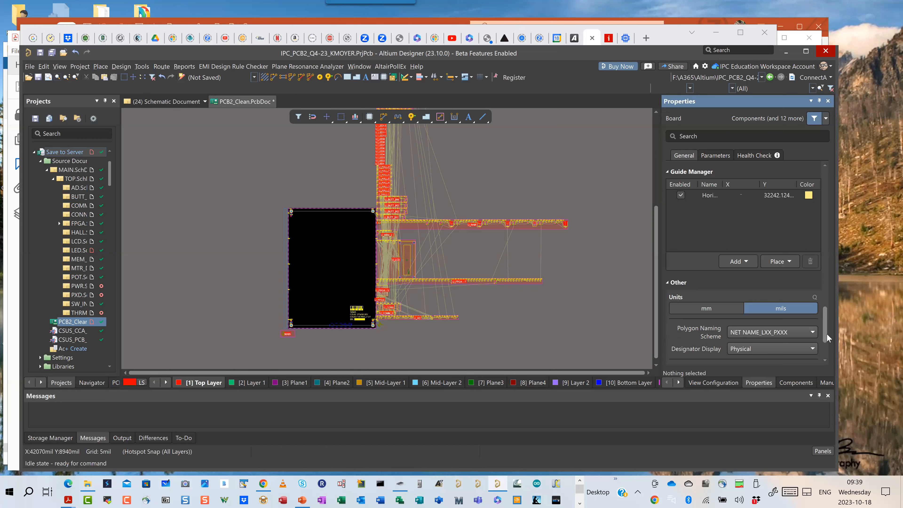
pyautogui.scroll(-3, 826, 341)
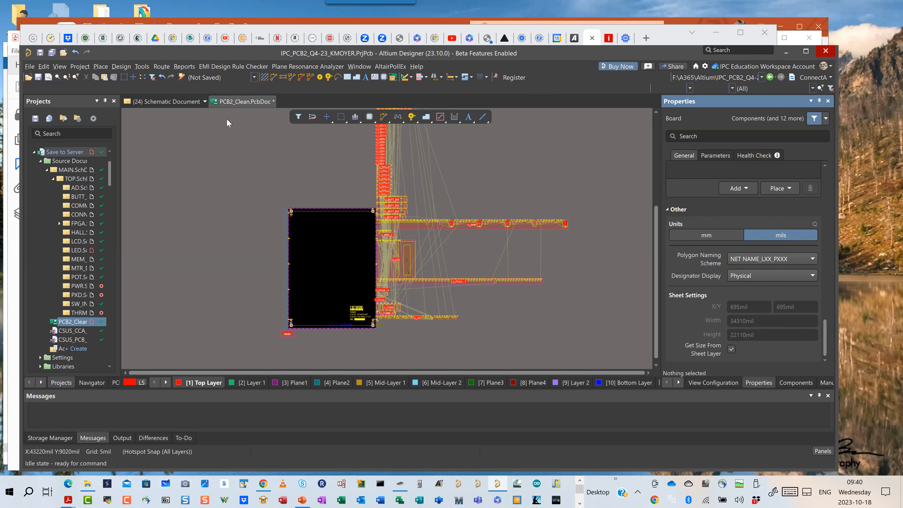
# - Open the PCB design rules and limit the first object of Clearance_1 to the DIGITAL net class
pyautogui.click(125, 66)
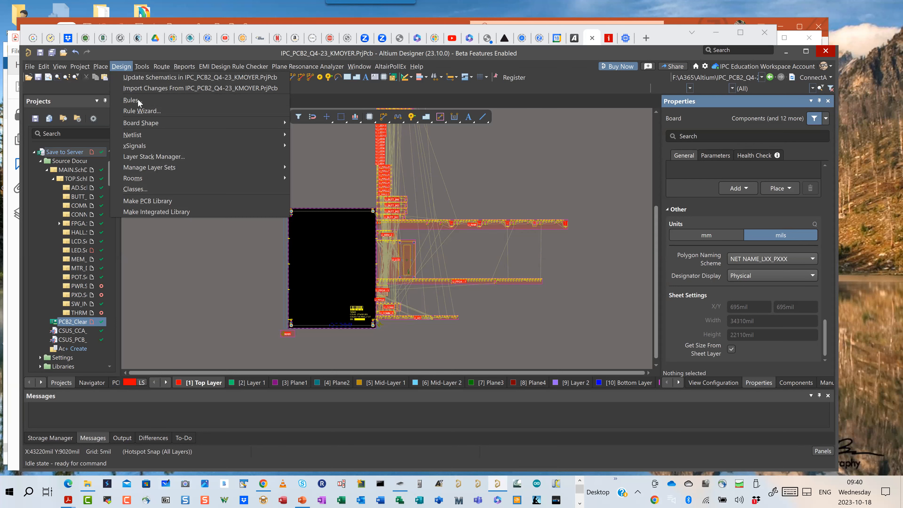
pyautogui.click(131, 100)
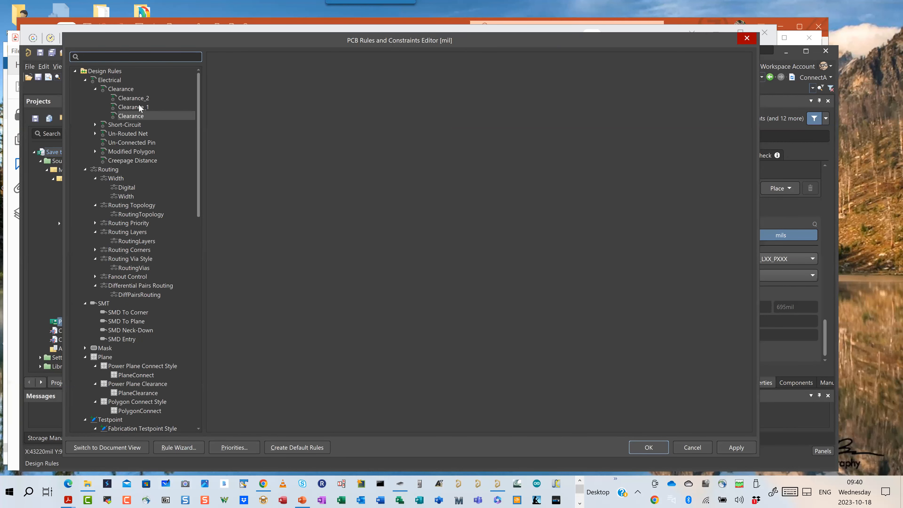
pyautogui.click(138, 106)
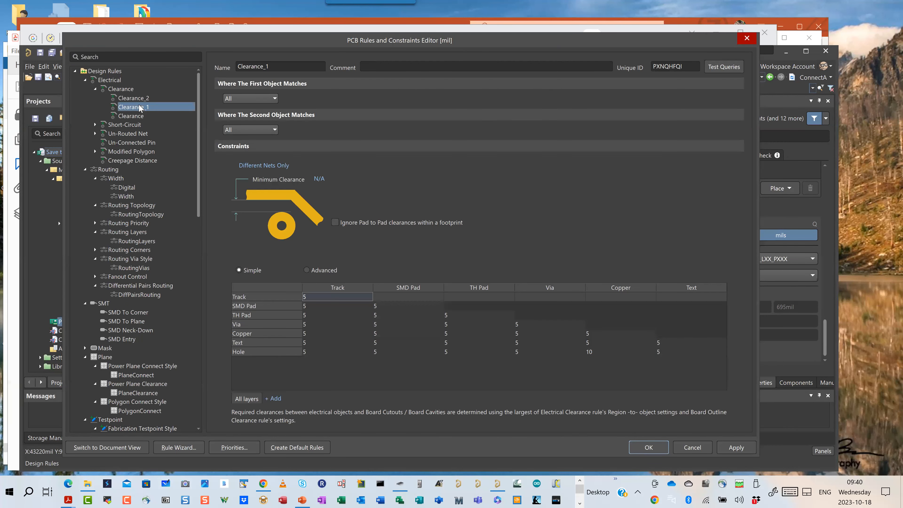
pyautogui.click(258, 99)
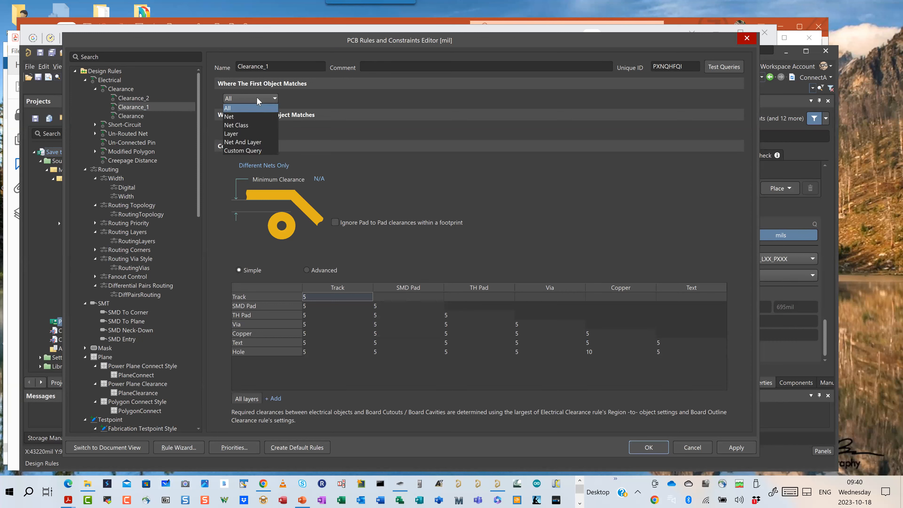
pyautogui.click(250, 122)
pyautogui.click(306, 98)
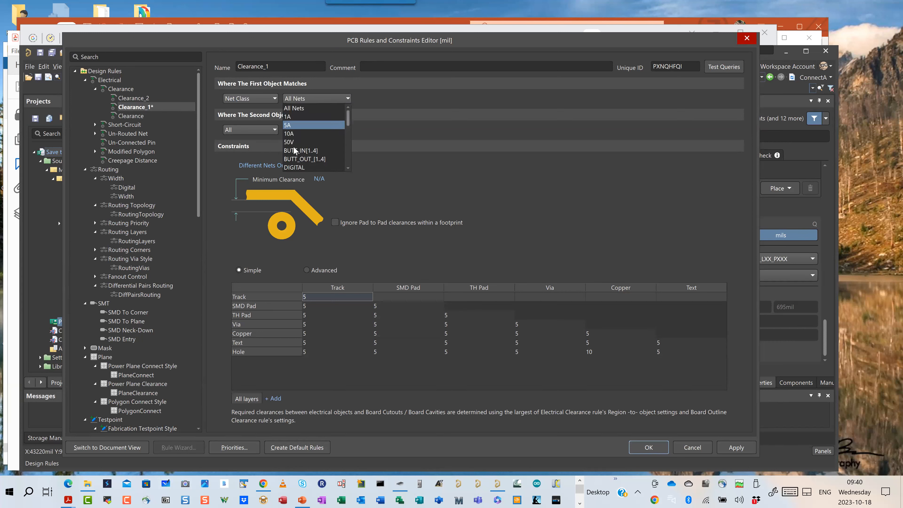
pyautogui.click(297, 167)
# - Rename the Clearance_1 rule as DIGITAL_Clearance
pyautogui.click(277, 67)
pyautogui.click(278, 66)
pyautogui.press('BackSpace')
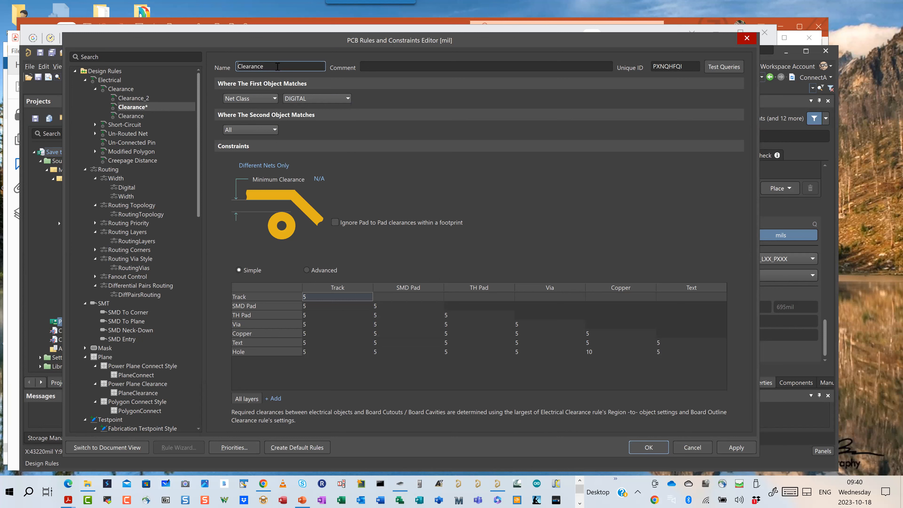
pyautogui.write('DIGITAL_')
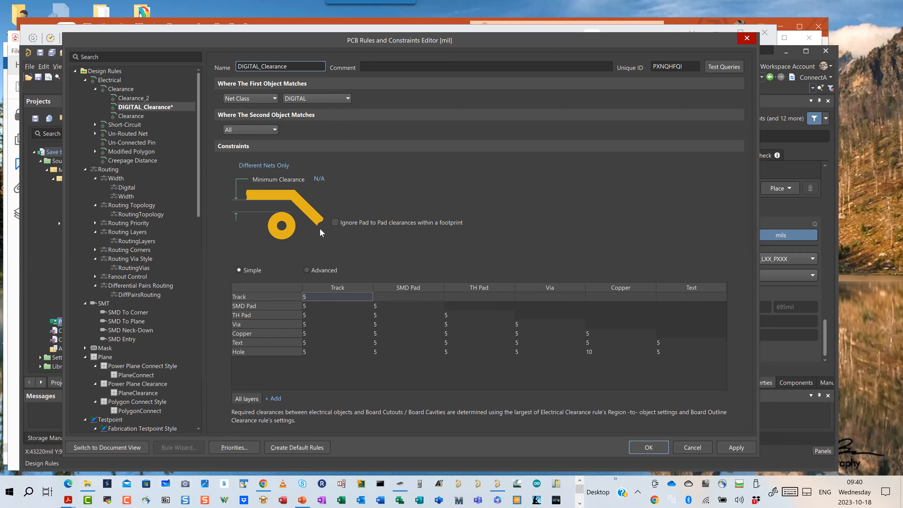
# - Try a metric minimum clearance of 0.5mm in the DIGITAL_Clearance rule
pyautogui.click(320, 179)
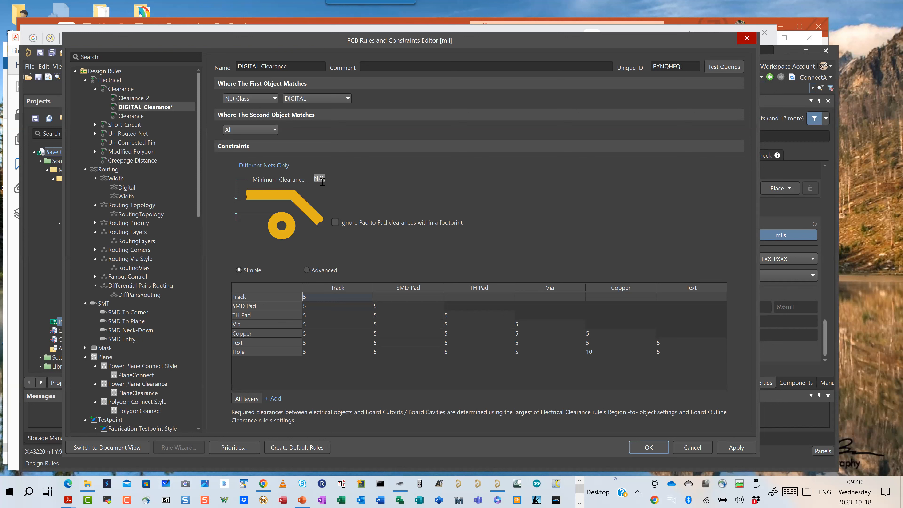
pyautogui.write('0.5mm')
pyautogui.press('Return')
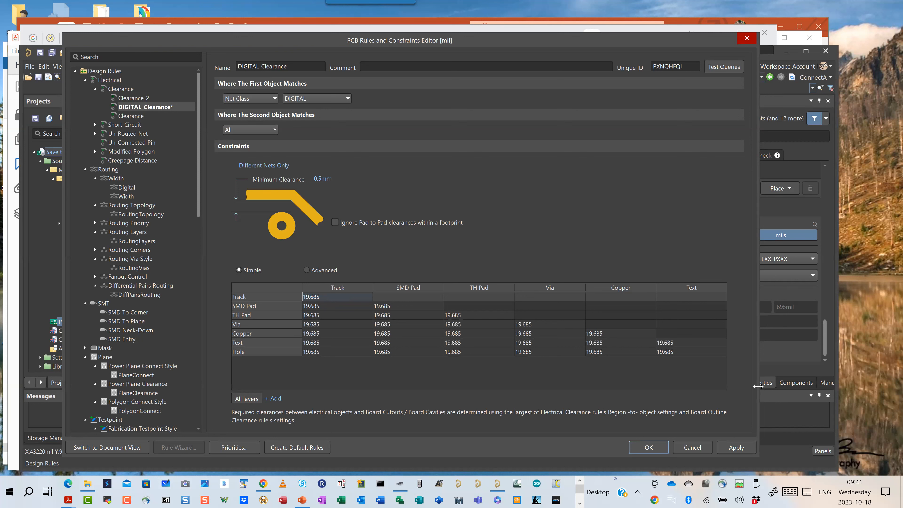
# - Set the DIGITAL_Clearance minimum clearance to 6 mil and its hole-to-copper clearance to 10 mil
pyautogui.moveTo(334, 179); pyautogui.dragTo(291, 179)
pyautogui.write('6')
pyautogui.press('Return')
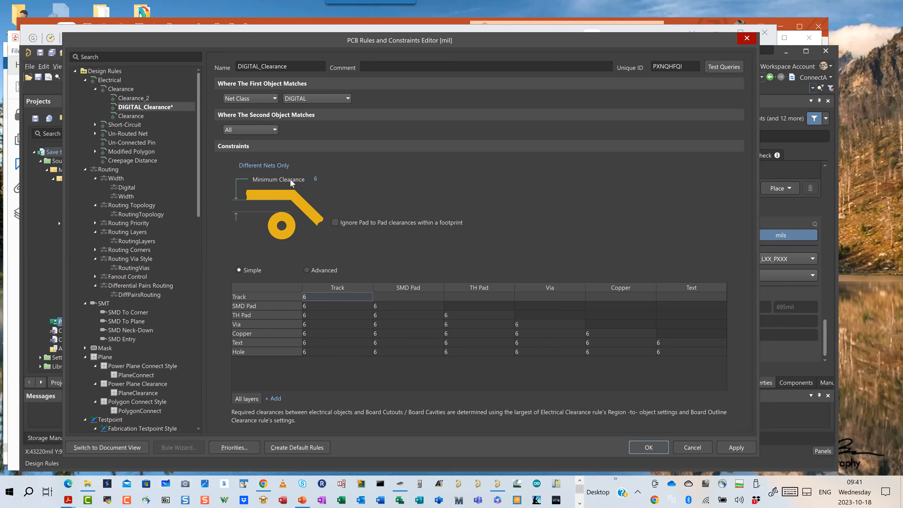
pyautogui.click(608, 351)
pyautogui.write('10')
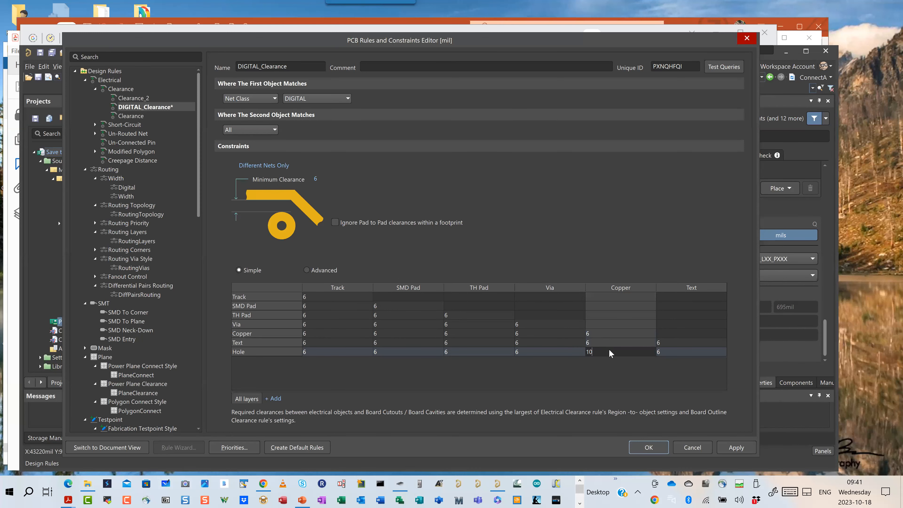
pyautogui.press('Return')
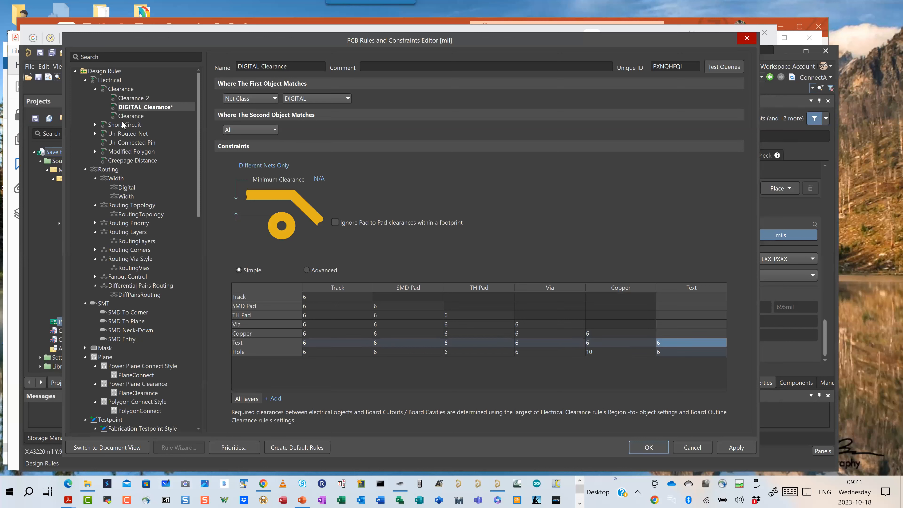
# - Rename the Clearance_2 rule as 50V_Clearance
pyautogui.click(125, 100)
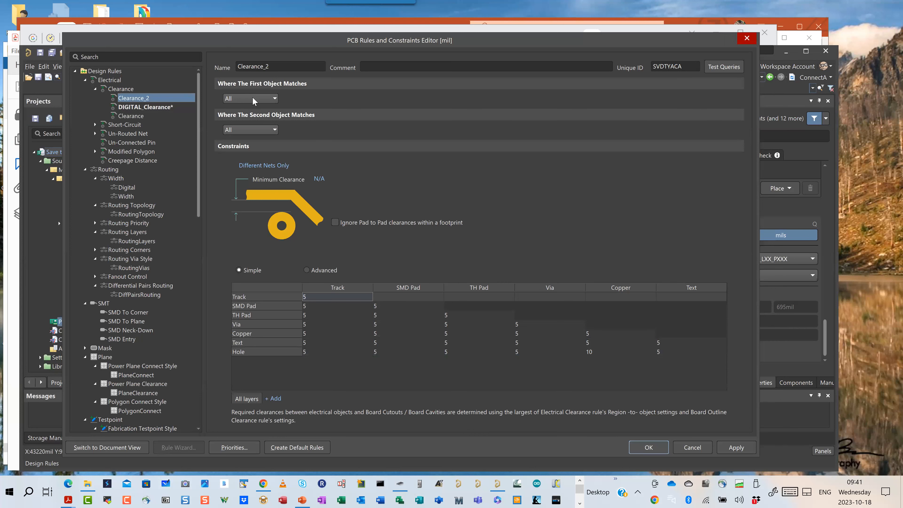
pyautogui.click(281, 65)
pyautogui.press('BackSpace')
pyautogui.press('BackSpace')
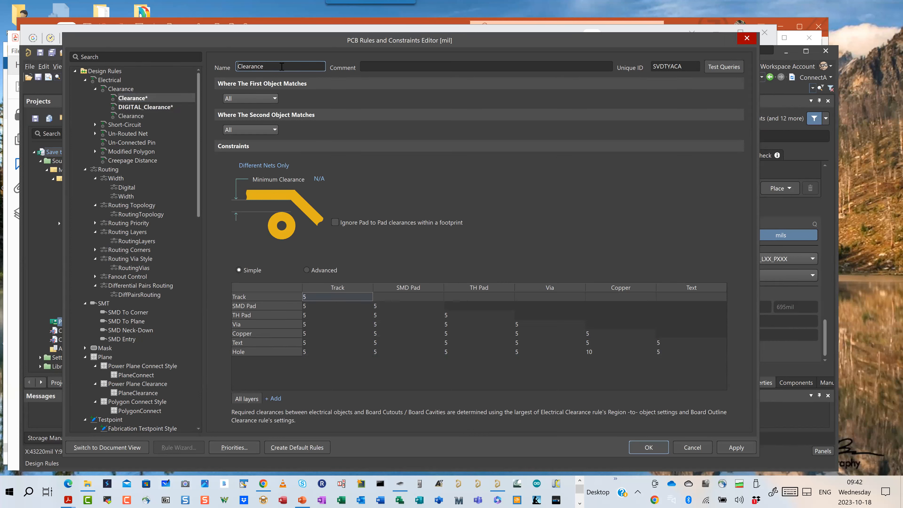
pyautogui.press('Home')
pyautogui.write('50V_')
# - Limit the first object of the 50V_Clearance rule to the 50V net class
pyautogui.click(274, 99)
pyautogui.click(236, 125)
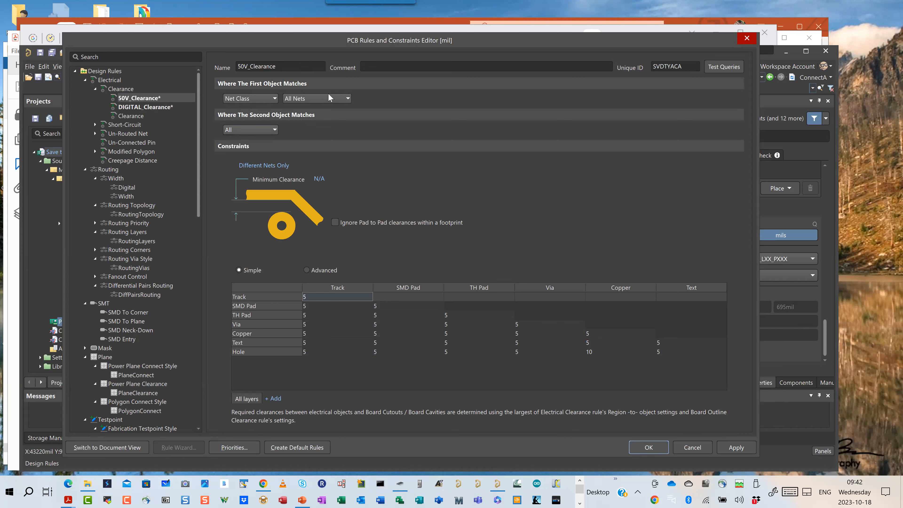
pyautogui.click(328, 98)
pyautogui.click(302, 142)
# - Set the 50V_Clearance minimum clearance to 7 mil and its hole-to-copper clearance to 10 mil
pyautogui.click(318, 179)
pyautogui.press('BackSpace')
pyautogui.click(591, 352)
pyautogui.write('10')
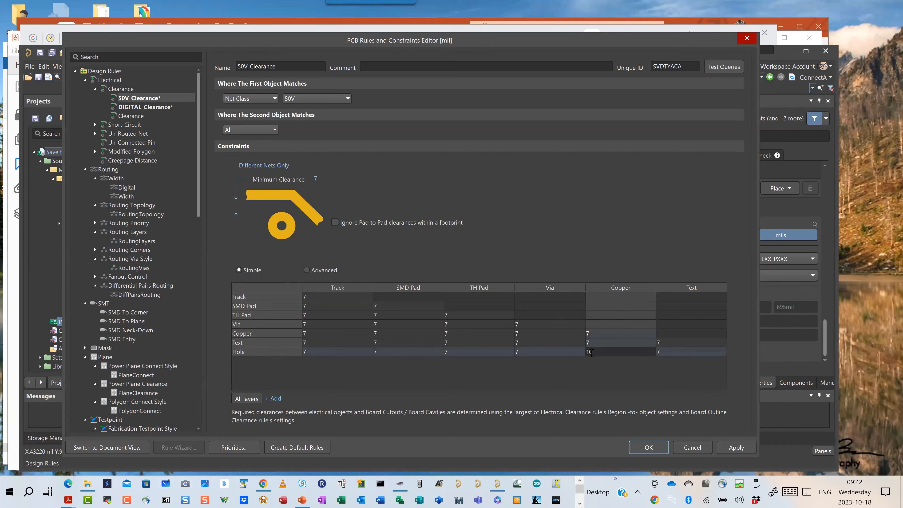
pyautogui.press('Return')
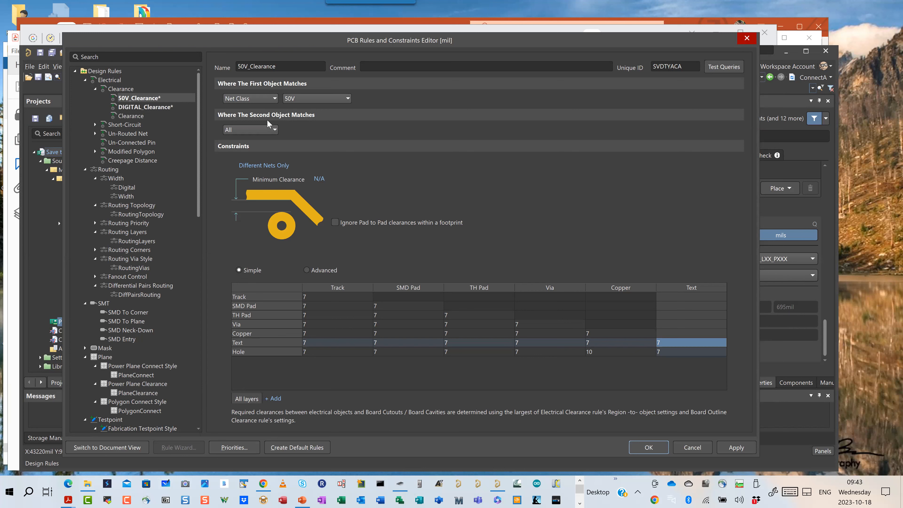
# - Try DIGITAL_Clearance as the highest clearance rule priority, restore 50V_Clearance to first priority, and close the priorities
pyautogui.click(235, 448)
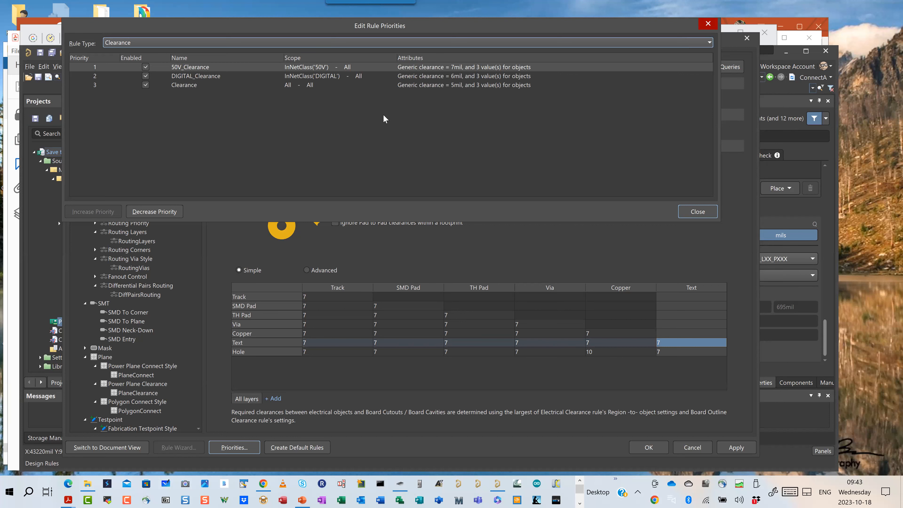
pyautogui.click(324, 73)
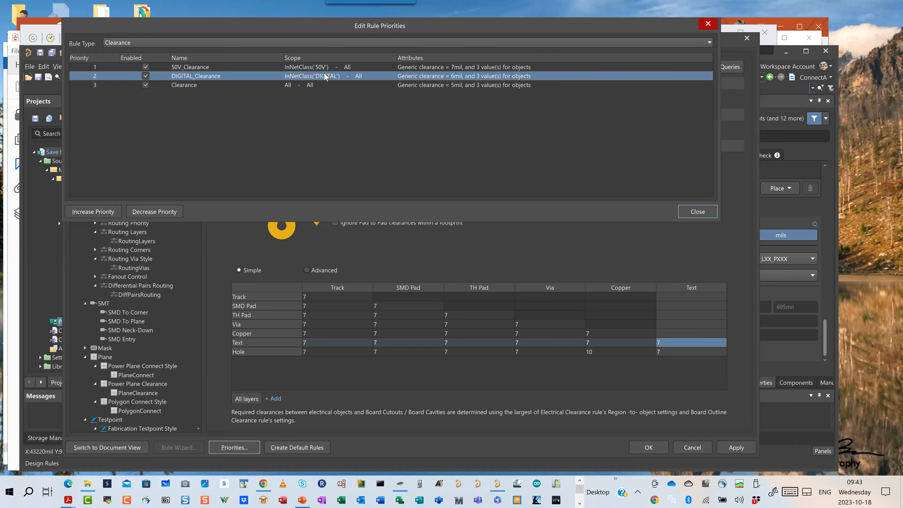
pyautogui.click(86, 210)
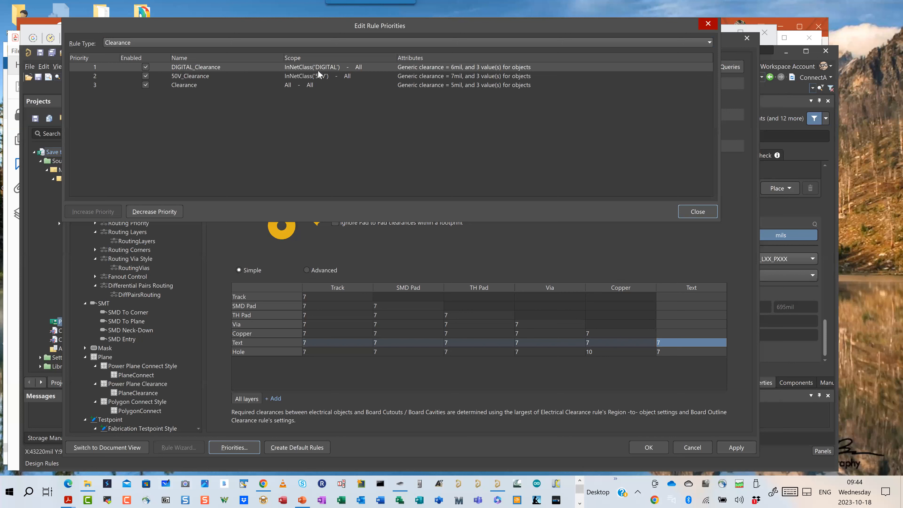
pyautogui.click(307, 76)
pyautogui.click(84, 213)
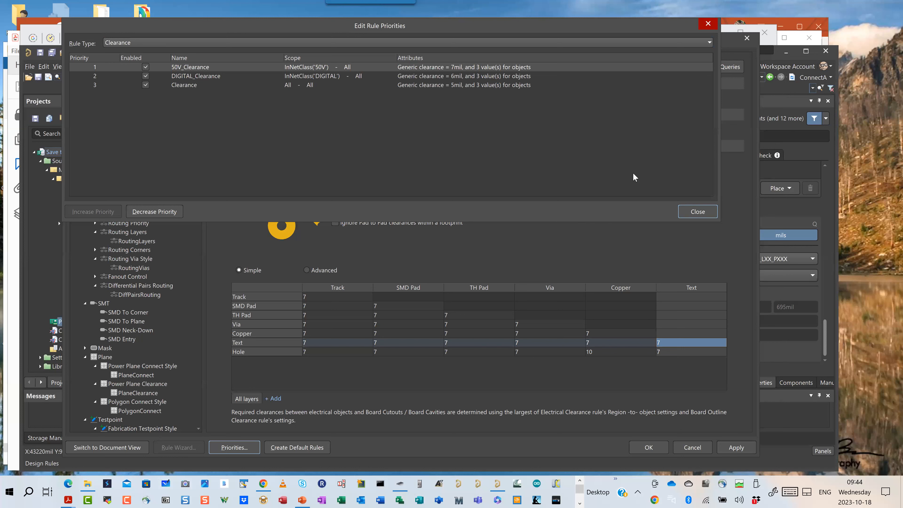
pyautogui.click(696, 212)
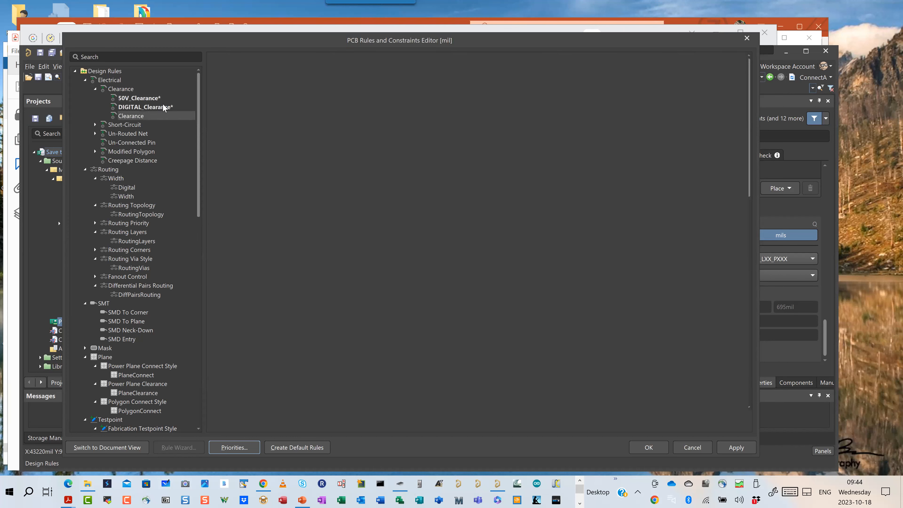
# - Apply the clearance rule changes and open the Digital width rule
pyautogui.click(741, 445)
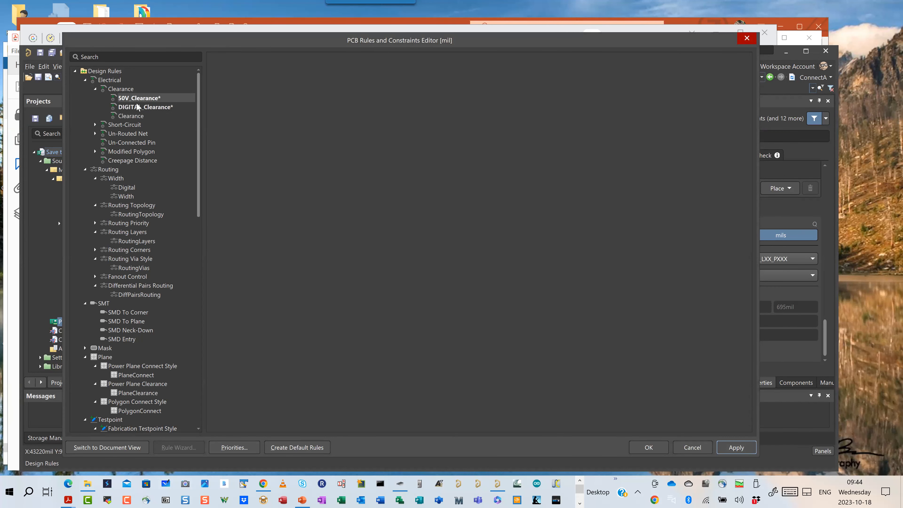
pyautogui.click(125, 187)
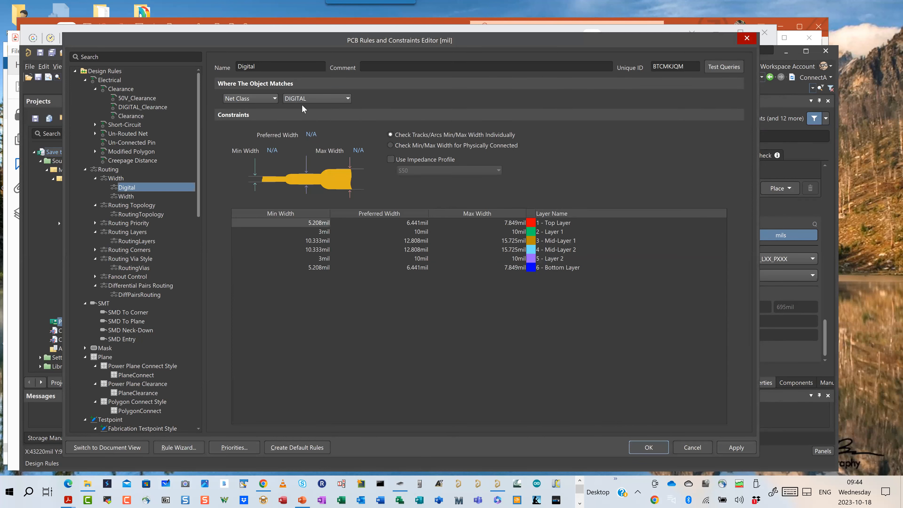
# - Clear the Digital width rule's name, try to delete the rule, and apply the change
pyautogui.click(280, 67)
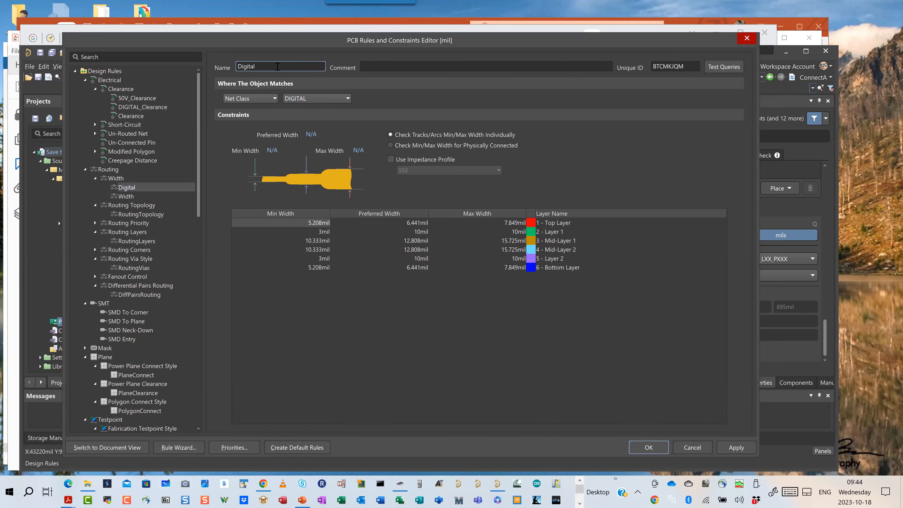
pyautogui.press('BackSpace')
pyautogui.press('BackSpace')
pyautogui.press('BackSpace')
pyautogui.press('BackSpace')
pyautogui.press('BackSpace')
pyautogui.press('BackSpace')
pyautogui.press('BackSpace')
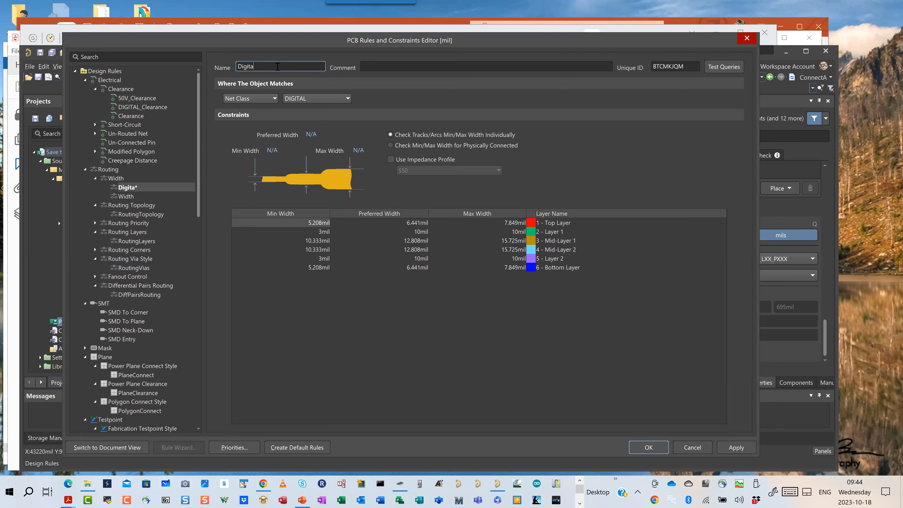
pyautogui.rightClick(126, 187)
pyautogui.click(167, 214)
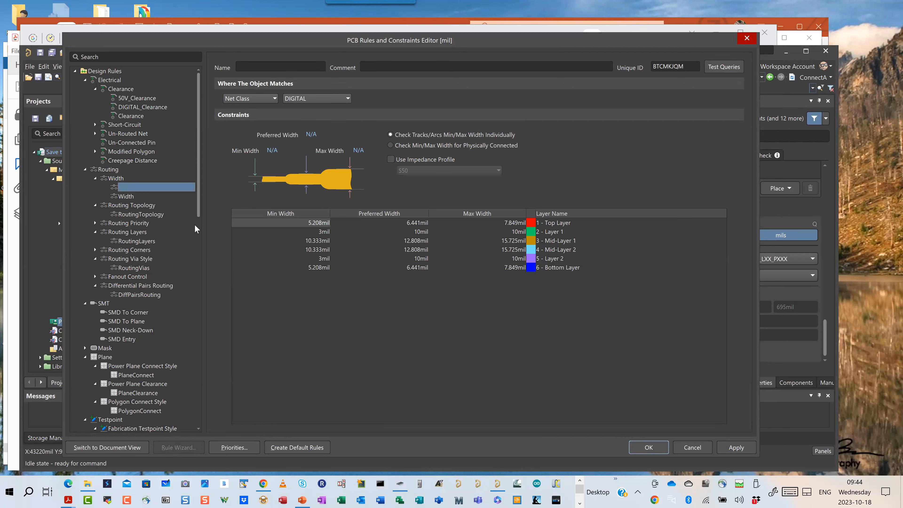
pyautogui.click(737, 448)
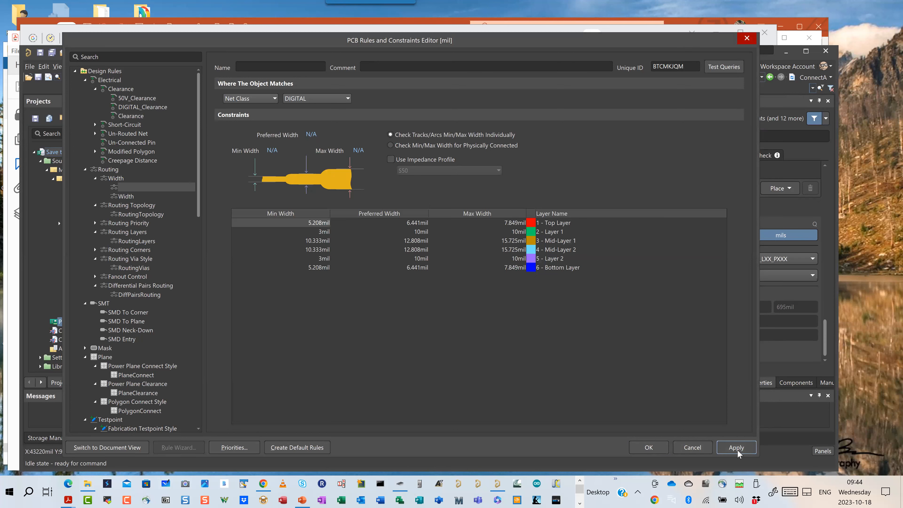
pyautogui.click(471, 256)
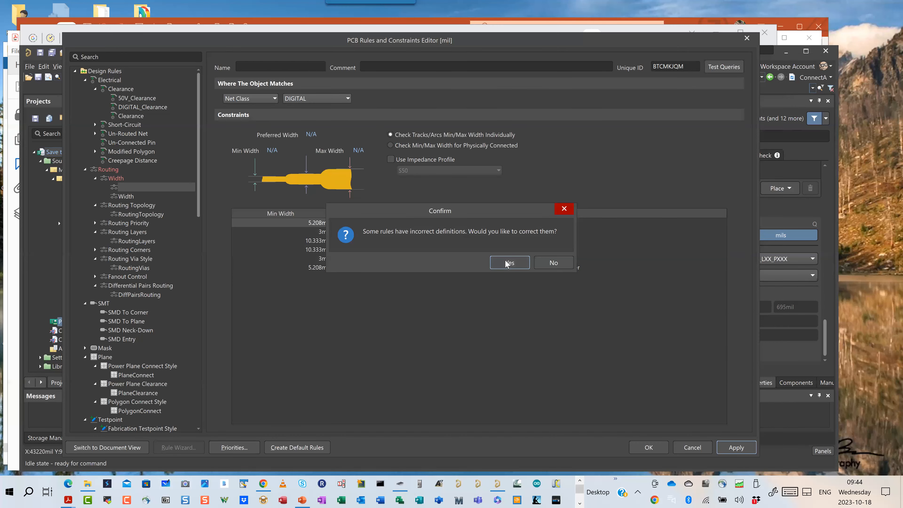
# - Correct the unnamed width rule by naming it DIG and apply the change
pyautogui.click(508, 263)
pyautogui.click(258, 67)
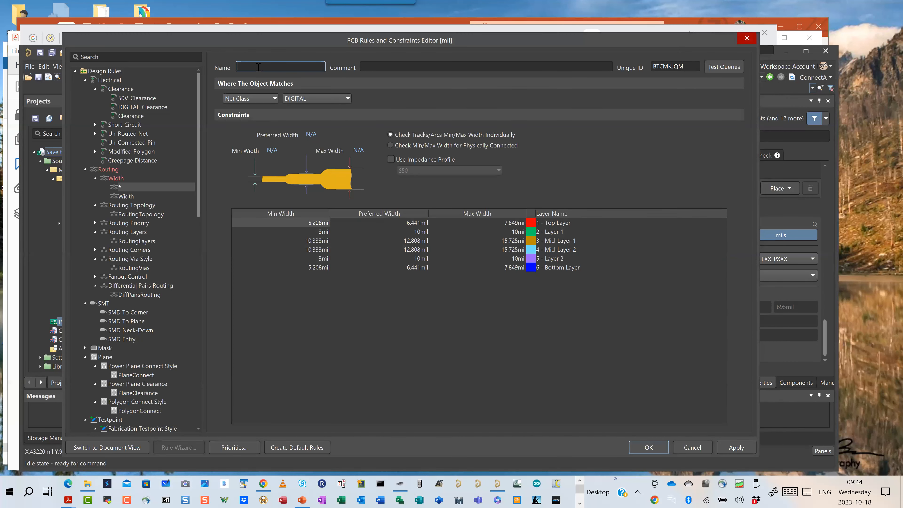
pyautogui.write('DIG')
pyautogui.click(734, 447)
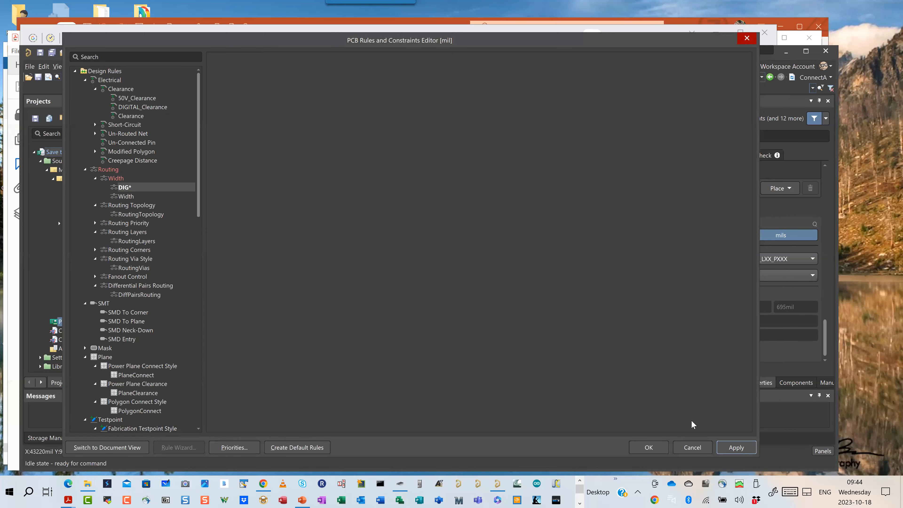
# - Delete the DIG width rule and apply the deletion
pyautogui.rightClick(131, 185)
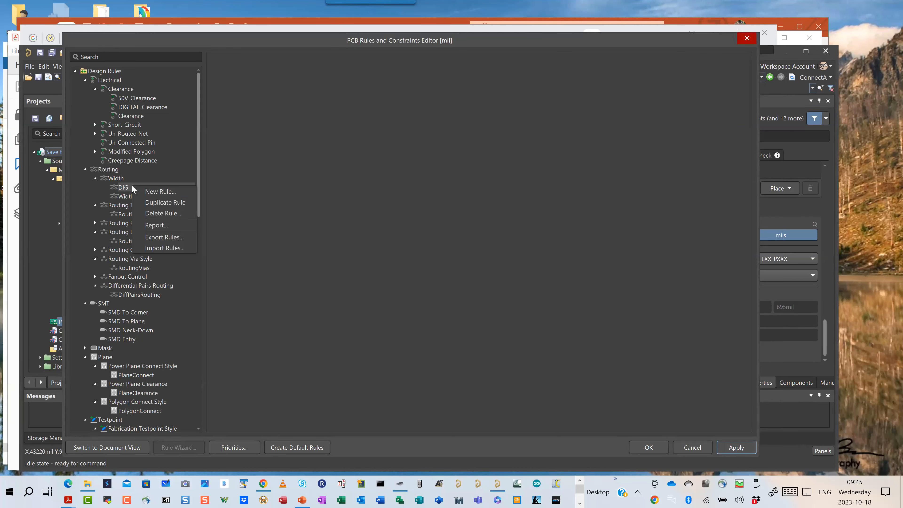
pyautogui.click(168, 212)
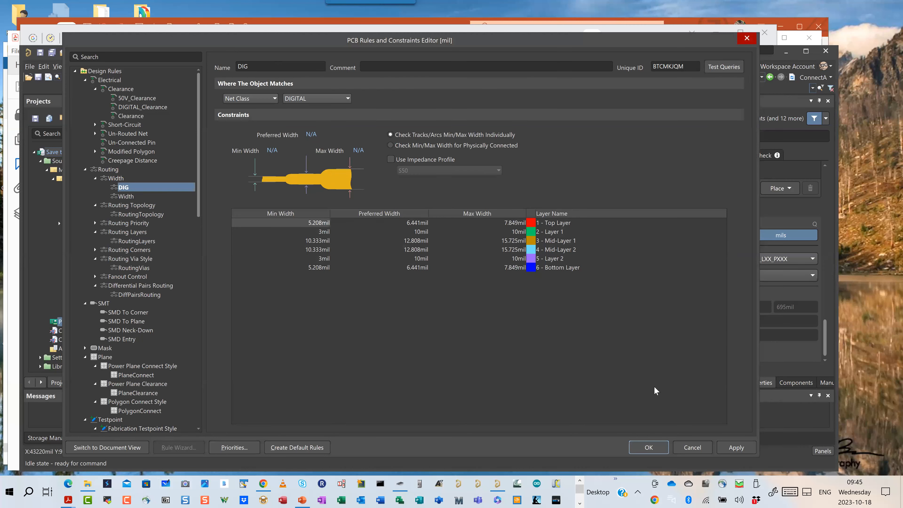
pyautogui.click(747, 451)
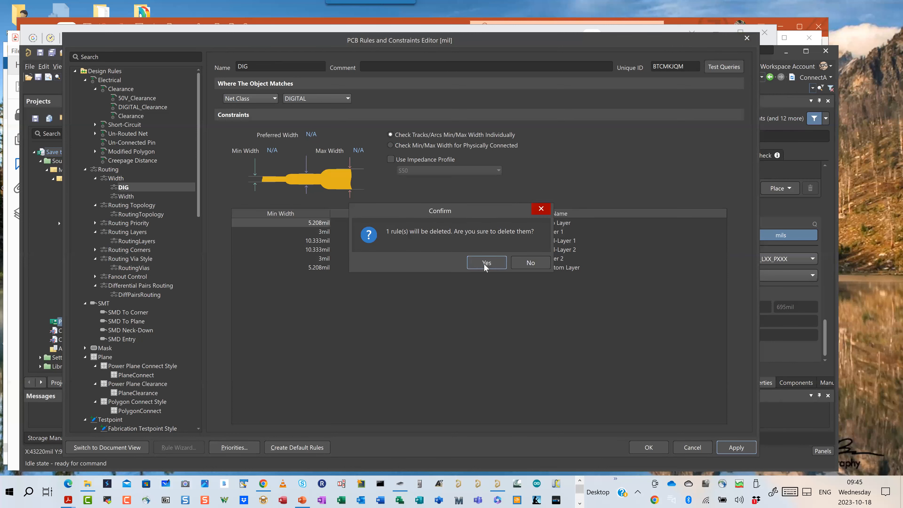
pyautogui.click(485, 263)
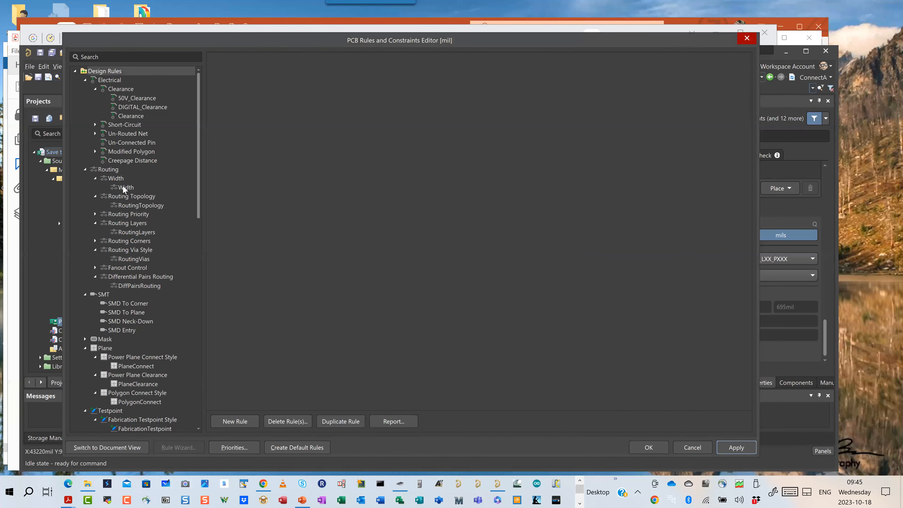
# - Add four new rules to the Width routing category
pyautogui.rightClick(116, 177)
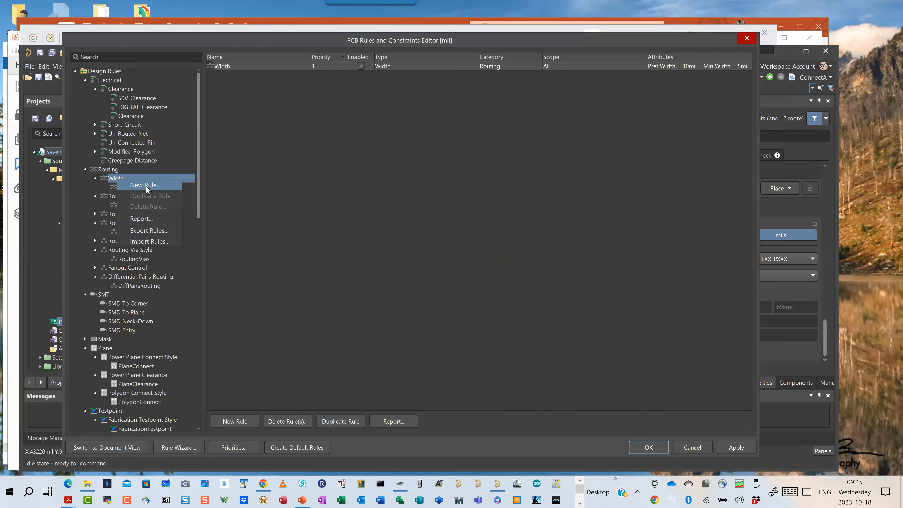
pyautogui.click(141, 185)
pyautogui.rightClick(117, 178)
pyautogui.click(149, 184)
pyautogui.rightClick(112, 177)
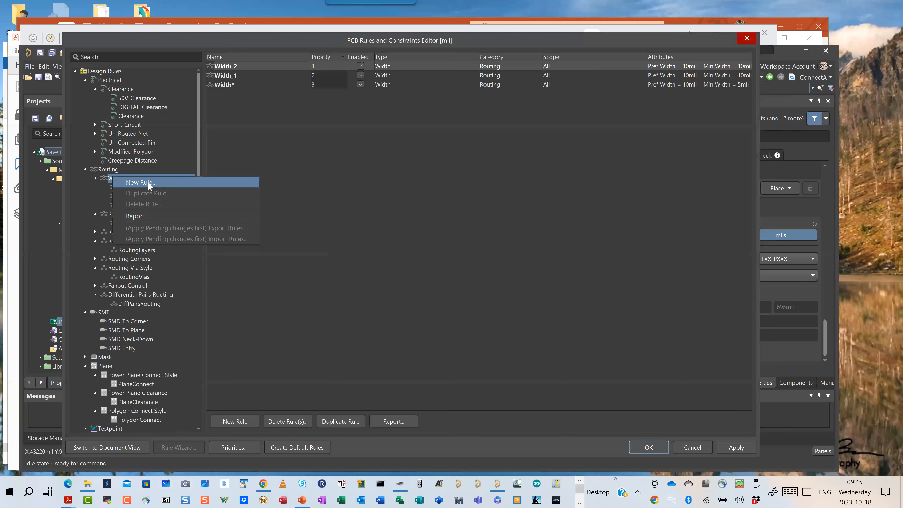
pyautogui.click(148, 182)
pyautogui.rightClick(116, 177)
pyautogui.click(141, 181)
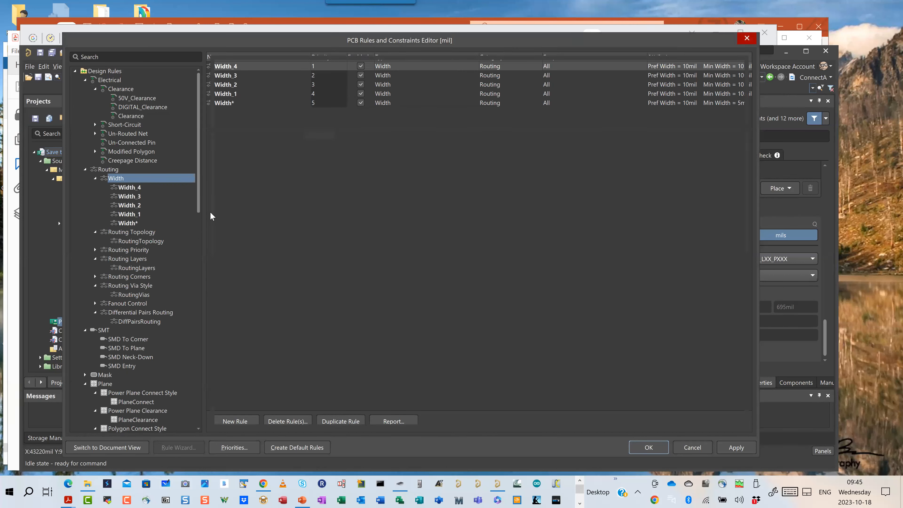
# - Set the maximum width of the general Width rule to 1000 mil
pyautogui.click(163, 215)
pyautogui.click(128, 223)
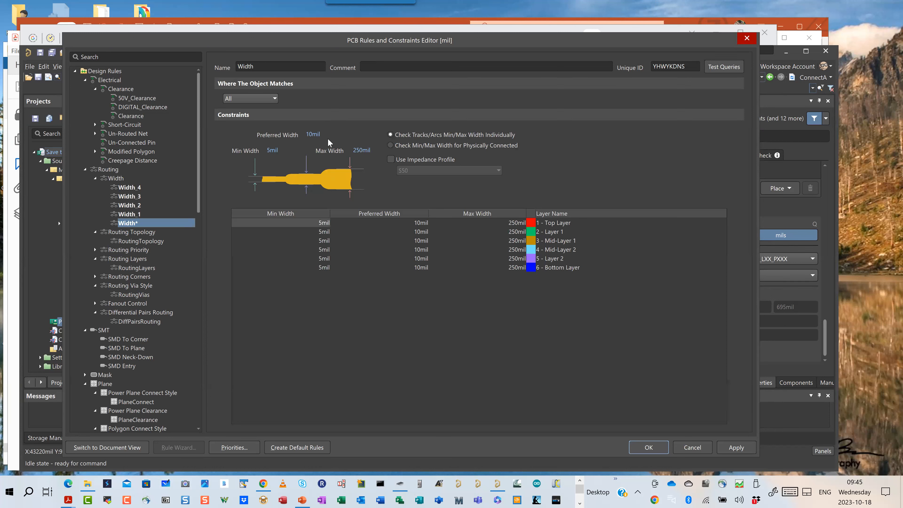
pyautogui.click(360, 150)
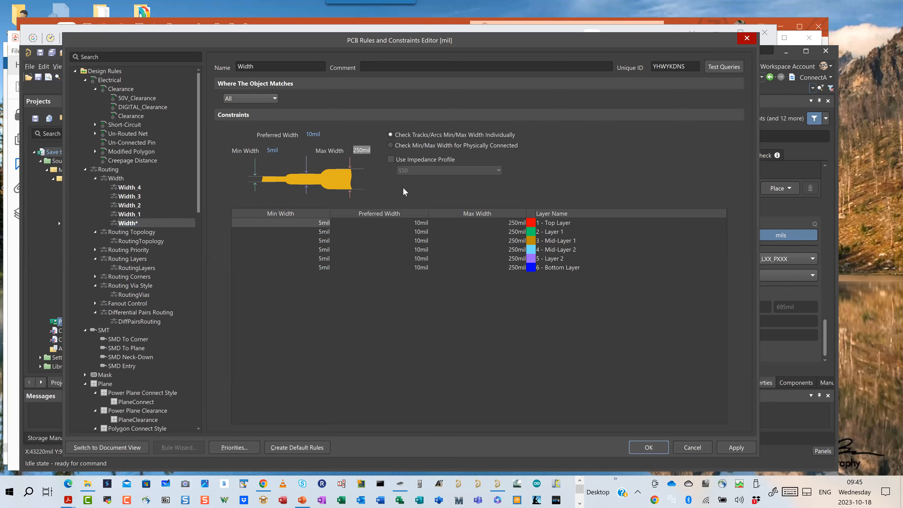
pyautogui.write('1000')
# - Rename the Width_1 rule as 1A_Width and apply it to the 1A net class
pyautogui.click(132, 215)
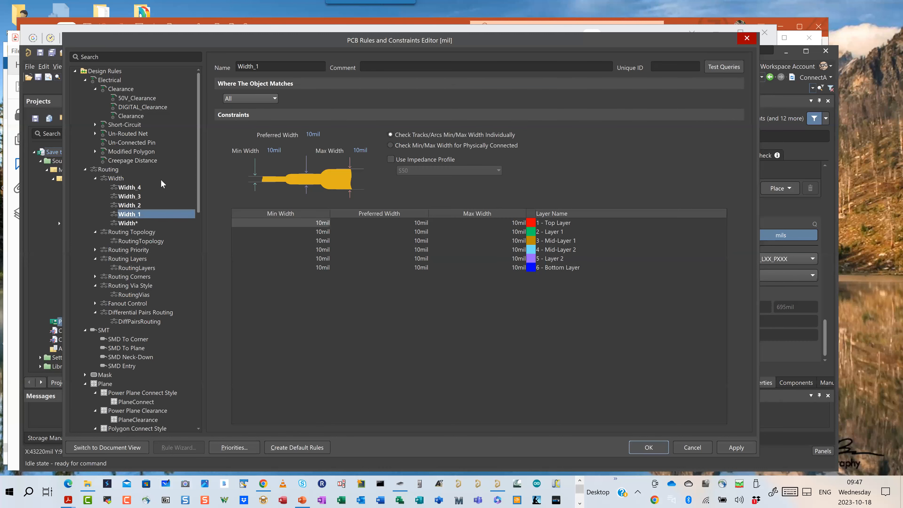
pyautogui.doubleClick(277, 66)
pyautogui.click(277, 62)
pyautogui.press('BackSpace')
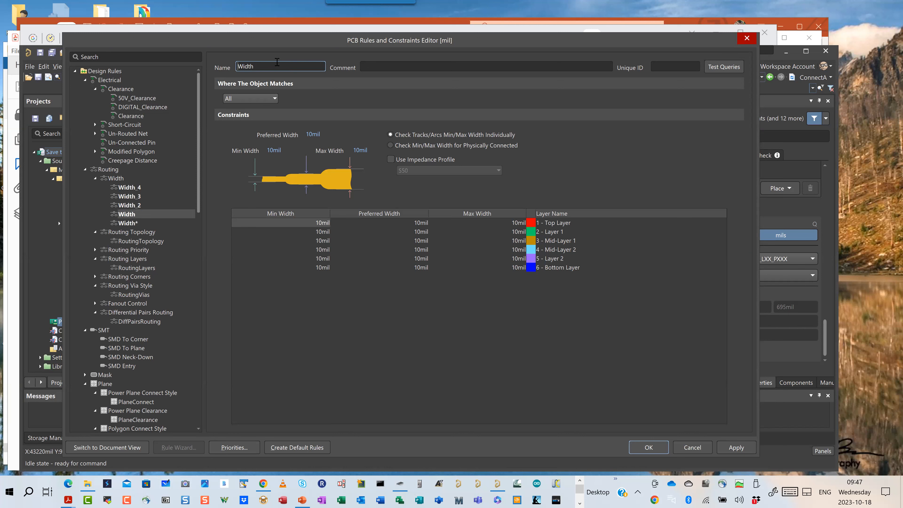
pyautogui.press('Home')
pyautogui.write('1A_')
pyautogui.click(266, 99)
pyautogui.click(251, 125)
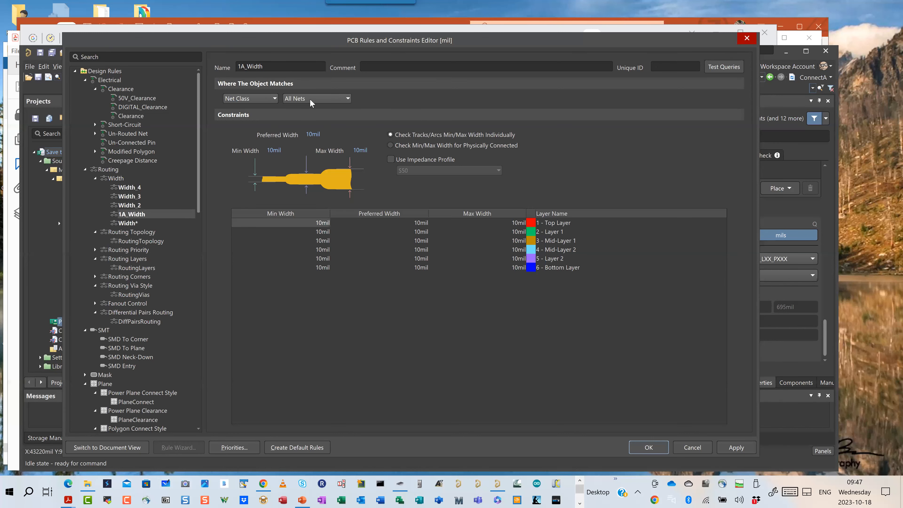
pyautogui.click(309, 99)
pyautogui.click(298, 116)
# - Set the 1A_Width rule to a 5 mil minimum, 1000 mil maximum and 15 mil preferred width
pyautogui.click(276, 150)
pyautogui.write('5')
pyautogui.click(367, 152)
pyautogui.moveTo(316, 153); pyautogui.dragTo(314, 155)
pyautogui.write('1000')
pyautogui.click(308, 134)
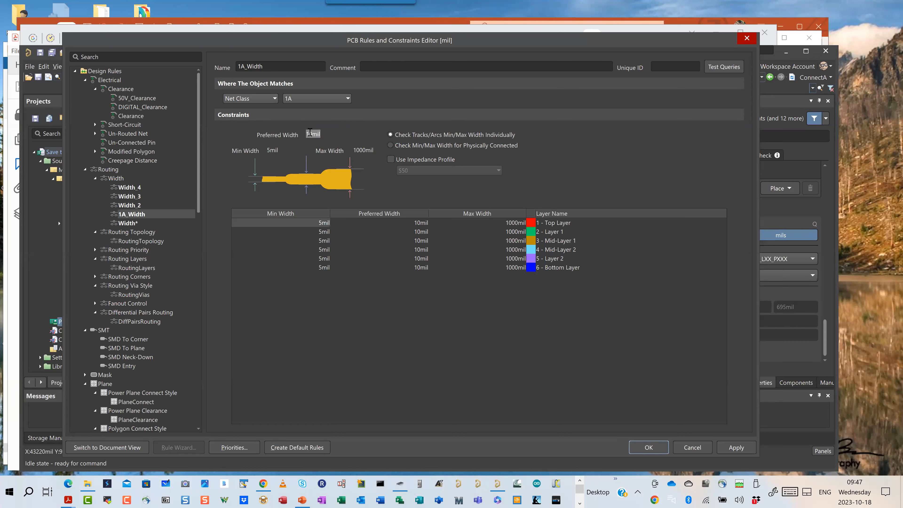
pyautogui.write('15')
pyautogui.press('Tab')
# - Rename the Width_2 rule as 5A_Width and apply it to the 5A net class
pyautogui.click(133, 206)
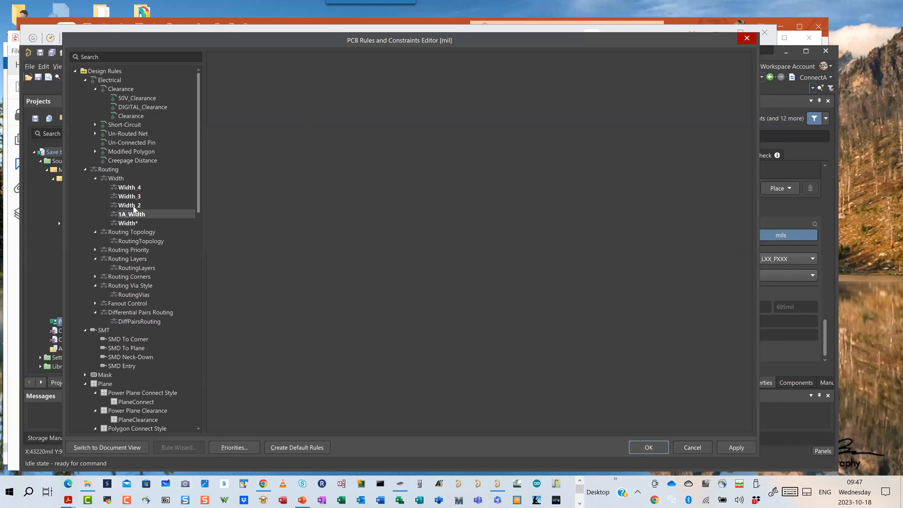
pyautogui.doubleClick(273, 65)
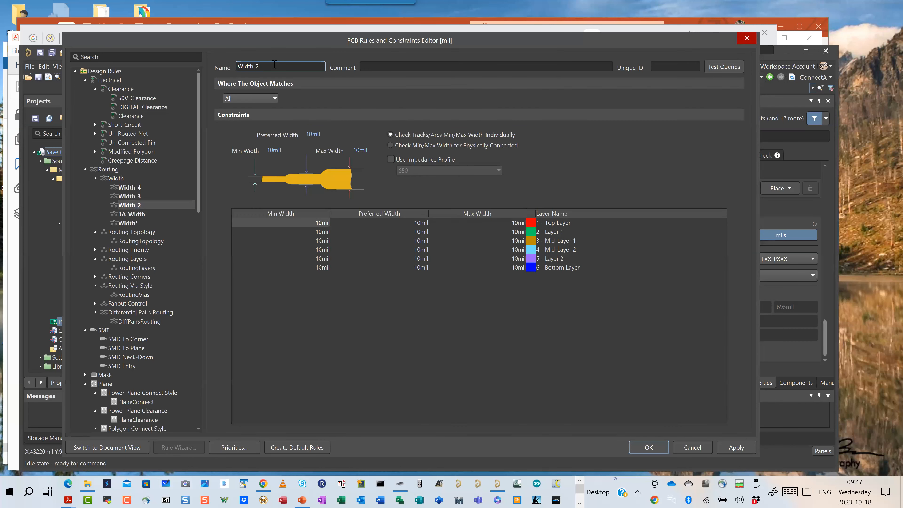
pyautogui.write('Width')
pyautogui.press('Home')
pyautogui.write('5A_')
pyautogui.click(273, 99)
pyautogui.click(269, 124)
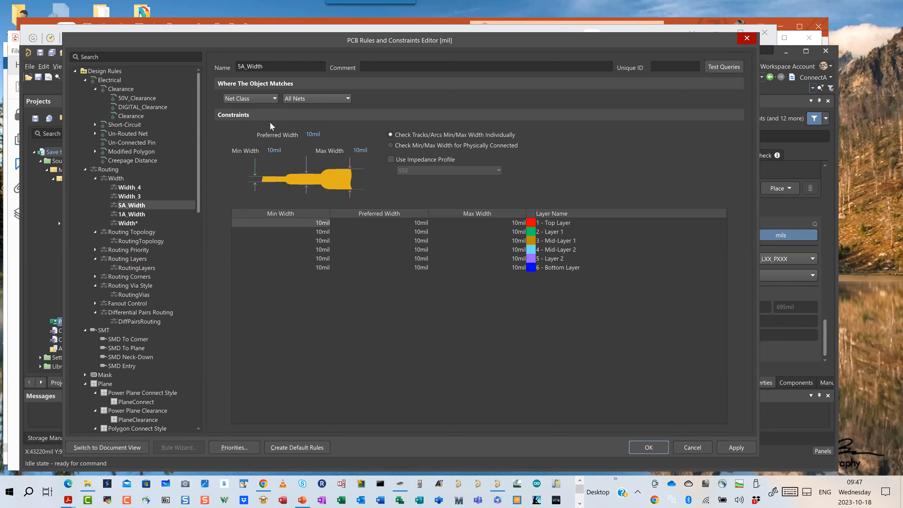
pyautogui.click(299, 101)
pyautogui.click(292, 123)
# - Set the 5A_Width rule's minimum width to 5 mil and open its preferred width for editing
pyautogui.doubleClick(280, 151)
pyautogui.press('BackSpace')
pyautogui.click(314, 136)
pyautogui.doubleClick(315, 135)
# - Switch to UltraCAD's PCB Trace Calculator and solve the trace width for 5 A with a 10 °C temperature change
pyautogui.click(396, 483)
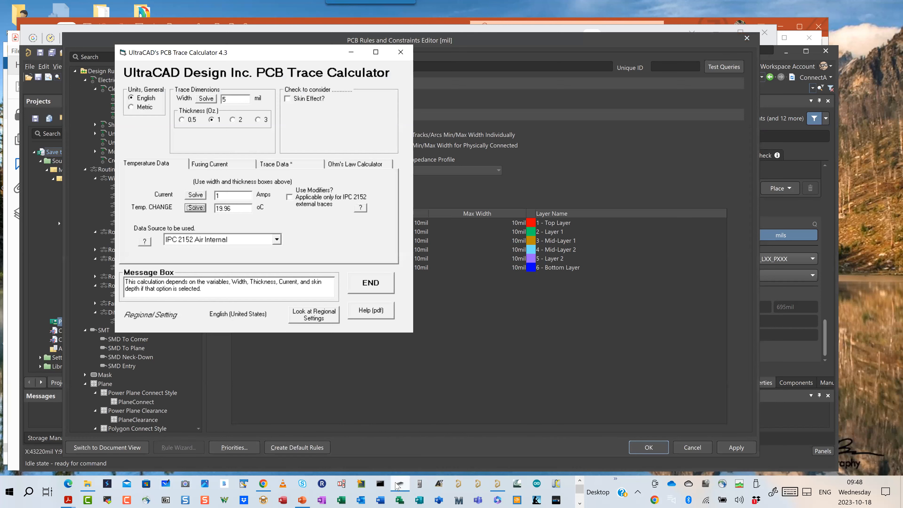
pyautogui.click(242, 195)
pyautogui.write('5')
pyautogui.click(232, 205)
pyautogui.write('10')
pyautogui.click(206, 99)
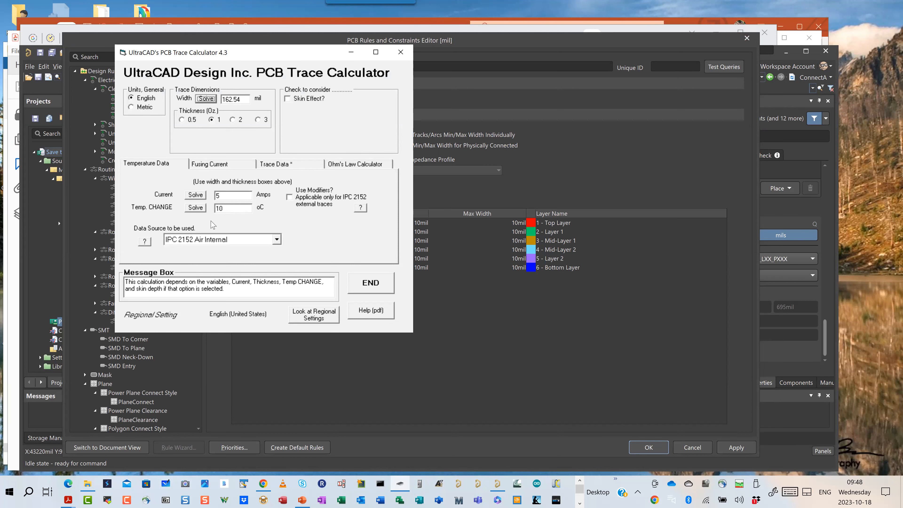
# - Solve the trace width again using IPC 2152 Air External data and 2 oz copper thickness
pyautogui.click(219, 240)
pyautogui.click(220, 249)
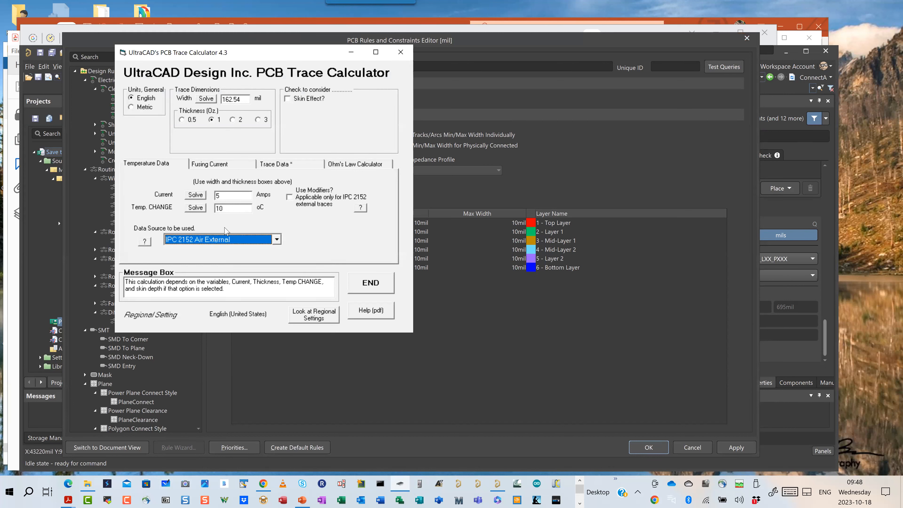
pyautogui.click(236, 120)
pyautogui.click(207, 98)
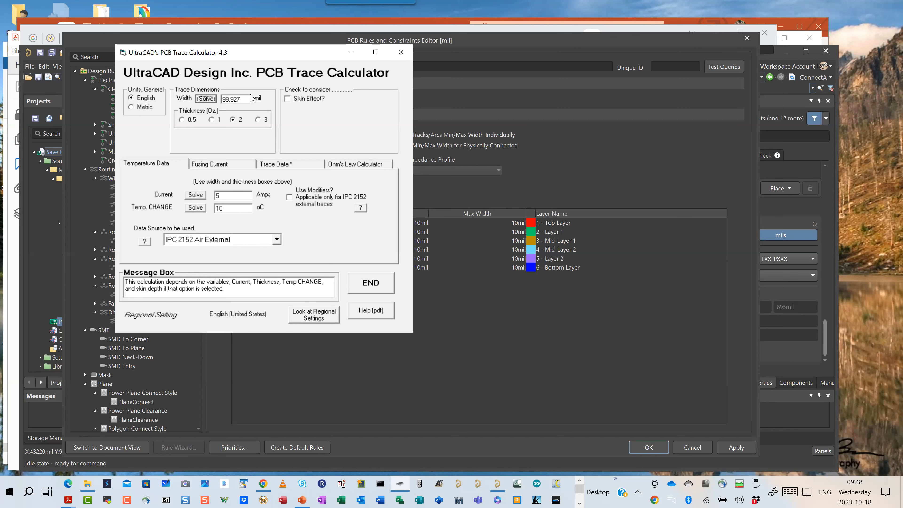
# - Return to the PCB rules editor and set the 5A_Width preferred width to 165 mil and maximum width to 1000 mil
pyautogui.click(475, 270)
pyautogui.click(312, 132)
pyautogui.write('1')
pyautogui.write('.5')
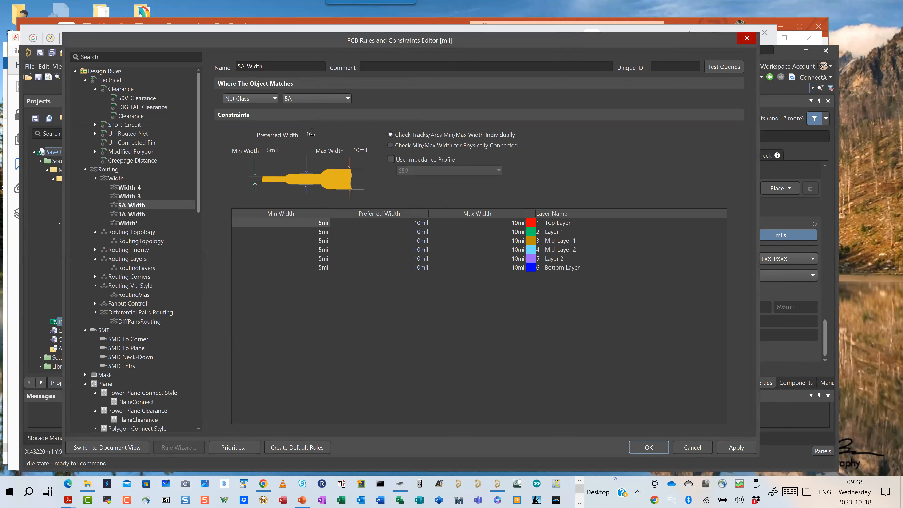
pyautogui.click(354, 150)
pyautogui.click(317, 133)
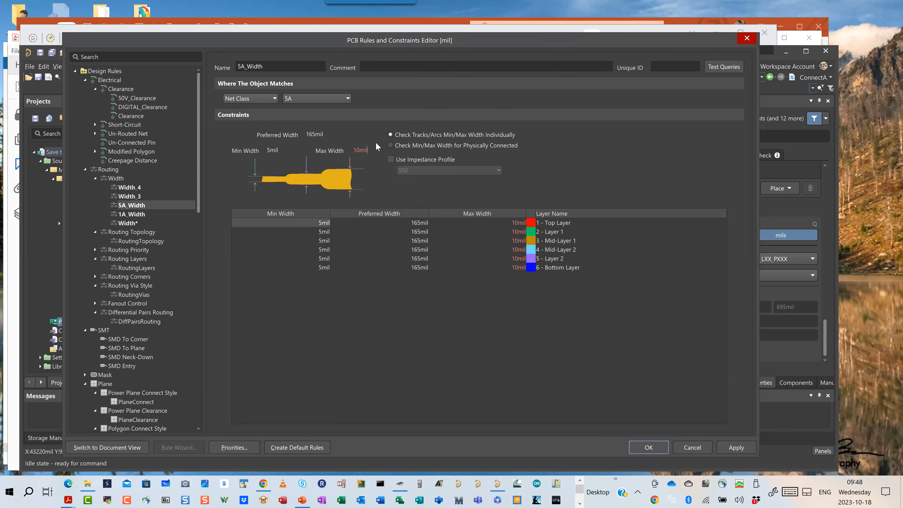
pyautogui.moveTo(374, 152); pyautogui.dragTo(327, 147)
pyautogui.write('1000')
pyautogui.press('Tab')
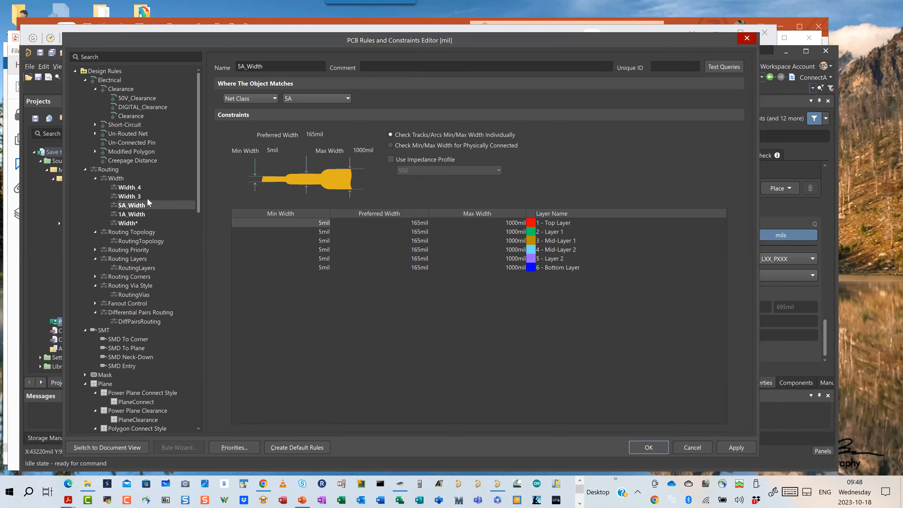
# - Rename the Width_3 rule as 10A_Width and apply it to the 10A net class
pyautogui.click(134, 195)
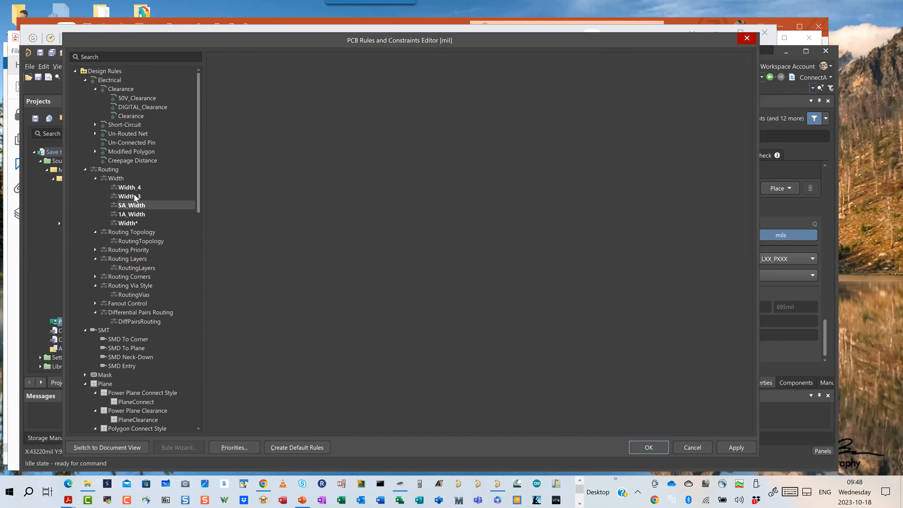
pyautogui.click(277, 67)
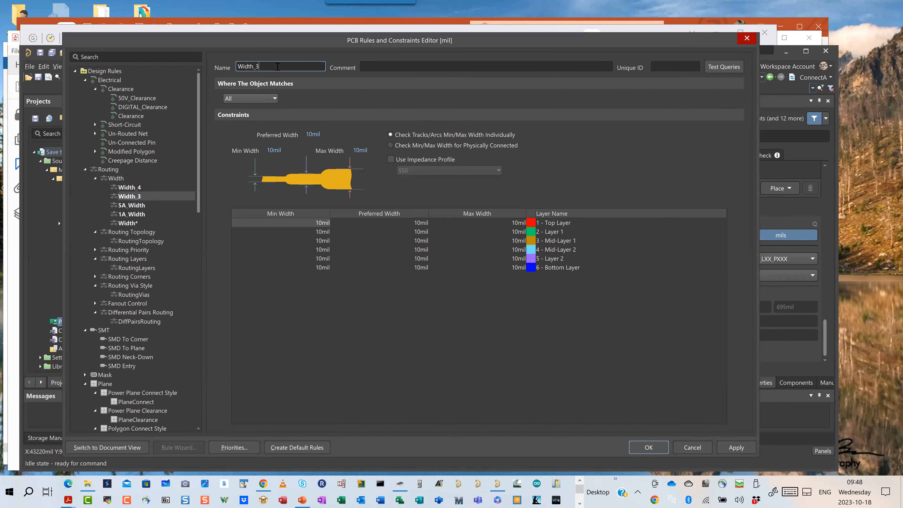
pyautogui.press('BackSpace')
pyautogui.press('BackSpace')
pyautogui.press('Home')
pyautogui.write('10A_')
pyautogui.click(258, 97)
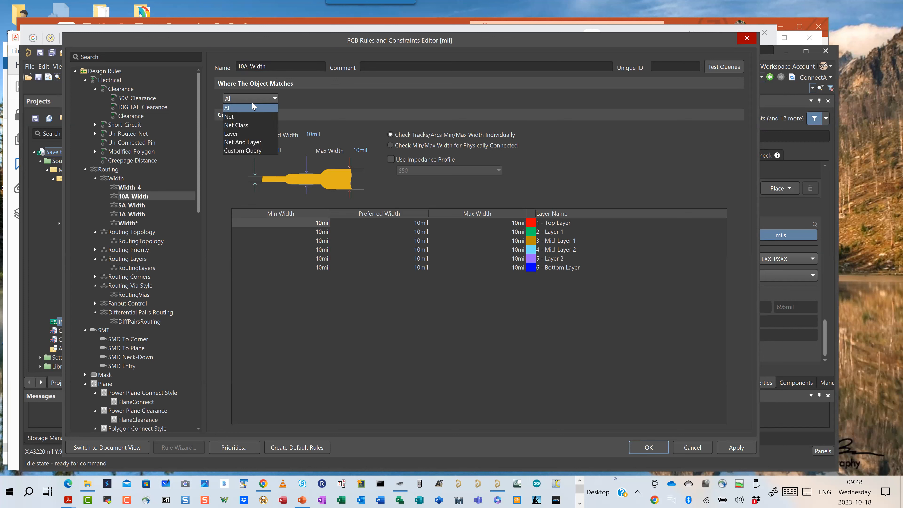
pyautogui.click(239, 125)
pyautogui.click(306, 94)
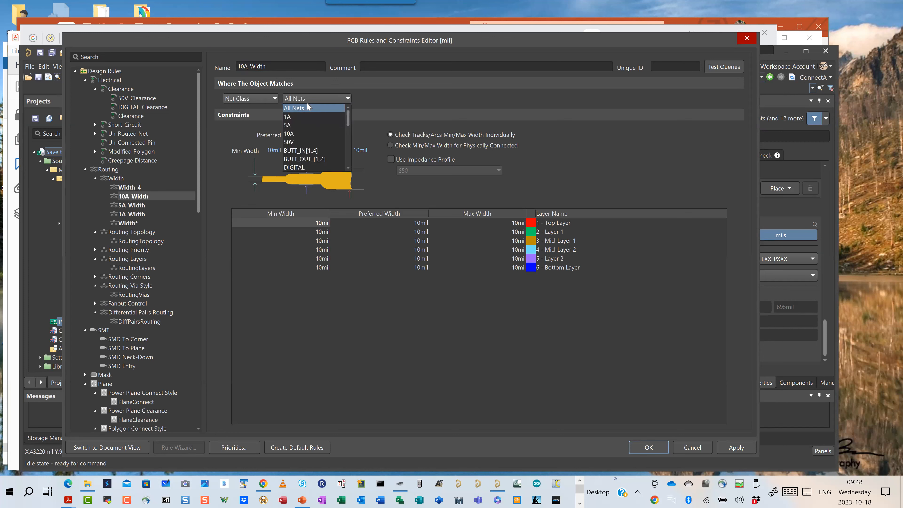
pyautogui.click(298, 133)
# - Set the 10A_Width rule's minimum width to 5 mil and maximum width to 1000 mil
pyautogui.click(274, 152)
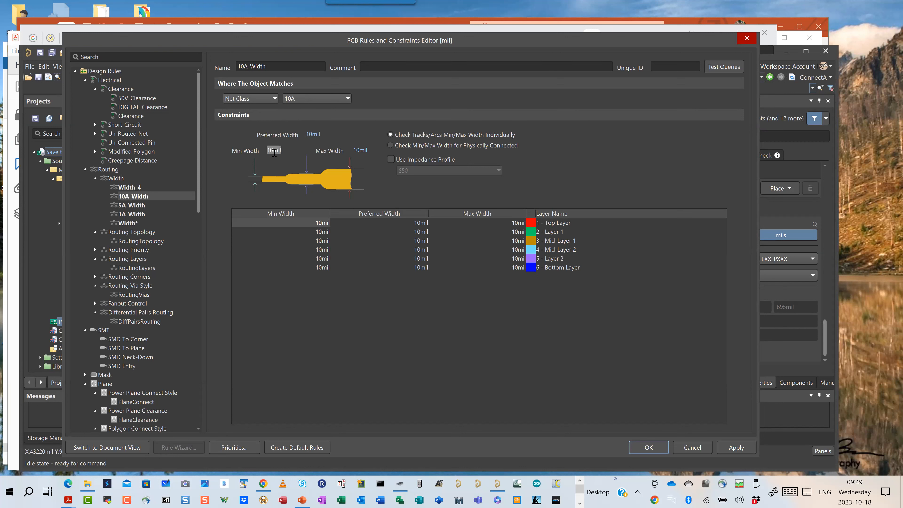
pyautogui.write('5')
pyautogui.click(365, 150)
pyautogui.write('1000')
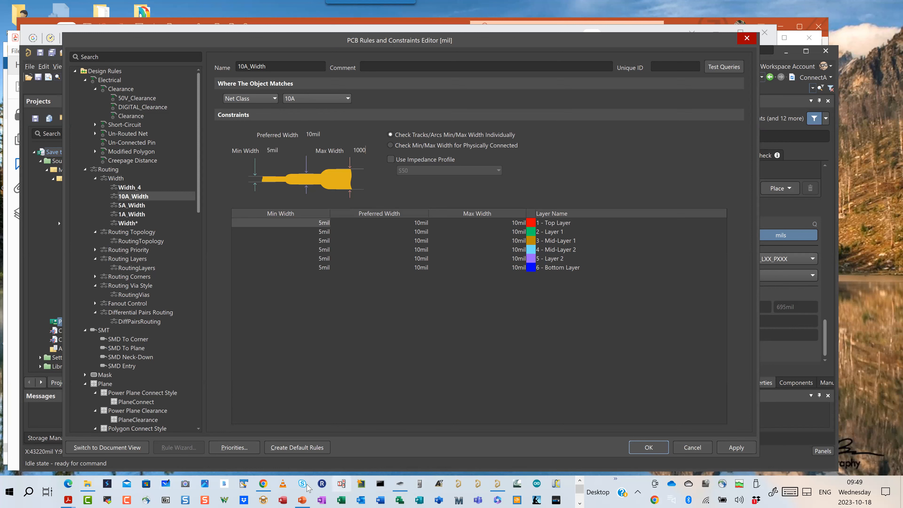
# - Switch to UltraCAD's PCB Trace Calculator and solve the trace width for 10 A with 1 oz copper and IPC 2152 Air External data
pyautogui.click(400, 484)
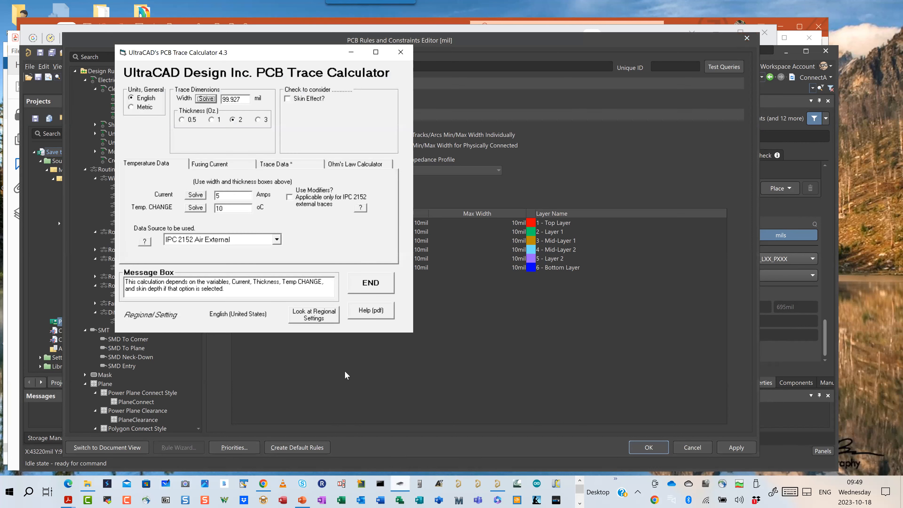
pyautogui.doubleClick(235, 197)
pyautogui.write('10')
pyautogui.click(212, 121)
pyautogui.click(210, 239)
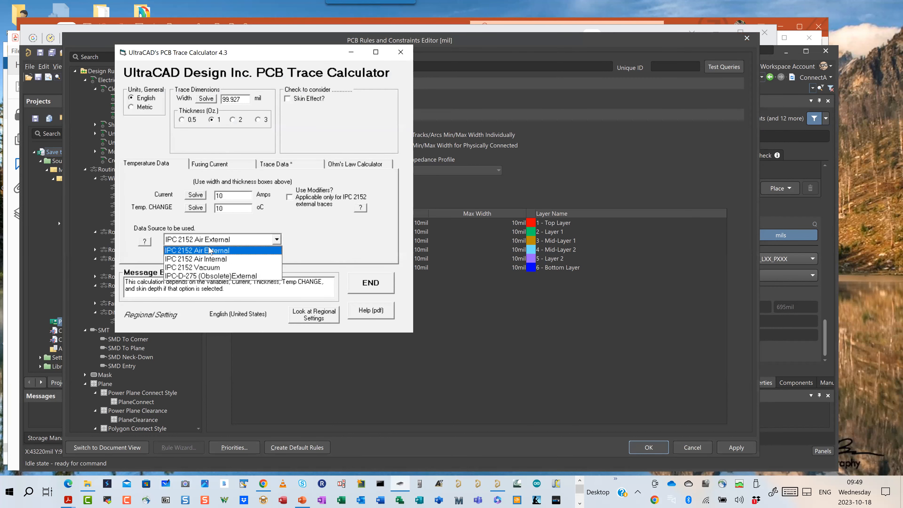
pyautogui.click(213, 249)
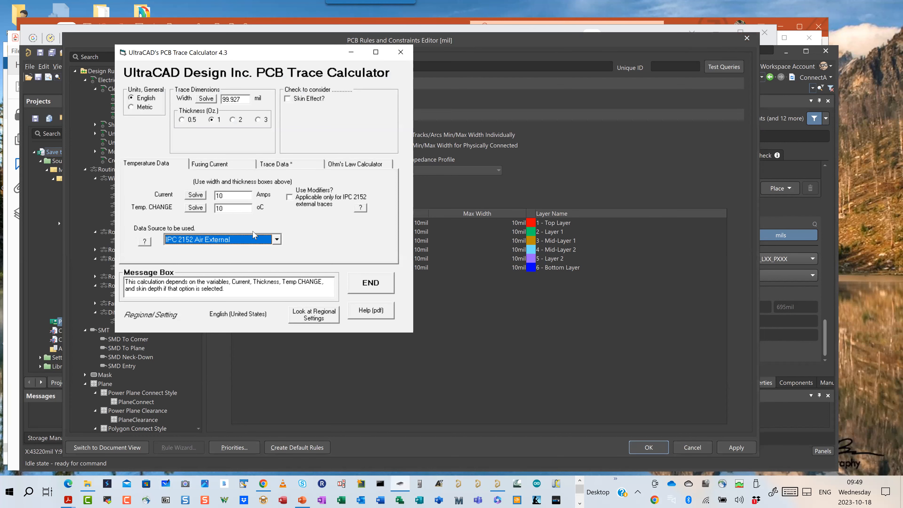
pyautogui.click(204, 99)
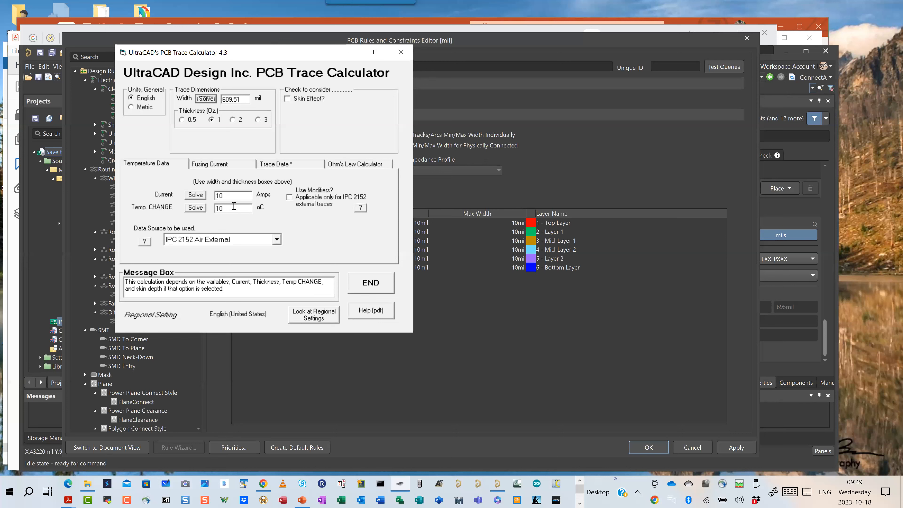
# - Solve the 10 A trace width again with 2 oz copper thickness and IPC 2152 Air External data
pyautogui.click(230, 241)
pyautogui.click(230, 249)
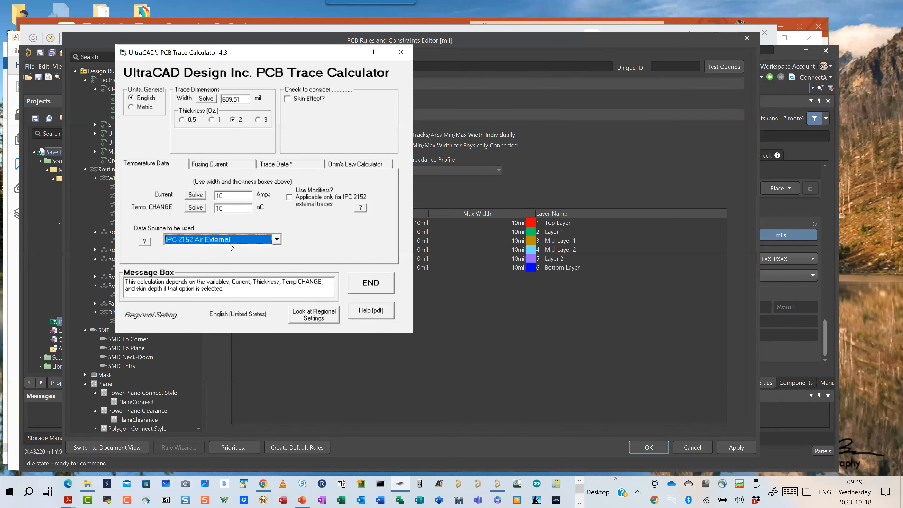
pyautogui.click(208, 99)
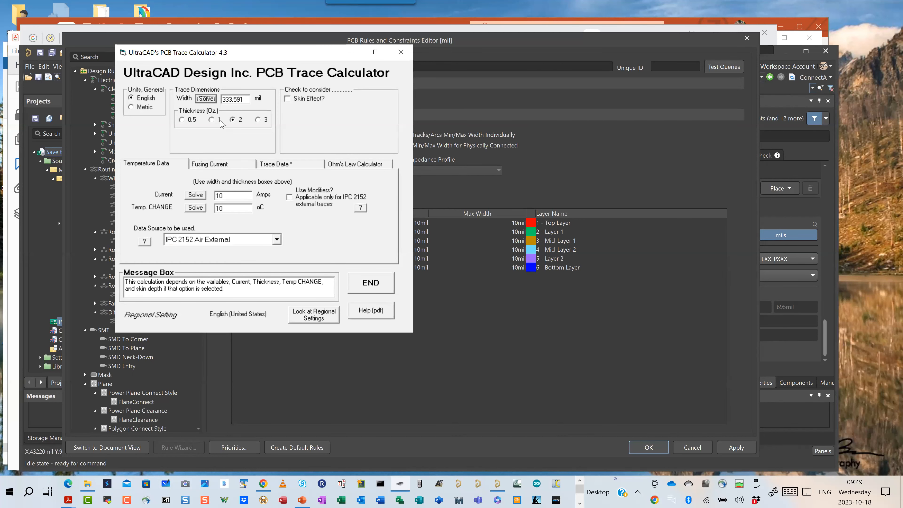
# - Solve the 10 A trace width for 1 oz copper using IPC 2152 Air Internal data
pyautogui.click(212, 119)
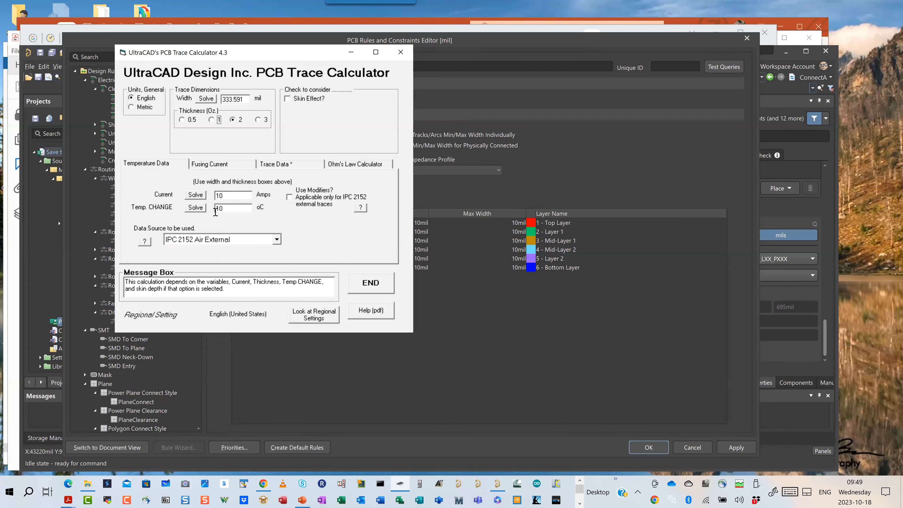
pyautogui.click(212, 119)
pyautogui.click(235, 243)
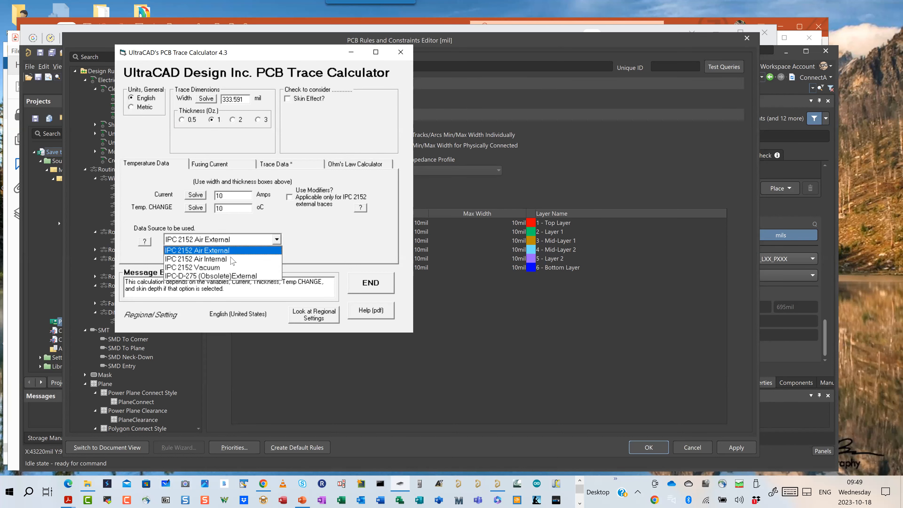
pyautogui.click(233, 257)
pyautogui.click(204, 98)
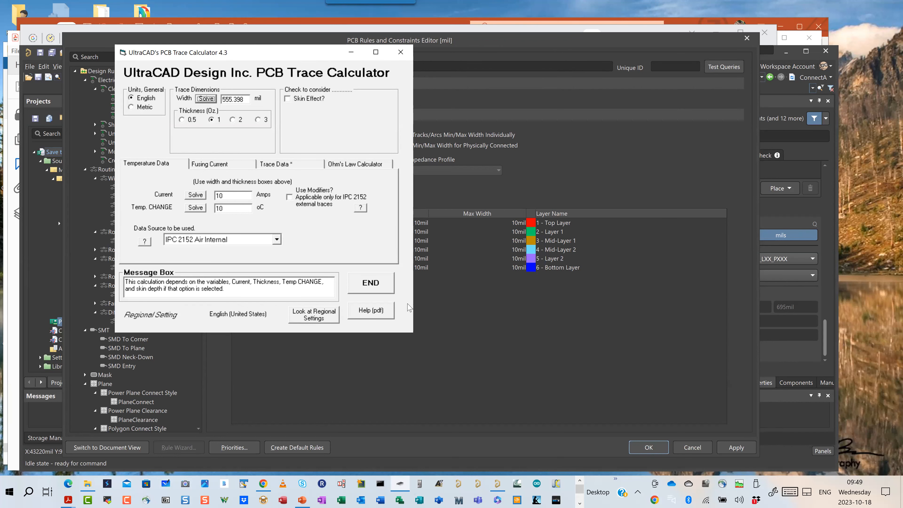
# - Return to the PCB rules editor and set the 10A_Width preferred width to 560 mil
pyautogui.click(467, 387)
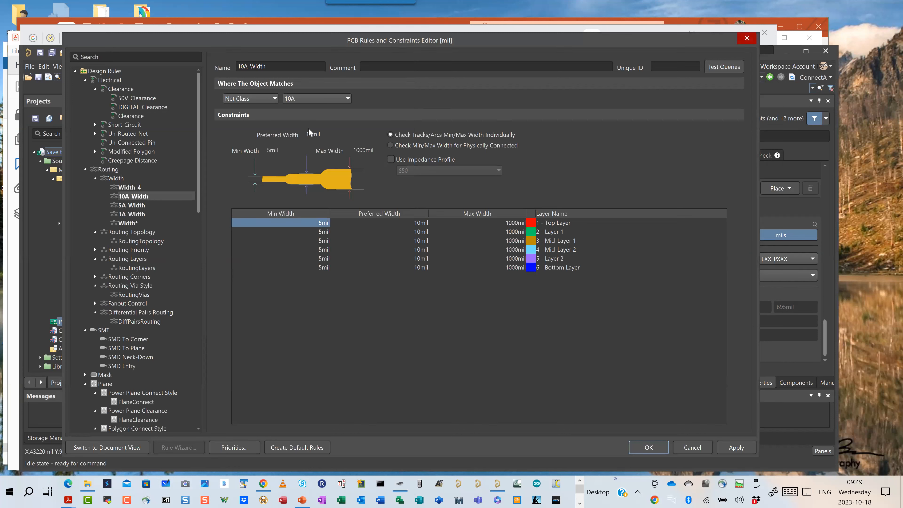
pyautogui.click(313, 133)
pyautogui.write('560')
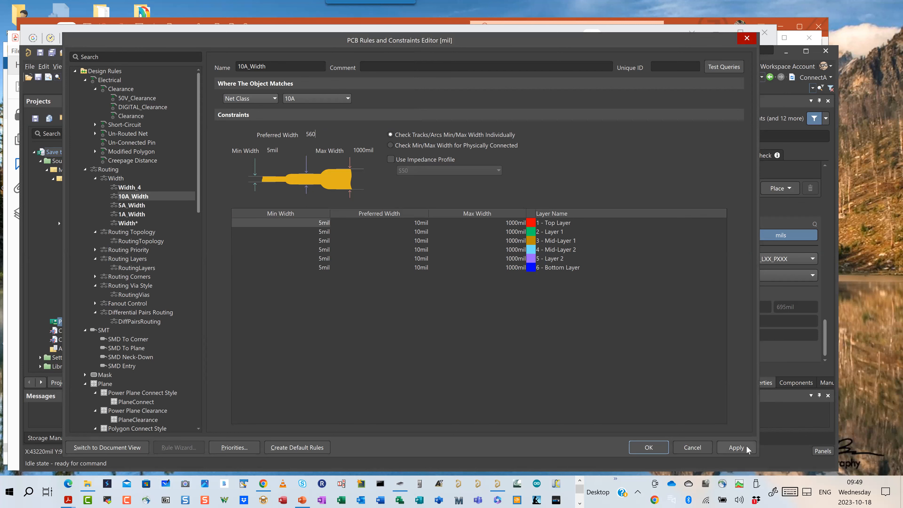
# - Rename the Width_4 rule as DIGITAL_Width
pyautogui.click(137, 188)
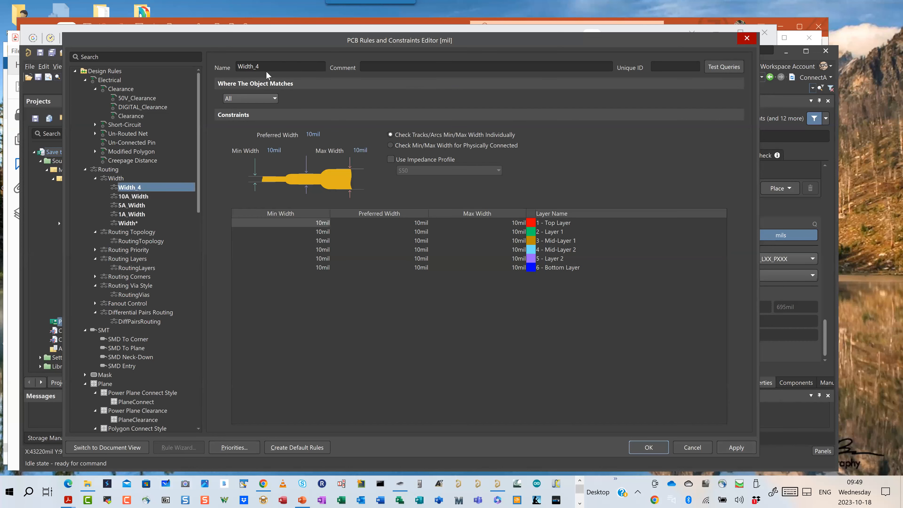
pyautogui.doubleClick(282, 65)
pyautogui.click(279, 65)
pyautogui.press('BackSpace')
pyautogui.press('BackSpace')
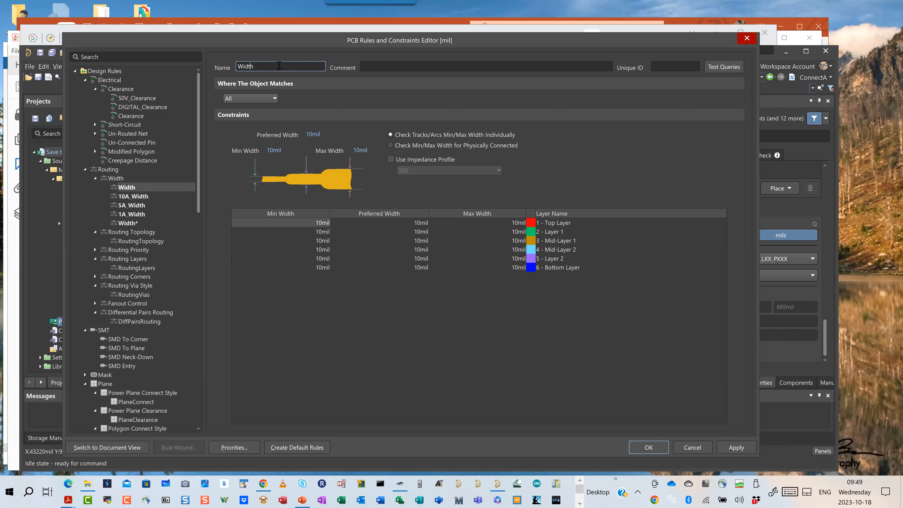
pyautogui.press('Home')
pyautogui.write('DIGITAL_')
# - Apply the DIGITAL_Width rule to the DIGITAL net class and make it use the S50 impedance profile
pyautogui.click(270, 99)
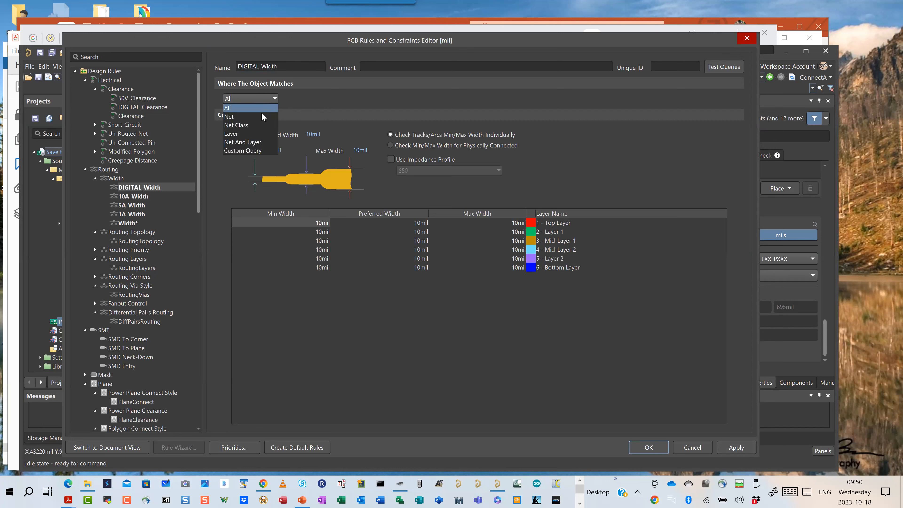
pyautogui.click(252, 123)
pyautogui.click(305, 101)
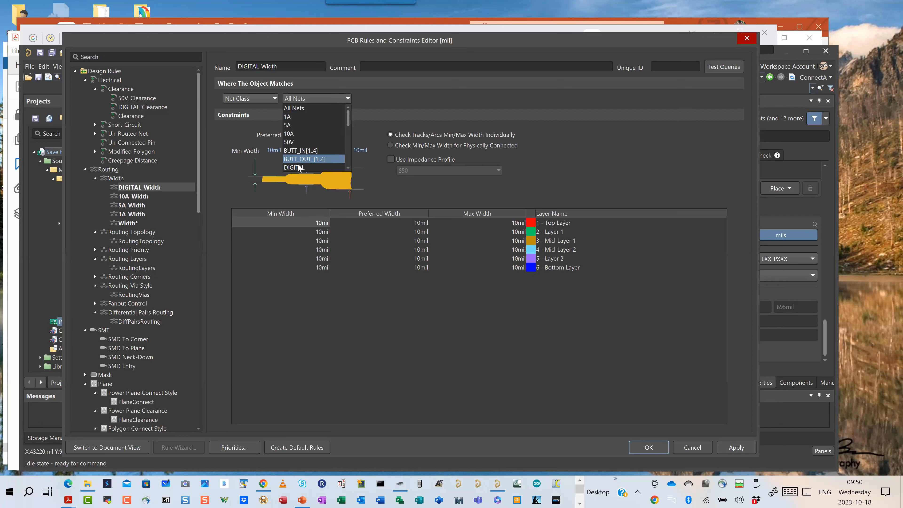
pyautogui.click(344, 168)
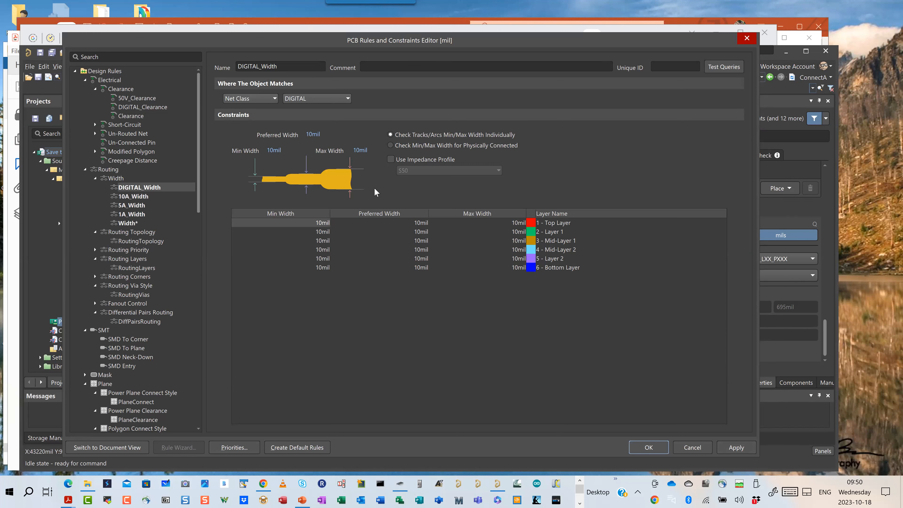
pyautogui.click(390, 160)
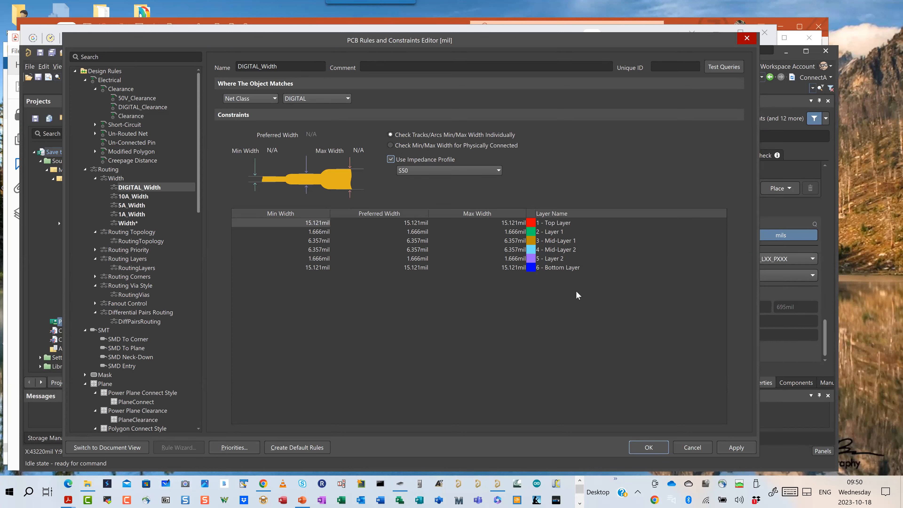
# - Set the 10A_Width preferred width to 350 mil on Layer 1, Mid-Layer 1, Mid-Layer 2 and Layer 2, and apply the rule changes
pyautogui.click(147, 196)
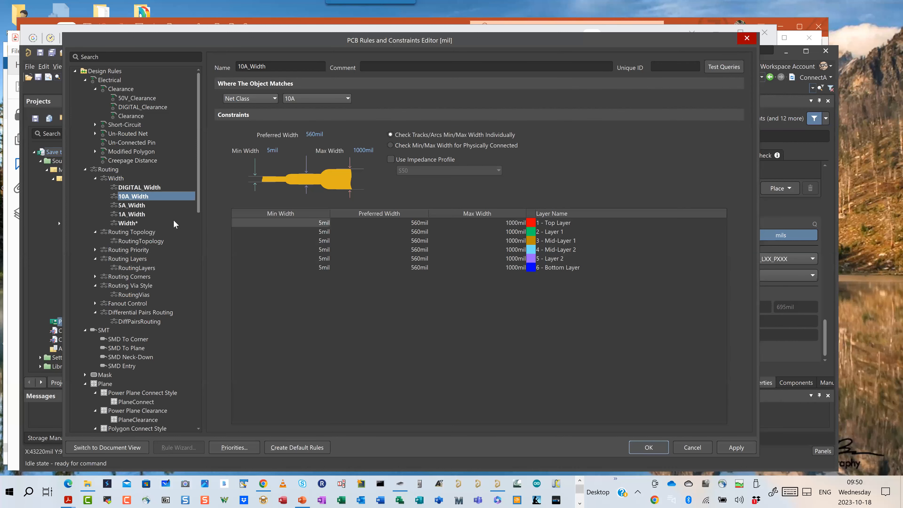
pyautogui.doubleClick(420, 233)
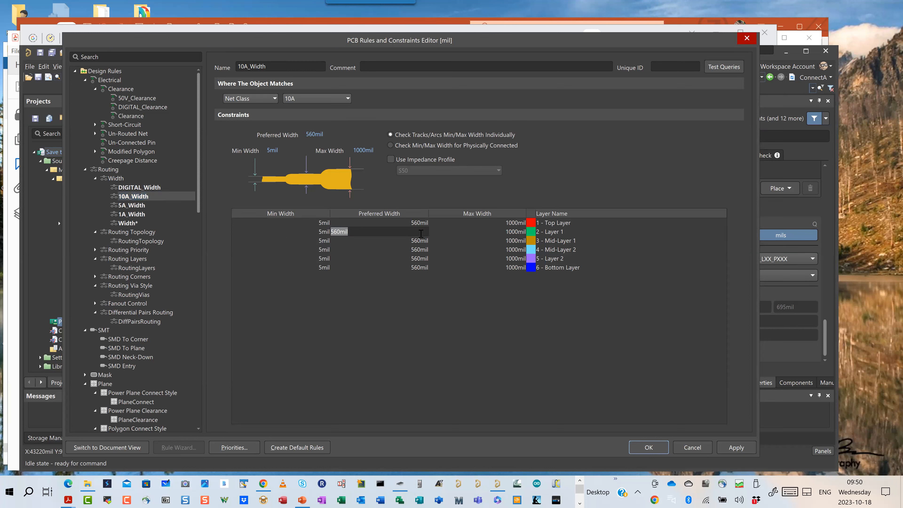
pyautogui.write('350')
pyautogui.doubleClick(423, 241)
pyautogui.write('350')
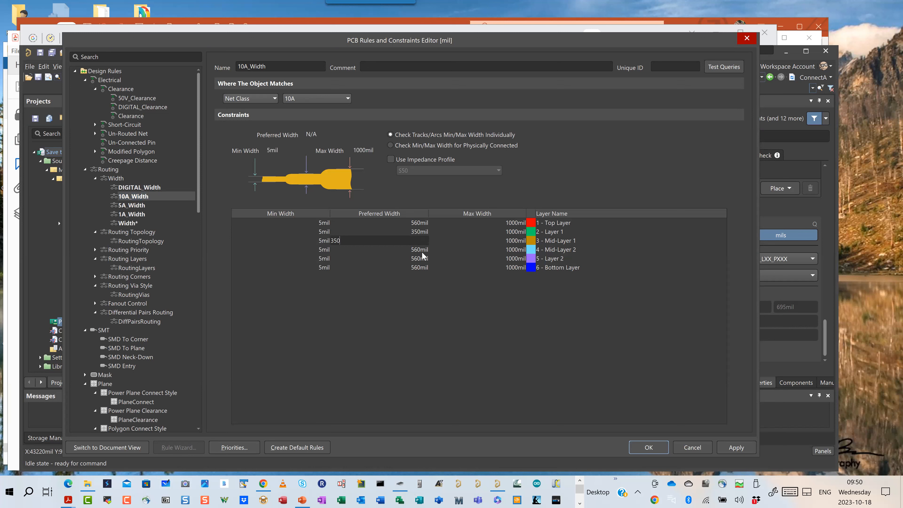
pyautogui.doubleClick(420, 249)
pyautogui.write('350')
pyautogui.click(428, 260)
pyautogui.click(419, 260)
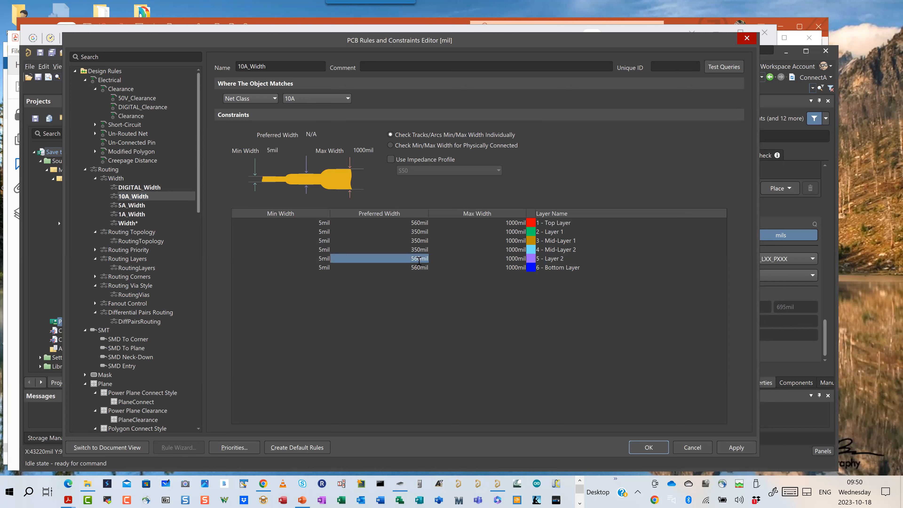
pyautogui.write('350')
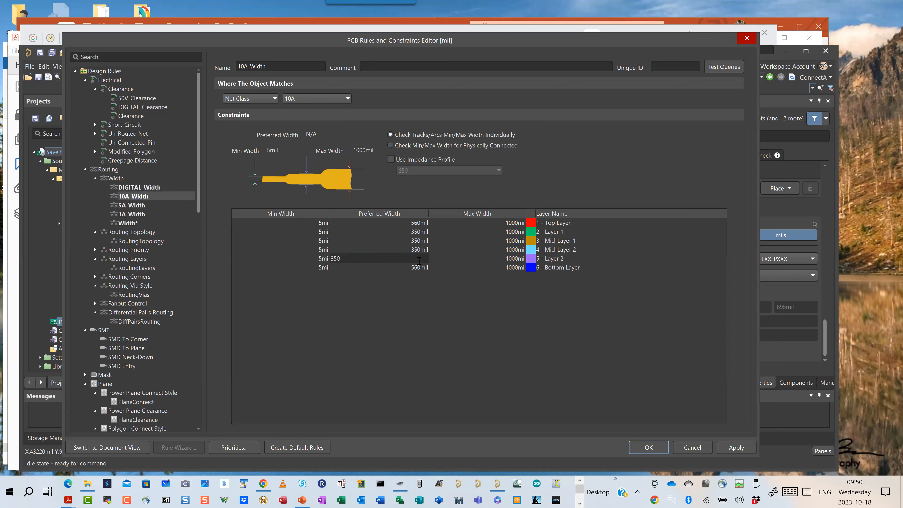
pyautogui.rightClick(419, 260)
pyautogui.click(385, 309)
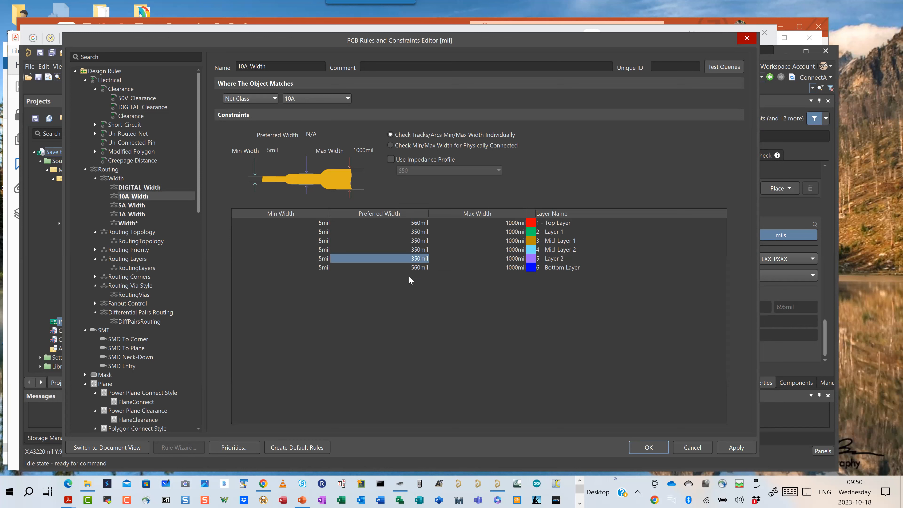
pyautogui.click(734, 448)
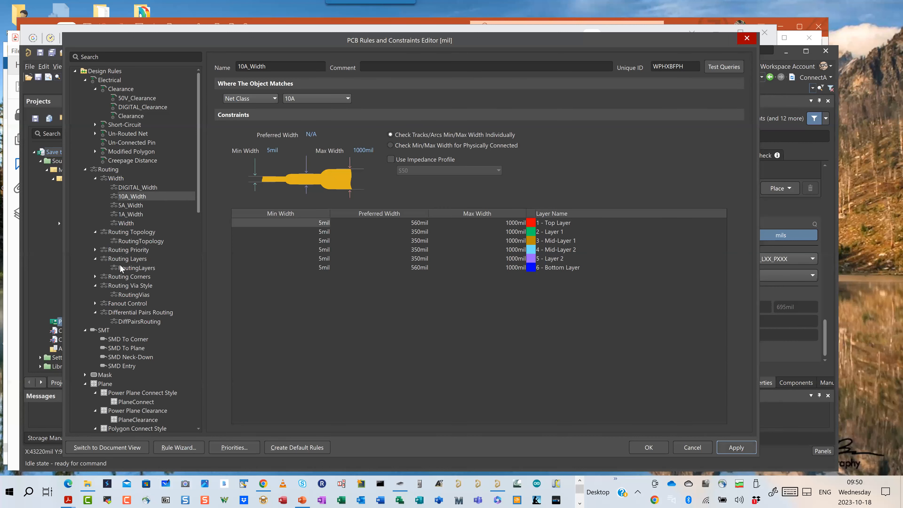
# - Reorder the width rule priorities so 10A_Width, 5A_Width and 1A_Width rank above DIGITAL_Width
pyautogui.click(127, 295)
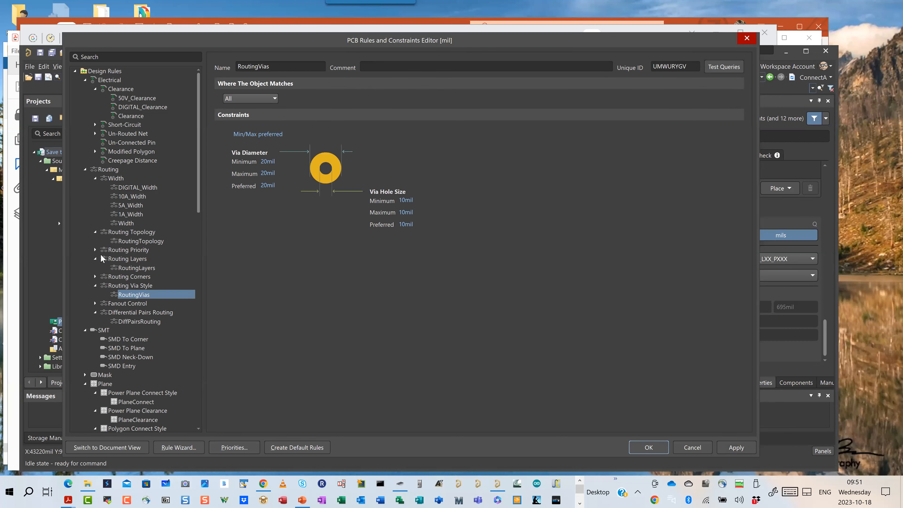
pyautogui.click(141, 187)
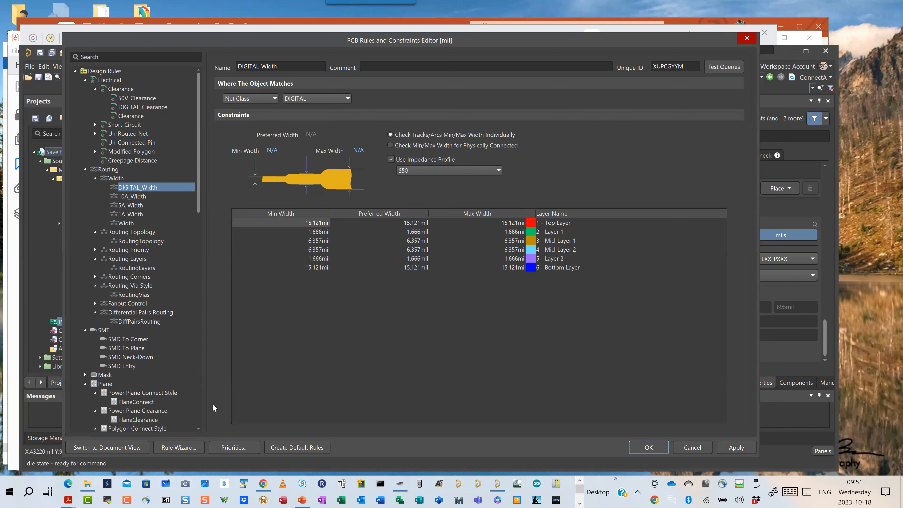
pyautogui.click(234, 446)
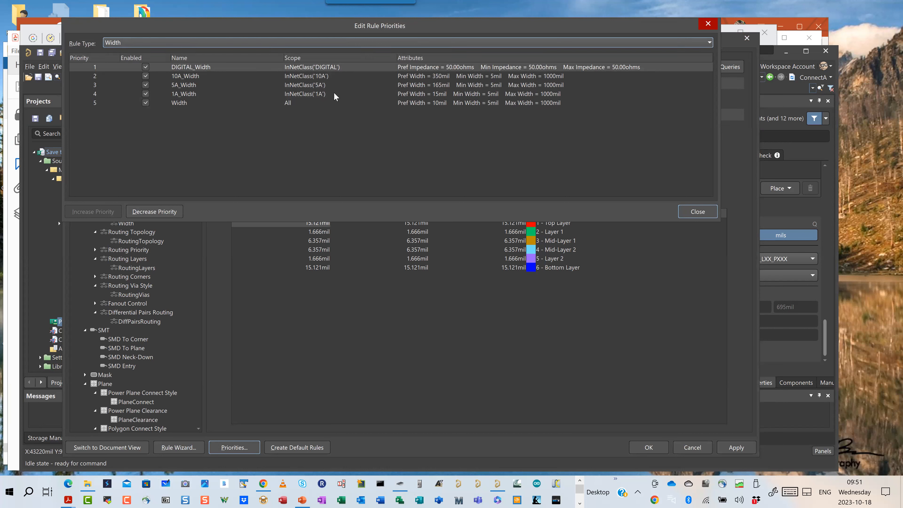
pyautogui.click(302, 78)
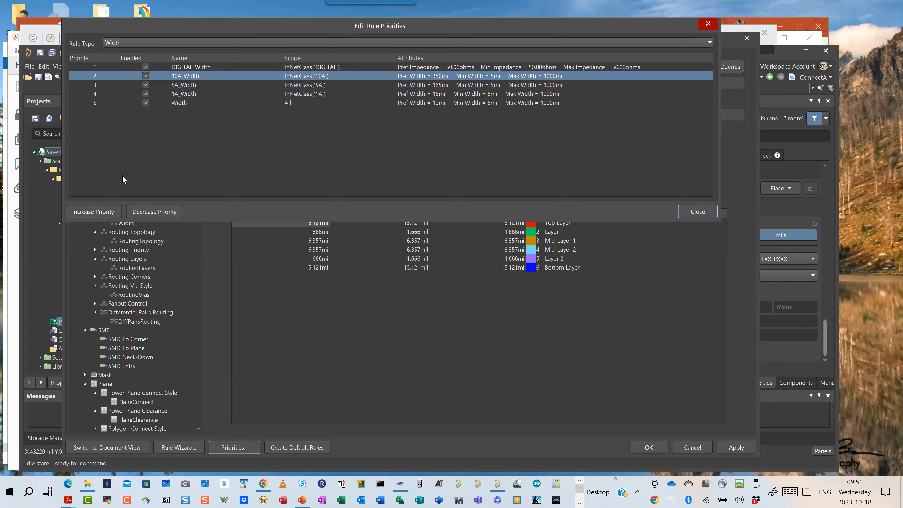
pyautogui.click(92, 211)
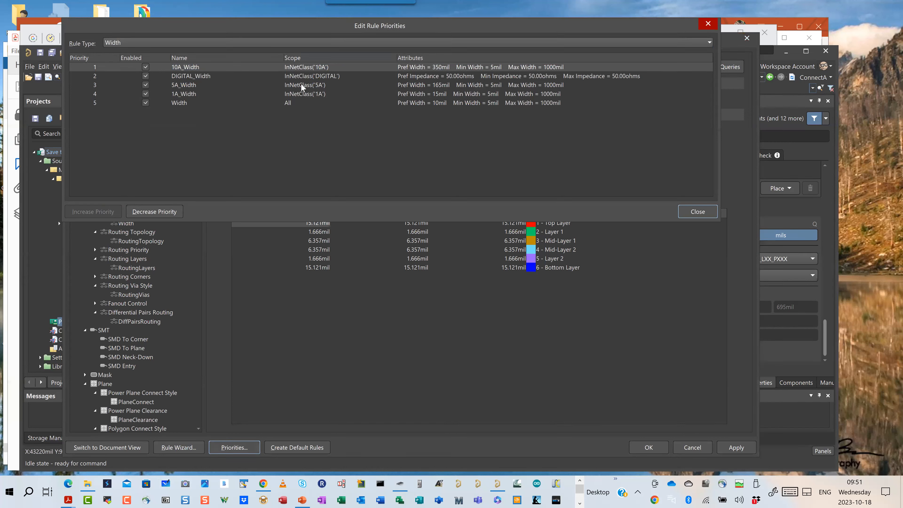
pyautogui.click(300, 86)
pyautogui.click(86, 212)
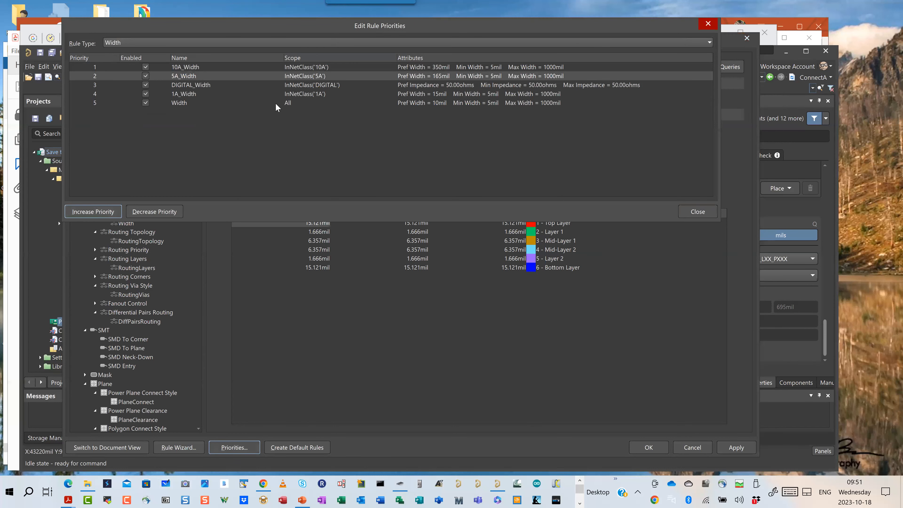
pyautogui.click(302, 95)
pyautogui.click(95, 212)
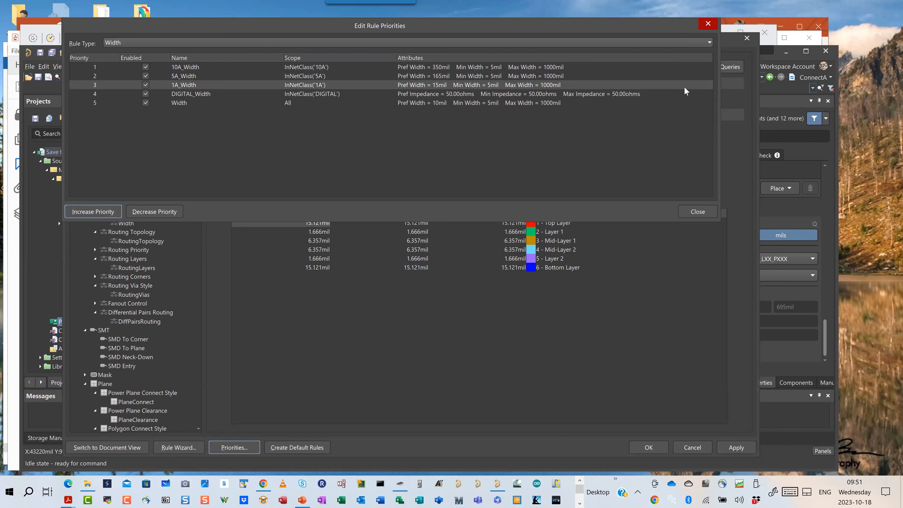
pyautogui.click(696, 212)
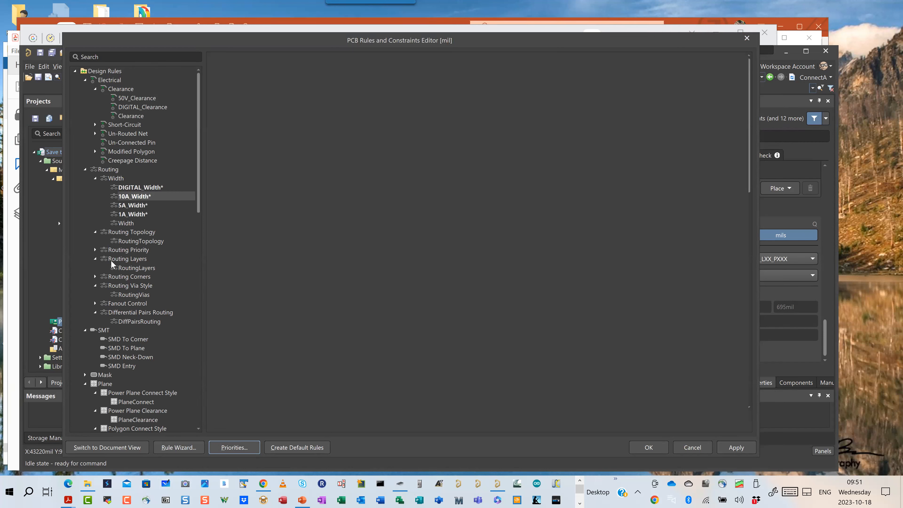
# - Add a new routing layers rule and name it DIGITAL_RoutingLayers
pyautogui.click(129, 268)
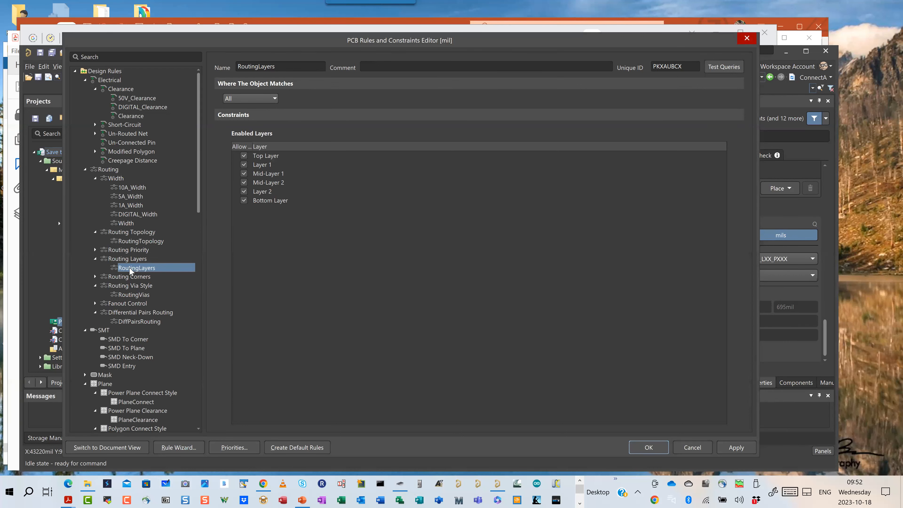
pyautogui.rightClick(129, 257)
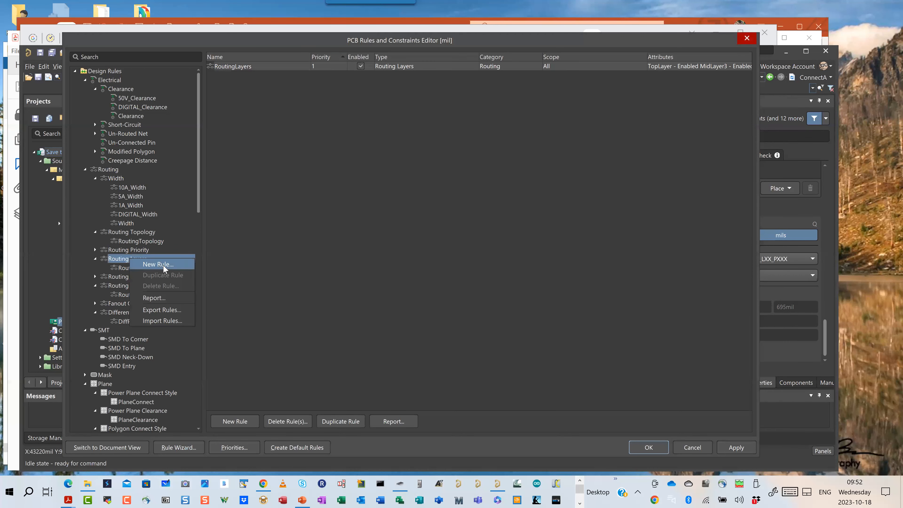
pyautogui.click(163, 264)
pyautogui.click(140, 267)
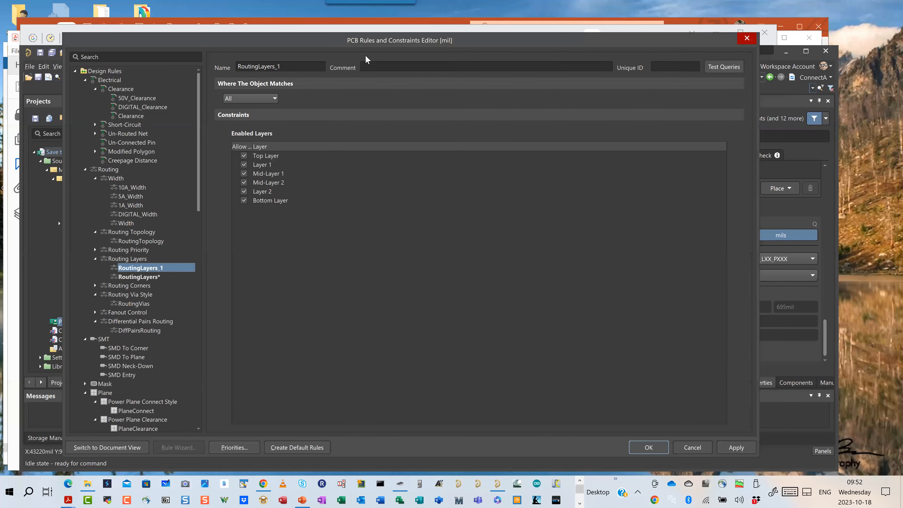
pyautogui.click(295, 65)
pyautogui.click(295, 66)
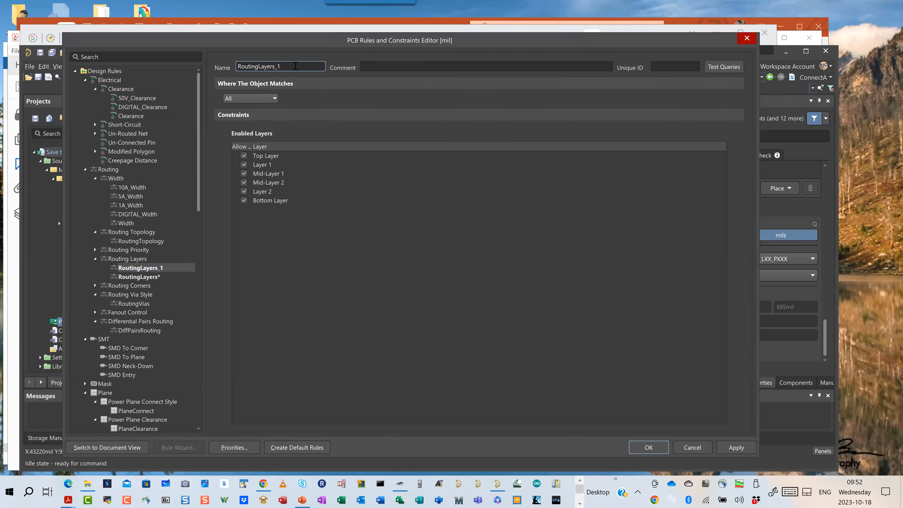
pyautogui.press('BackSpace')
pyautogui.press('BackSpace')
pyautogui.press('Home')
pyautogui.write('DIGITAL_')
# - Scope DIGITAL_RoutingLayers to the DIGITAL net class, disallow Layer 1 and Layer 2, and apply the rule changes
pyautogui.click(275, 100)
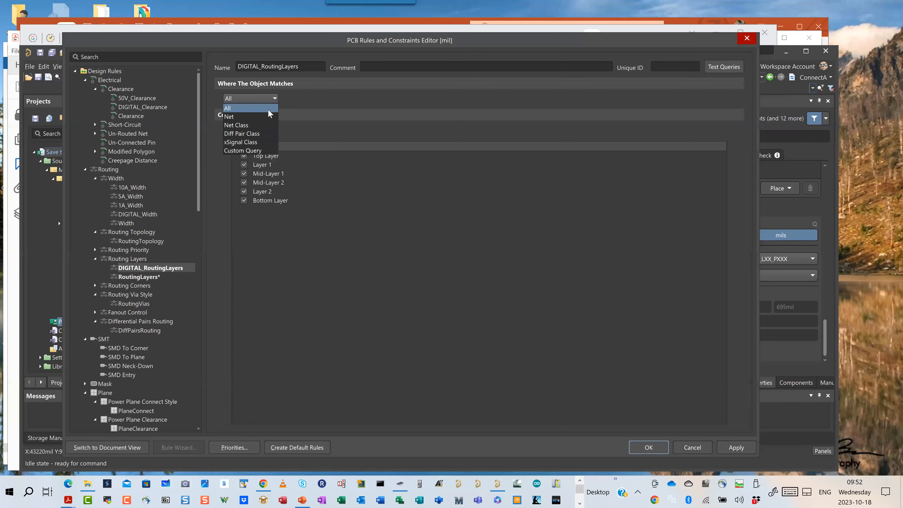
pyautogui.click(251, 124)
pyautogui.click(312, 99)
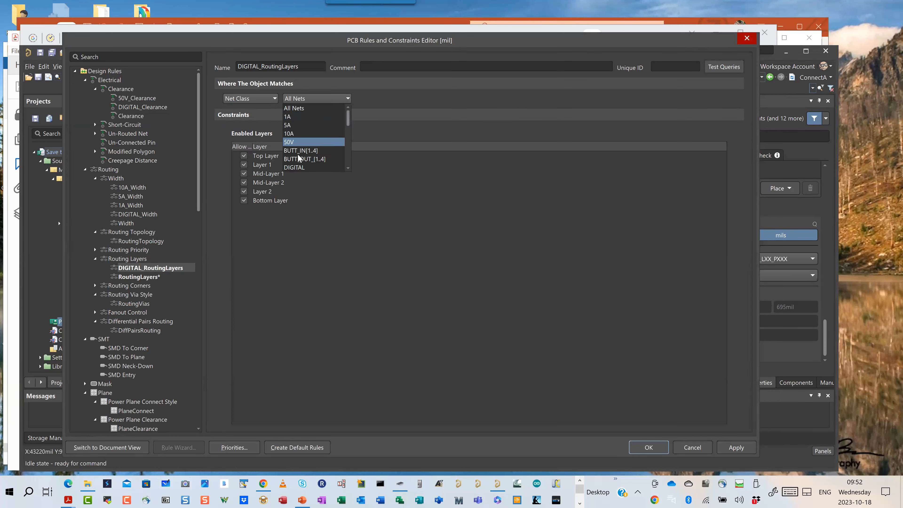
pyautogui.click(296, 167)
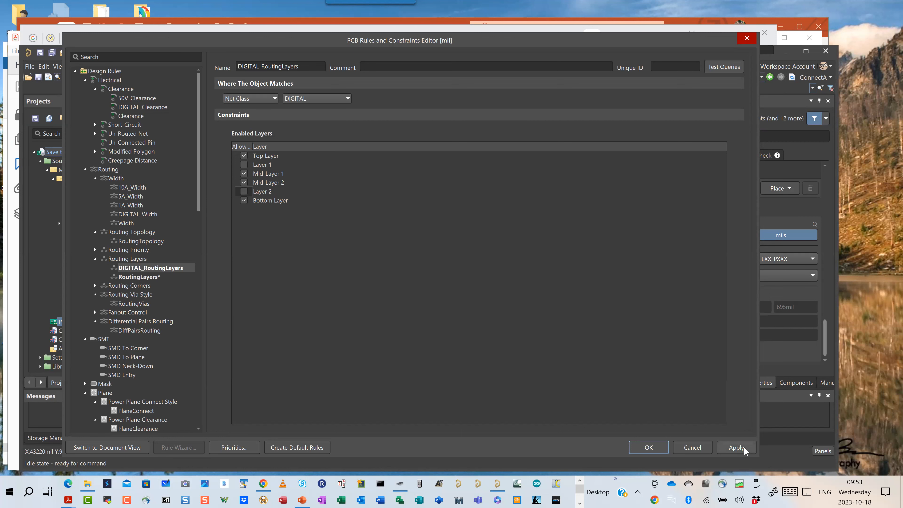
pyautogui.click(737, 447)
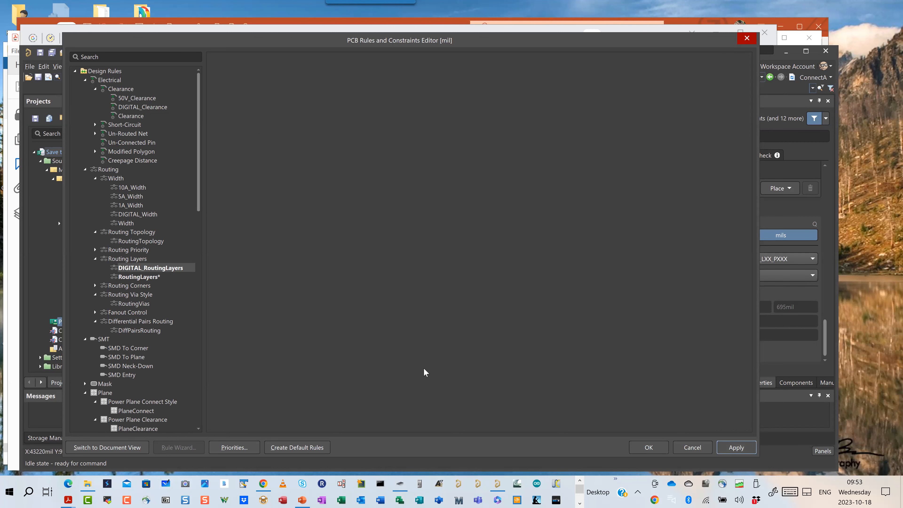
# - In the RoutingVias rule, set the minimum via diameter to 10 mil and the minimum hole size to 5 mil
pyautogui.click(119, 303)
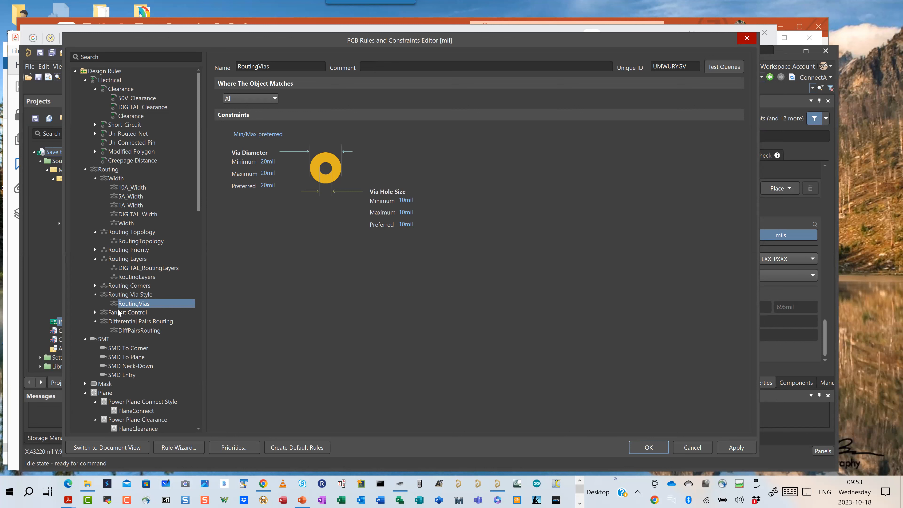
pyautogui.rightClick(118, 313)
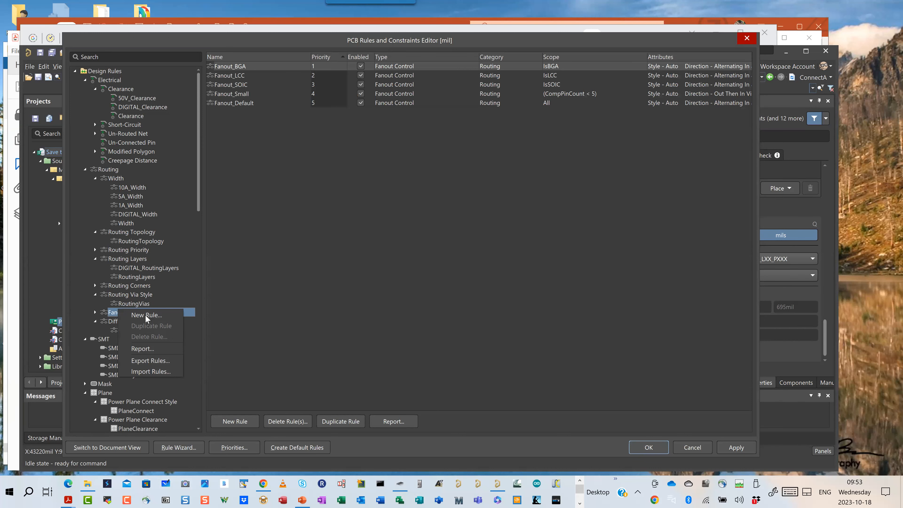
pyautogui.click(343, 294)
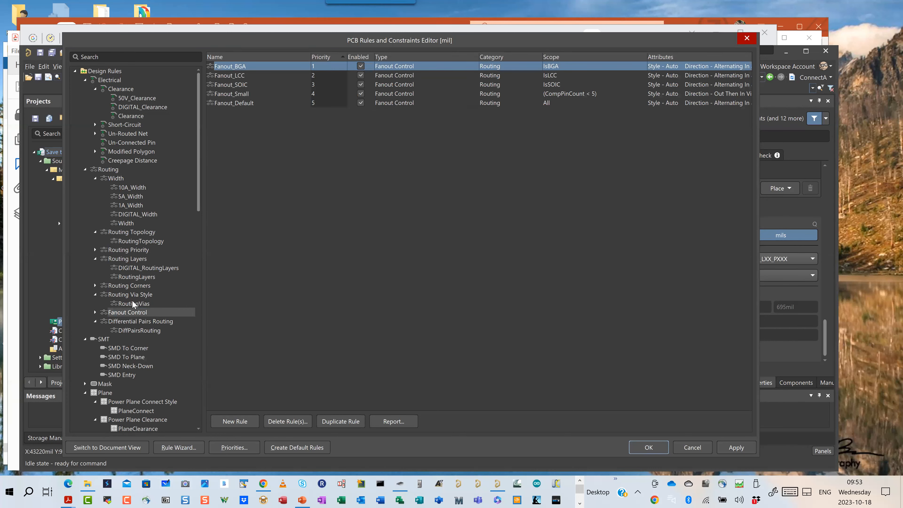
pyautogui.click(137, 304)
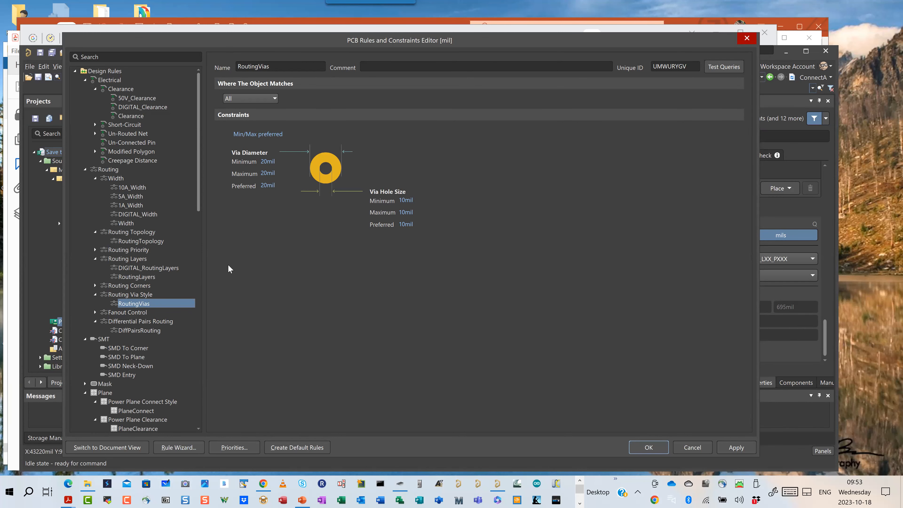
pyautogui.click(272, 171)
pyautogui.click(270, 163)
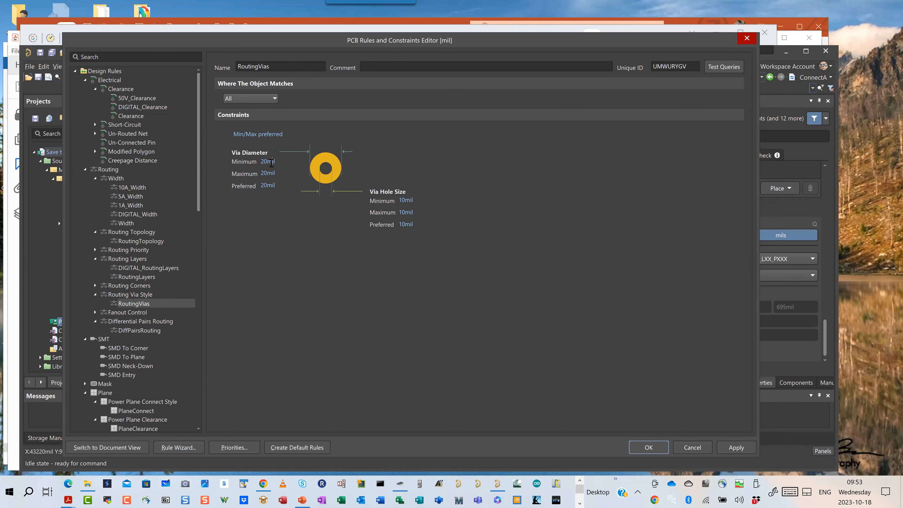
pyautogui.write('10')
pyautogui.click(407, 199)
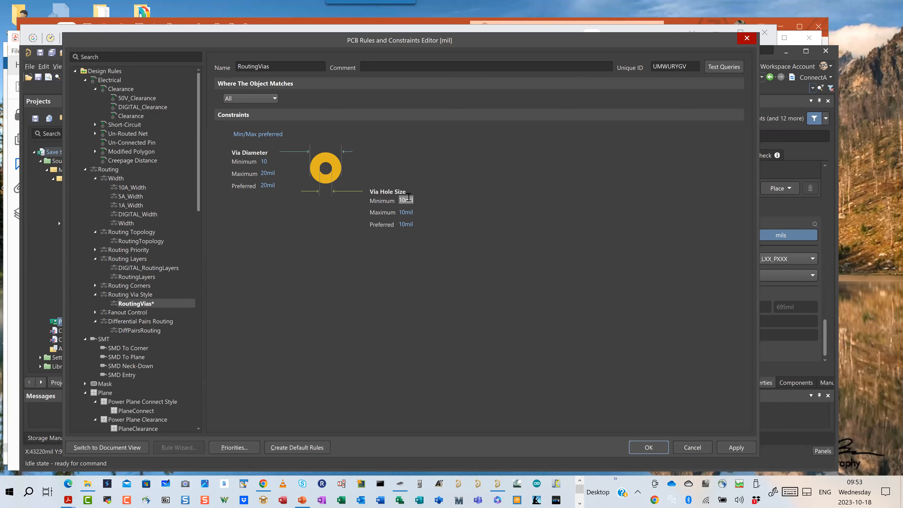
pyautogui.write('5')
# - Set the maximum via diameter to 50 mil and hole size to 30 mil, and change the preferred diameter and hole size, using 15 mil for the hole
pyautogui.click(270, 174)
pyautogui.write('50')
pyautogui.click(409, 213)
pyautogui.write('30')
pyautogui.click(278, 186)
pyautogui.write('3')
pyautogui.click(412, 223)
pyautogui.write('15')
# - Add a new differential pairs routing rule and name it DIFF_PAIRS_DiffPairsRouting
pyautogui.click(150, 331)
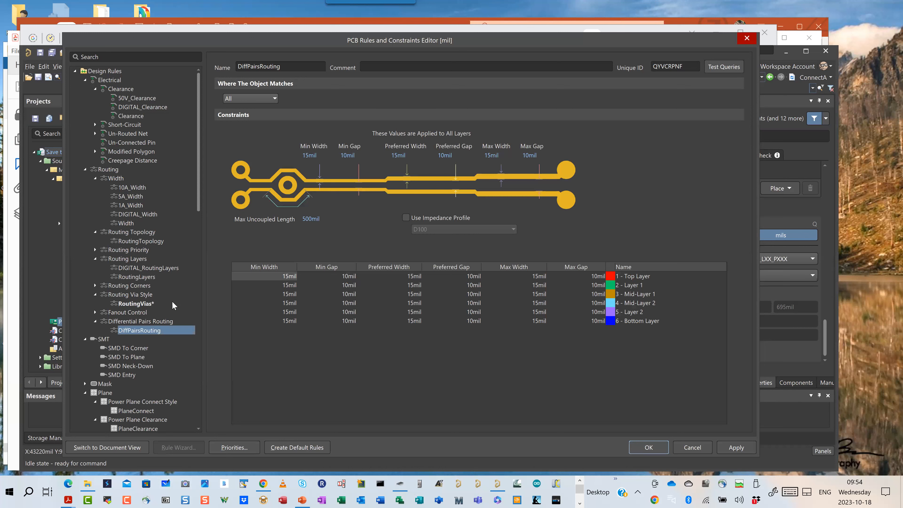
pyautogui.click(157, 321)
pyautogui.rightClick(172, 322)
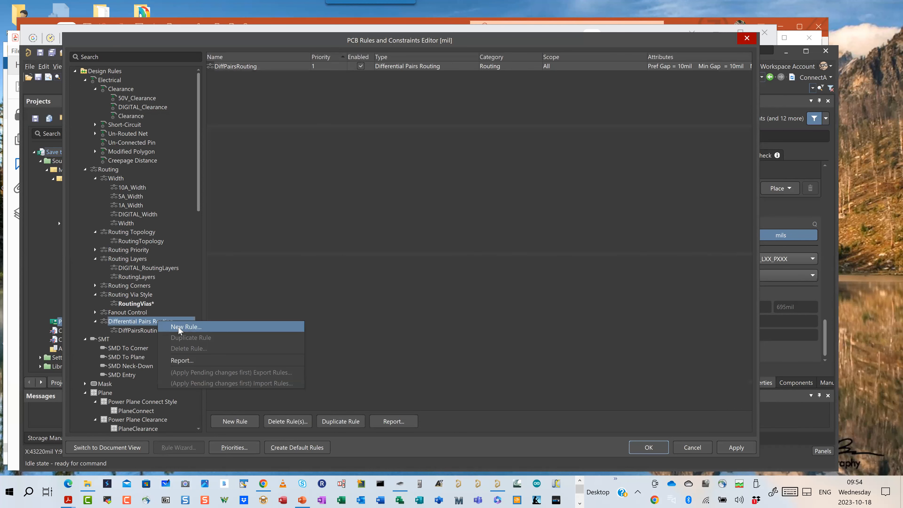
pyautogui.click(178, 326)
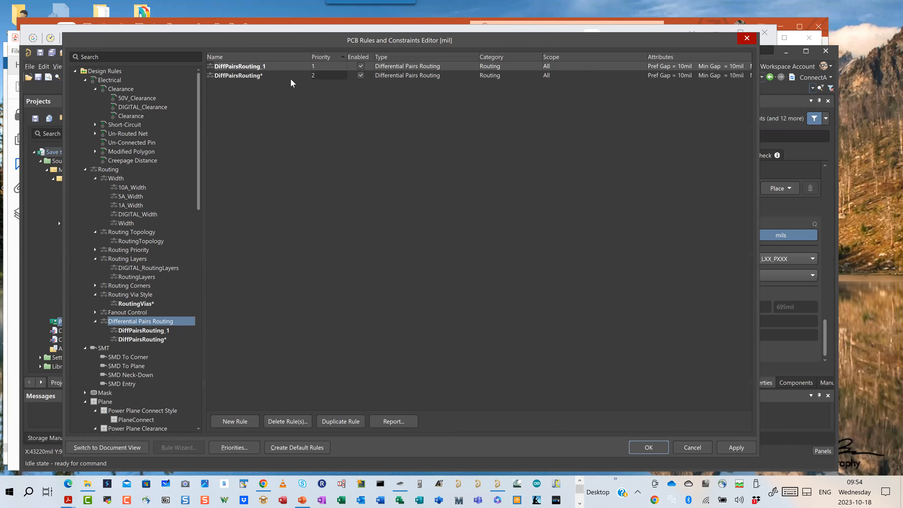
pyautogui.click(168, 332)
pyautogui.click(298, 66)
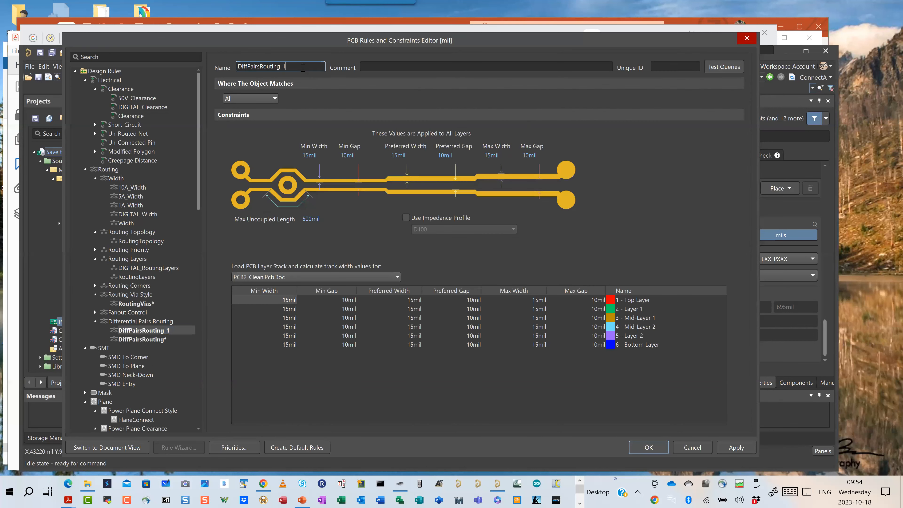
pyautogui.press('BackSpace')
pyautogui.press('BackSpace')
pyautogui.press('Home')
pyautogui.write('C')
pyautogui.write('IFF_PA')
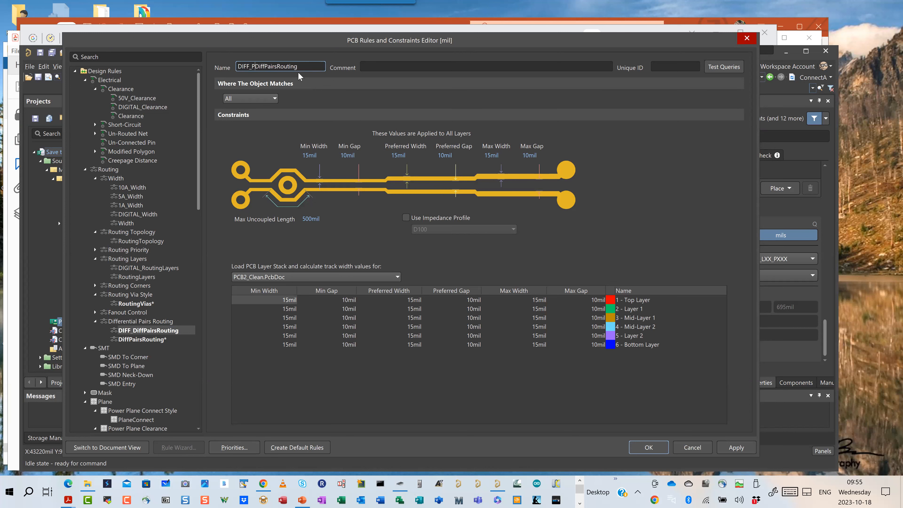
pyautogui.write('IRS_')
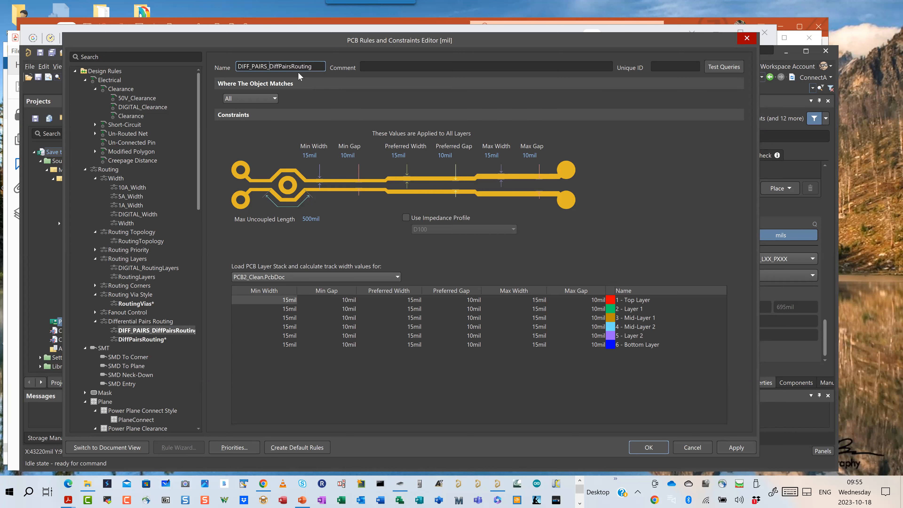
# - Scope the DIFF_PAIRS_DiffPairsRouting rule to the DIFF_PAIRS differential pair class and make it use the D100 impedance profile
pyautogui.click(275, 98)
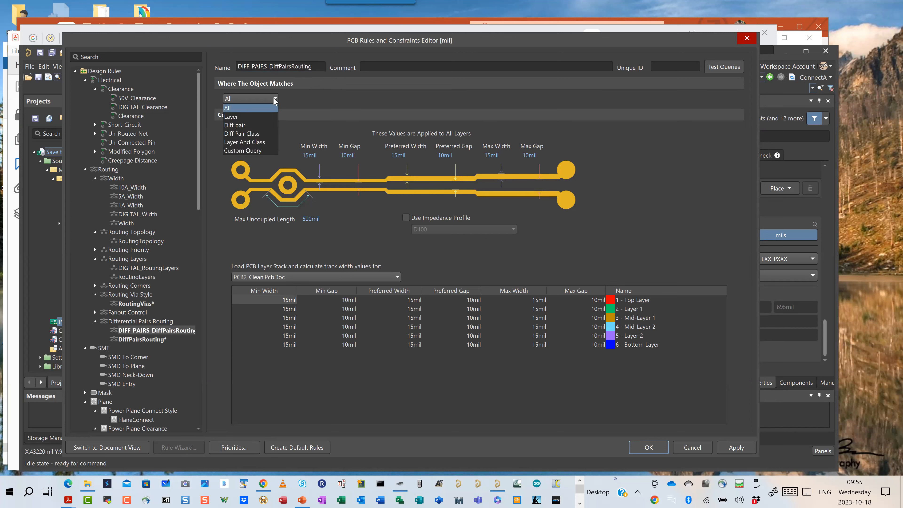
pyautogui.click(247, 133)
pyautogui.click(319, 97)
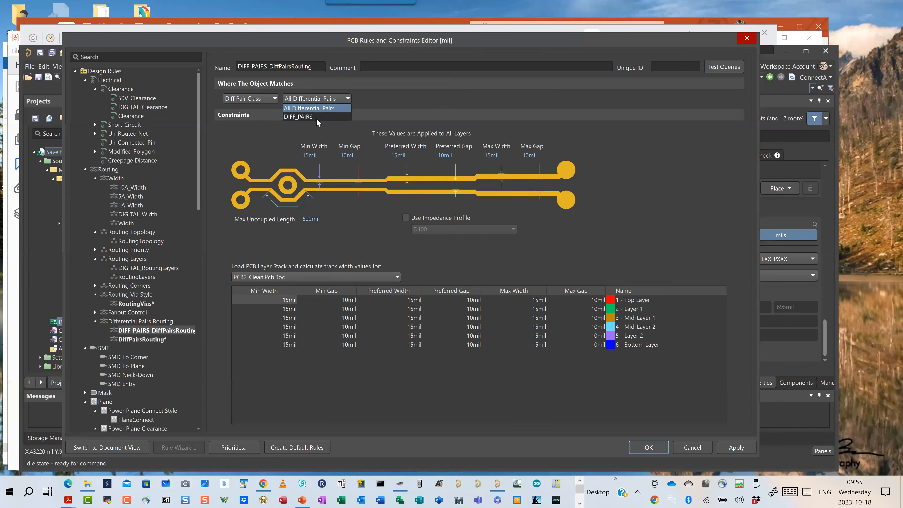
pyautogui.click(317, 117)
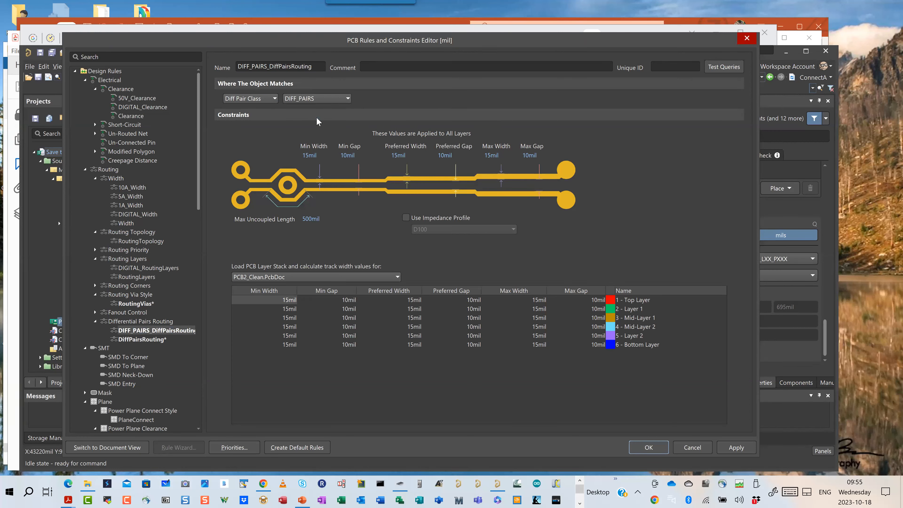
pyautogui.click(405, 217)
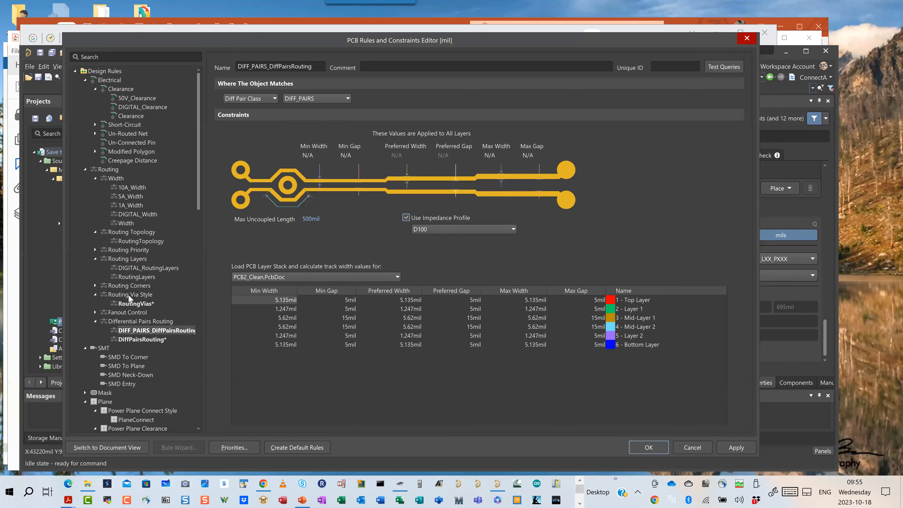
# - Add another routing layers rule and name it DIFF_PAIRS_RoutingLayers
pyautogui.rightClick(137, 260)
pyautogui.click(168, 268)
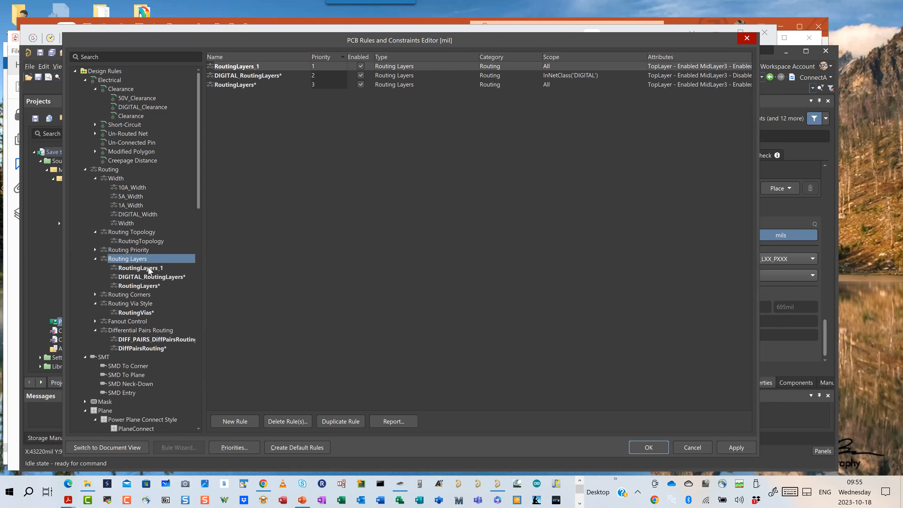
pyautogui.rightClick(148, 271)
pyautogui.press('Escape')
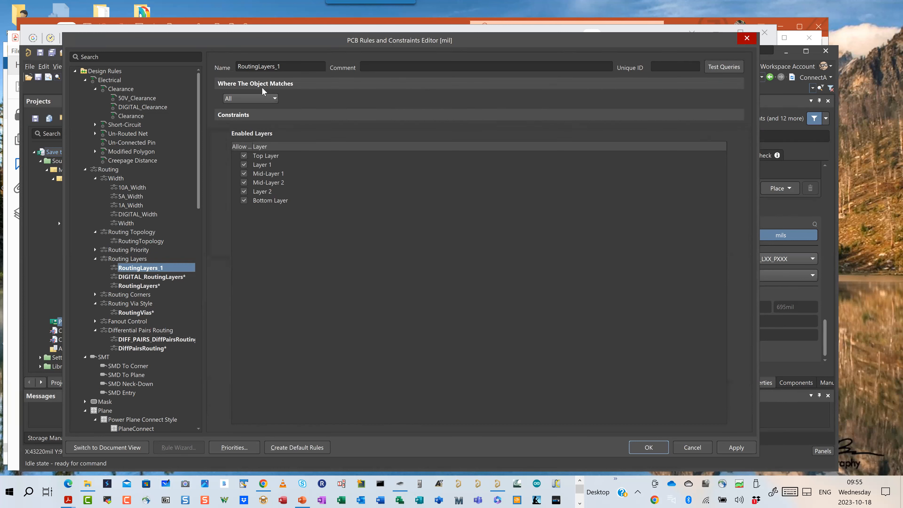
pyautogui.click(291, 64)
pyautogui.press('BackSpace')
pyautogui.press('BackSpace')
pyautogui.rightClick(291, 65)
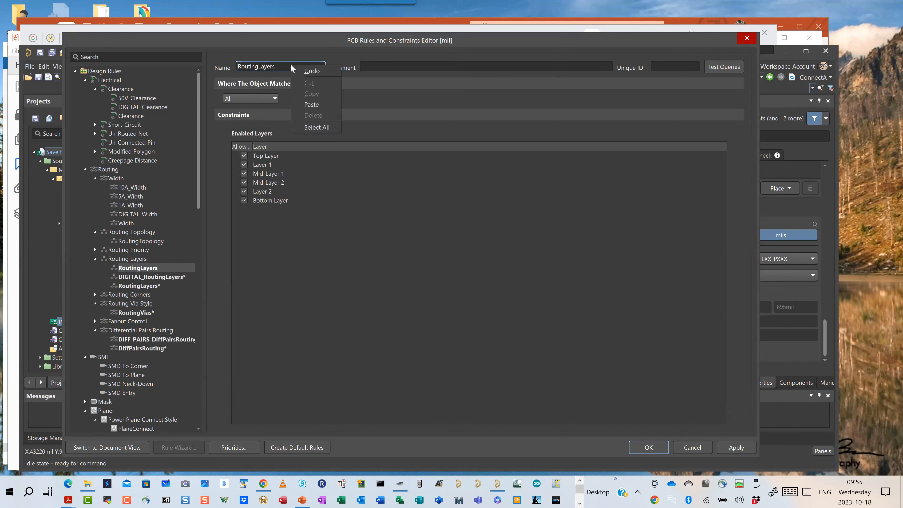
pyautogui.click(283, 64)
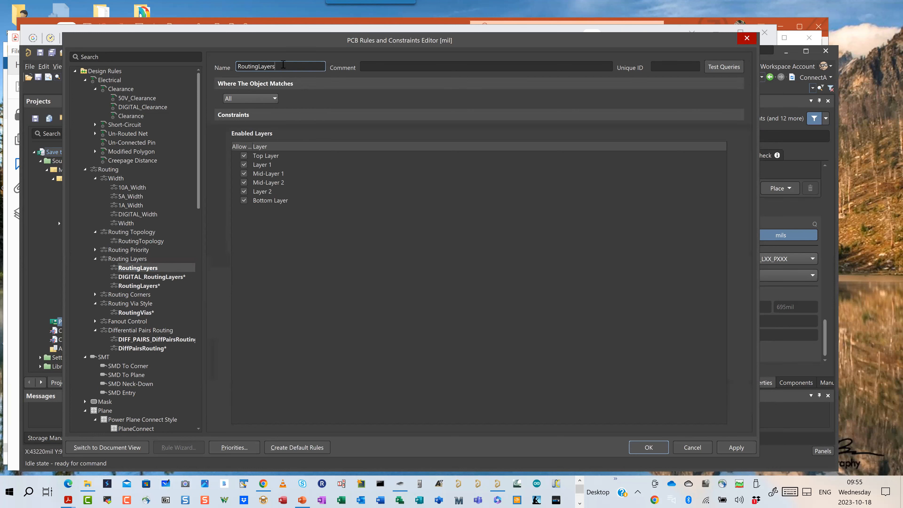
pyautogui.press('Home')
pyautogui.write('DIFF_PAIRS')
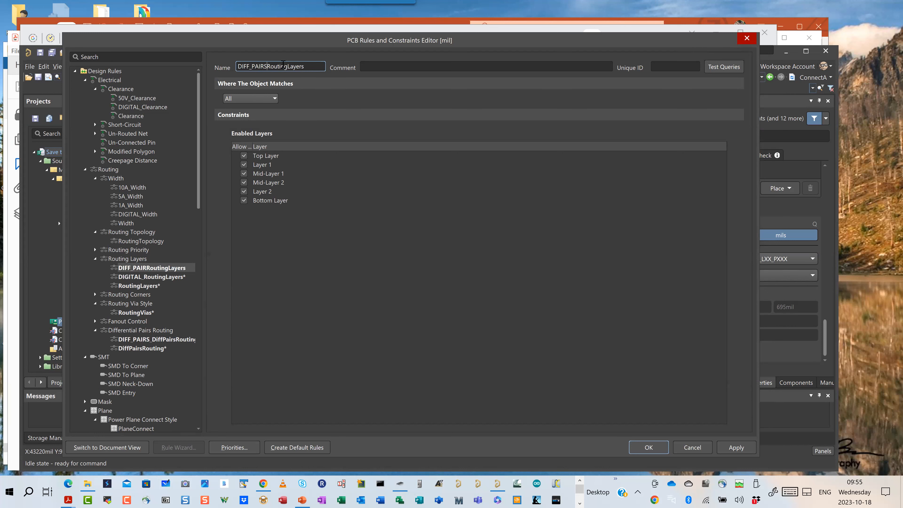
pyautogui.write('_')
# - Scope DIFF_PAIRS_RoutingLayers to the DIFF_PAIRS differential pair class and disallow Layer 1 and Layer 2
pyautogui.click(245, 100)
pyautogui.click(247, 133)
pyautogui.click(310, 98)
pyautogui.click(304, 117)
pyautogui.click(265, 165)
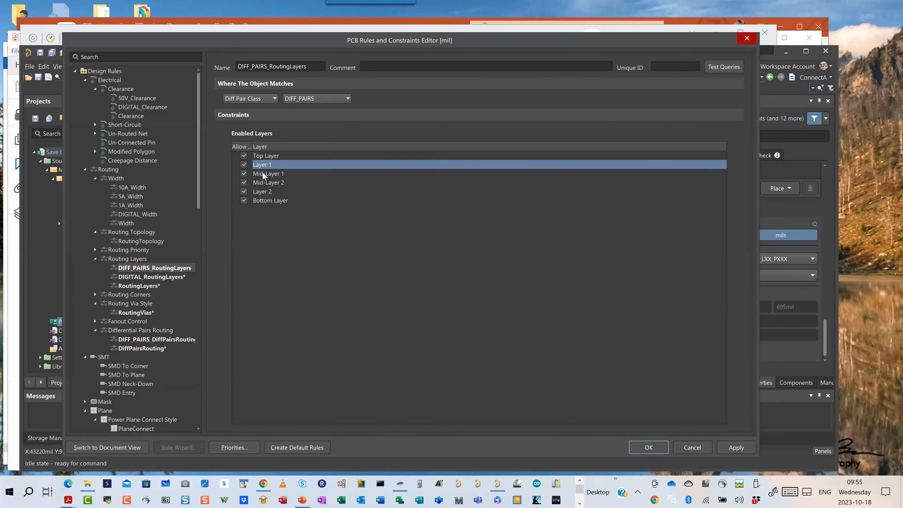
pyautogui.click(244, 165)
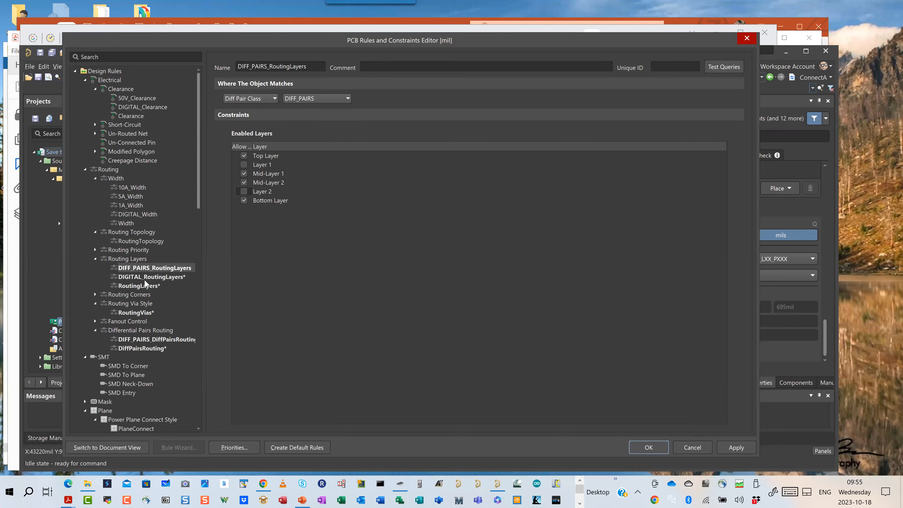
# - Switch the PlaneConnect rule to advanced constraints and set the via connection style to Direct Connect
pyautogui.scroll(-3, 139, 291)
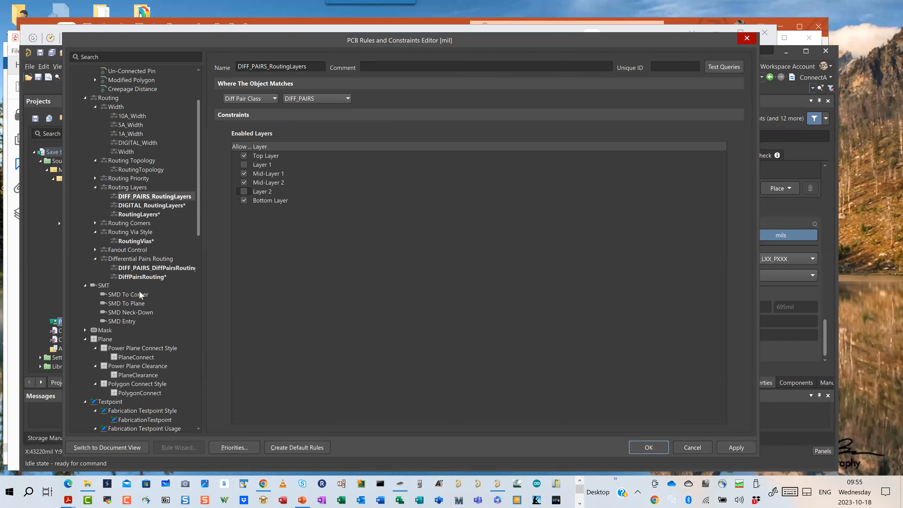
pyautogui.scroll(-3, 139, 290)
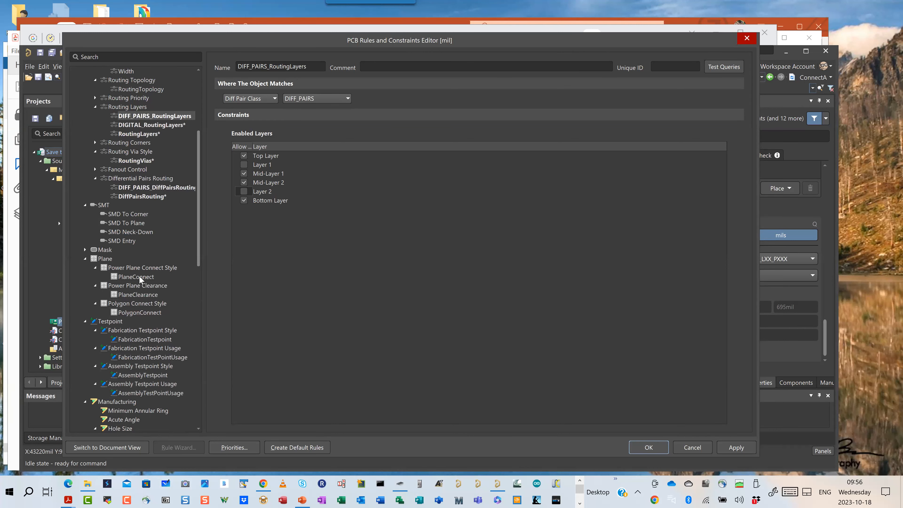
pyautogui.click(132, 277)
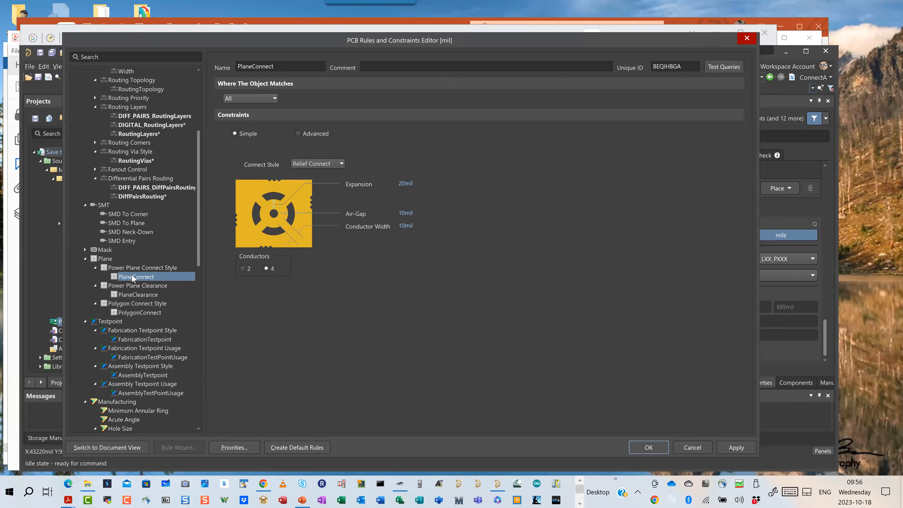
pyautogui.click(300, 134)
pyautogui.click(559, 164)
pyautogui.click(533, 182)
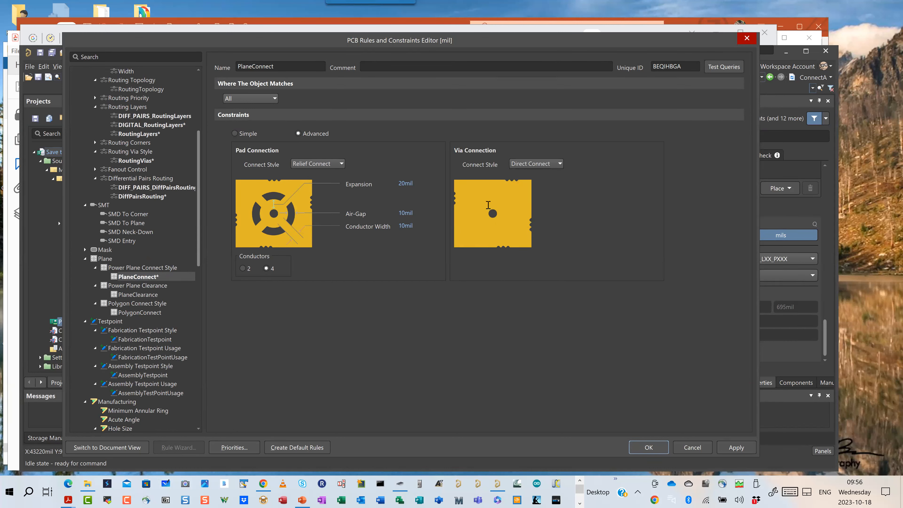
# - Switch the PolygonConnect rule to advanced constraints and set the through hole and SMD pad connection rotation to 45 Angle
pyautogui.click(129, 293)
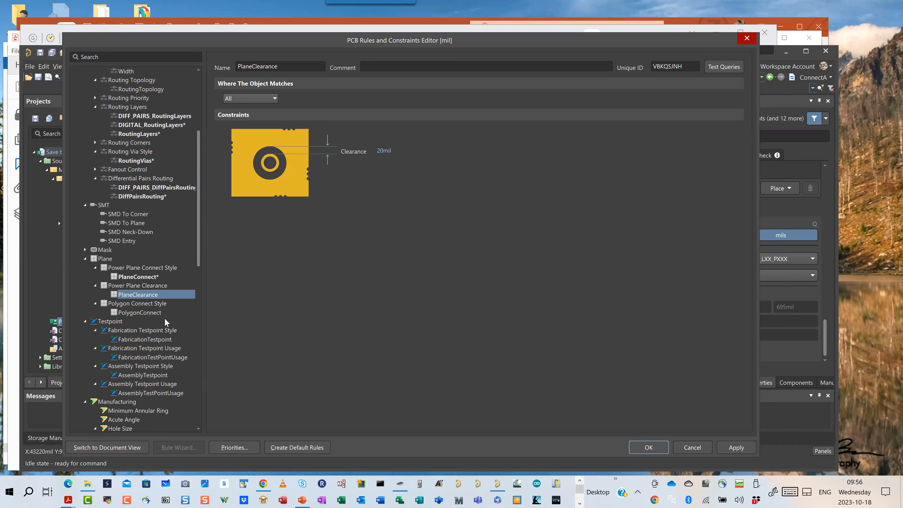
pyautogui.click(150, 312)
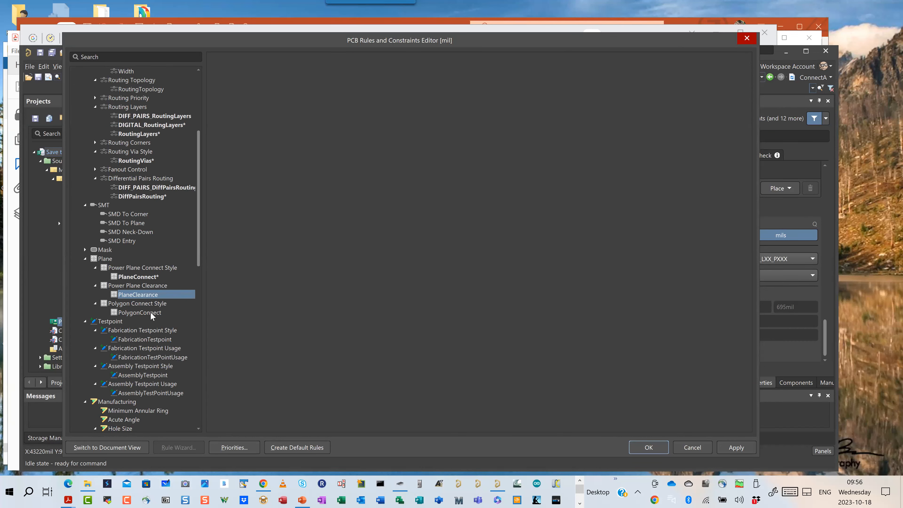
pyautogui.click(150, 312)
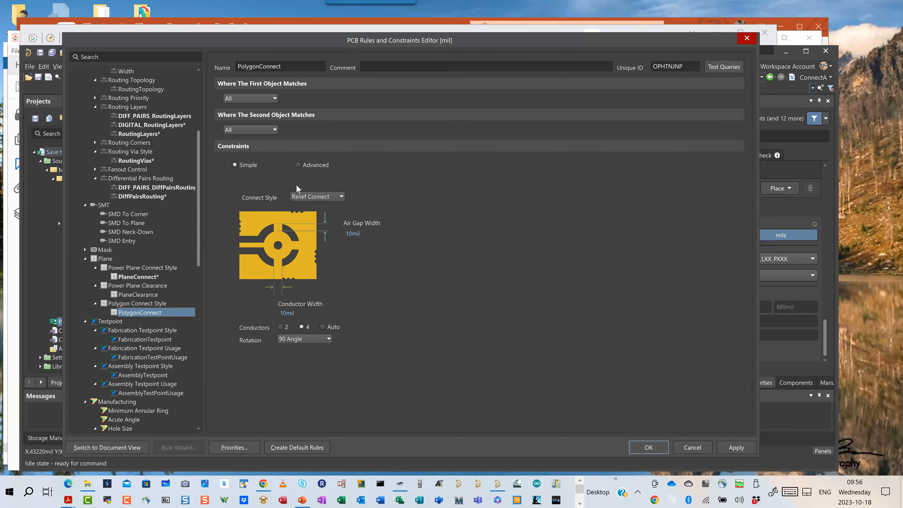
pyautogui.click(315, 165)
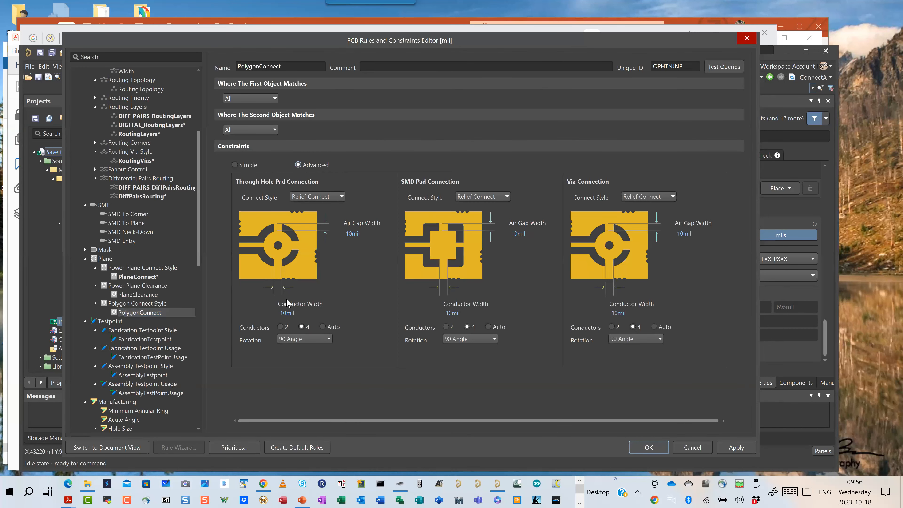
pyautogui.click(299, 341)
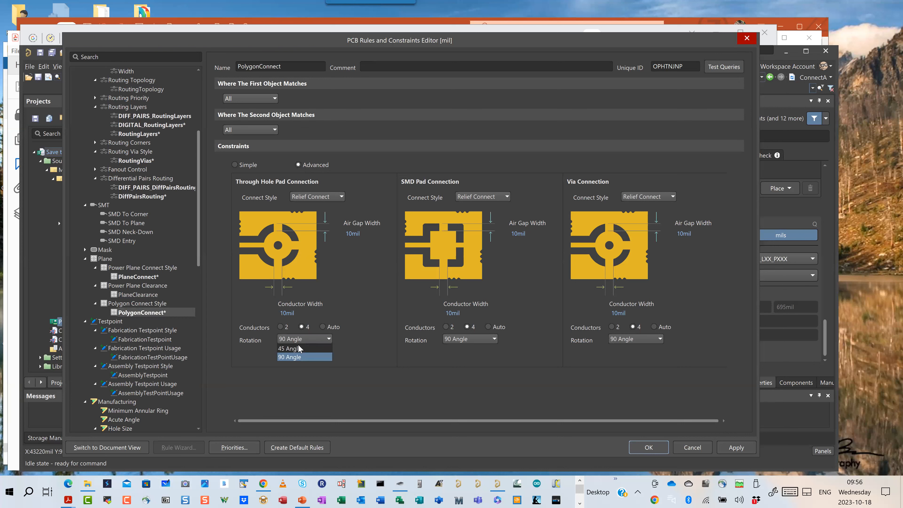
pyautogui.click(300, 355)
pyautogui.click(455, 340)
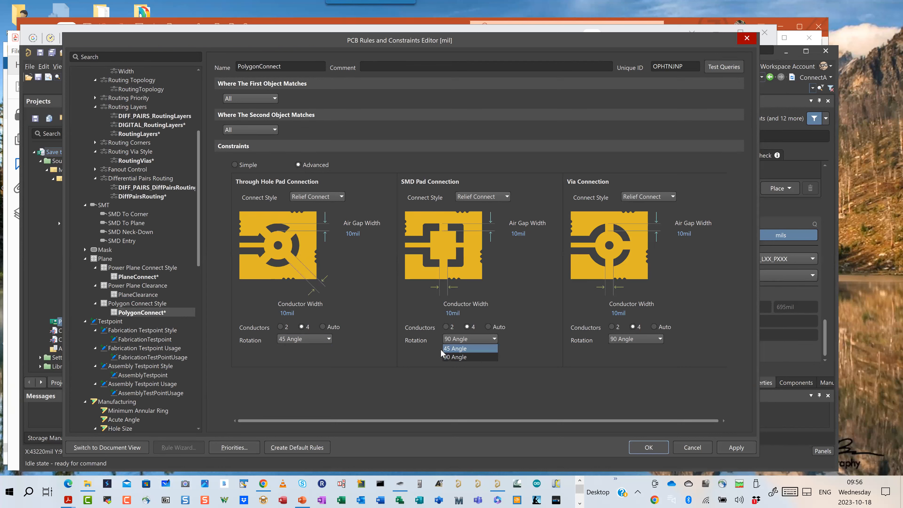
pyautogui.click(454, 353)
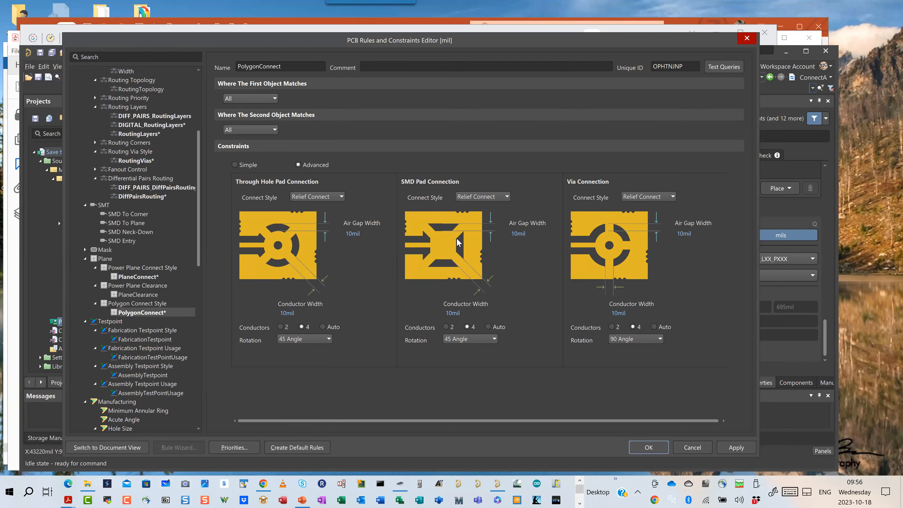
# - Set the PolygonConnect rule's via connection style to Direct Connect, then apply the rule changes and close the rules editor
pyautogui.click(651, 198)
pyautogui.click(643, 215)
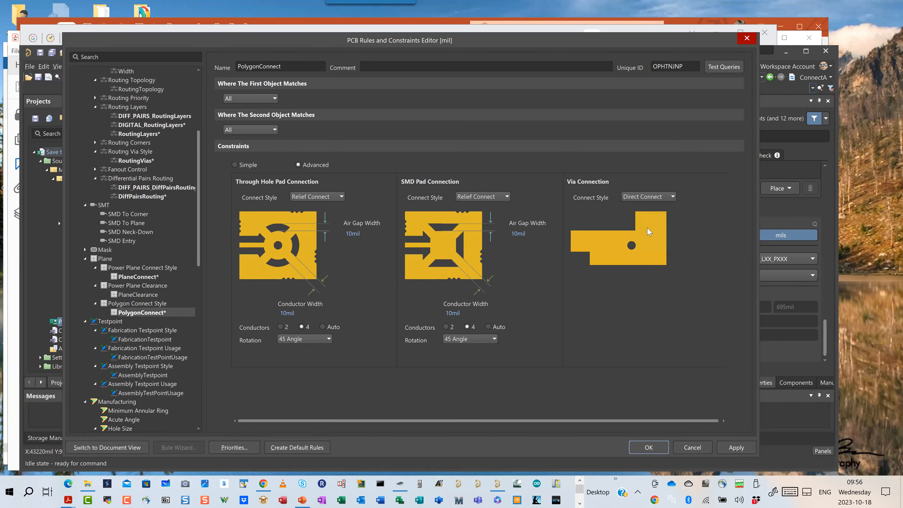
pyautogui.click(743, 447)
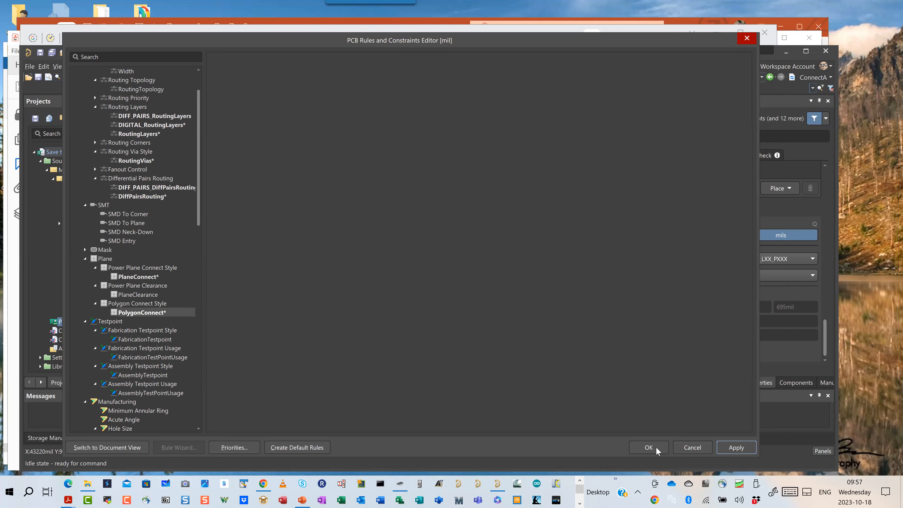
pyautogui.click(656, 447)
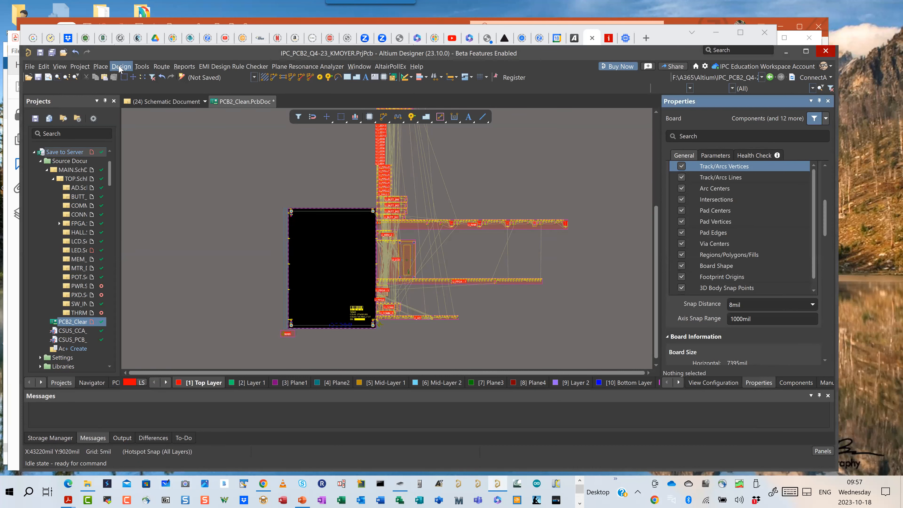
# - Reopen the PCB design rules, review the PlaneConnect rule's pad and via connection settings, and close the rules editor
pyautogui.click(122, 65)
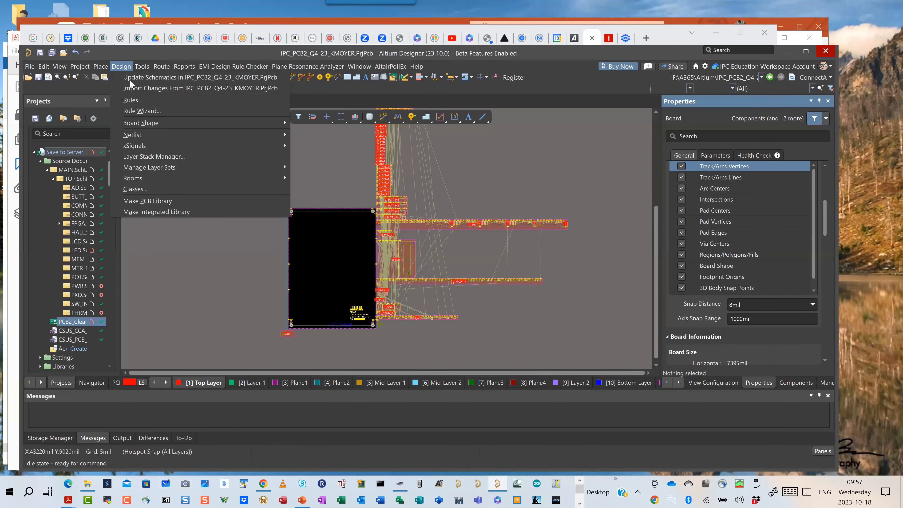
pyautogui.click(132, 101)
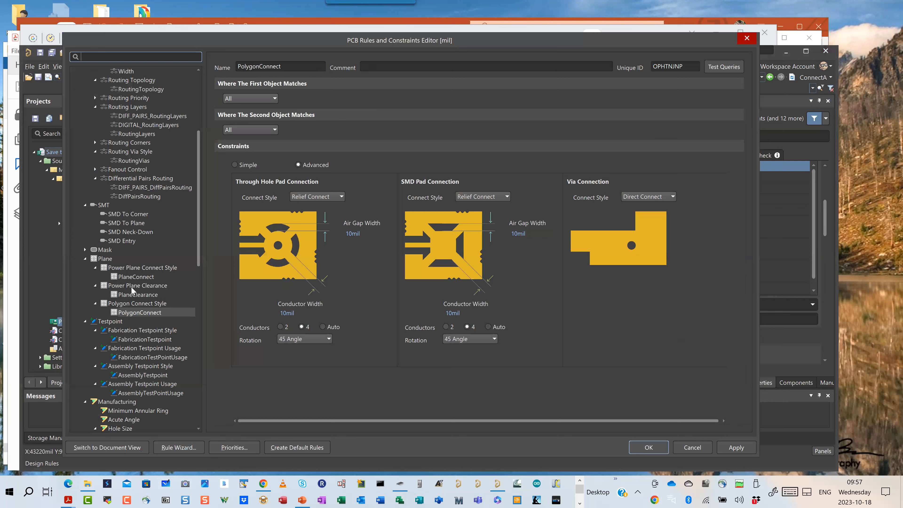
pyautogui.click(130, 274)
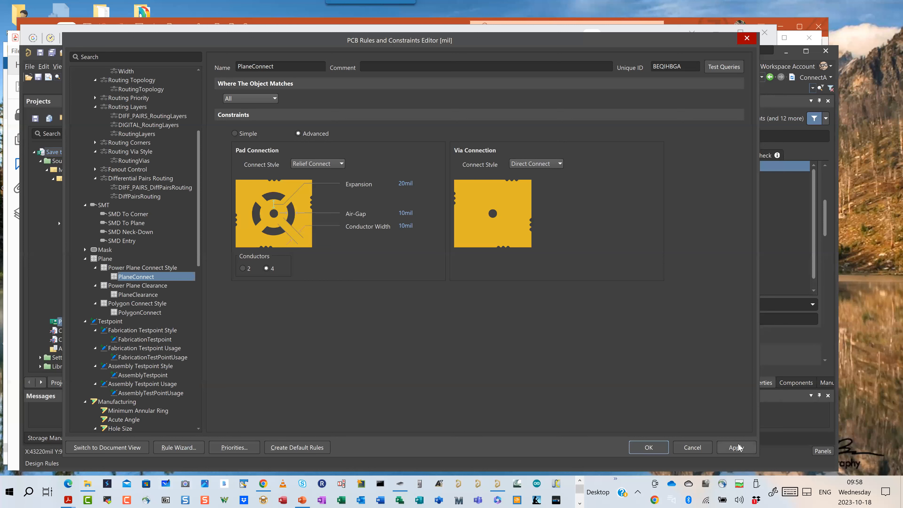
pyautogui.click(648, 447)
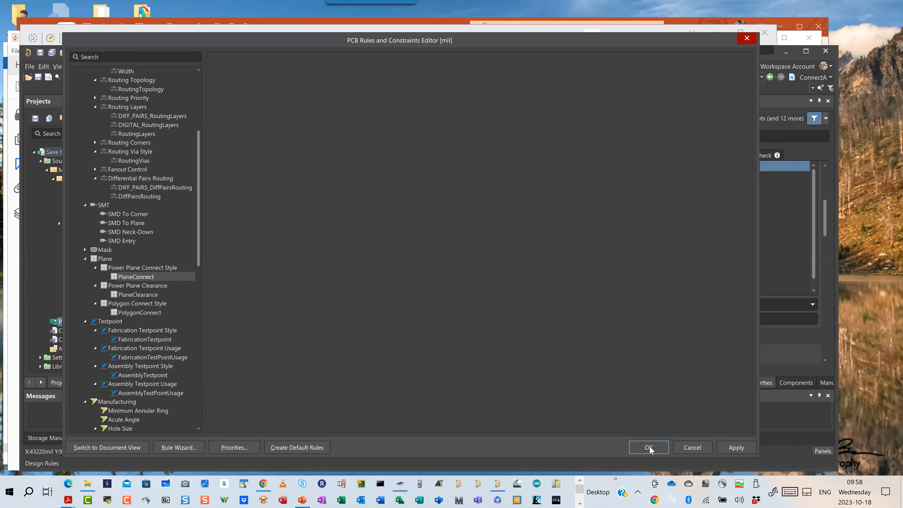